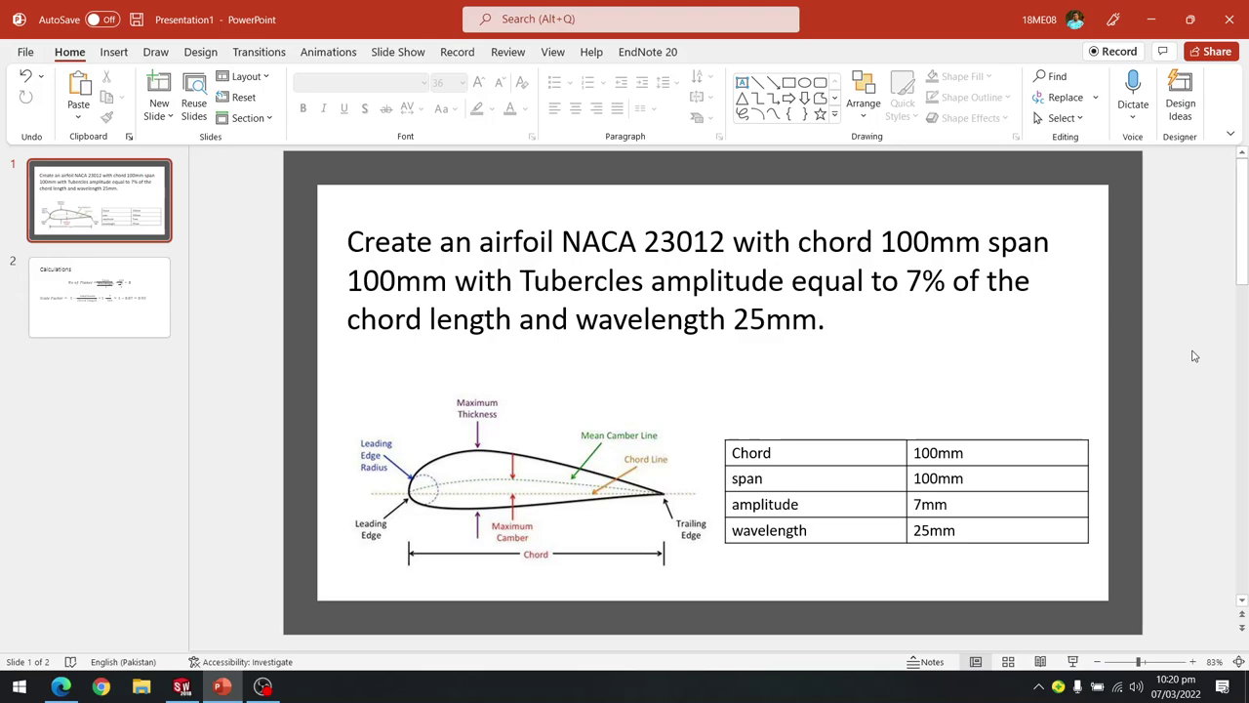
# Switch to Edge, open the Airfoil Tools page for NACA 23012 and open its Selig format dat file.
pyautogui.click(60, 686)
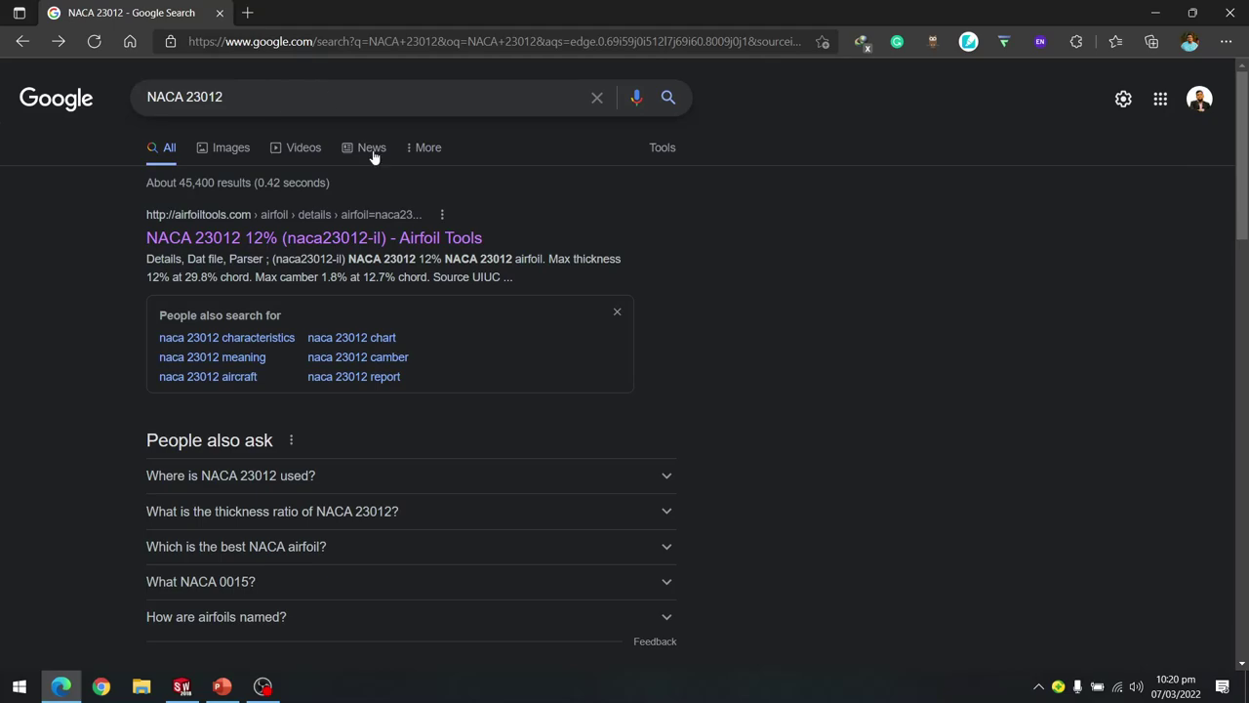
pyautogui.click(334, 244)
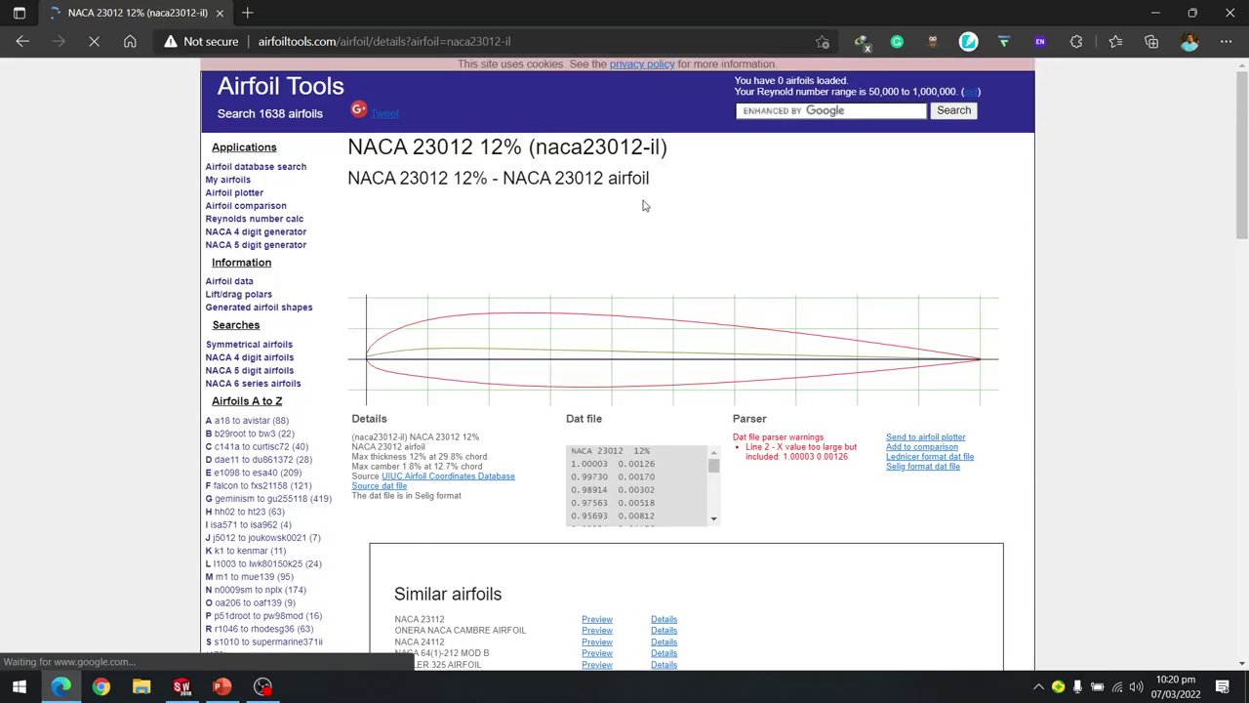
pyautogui.scroll(-2, 628, 287)
pyautogui.scroll(2, 607, 245)
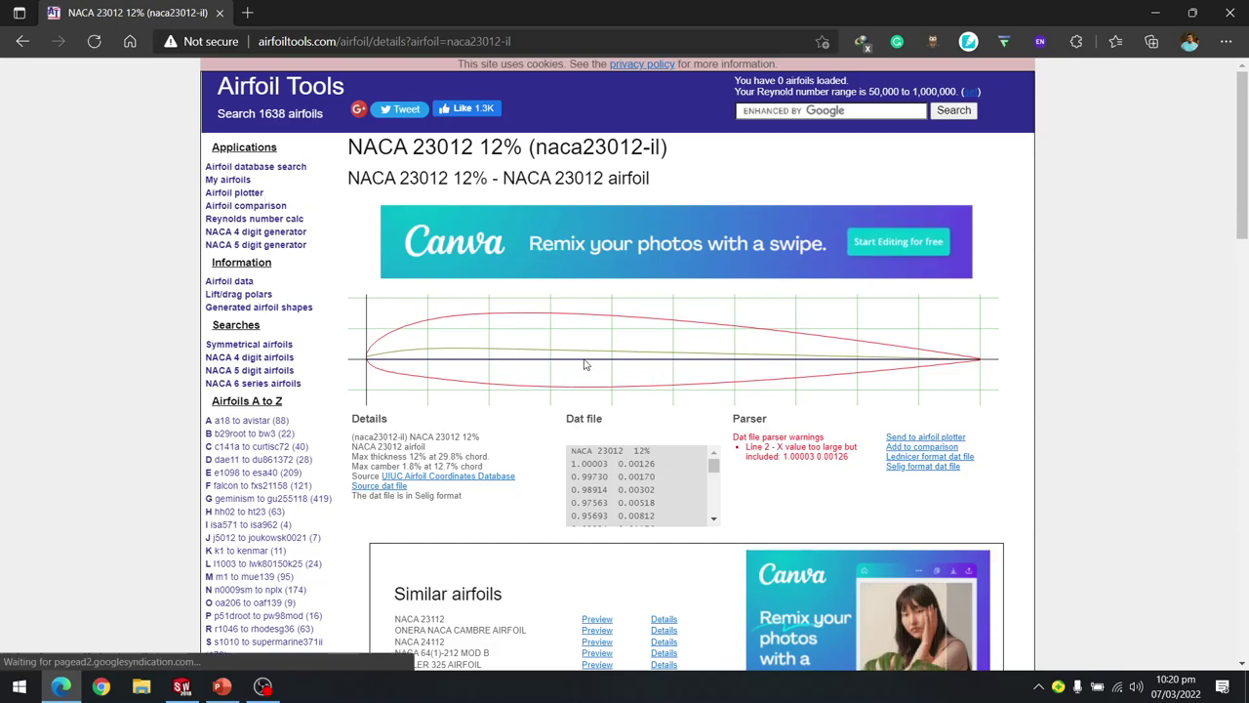
pyautogui.click(925, 467)
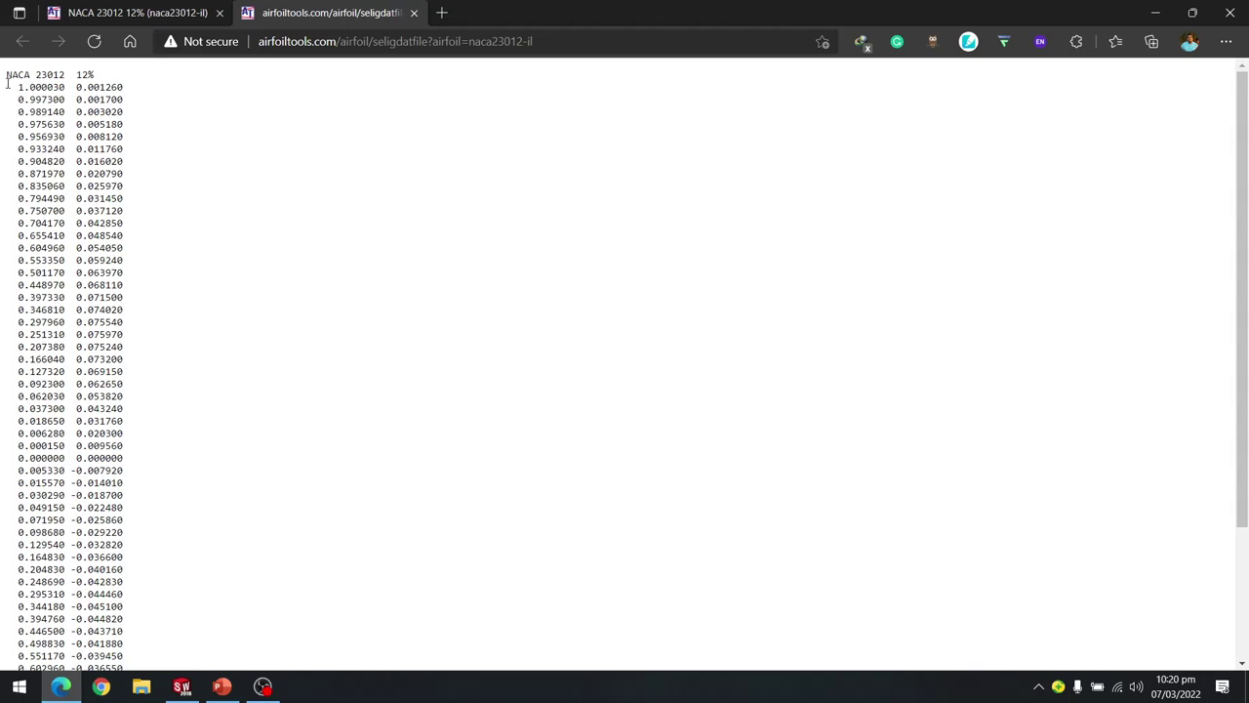
# Copy all coordinate rows of the NACA 23012 dat file, leaving out the heading line.
pyautogui.scroll(-3, 115, 186)
pyautogui.scroll(3, 114, 192)
pyautogui.moveTo(121, 148); pyautogui.dragTo(129, 173)
pyautogui.click(8, 88)
pyautogui.moveTo(8, 85); pyautogui.dragTo(133, 660)
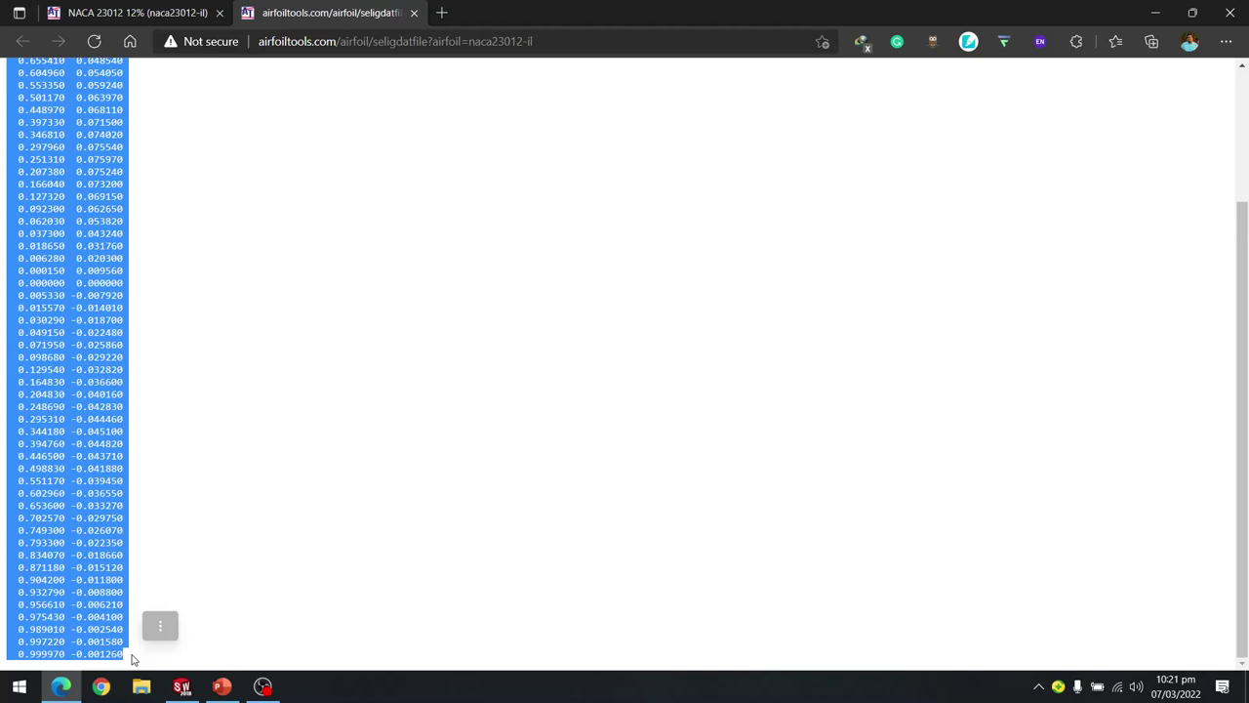
# Launch Excel and create a blank workbook.
pyautogui.click(5, 690)
pyautogui.write('excel')
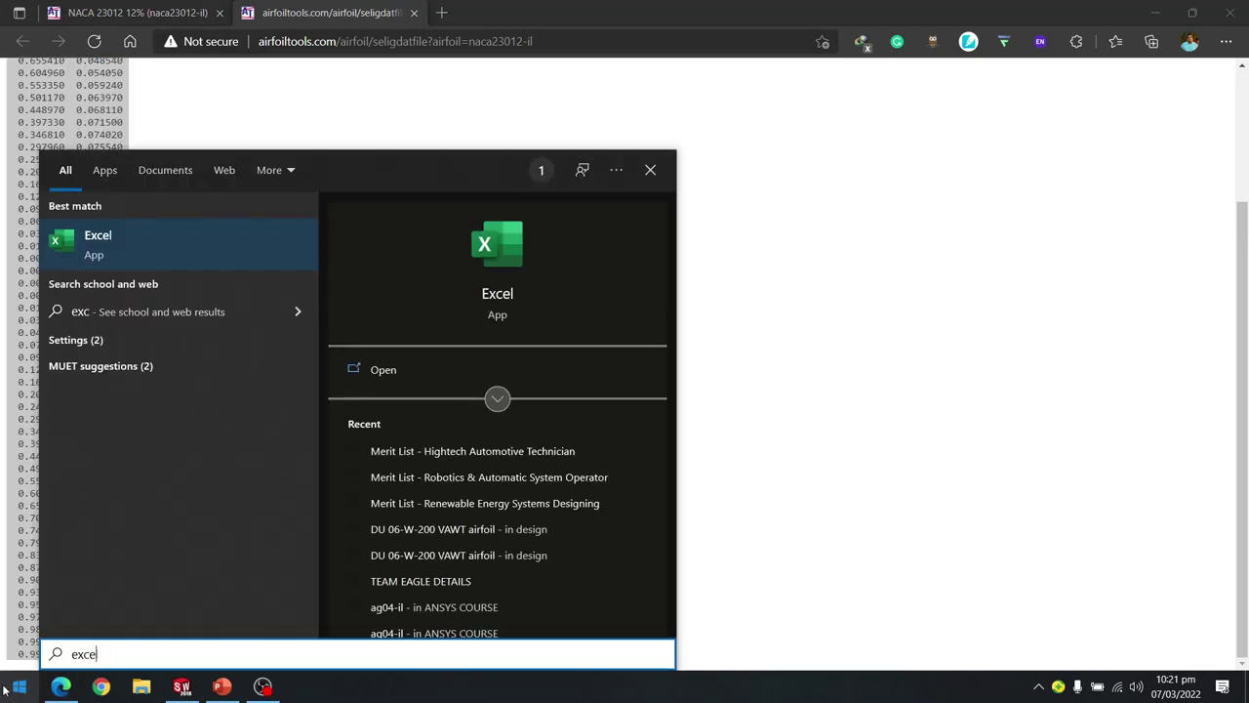
pyautogui.press('Return')
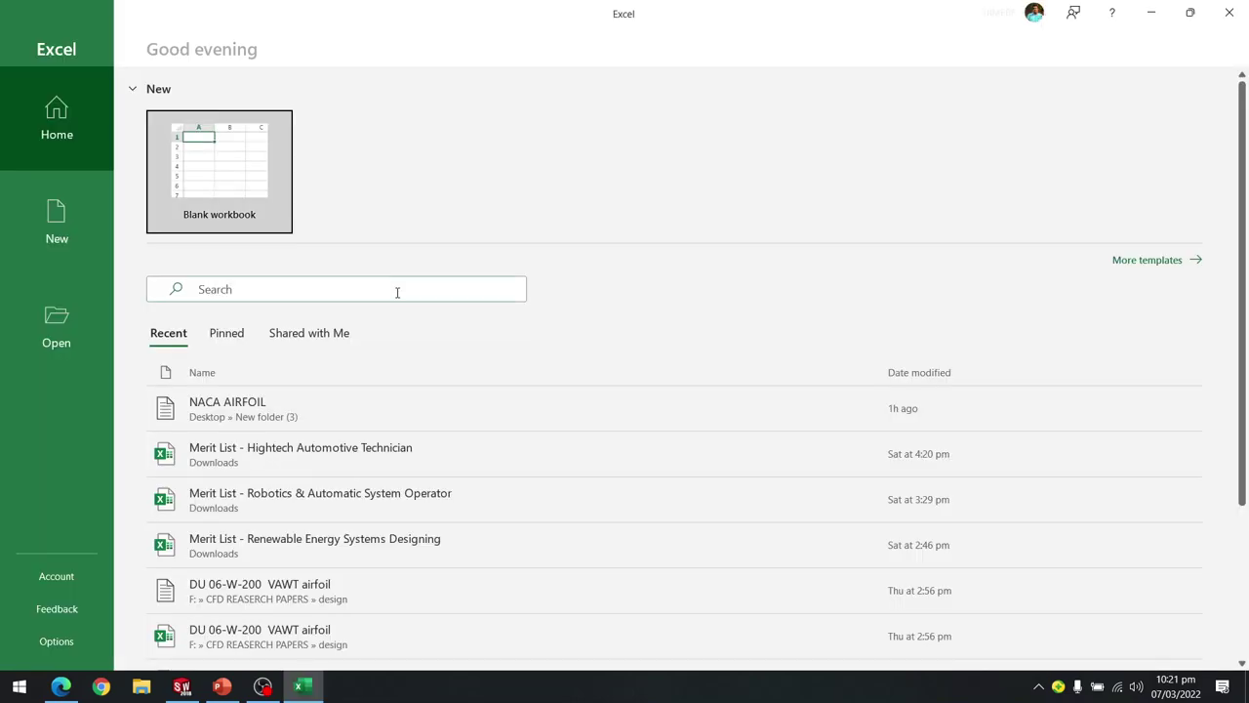
pyautogui.click(234, 170)
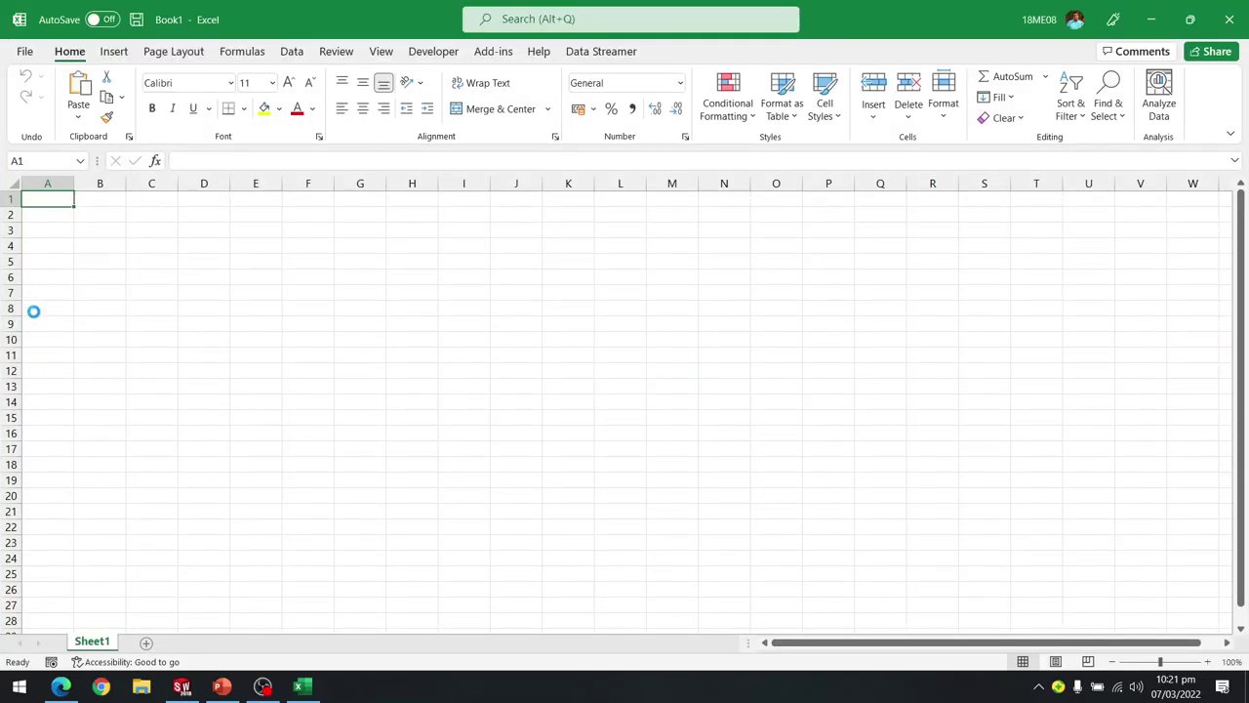
# Paste the airfoil coordinates into the sheet from cell A1 and widen column A to fit the pairs.
pyautogui.hotkey('ctrl', 'v')
pyautogui.moveTo(72, 177); pyautogui.dragTo(184, 182)
pyautogui.click(83, 217)
pyautogui.click(88, 182)
pyautogui.click(105, 231)
pyautogui.click(102, 200)
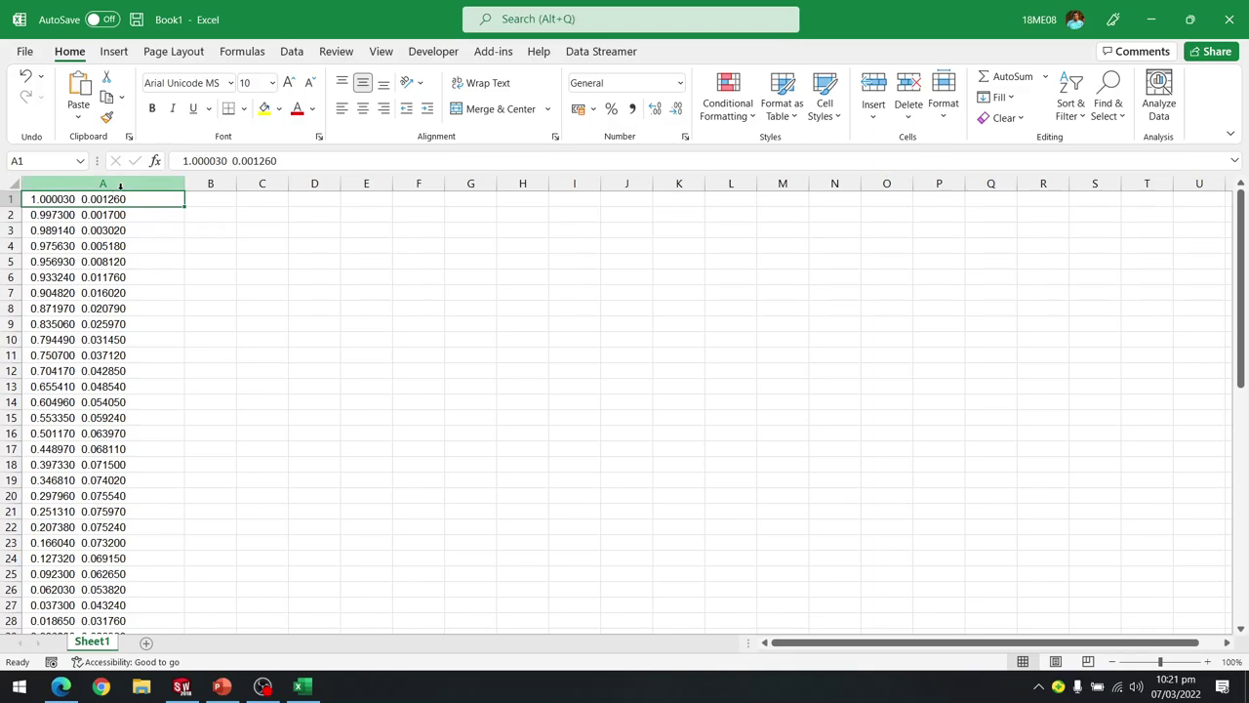
pyautogui.click(120, 185)
pyautogui.click(128, 195)
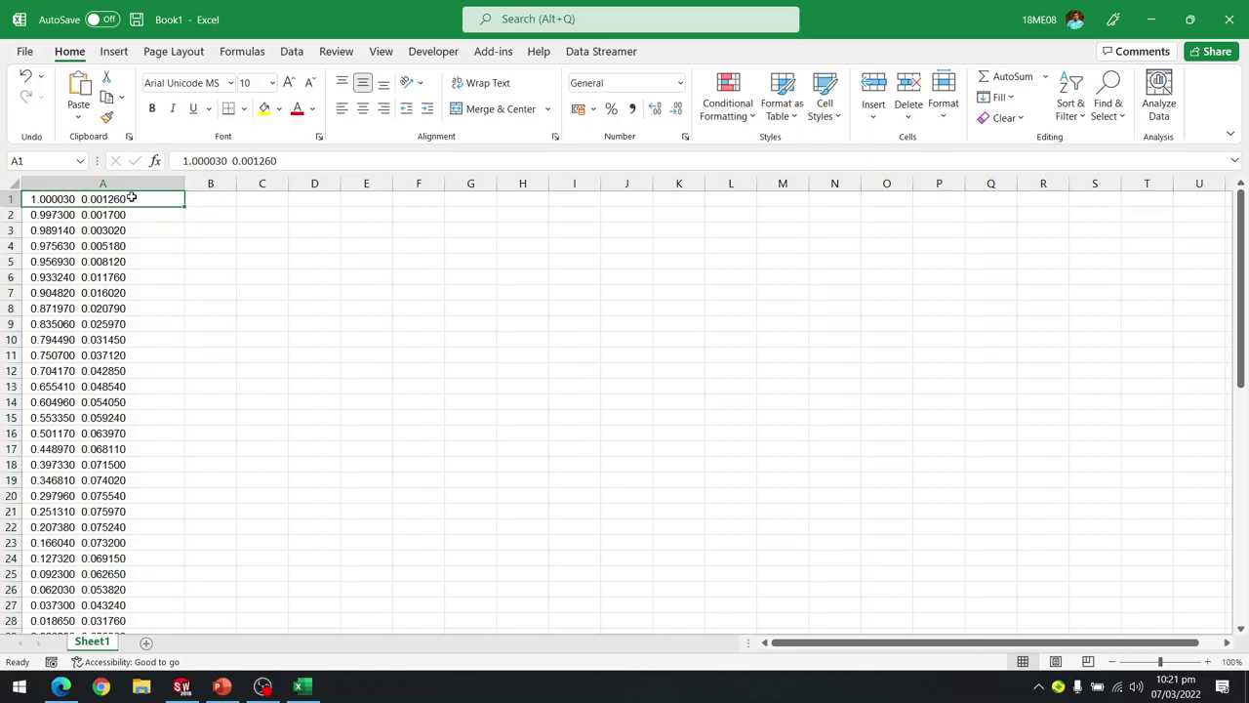
pyautogui.moveTo(278, 162); pyautogui.dragTo(223, 162)
pyautogui.click(362, 195)
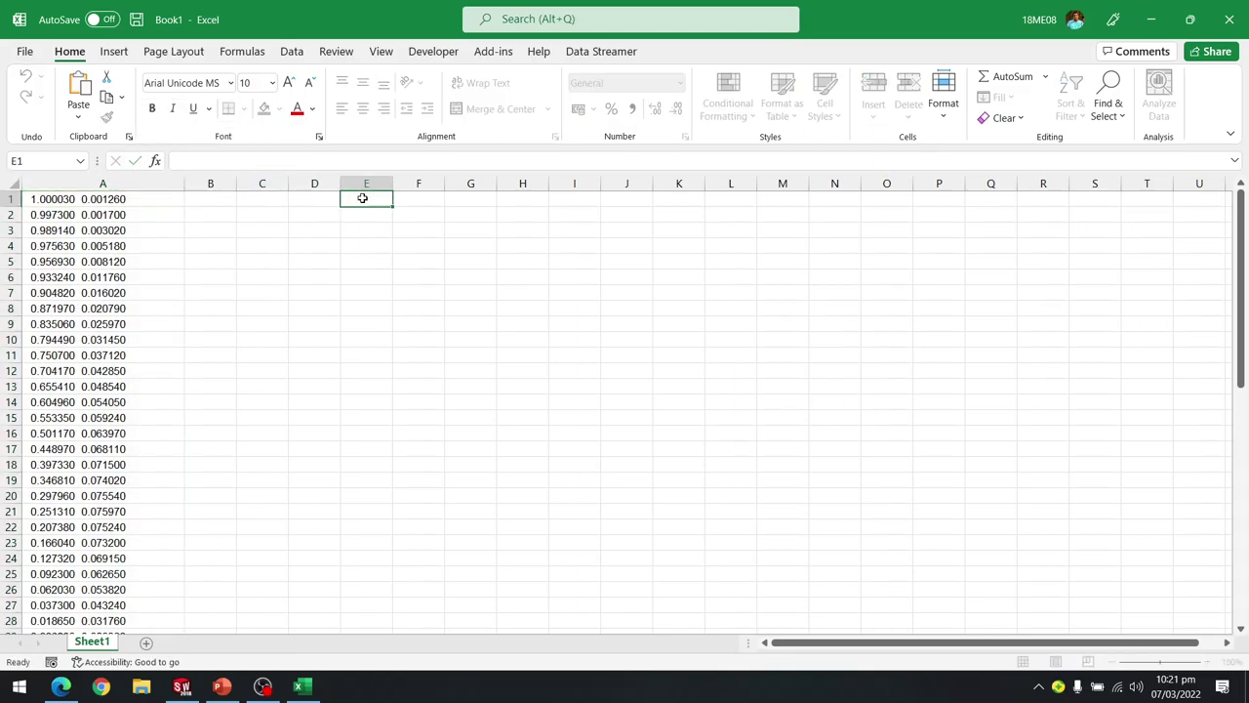
pyautogui.click(119, 246)
pyautogui.click(89, 201)
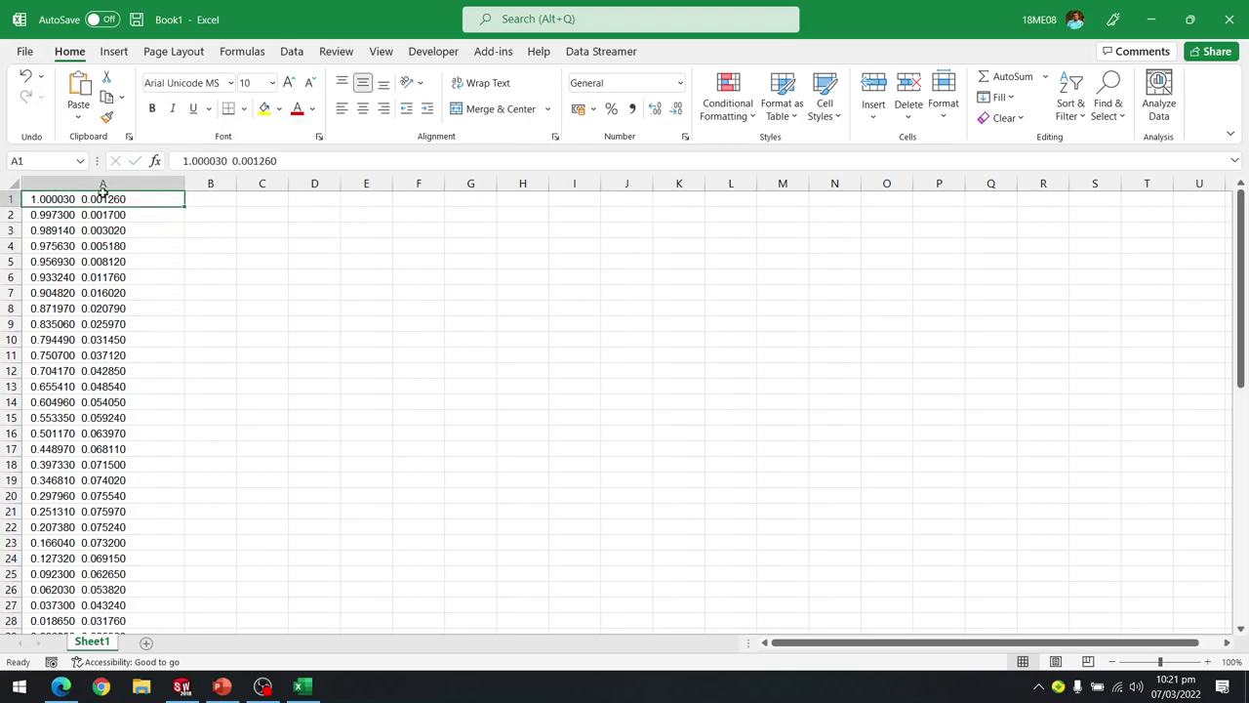
# Split column A with Text to Columns as fixed-width data in General format, with destination $A$1.
pyautogui.click(103, 185)
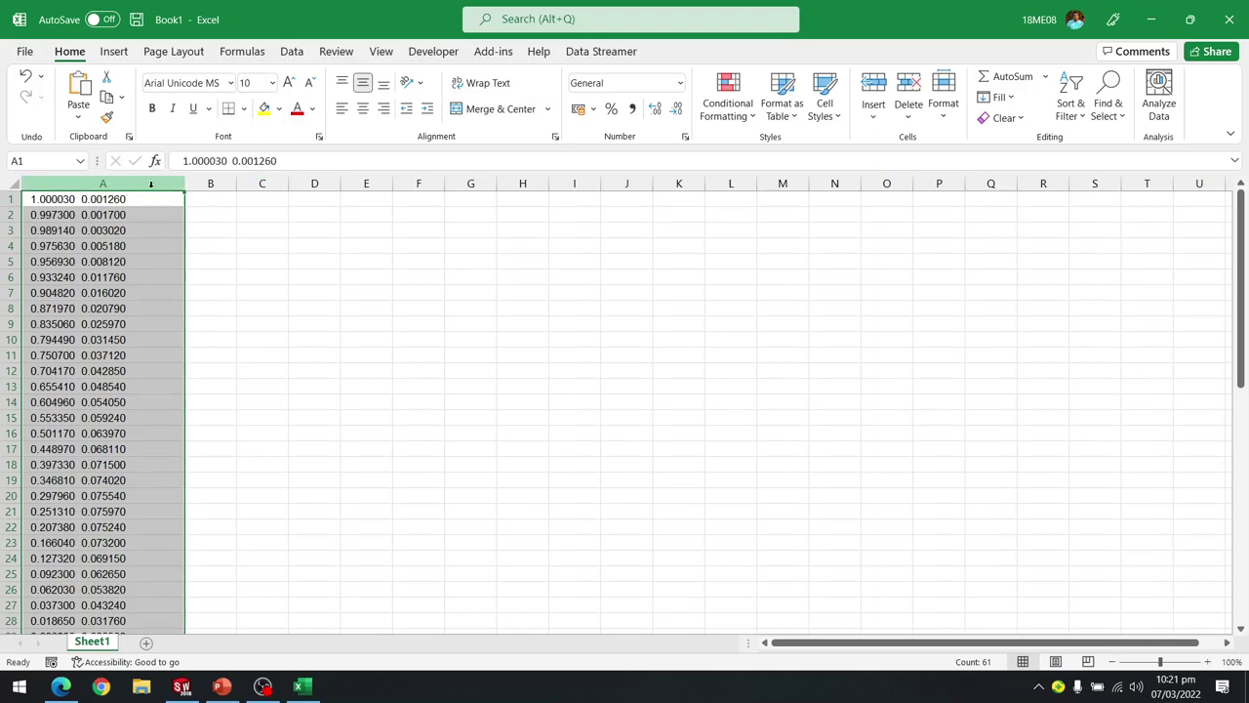
pyautogui.click(292, 51)
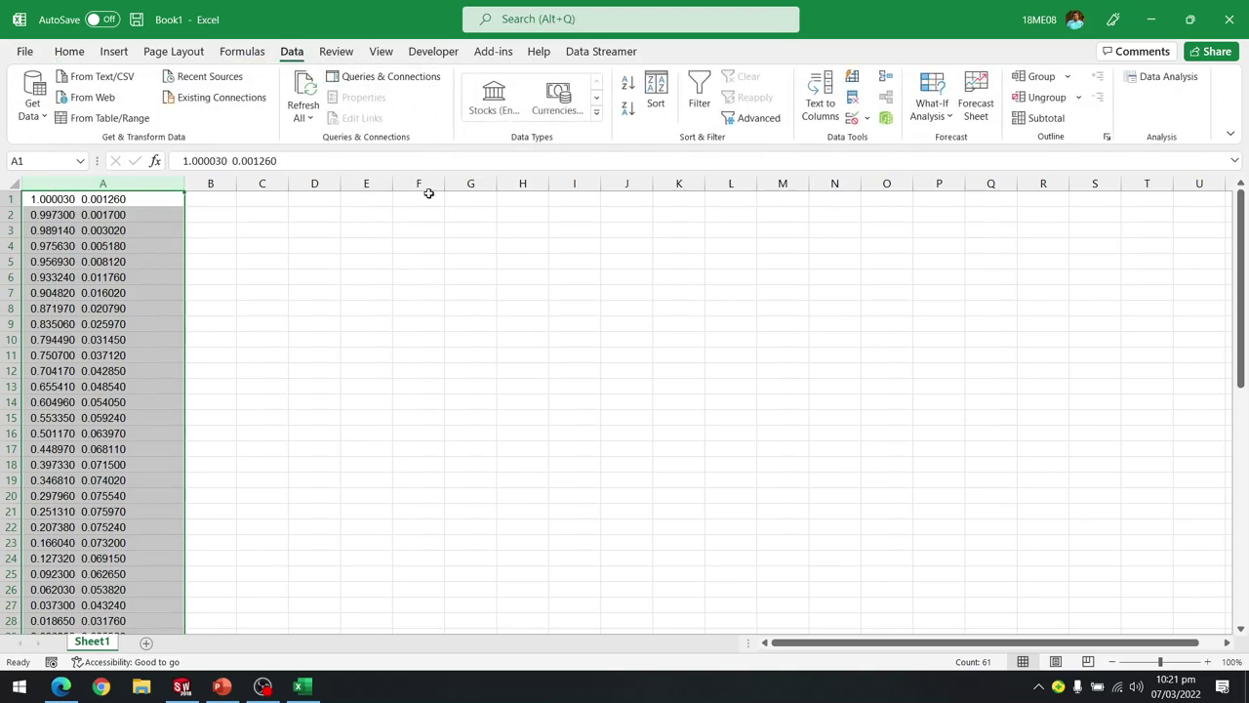
pyautogui.click(820, 103)
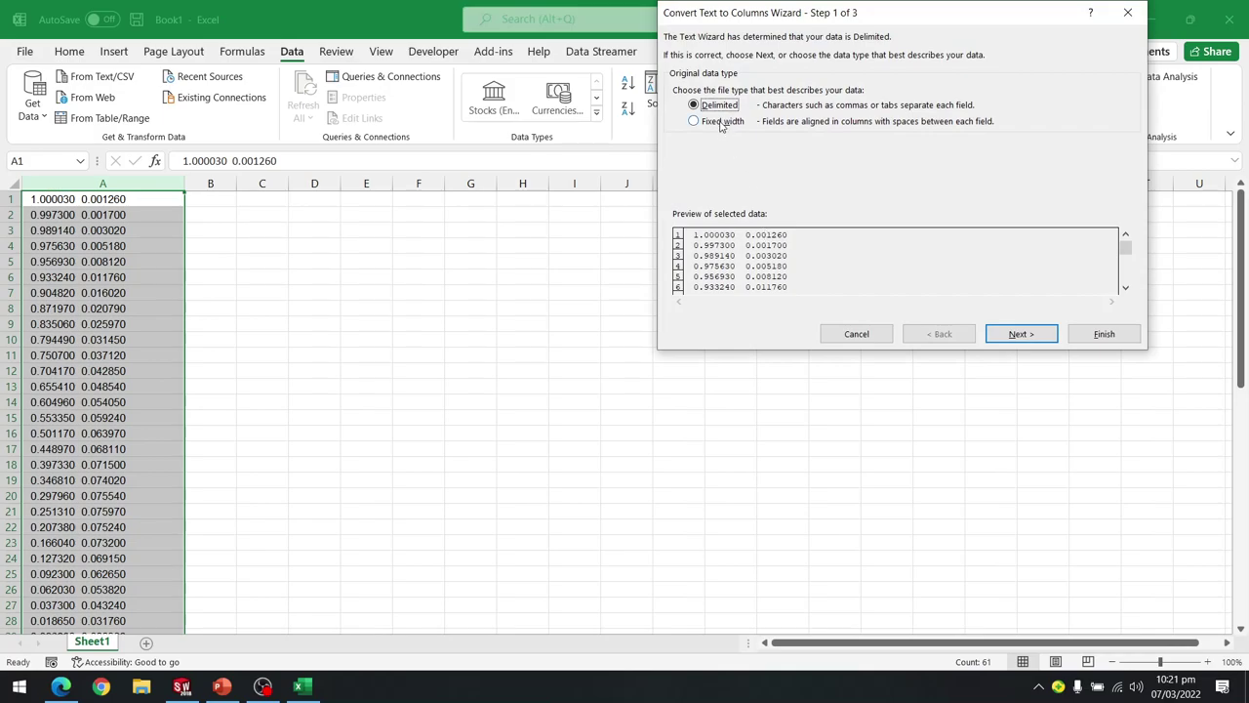
pyautogui.click(591, 332)
pyautogui.click(900, 542)
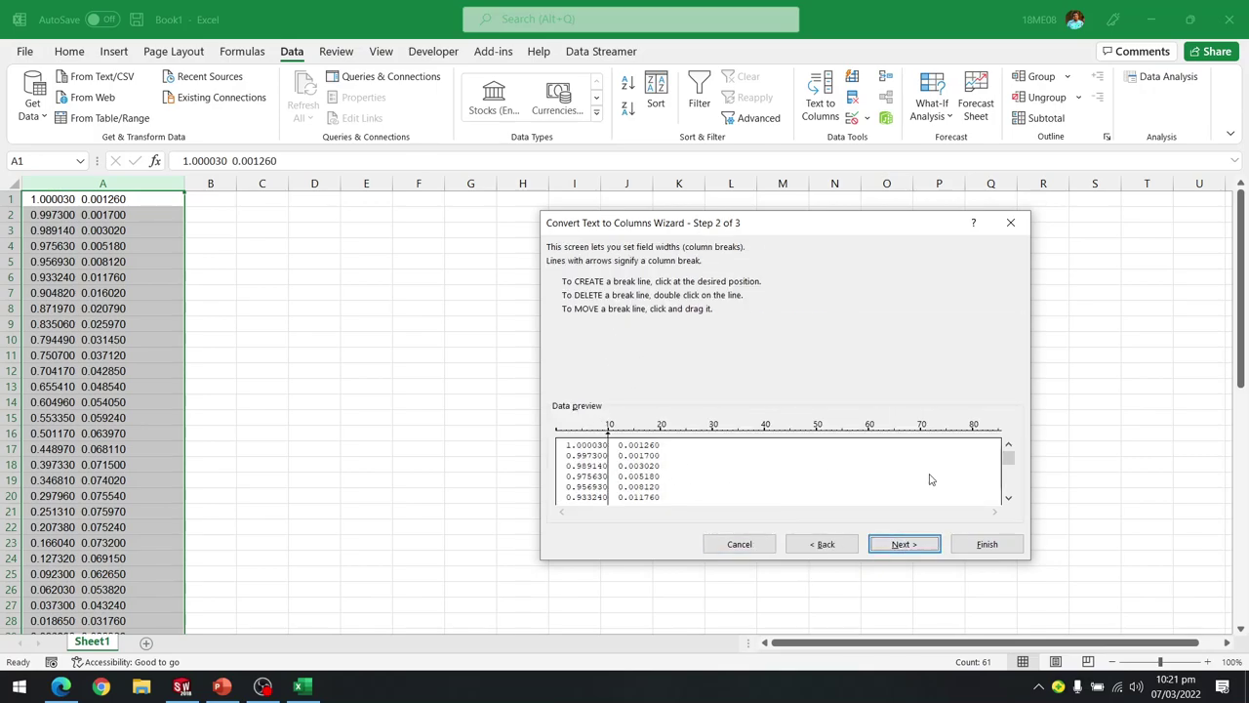
pyautogui.moveTo(1011, 465); pyautogui.dragTo(1011, 488)
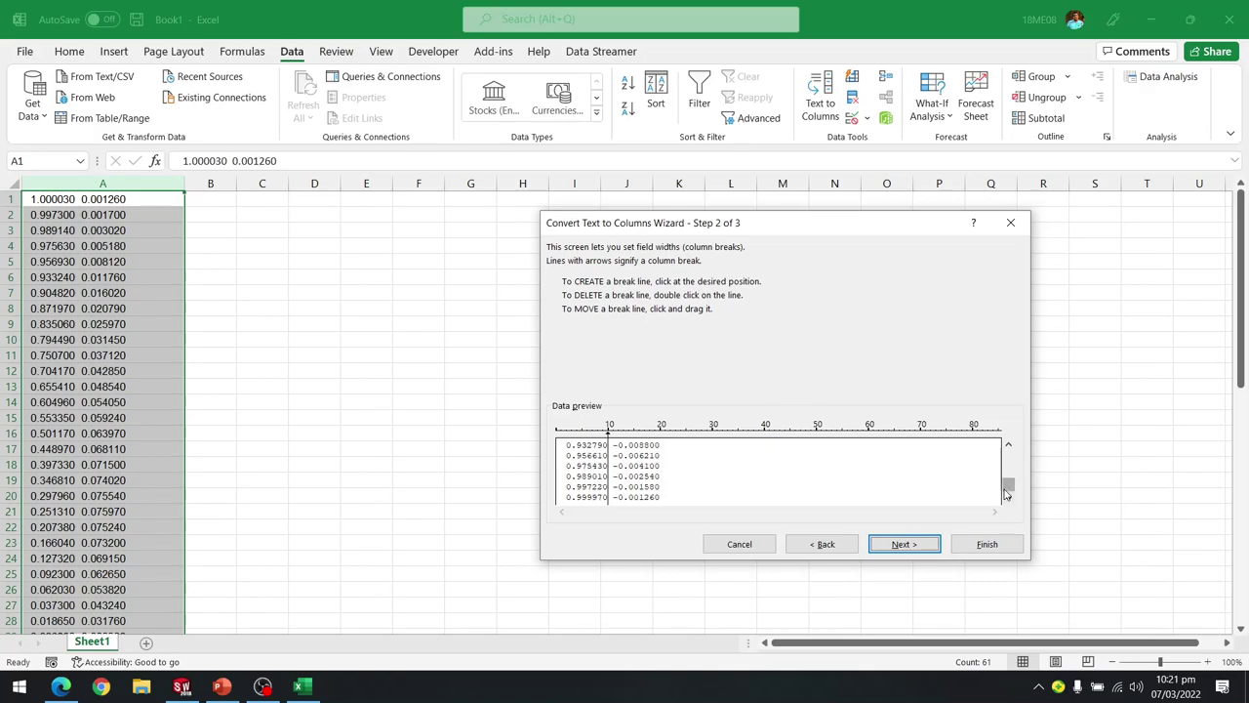
pyautogui.click(912, 544)
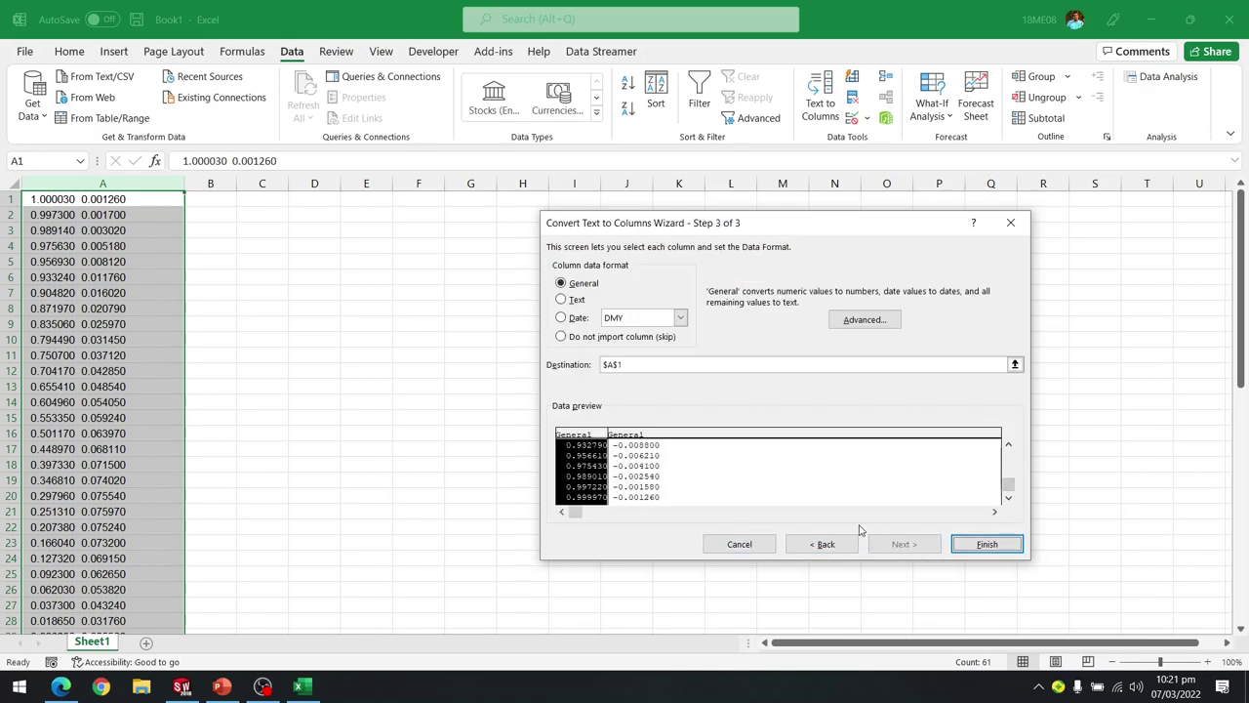
pyautogui.click(981, 546)
# Examine the split coordinates in columns A and B from the first row to the last.
pyautogui.click(294, 369)
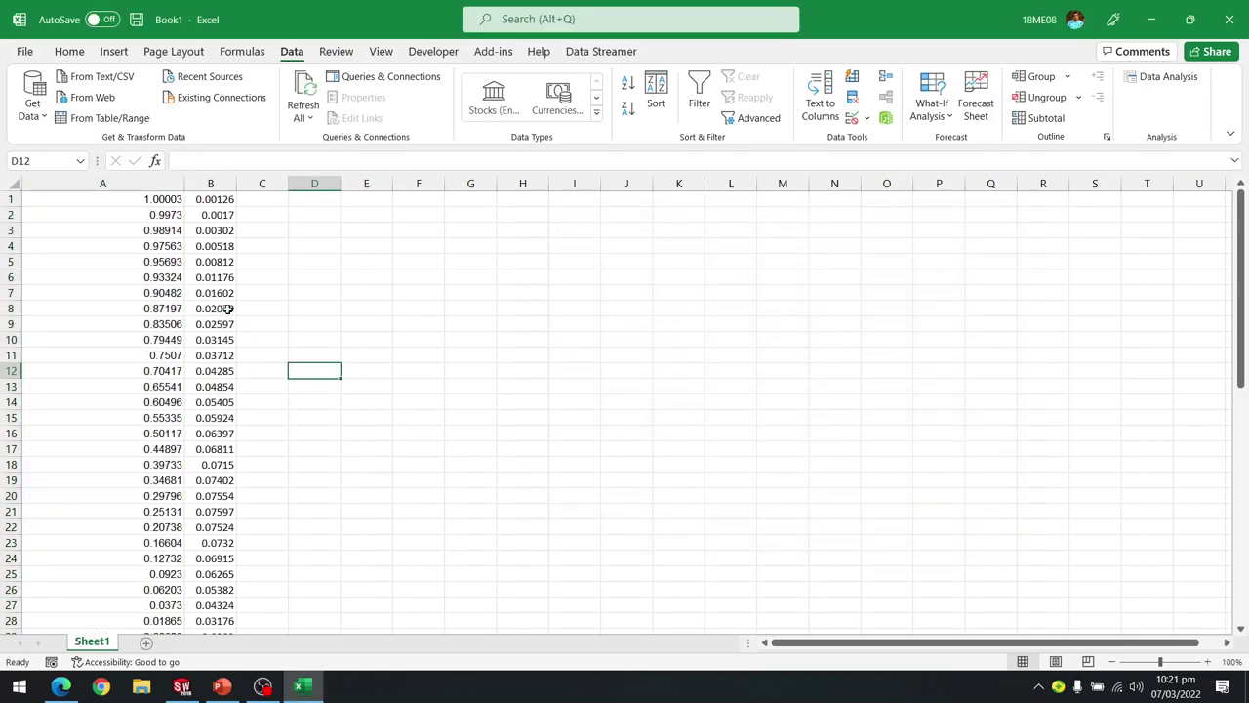
pyautogui.click(226, 308)
pyautogui.click(205, 258)
pyautogui.scroll(-16, 195, 341)
pyautogui.scroll(7, 213, 314)
pyautogui.scroll(9, 221, 293)
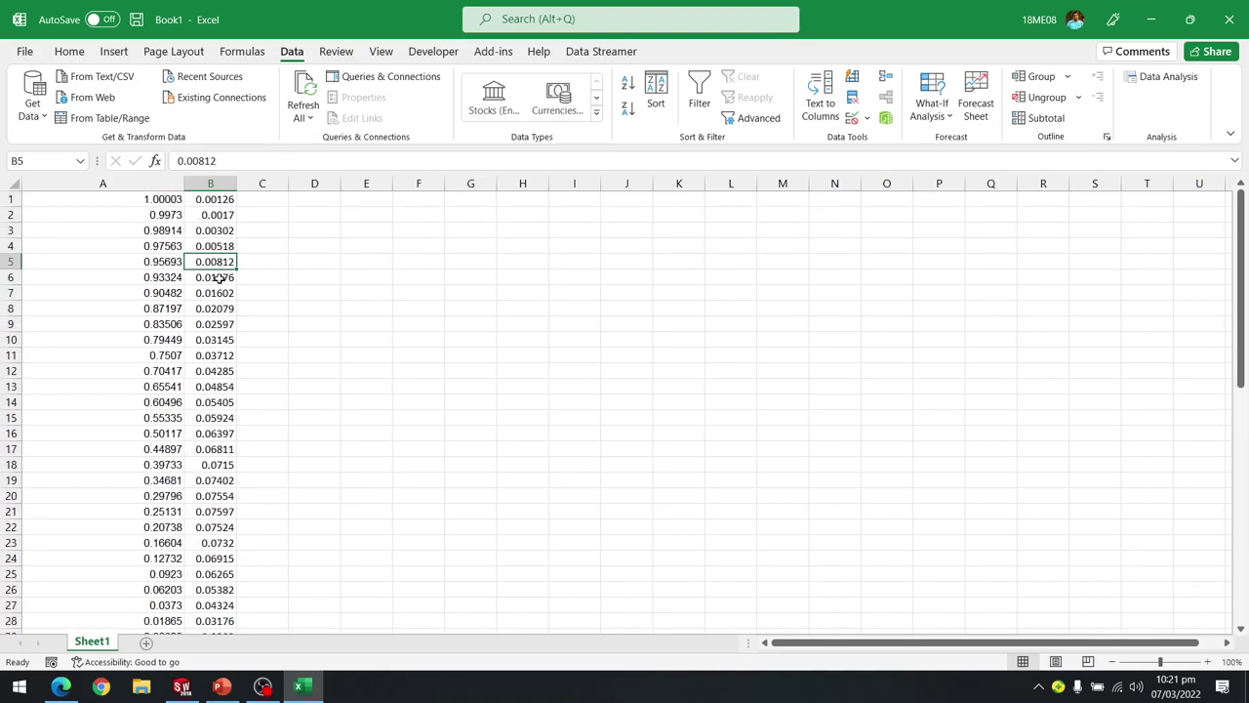
pyautogui.scroll(-16, 211, 256)
pyautogui.scroll(16, 212, 251)
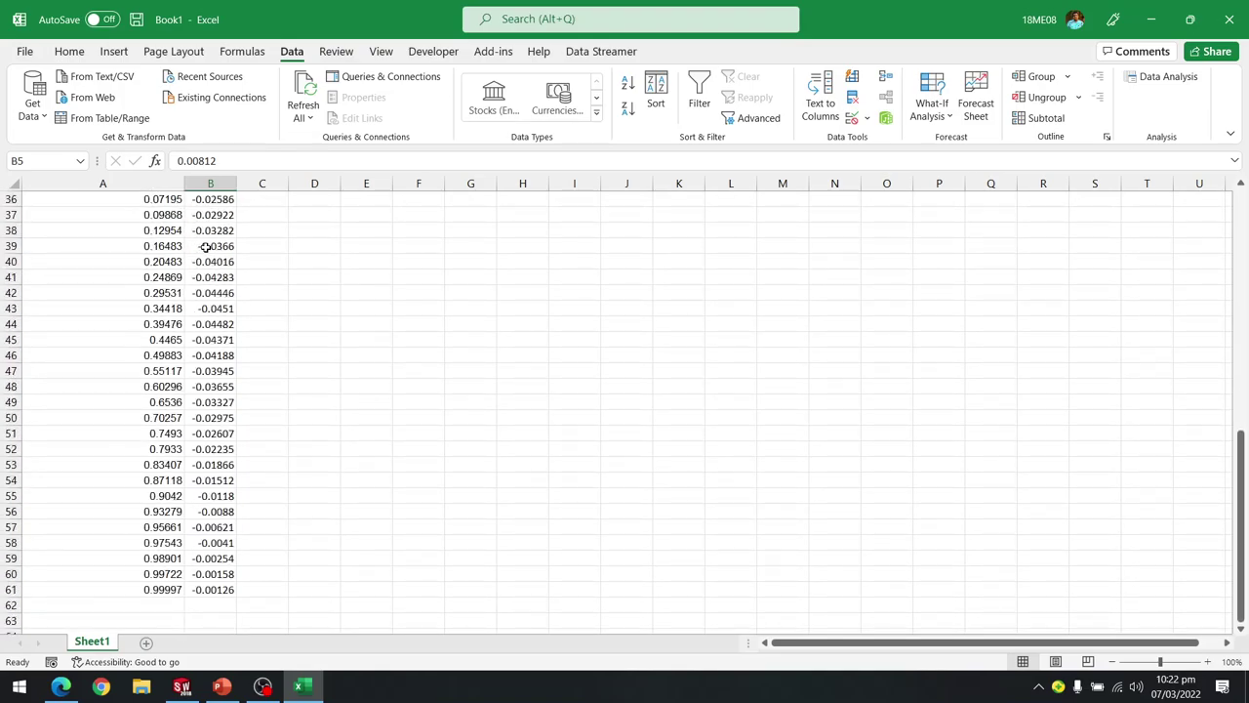
pyautogui.click(144, 213)
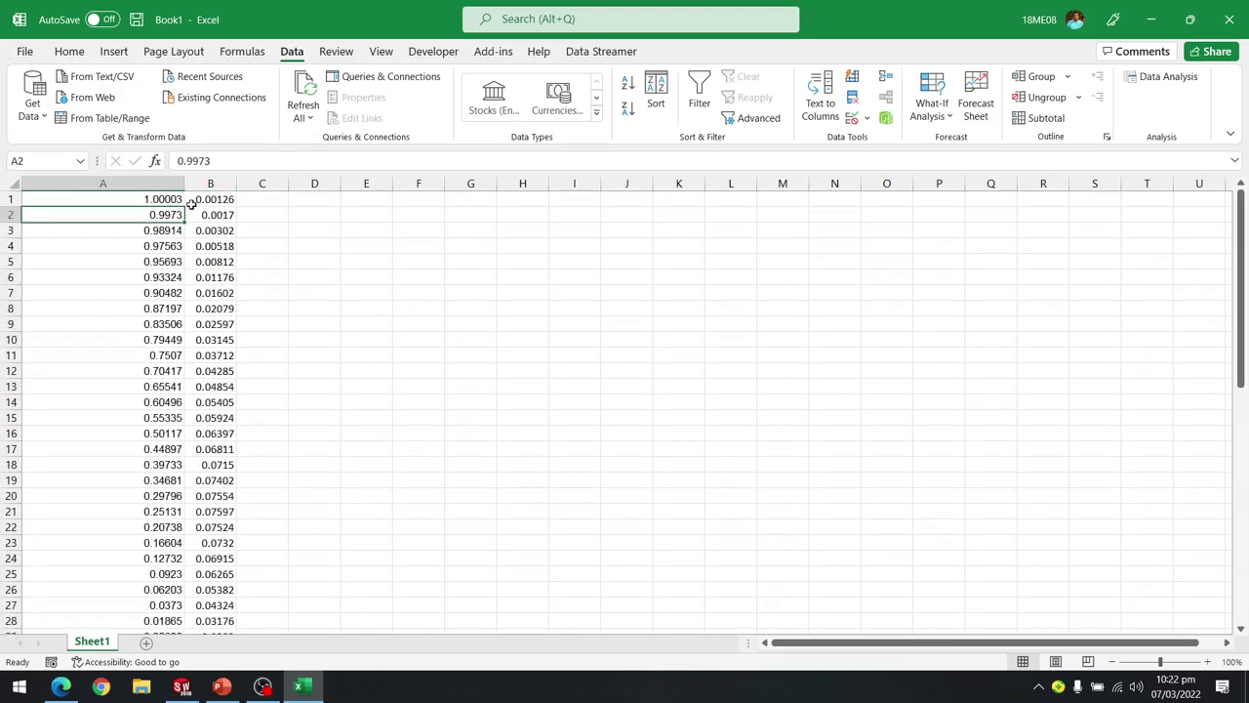
# Narrow column A to fit its coordinate values.
pyautogui.moveTo(186, 184); pyautogui.dragTo(93, 184)
pyautogui.click(70, 199)
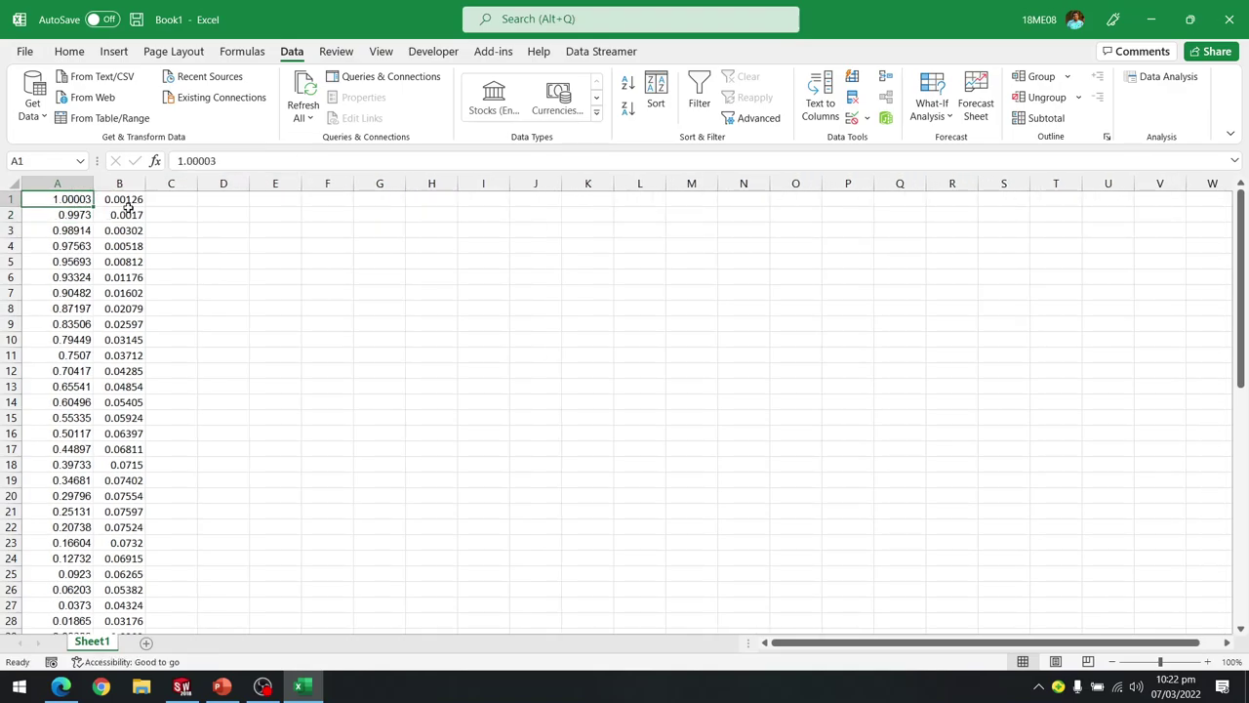
pyautogui.click(126, 216)
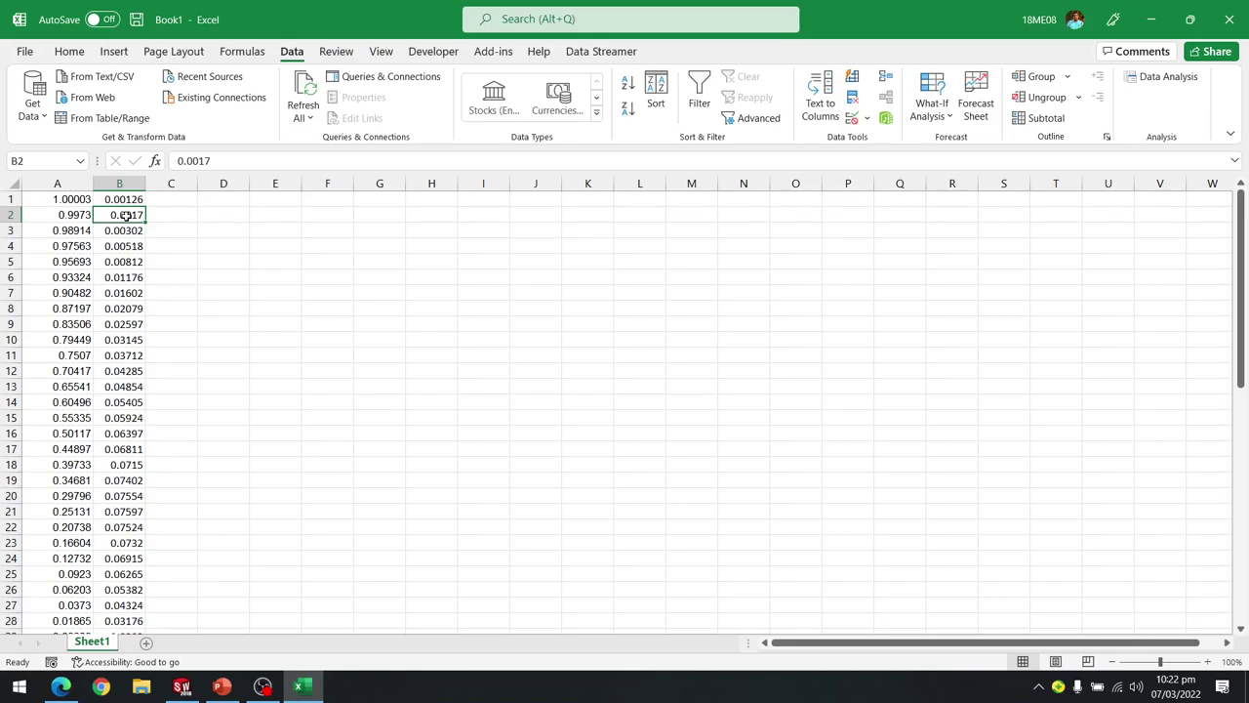
# Enter 0 in cell C1 and fill it down column C for every coordinate row.
pyautogui.click(172, 201)
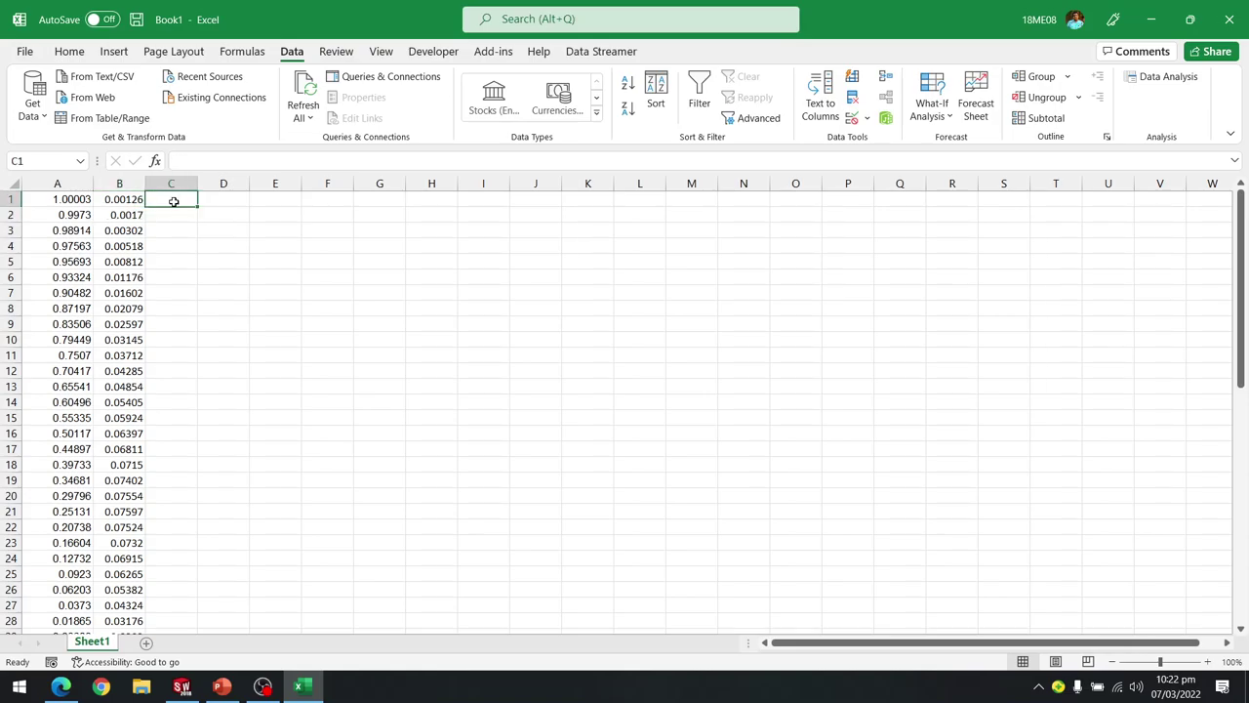
pyautogui.write('0')
pyautogui.press('Return')
pyautogui.click(186, 200)
pyautogui.doubleClick(195, 203)
pyautogui.scroll(-20, 201, 260)
pyautogui.click(223, 274)
pyautogui.scroll(20, 222, 271)
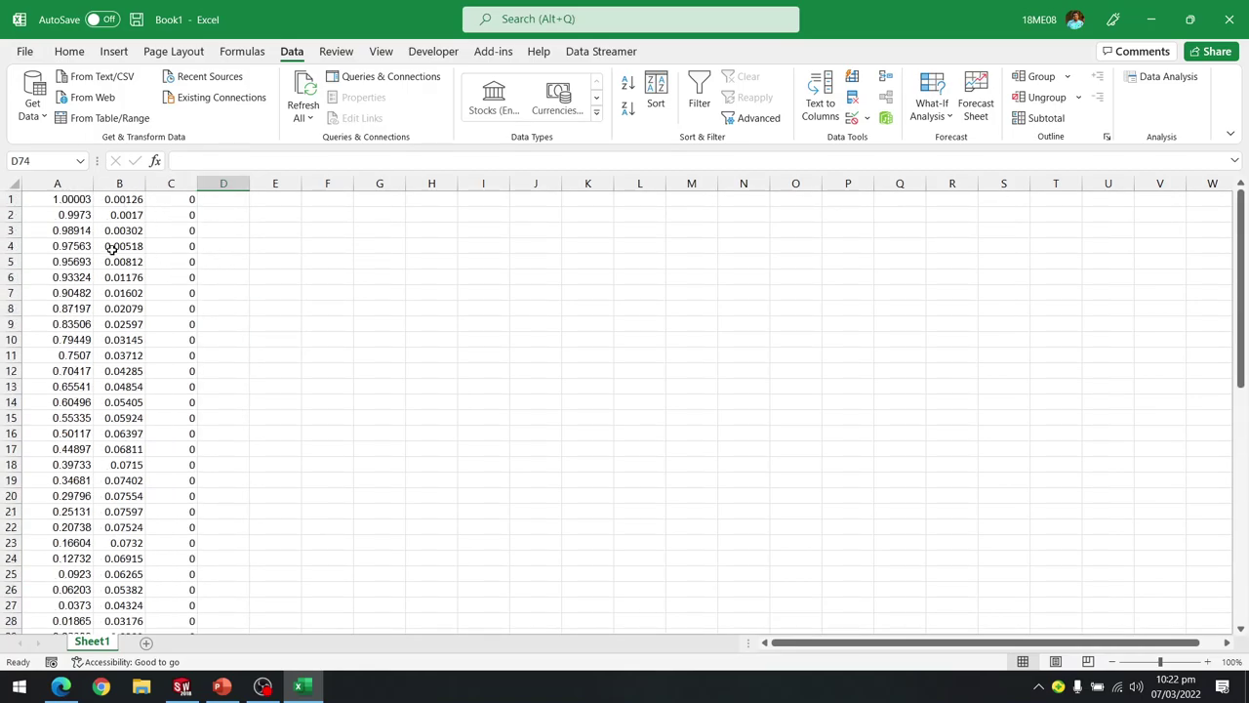
# Start saving the workbook under a new name in New folder (3) on the Desktop.
pyautogui.click(176, 261)
pyautogui.click(25, 51)
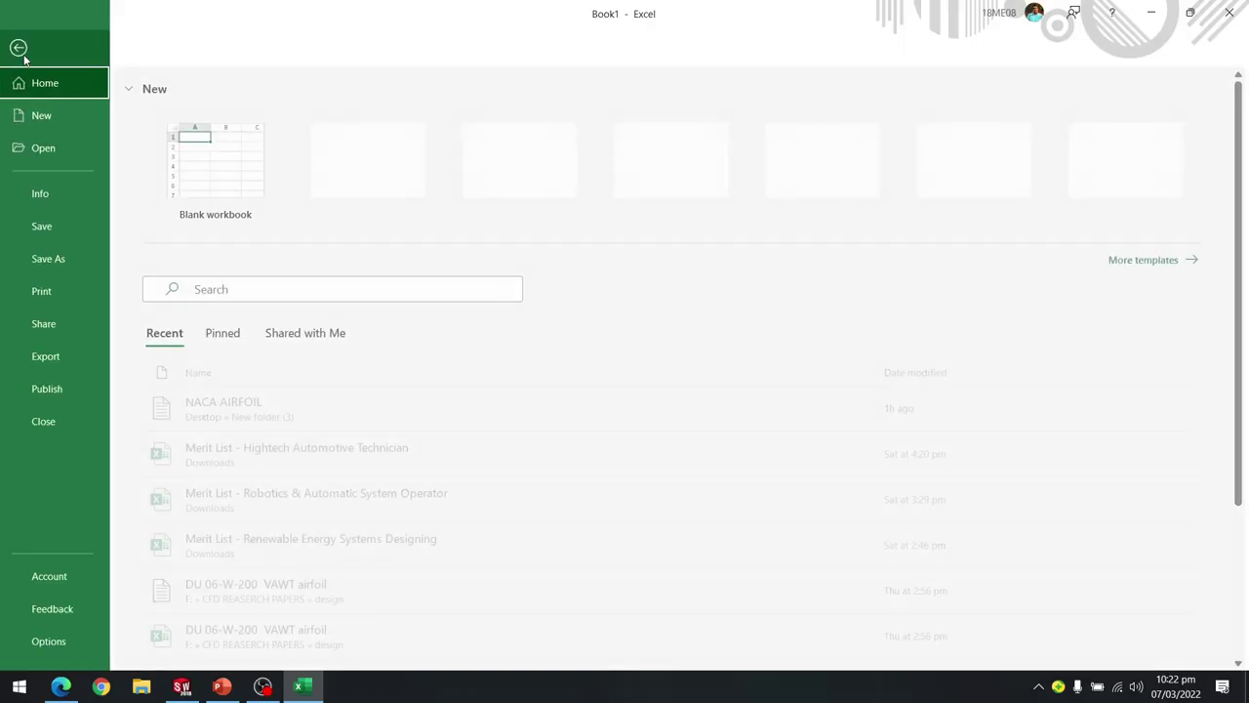
pyautogui.click(60, 261)
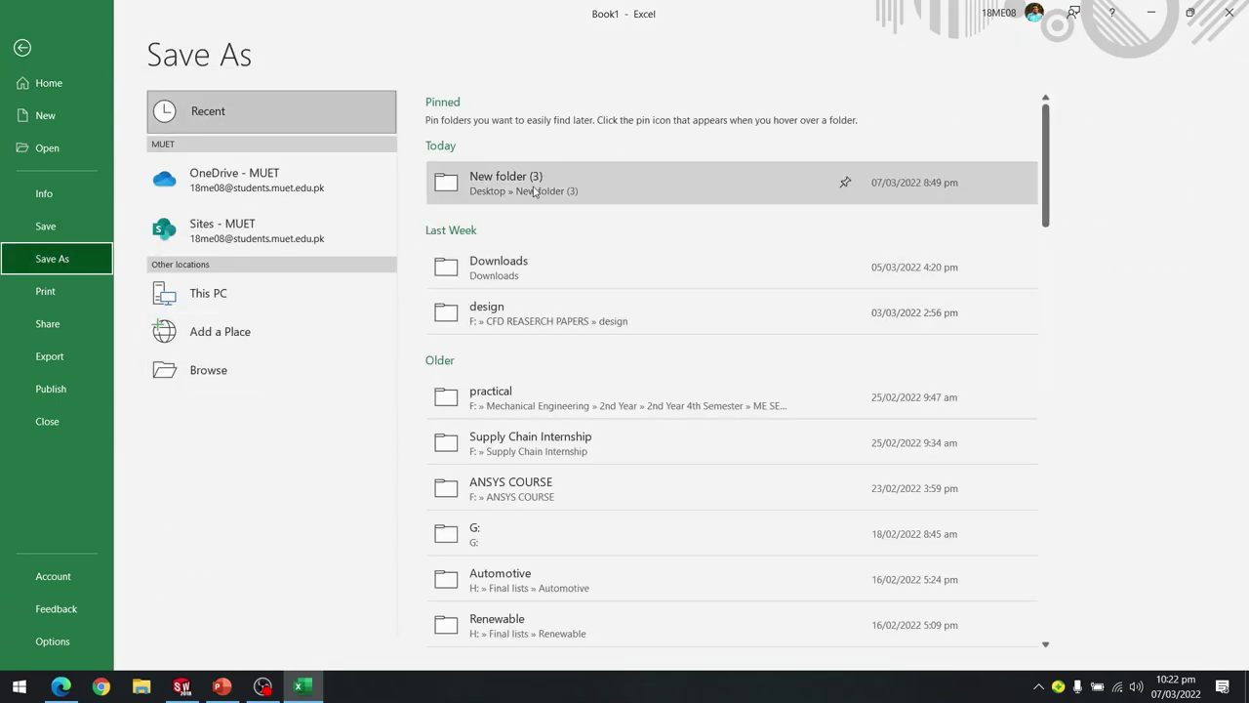
pyautogui.click(261, 372)
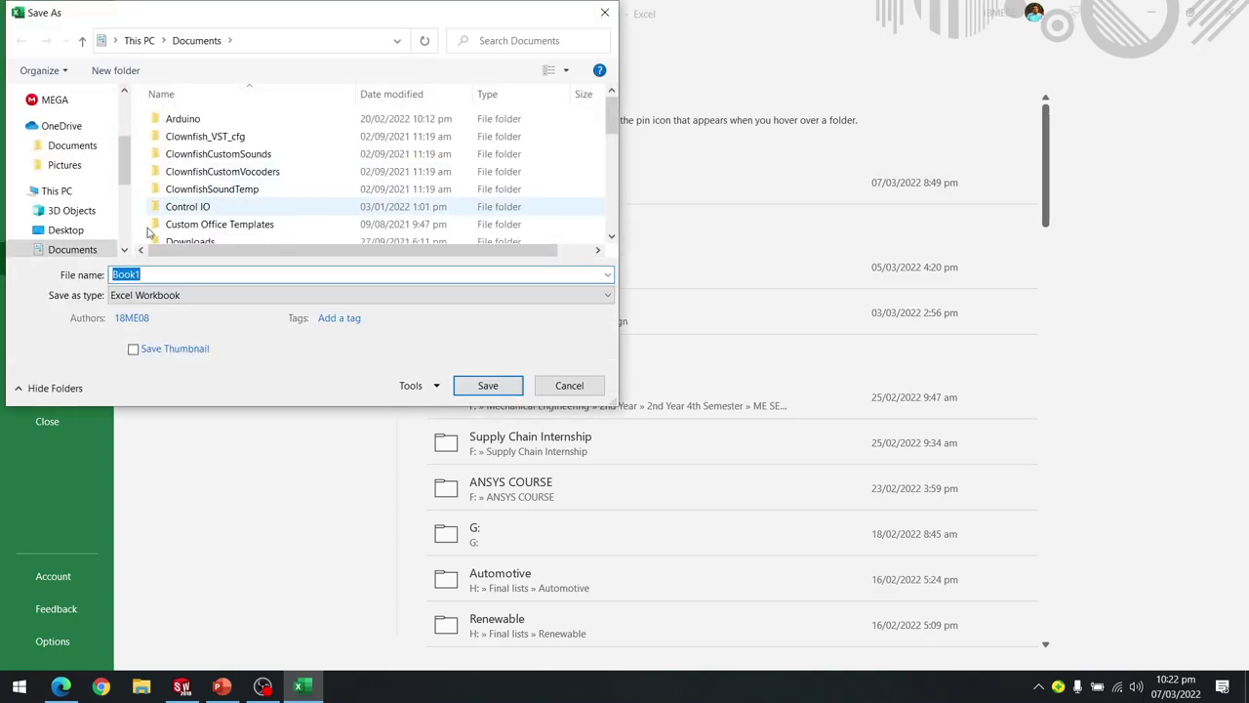
pyautogui.click(88, 230)
pyautogui.scroll(-1, 255, 213)
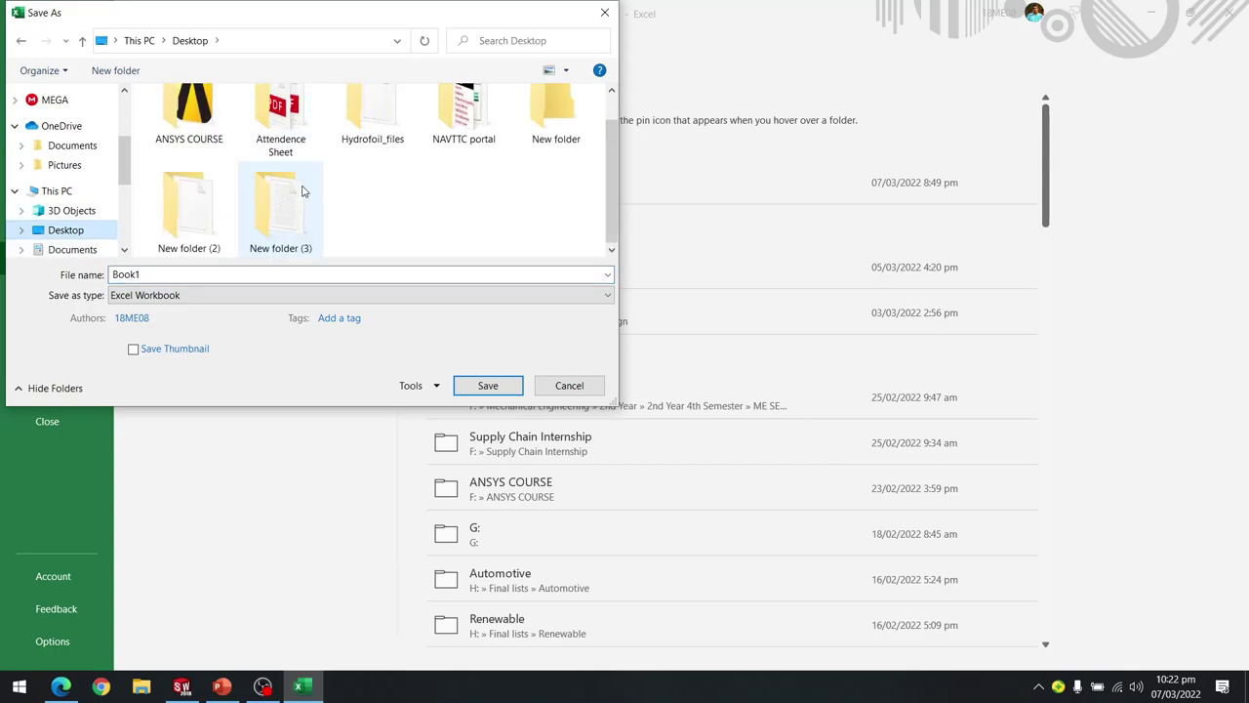
pyautogui.doubleClick(260, 219)
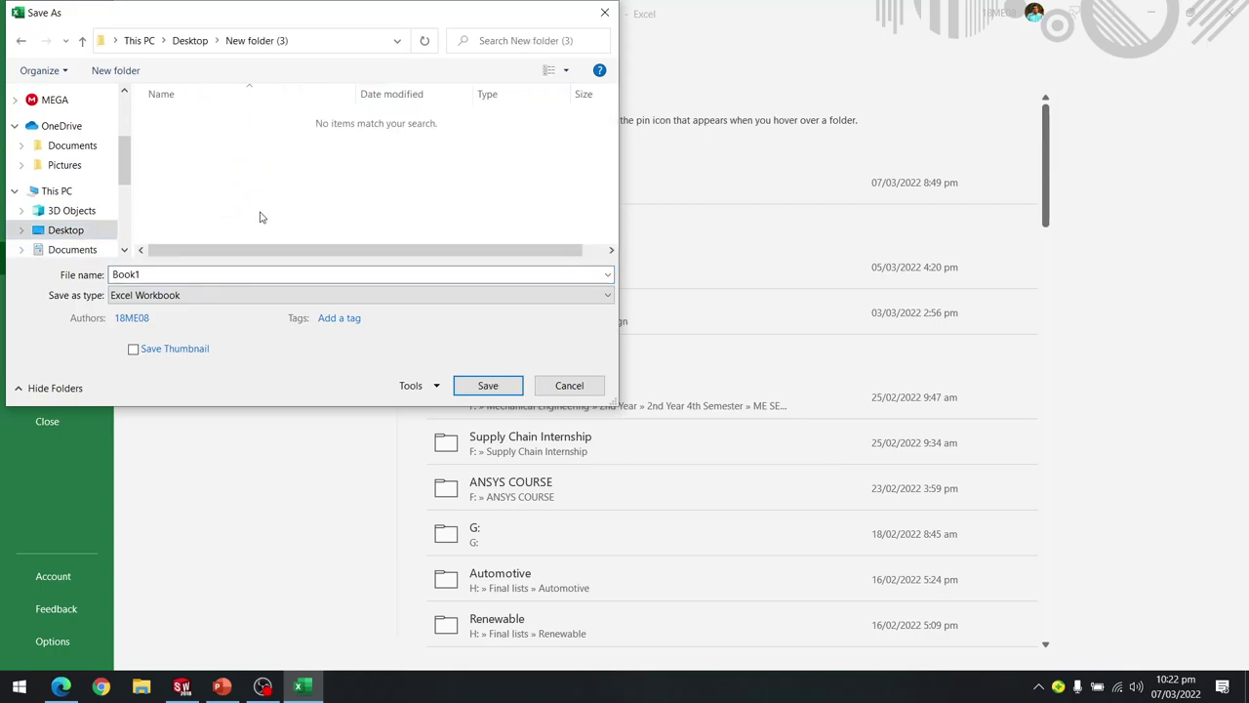
# Replace the proposed file name with NACA AIRFOIL.
pyautogui.doubleClick(206, 273)
pyautogui.write('NACA AI')
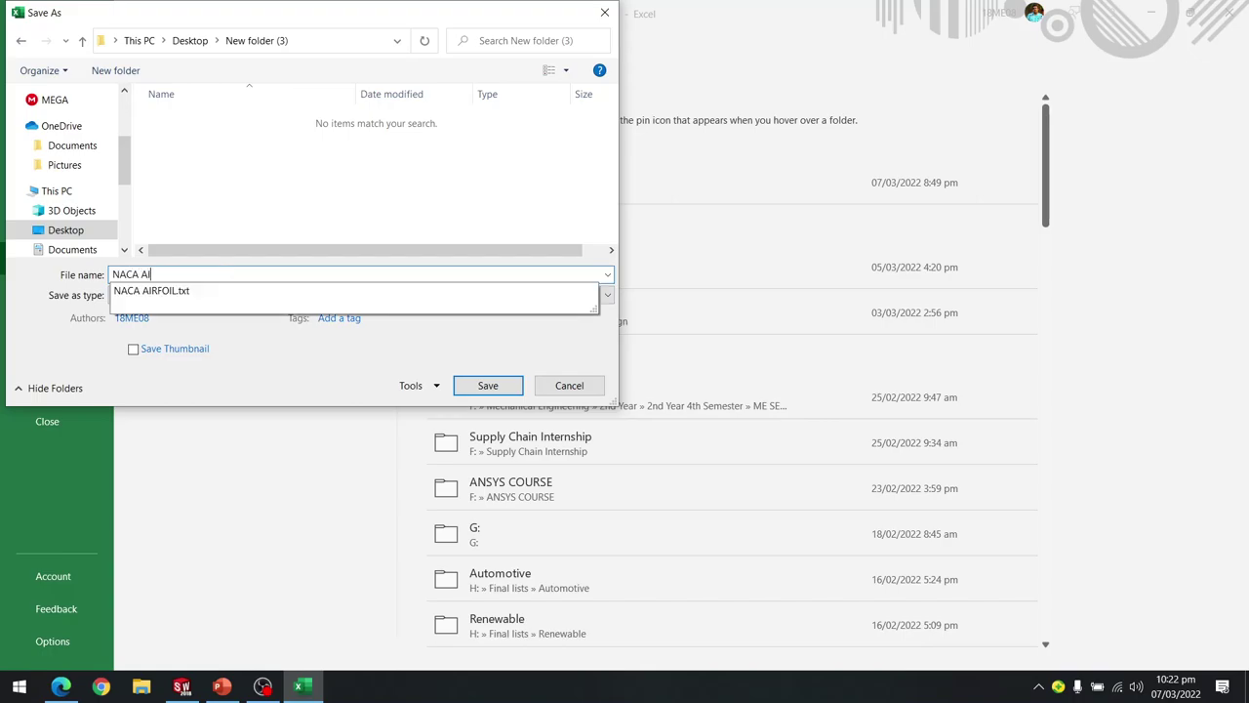
pyautogui.write('RFOIL 2')
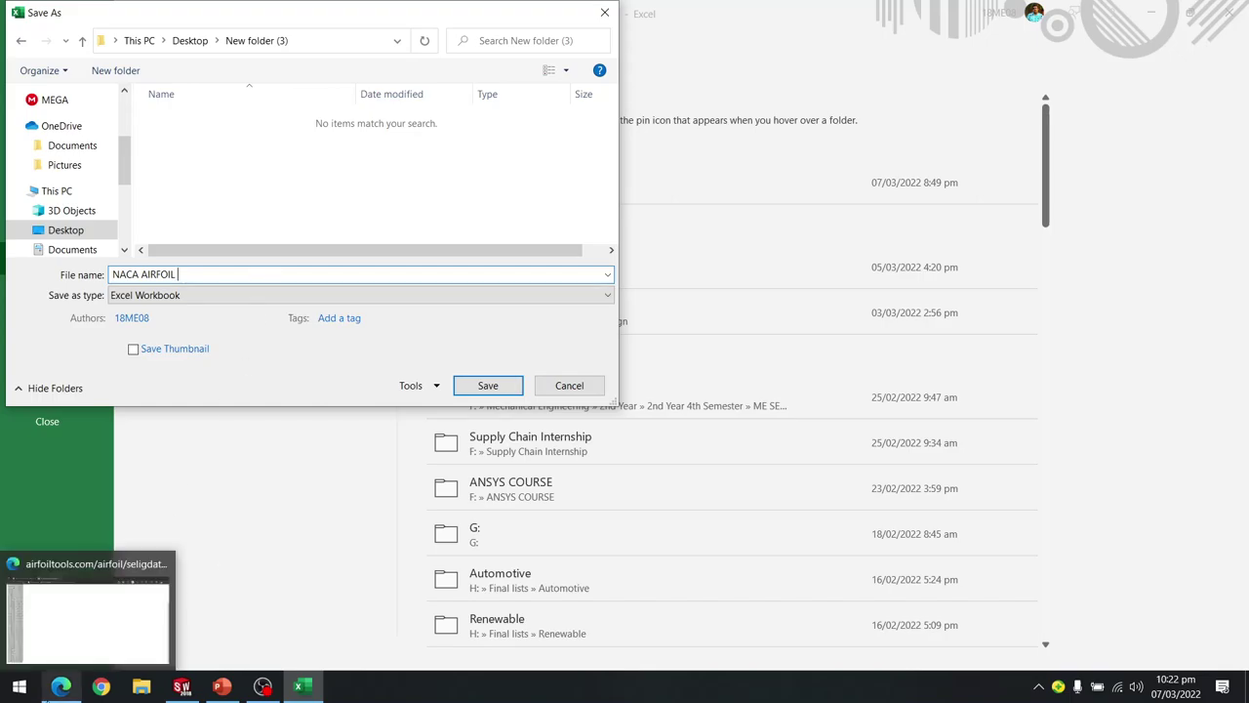
# Return to the dat file in Edge and copy the airfoil name NACA 23012 from its heading.
pyautogui.click(60, 686)
pyautogui.scroll(2, 132, 247)
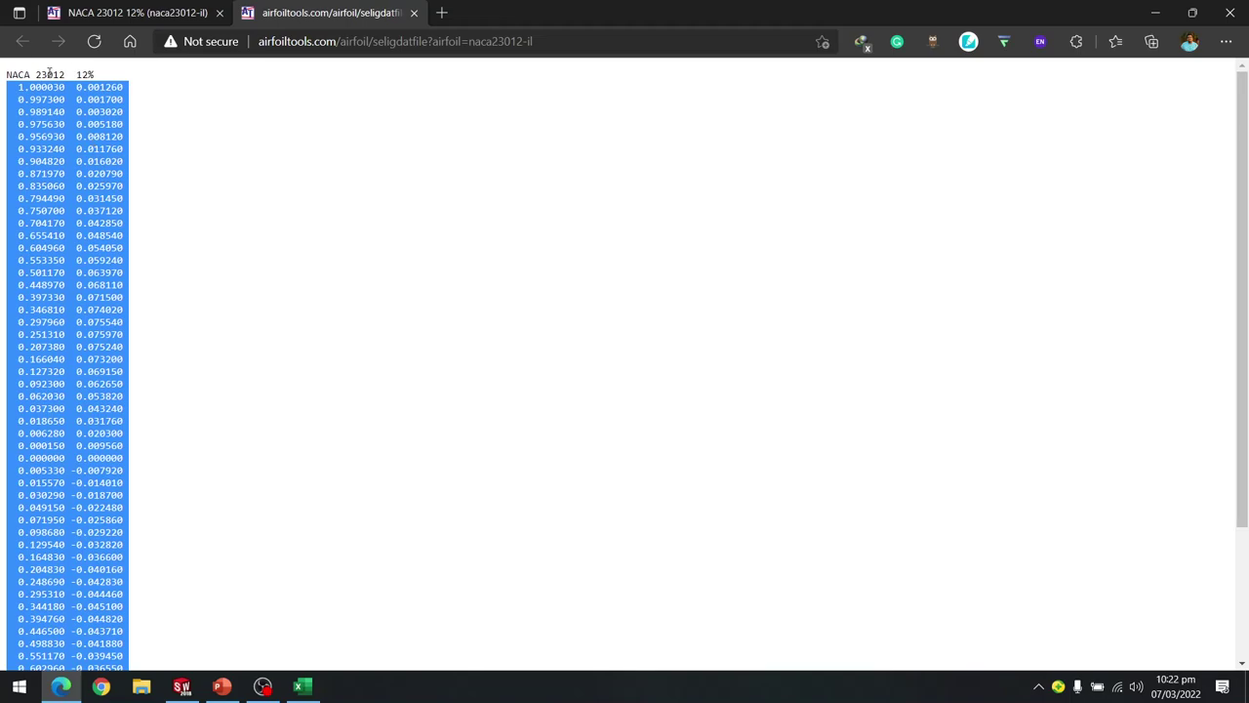
pyautogui.moveTo(67, 74); pyautogui.dragTo(5, 75)
pyautogui.hotkey('ctrl', 'c')
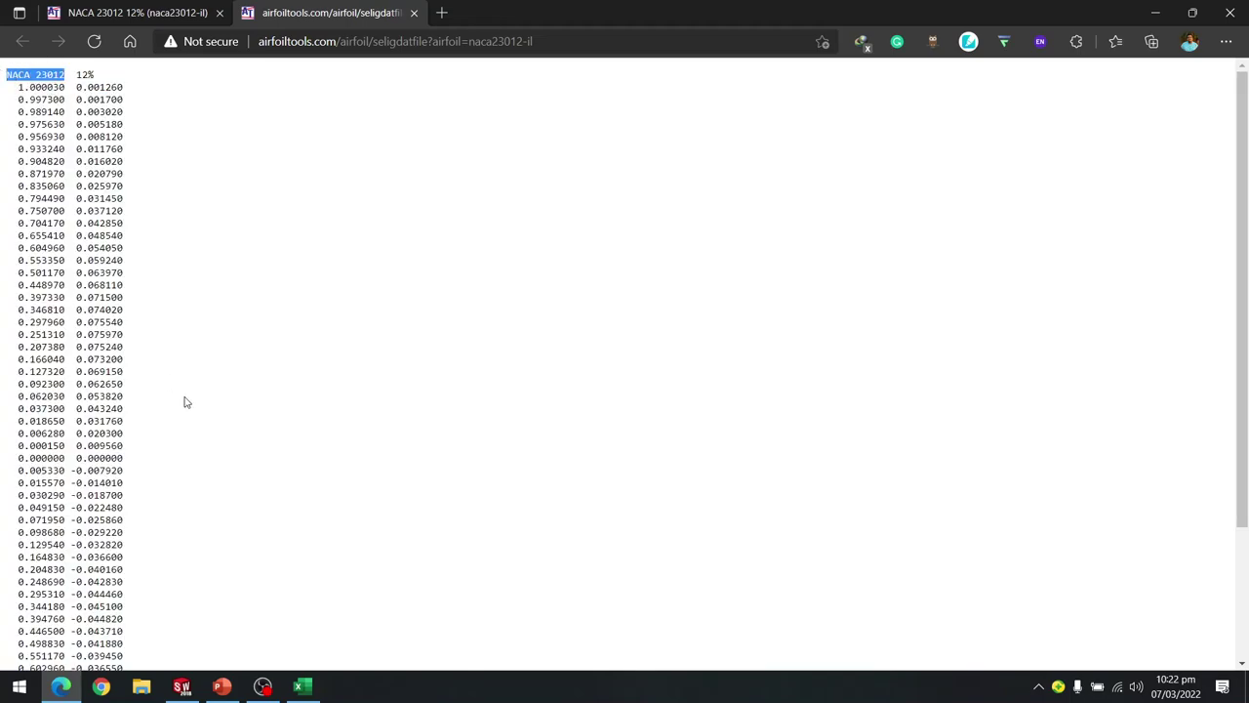
# Return to the Excel save dialog and save the coordinates as NACA 23012 in Text (Tab delimited) format.
pyautogui.click(291, 629)
pyautogui.hotkey('ctrl', 'v')
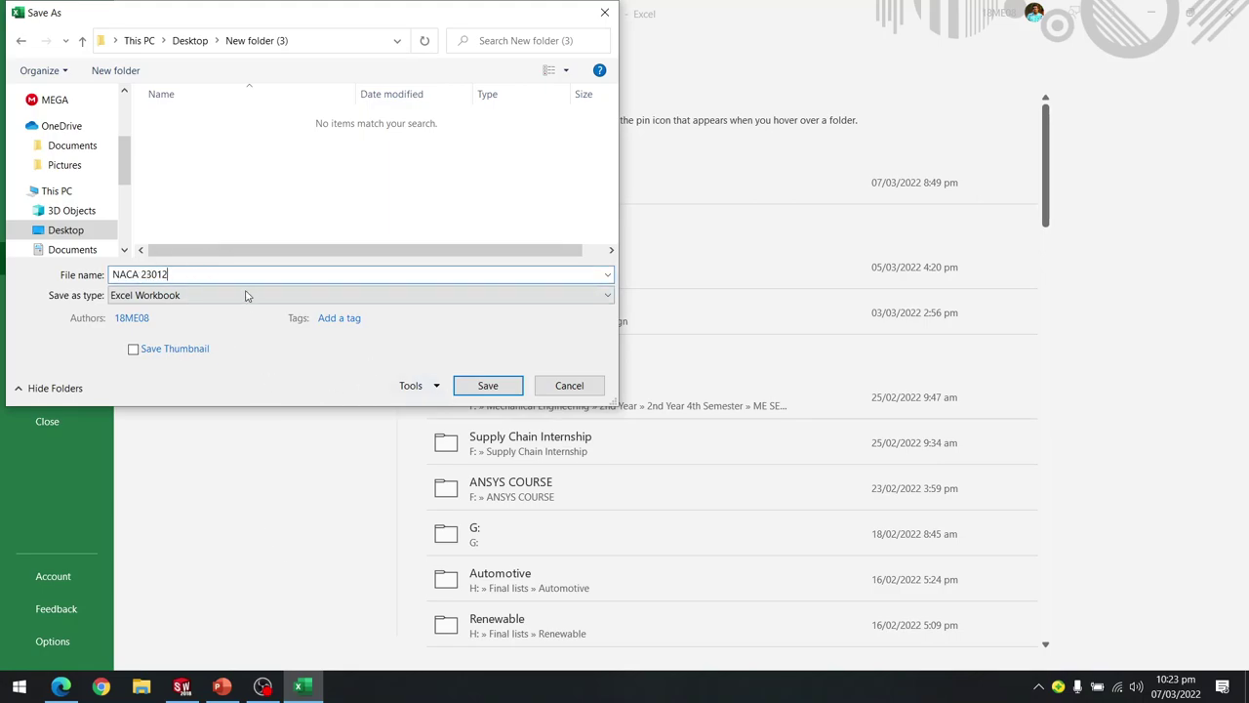
pyautogui.click(154, 298)
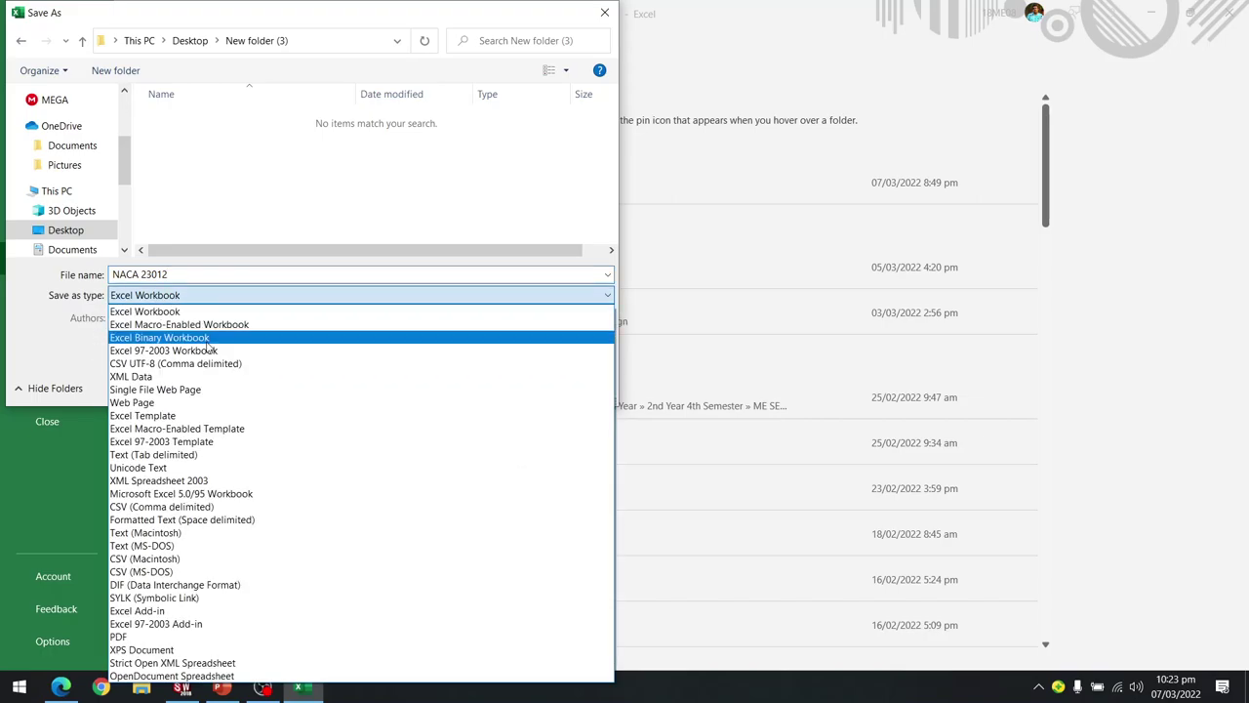
pyautogui.click(187, 458)
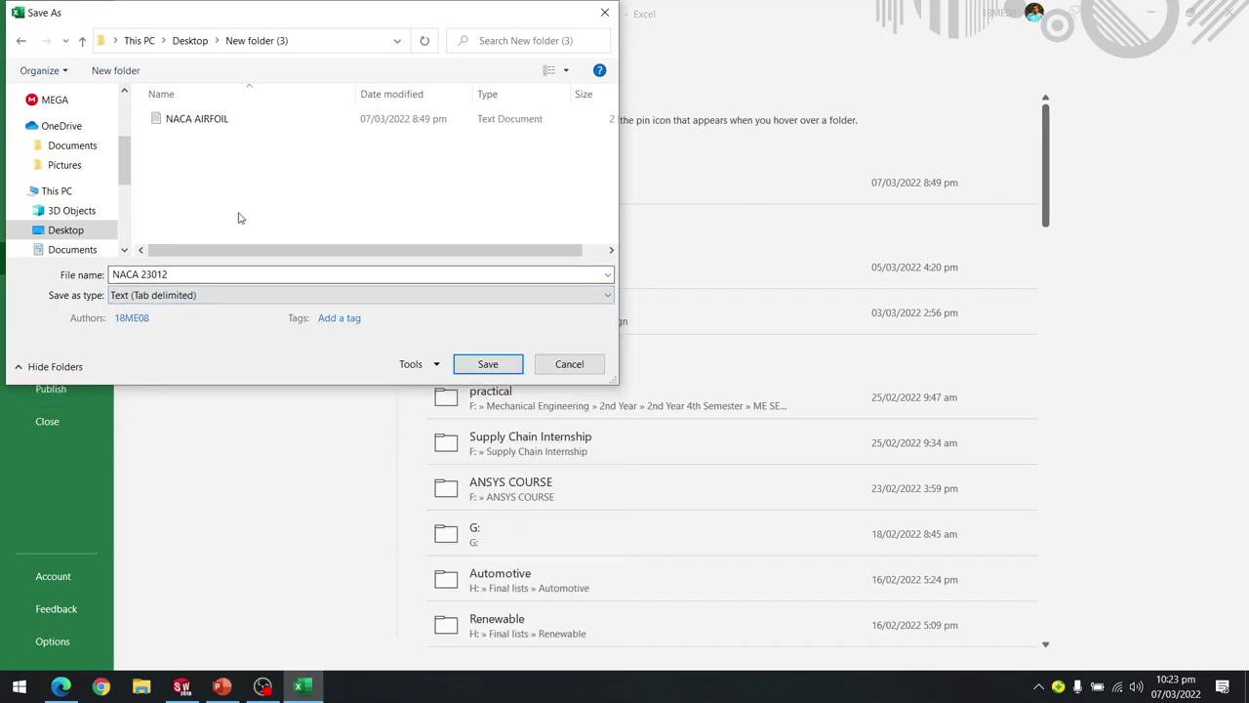
pyautogui.click(140, 271)
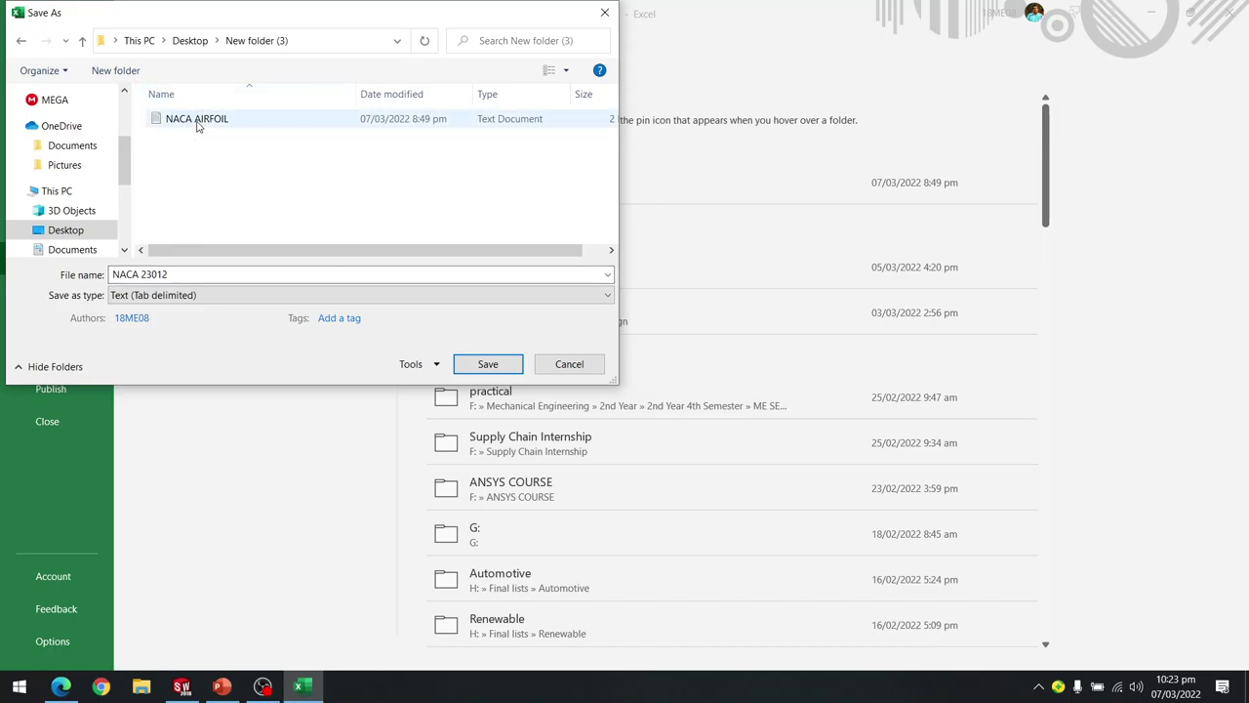
pyautogui.click(508, 368)
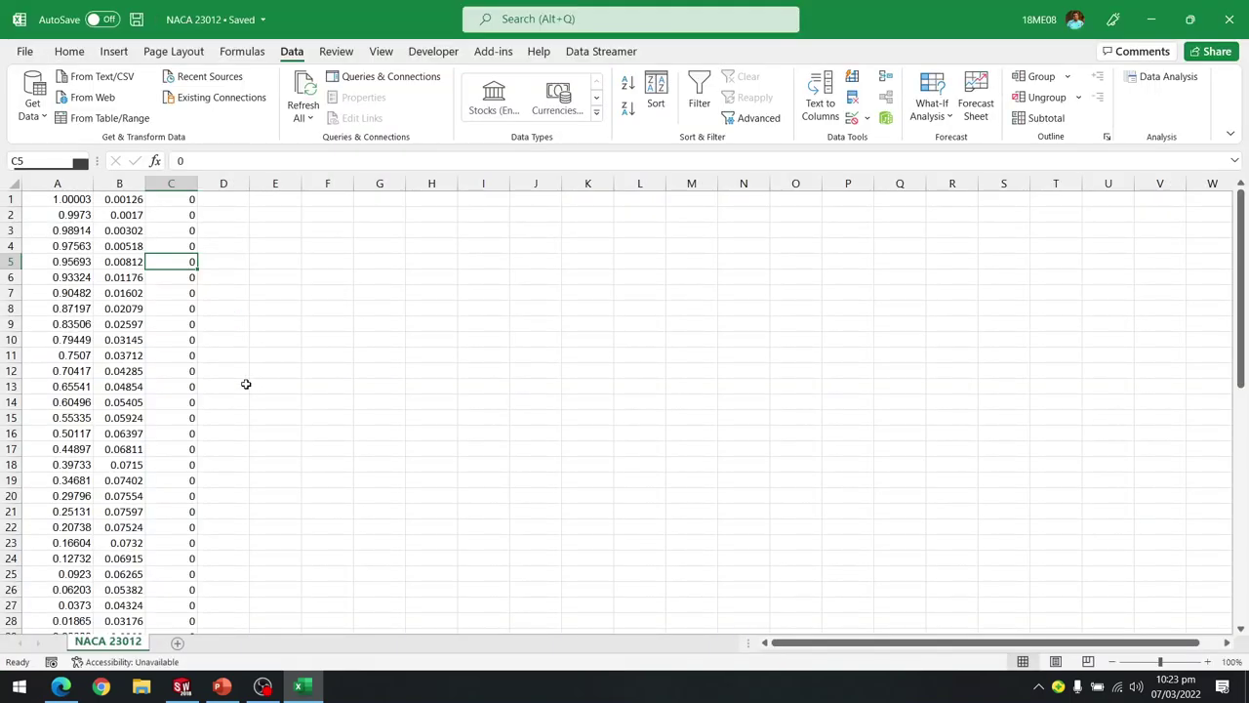
# Close the saved NACA 23012 coordinate workbook.
pyautogui.click(265, 252)
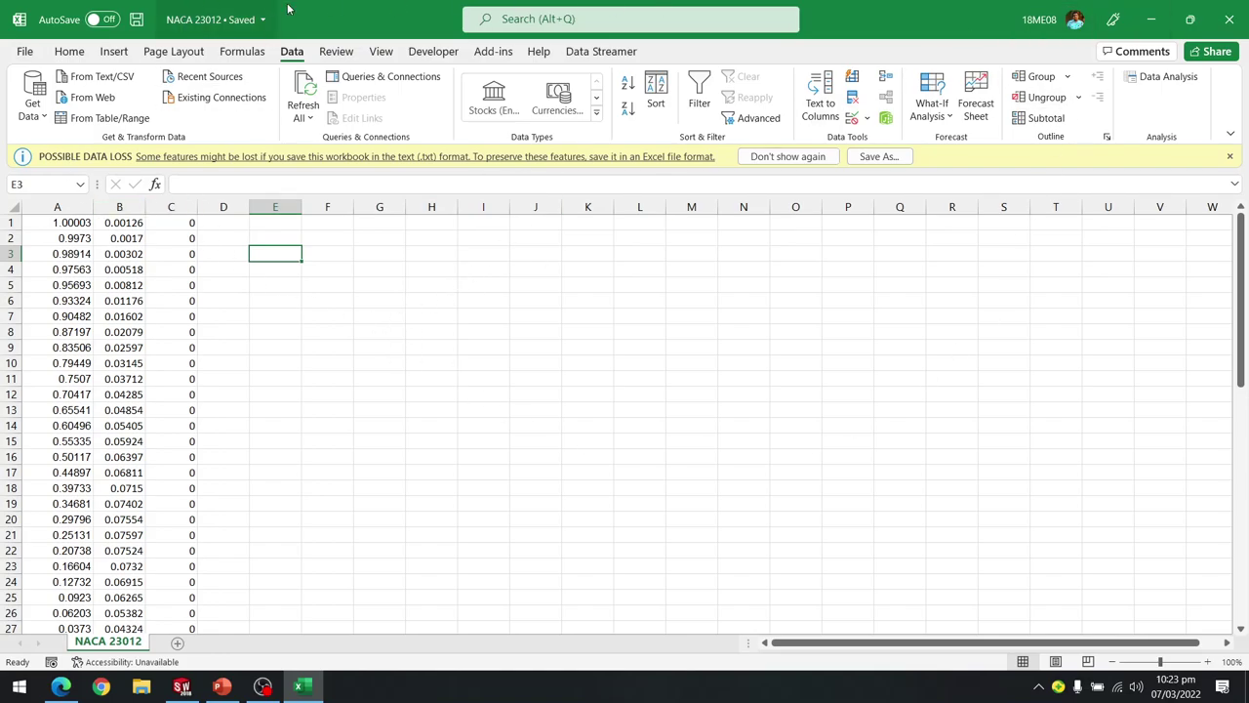
pyautogui.doubleClick(400, 29)
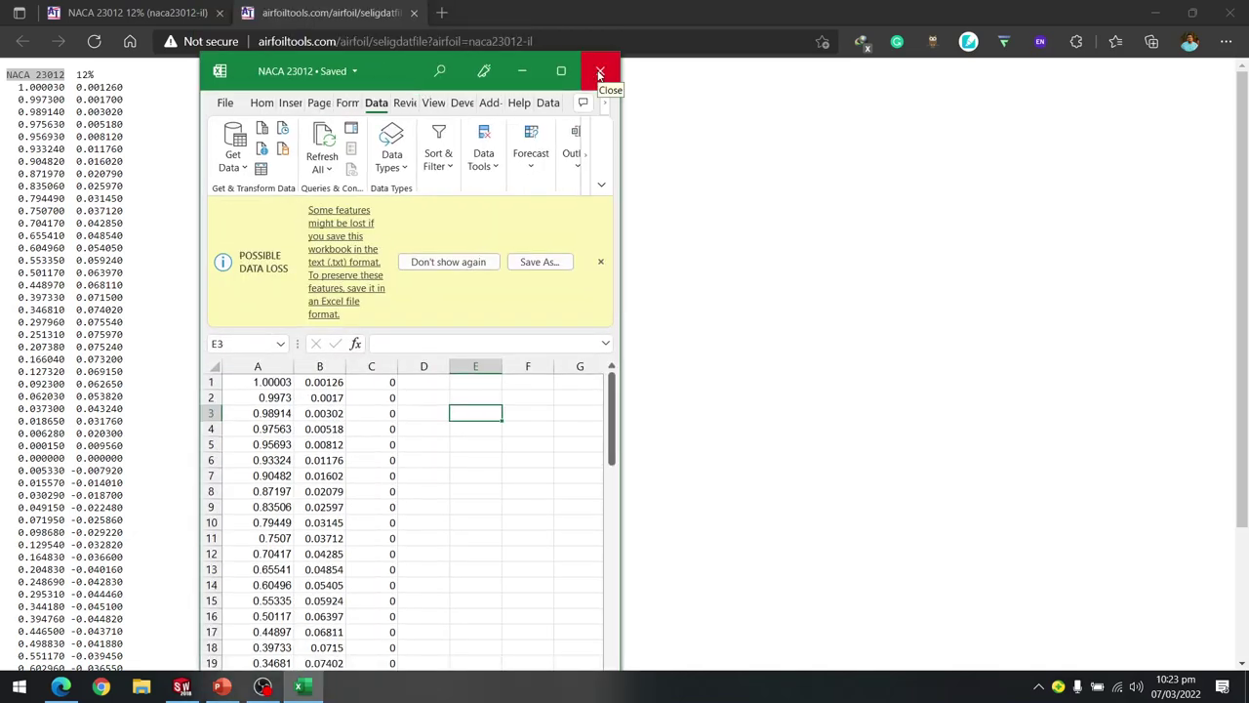
pyautogui.click(592, 73)
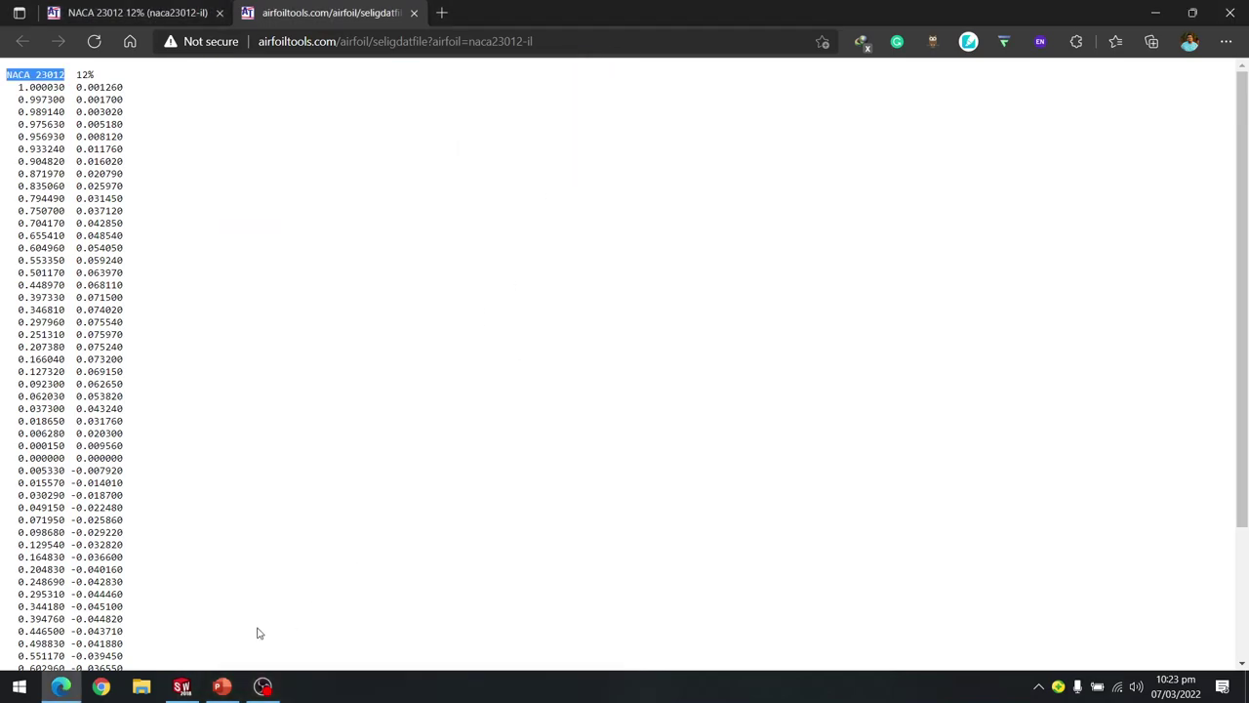
# Switch to SOLIDWORKS and start a Curve Through XYZ Points with the Front Plane selected.
pyautogui.click(181, 686)
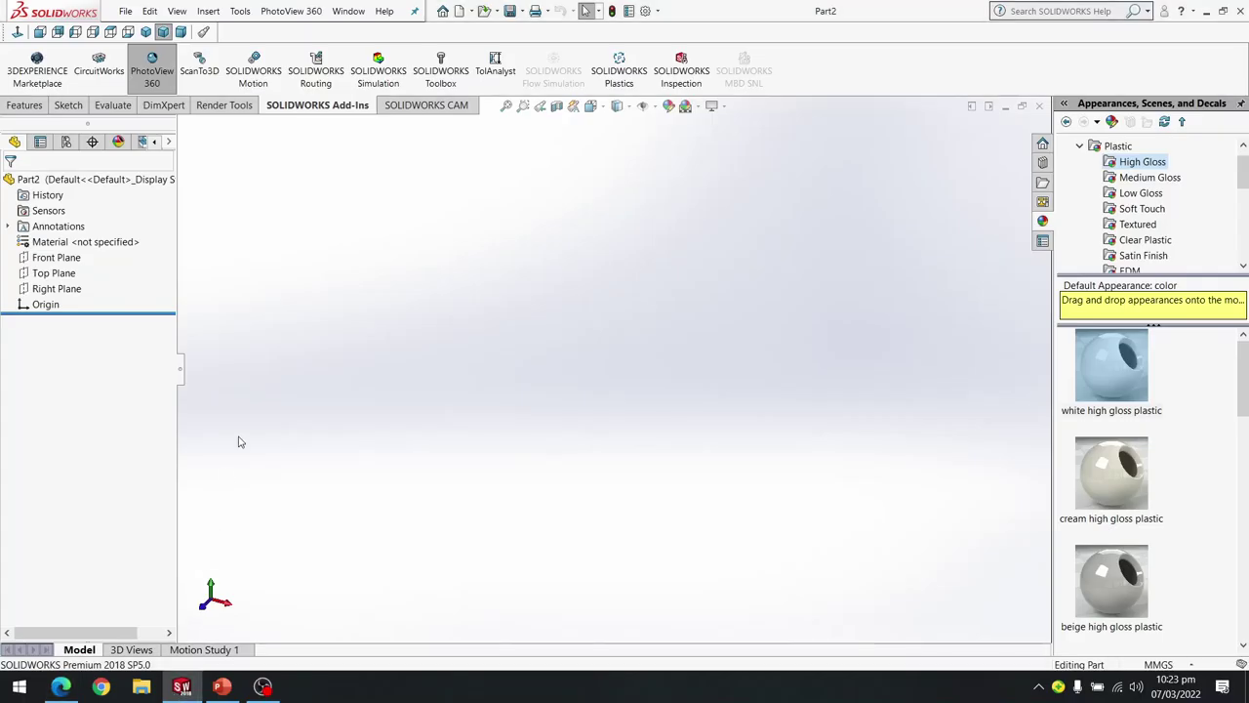
pyautogui.click(25, 106)
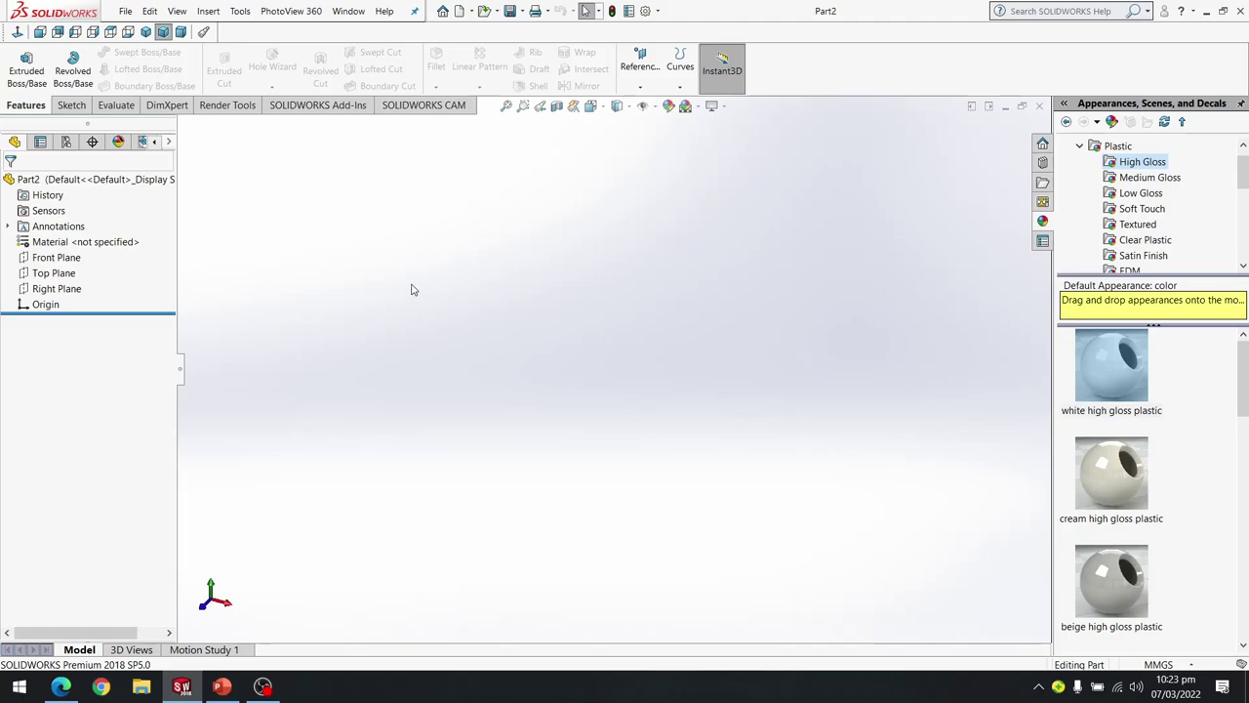
pyautogui.click(67, 259)
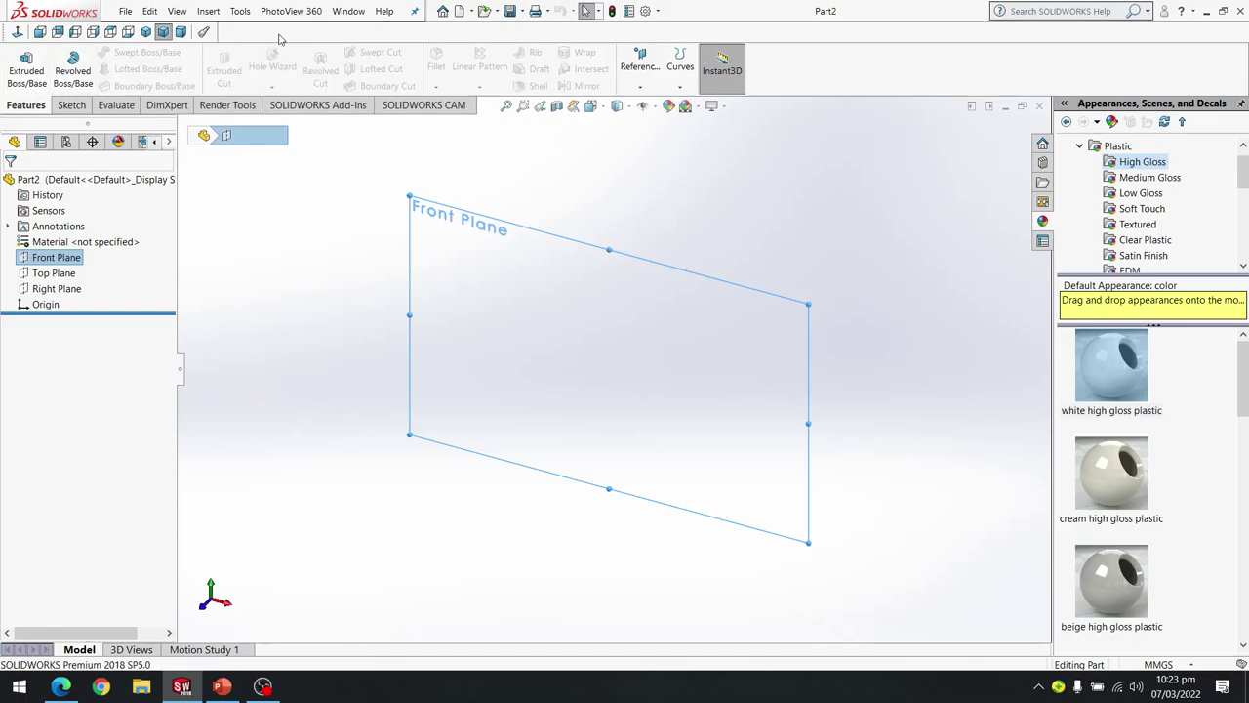
pyautogui.click(680, 63)
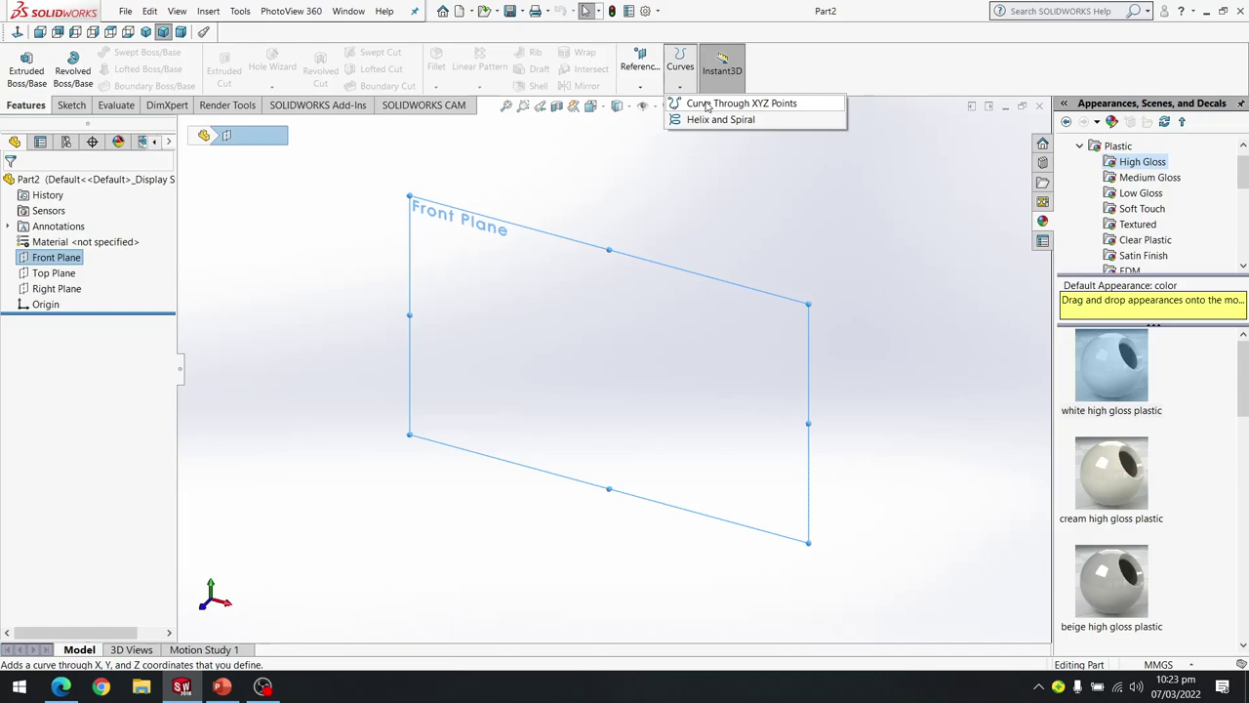
pyautogui.click(207, 11)
pyautogui.moveTo(260, 169)
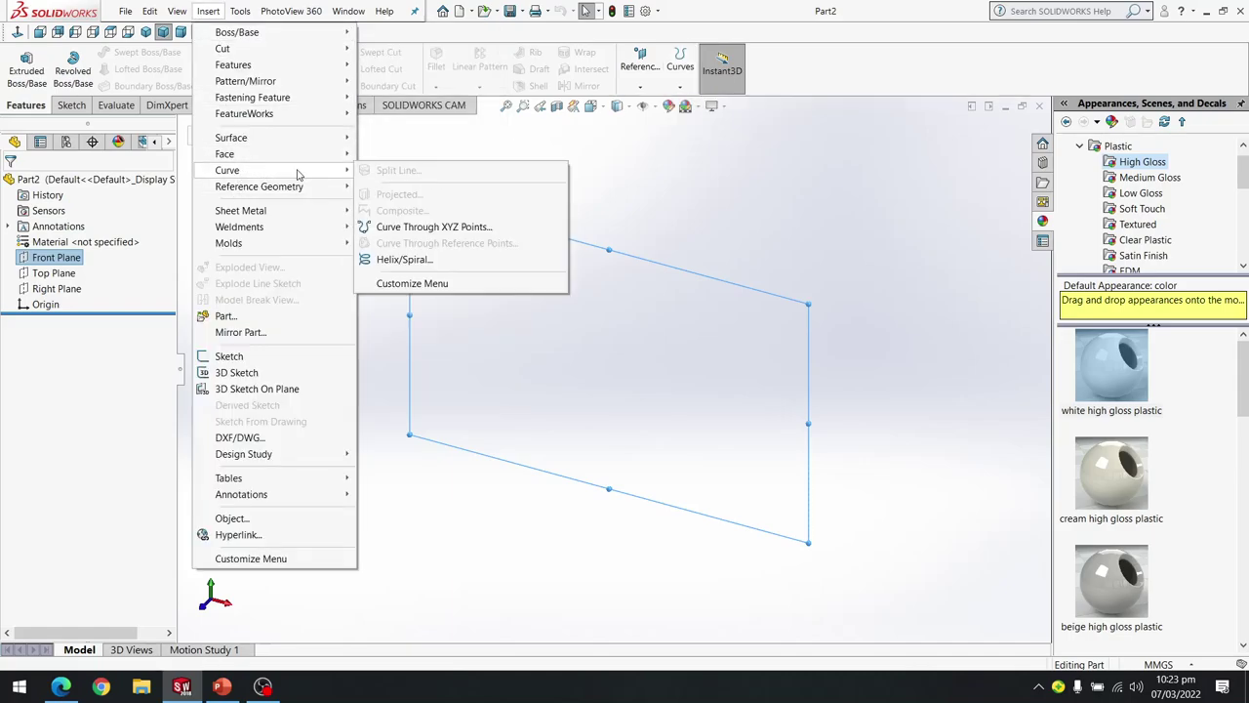
pyautogui.click(453, 229)
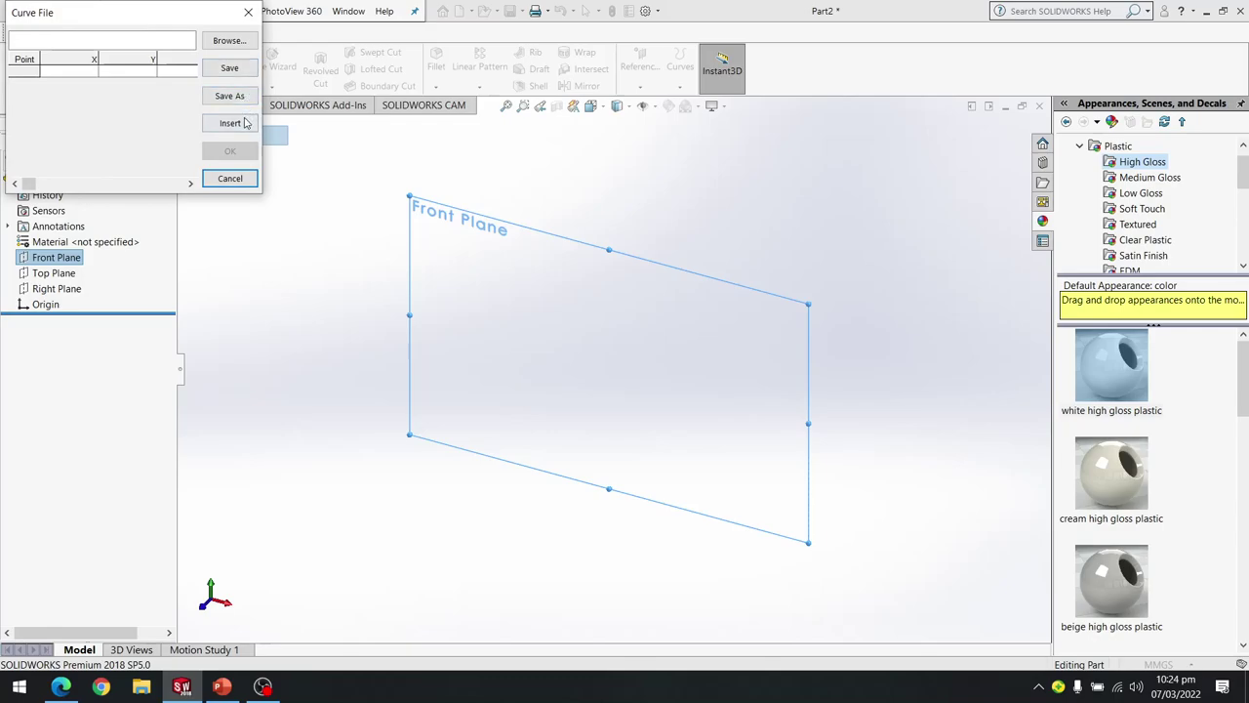
# Load the text file NACA 23012 from New folder (3) as the curve points and create the airfoil curve.
pyautogui.click(232, 42)
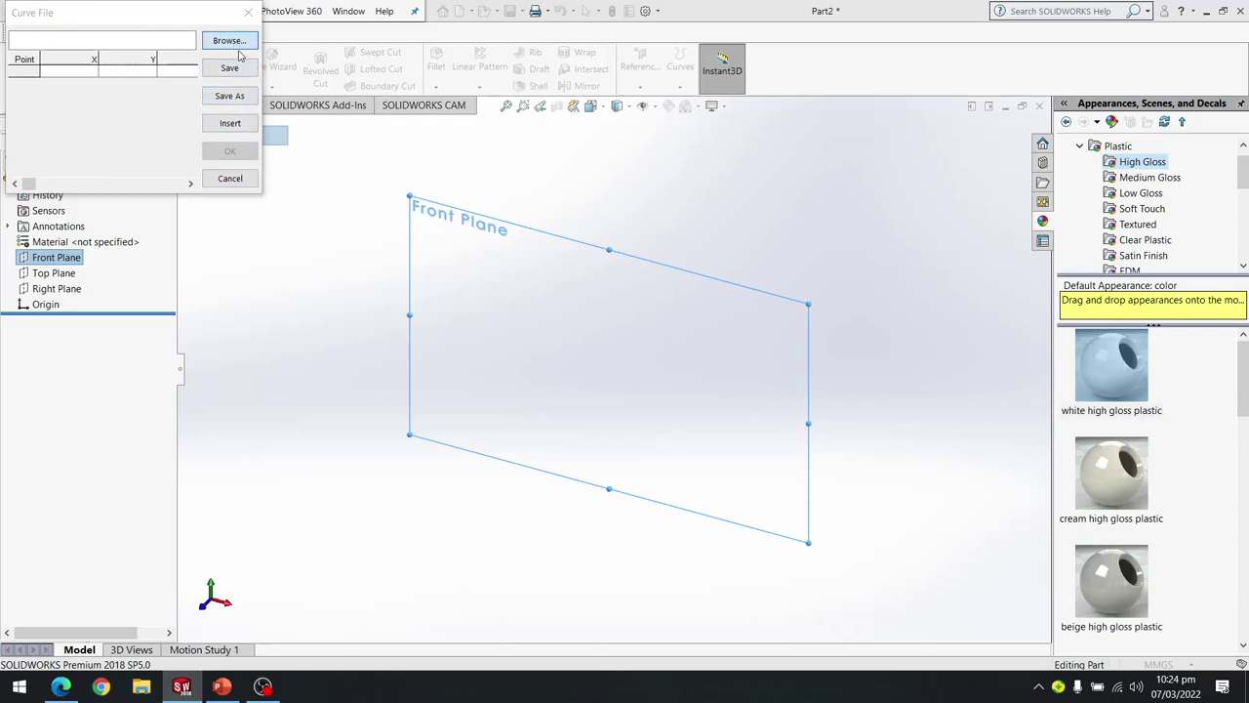
pyautogui.click(563, 119)
pyautogui.doubleClick(642, 315)
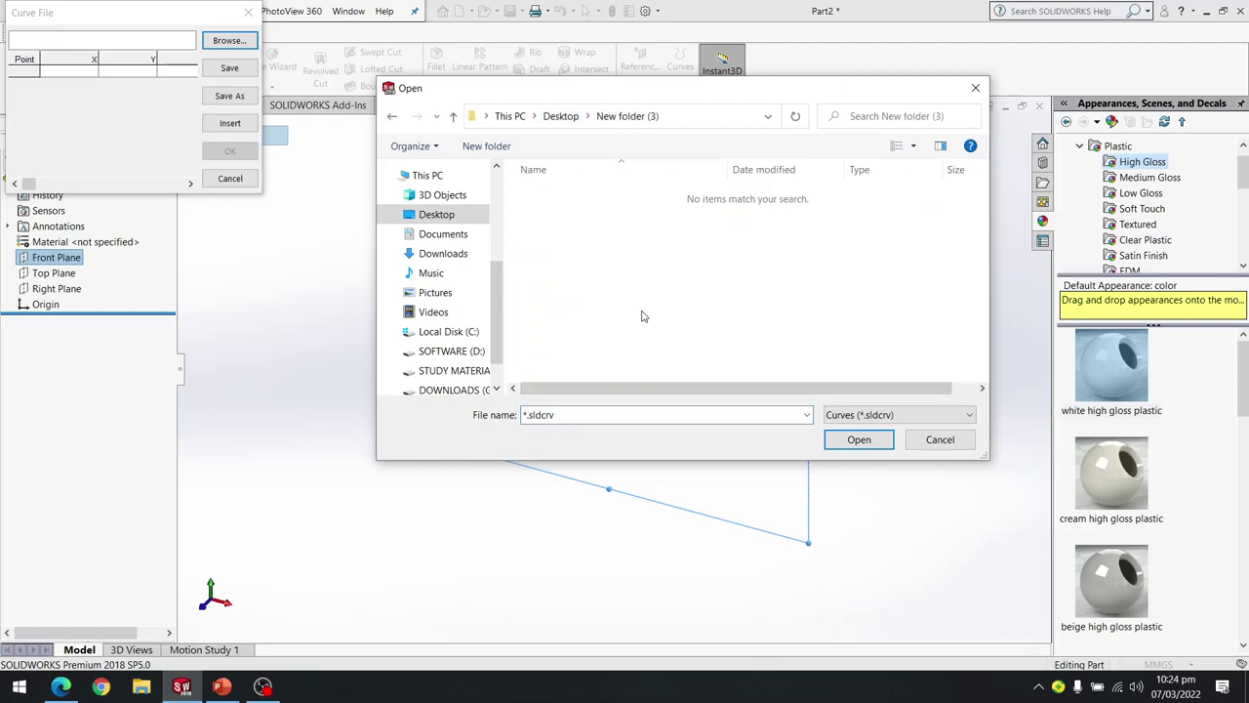
pyautogui.click(922, 421)
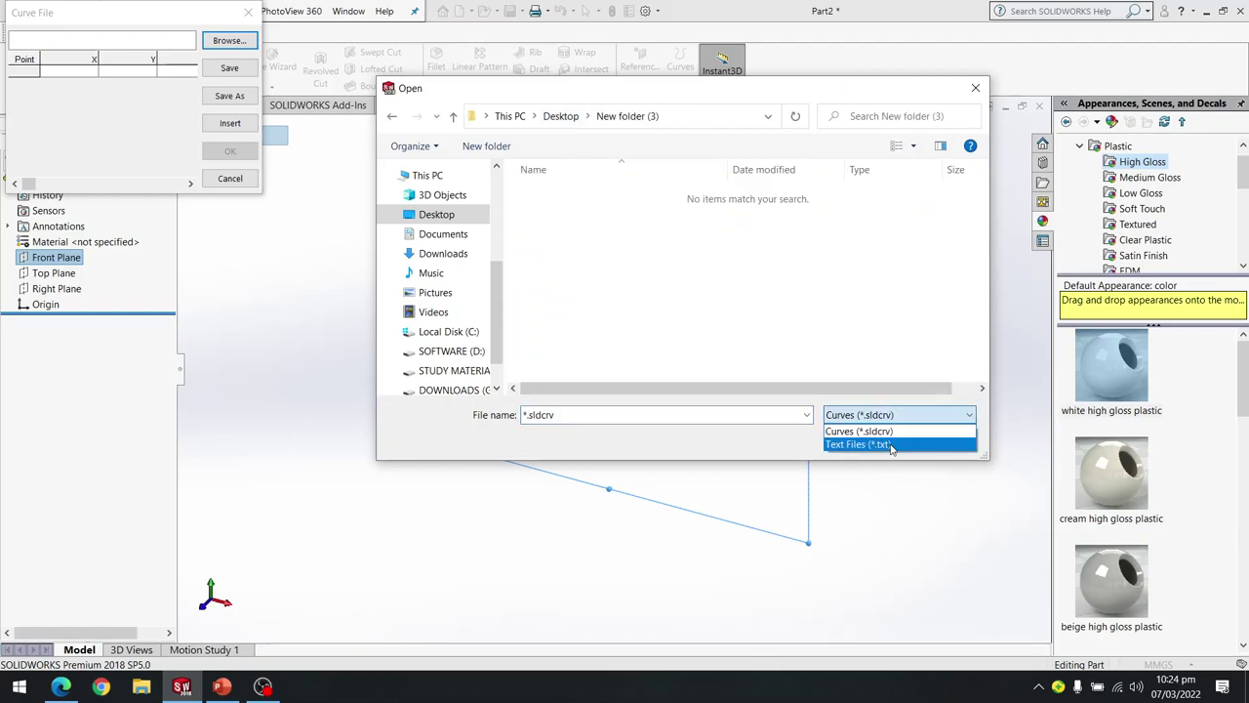
pyautogui.click(895, 444)
pyautogui.click(586, 212)
pyautogui.click(572, 195)
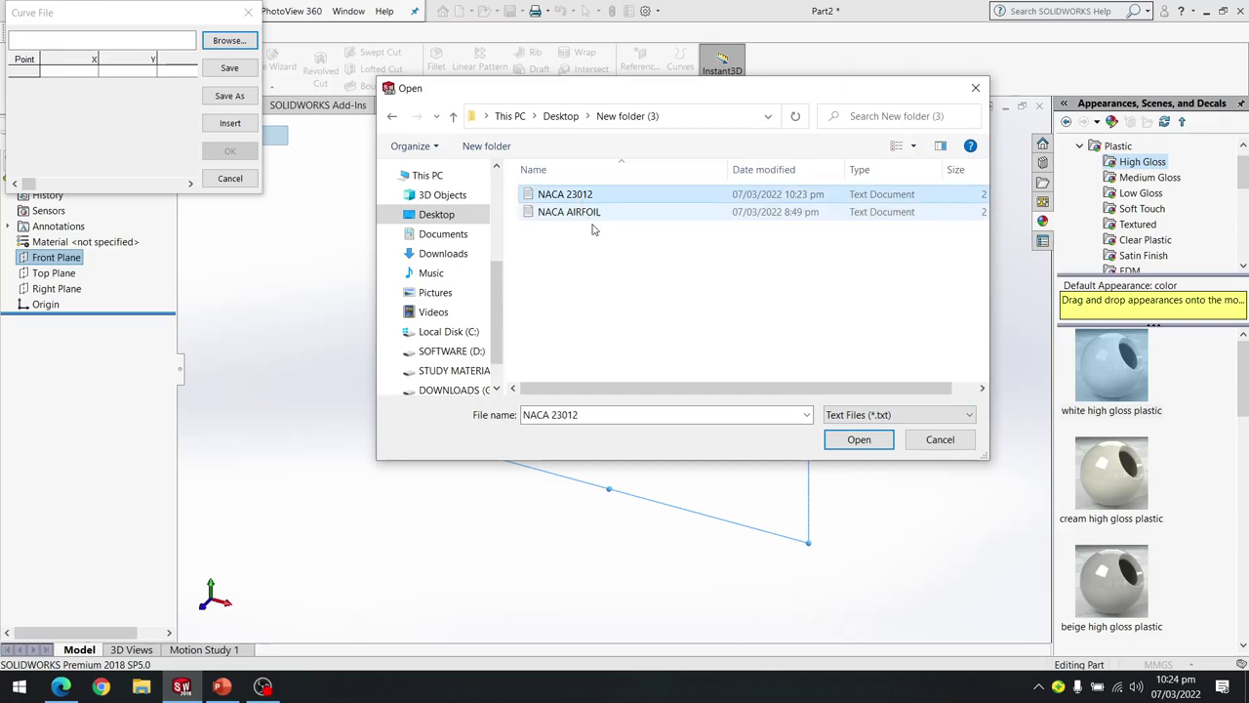
pyautogui.click(858, 440)
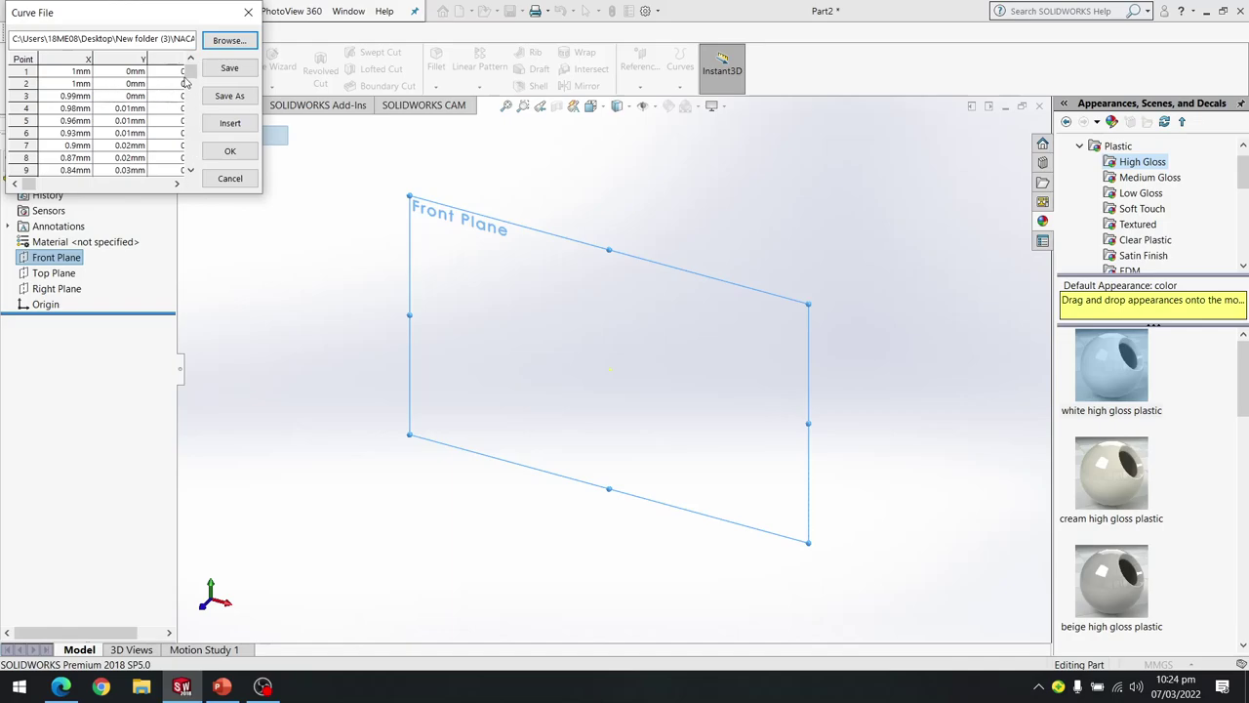
pyautogui.moveTo(191, 75)
pyautogui.mouseDown()
pyautogui.moveTo(190, 172)
pyautogui.moveTo(190, 70)
pyautogui.mouseUp()
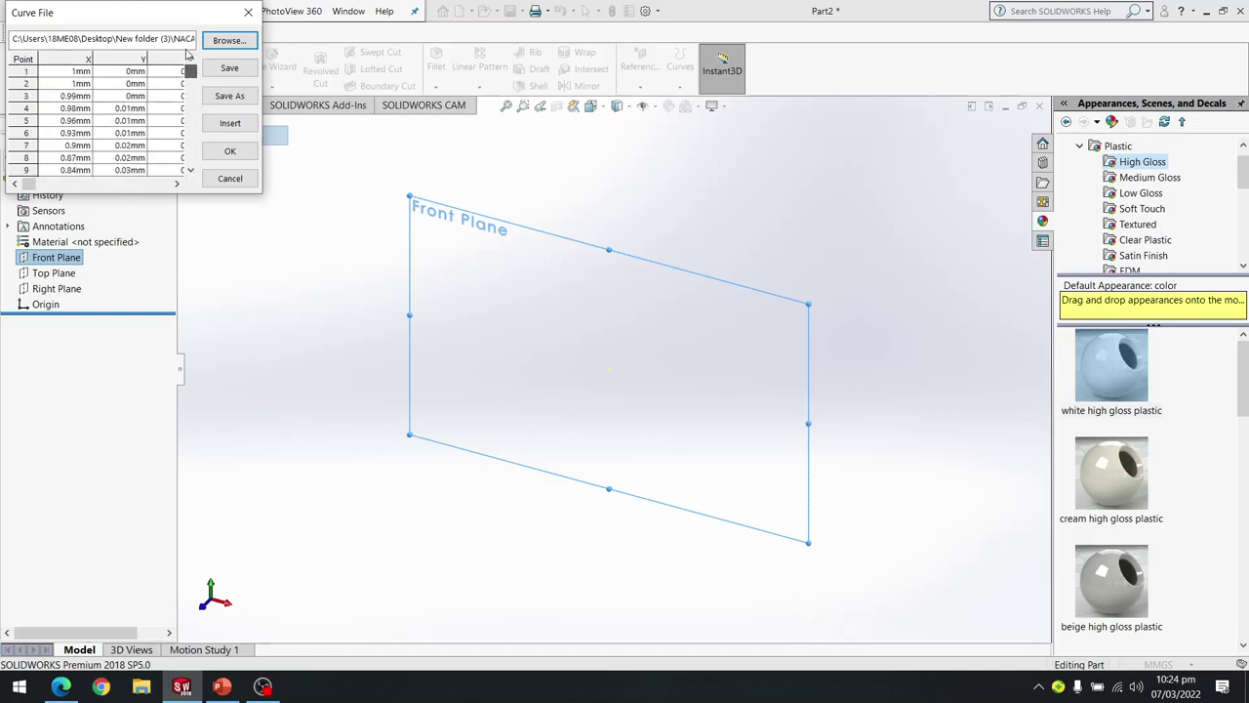
pyautogui.click(230, 151)
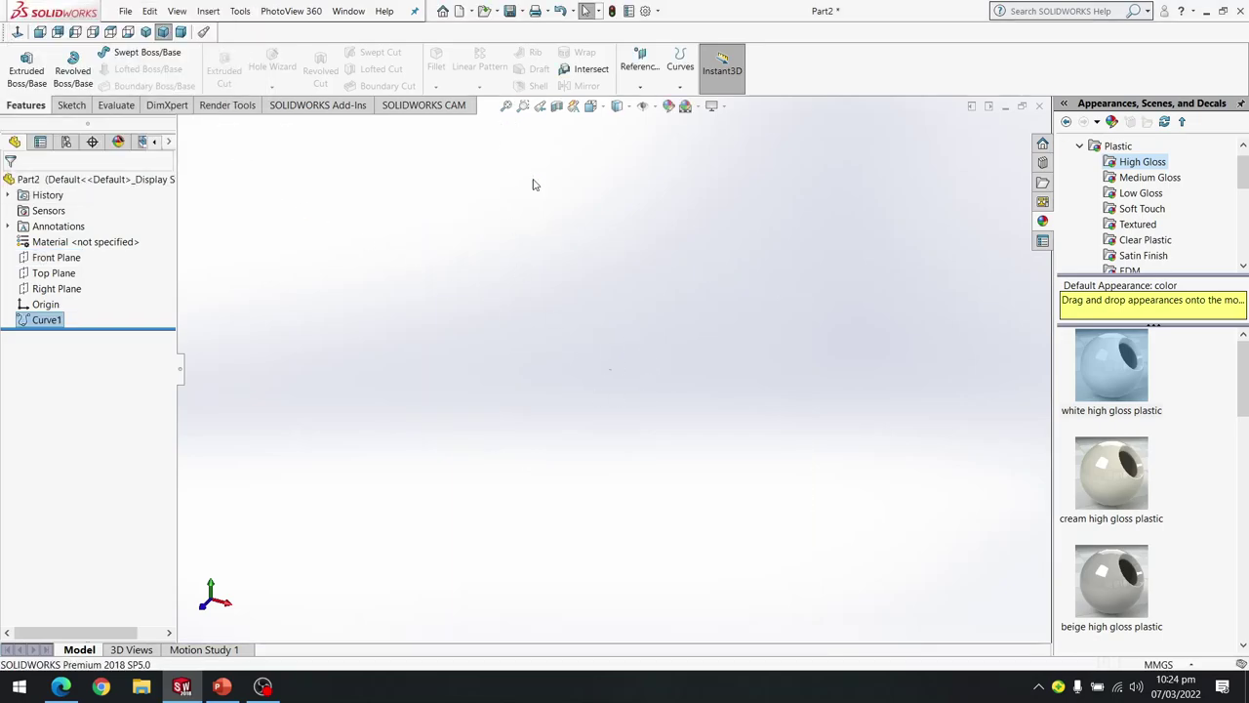
# Start a new sketch on the Front Plane, where the imported airfoil curve lies.
pyautogui.click(506, 106)
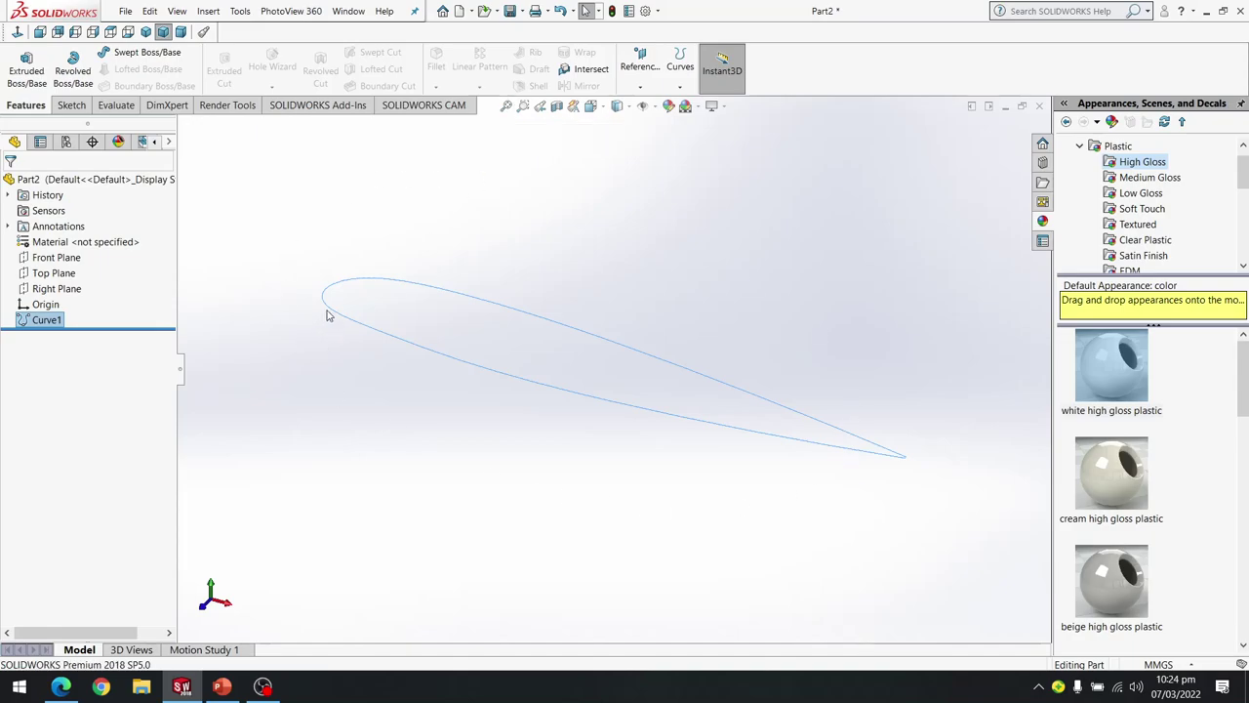
pyautogui.click(54, 257)
pyautogui.click(141, 239)
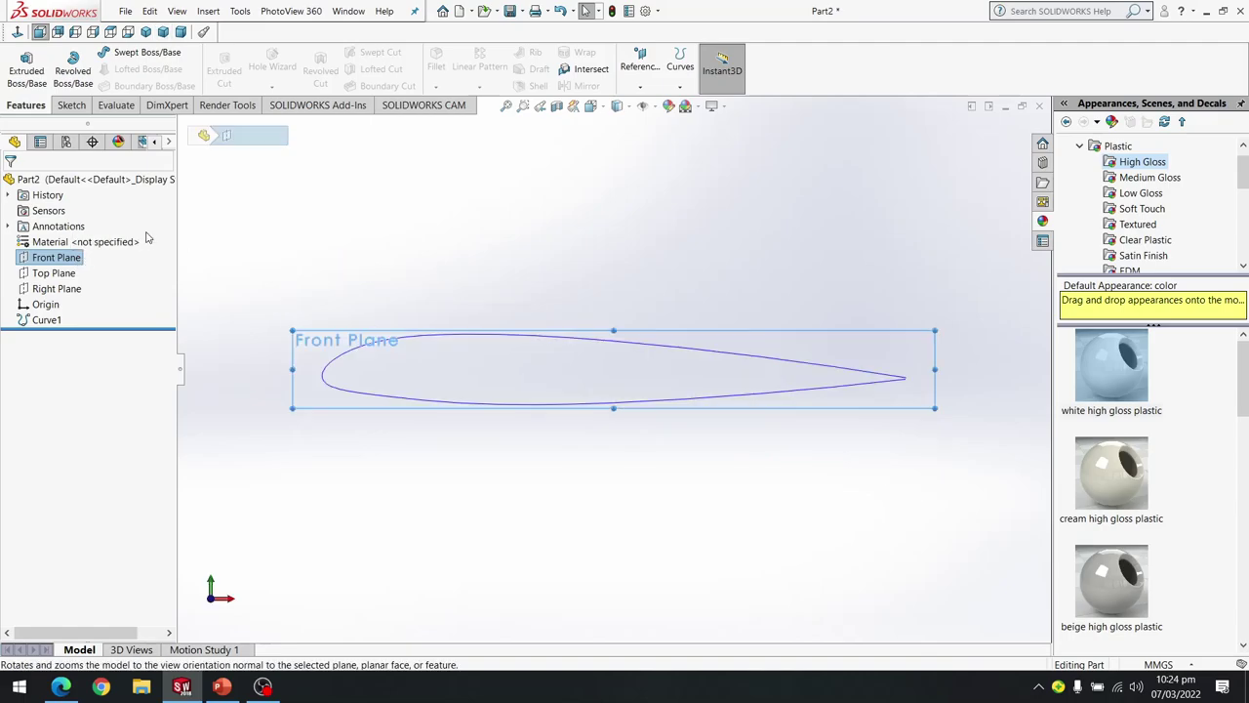
pyautogui.click(546, 248)
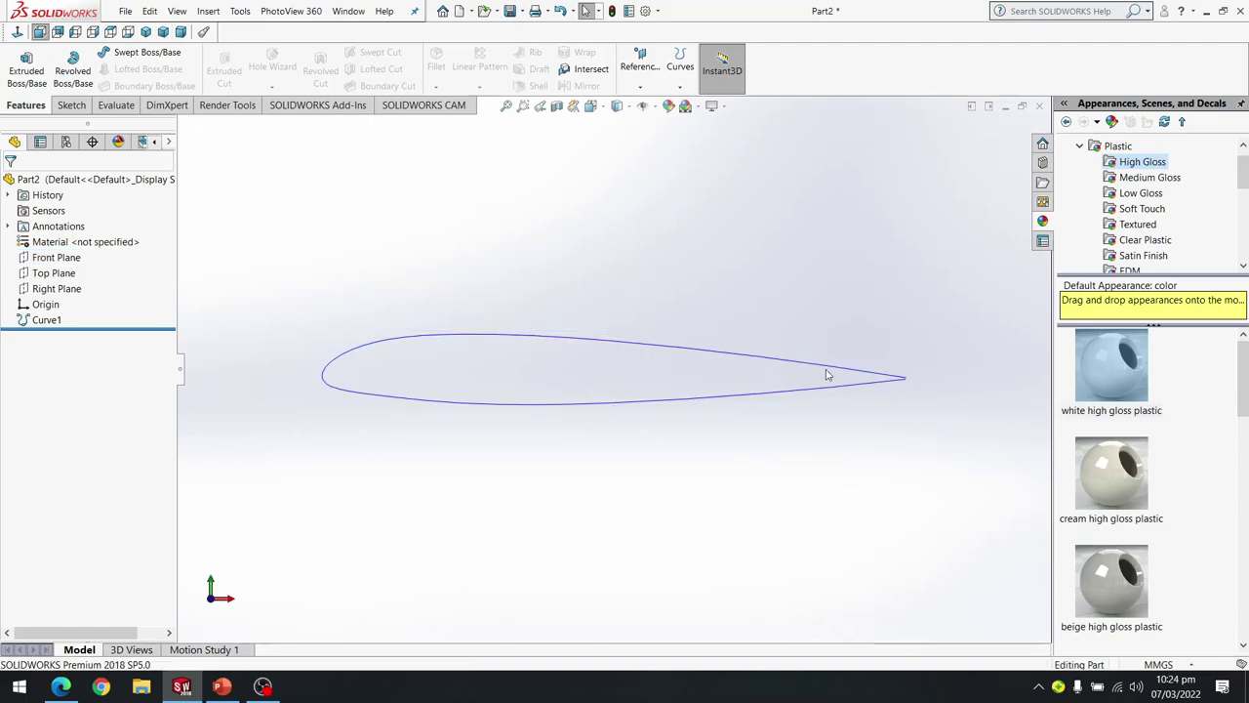
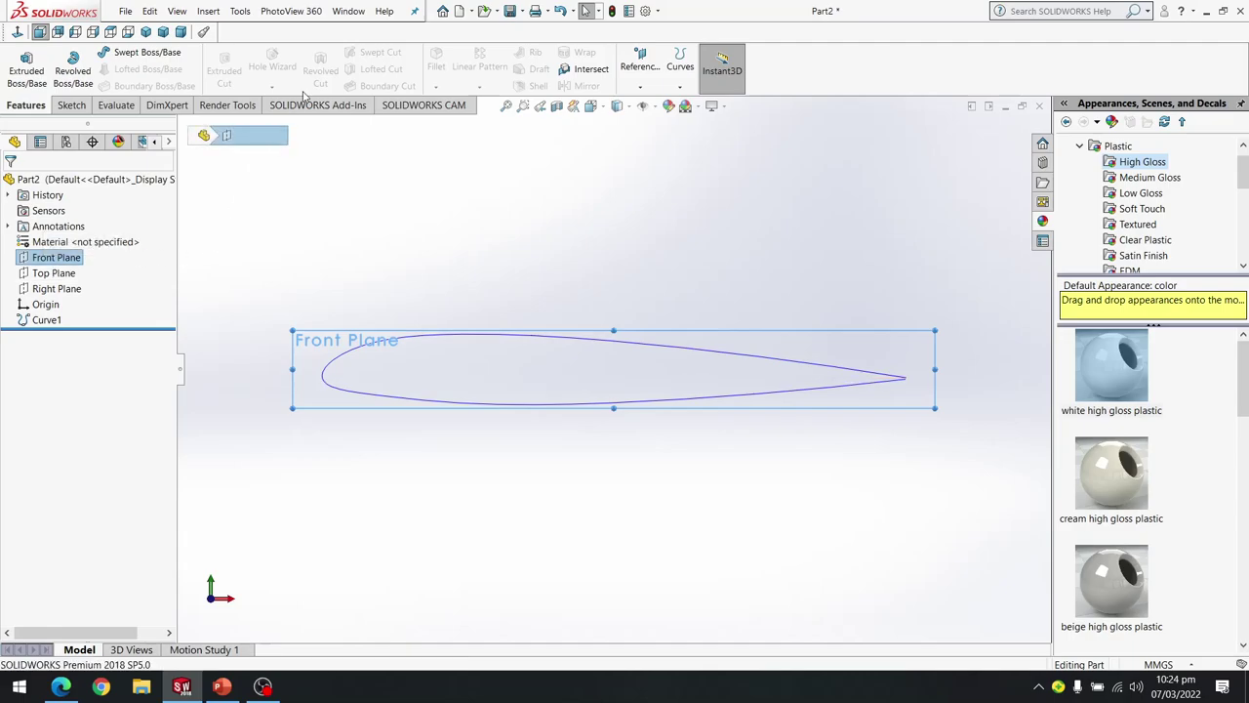
pyautogui.click(54, 104)
pyautogui.click(20, 61)
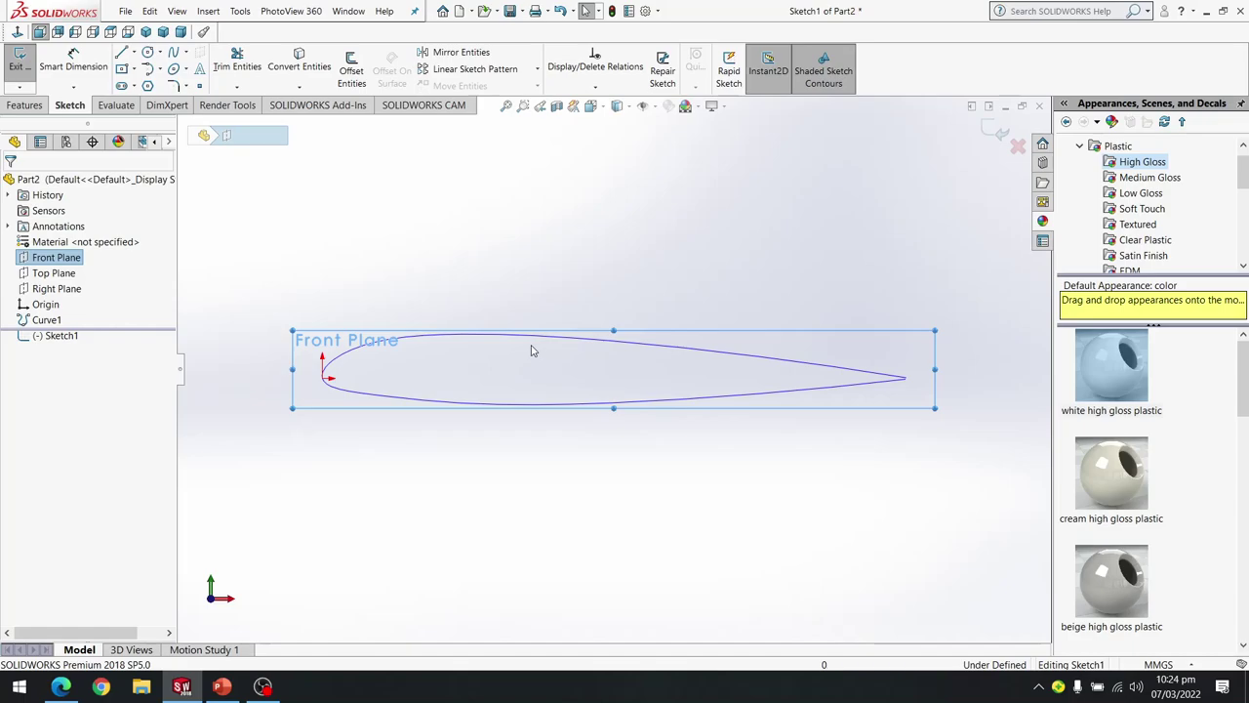
# Convert the imported airfoil curve into an entity of the Front Plane sketch.
pyautogui.click(693, 354)
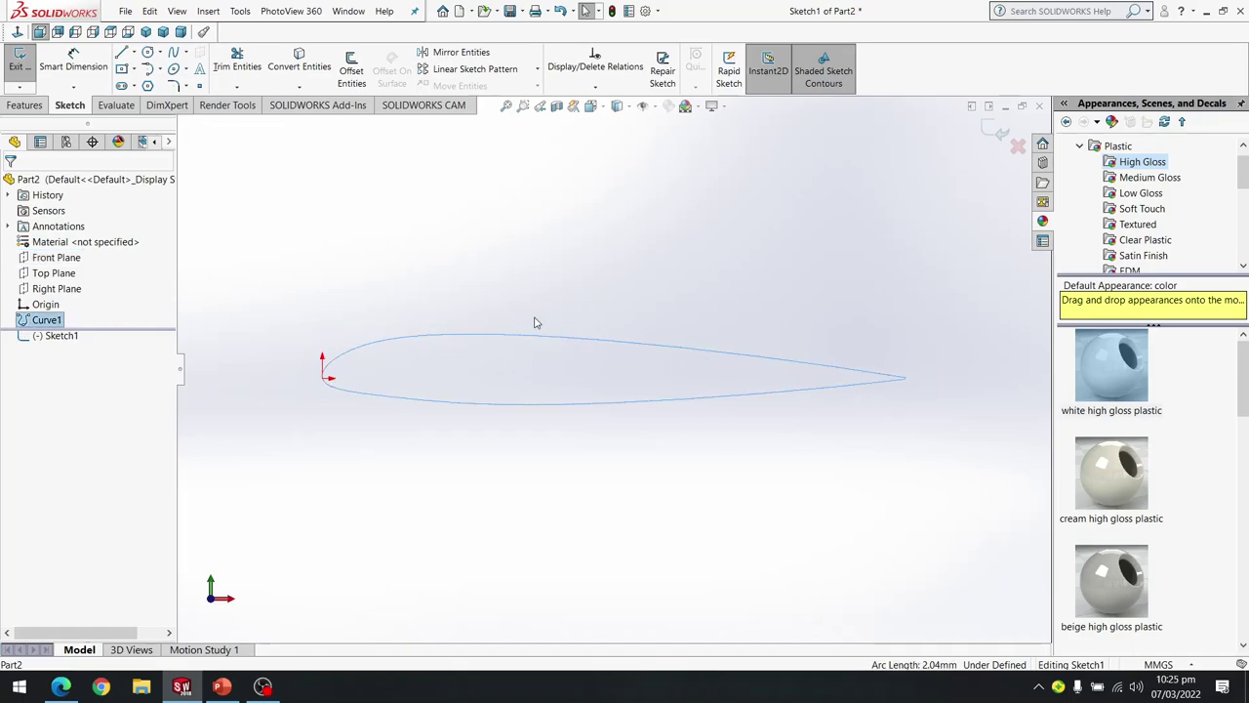
pyautogui.click(300, 60)
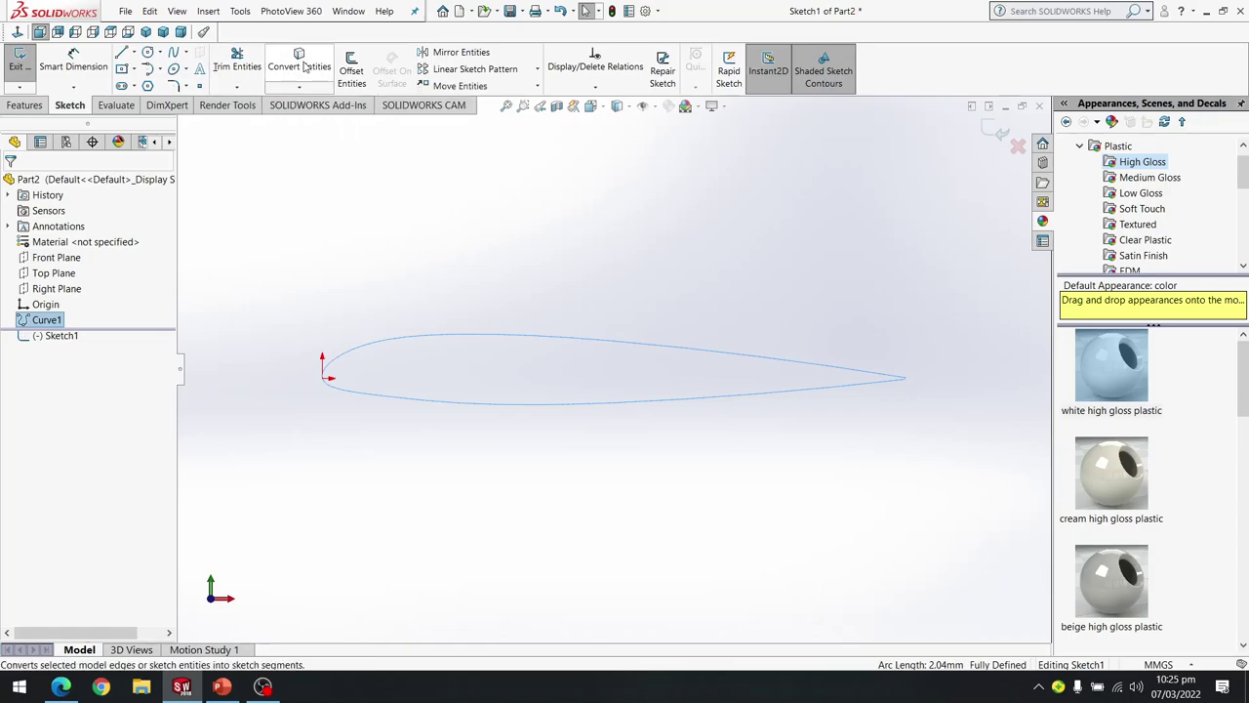
pyautogui.click(45, 319)
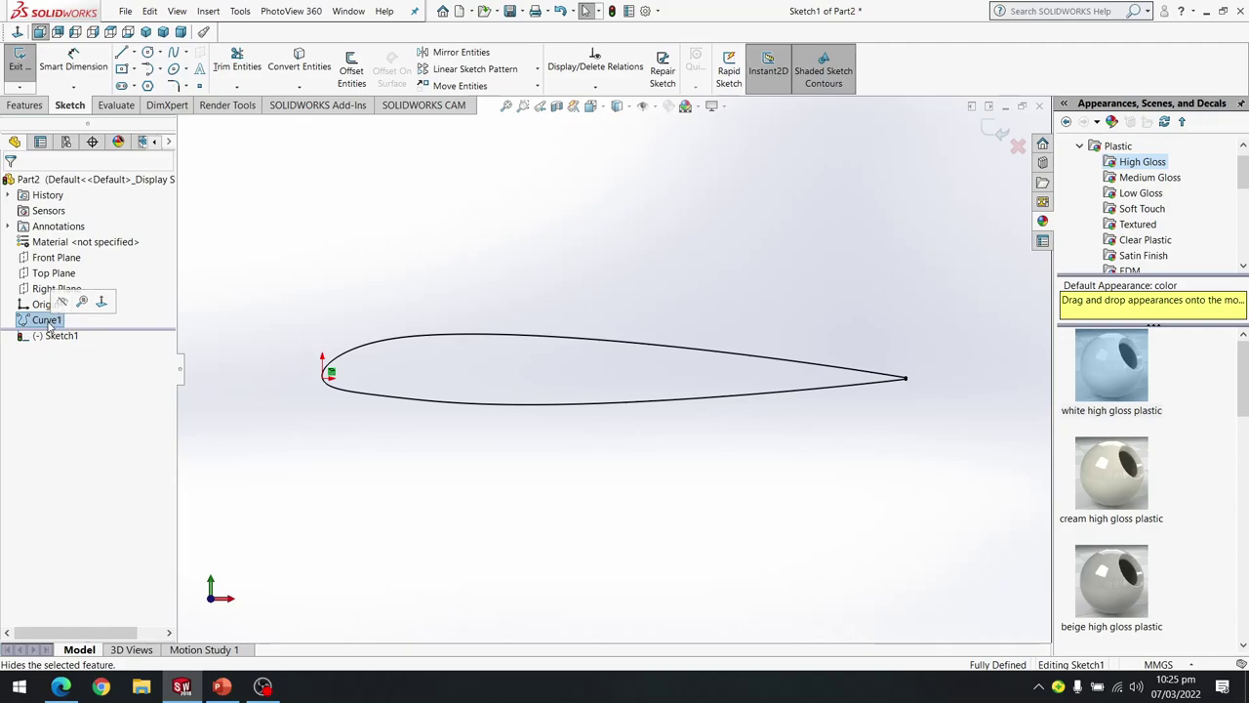
pyautogui.press('Escape')
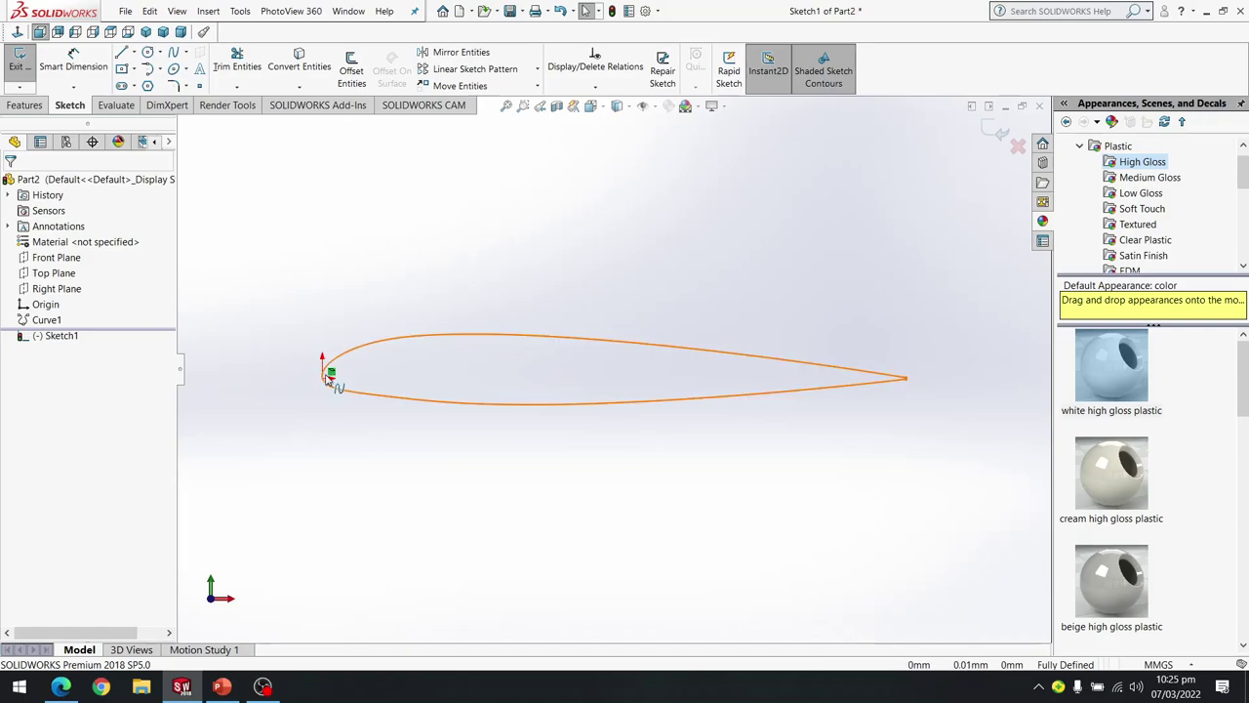
# Copy the converted airfoil spline from its leading edge, placing the copy above and slightly to the left of the original.
pyautogui.click(439, 337)
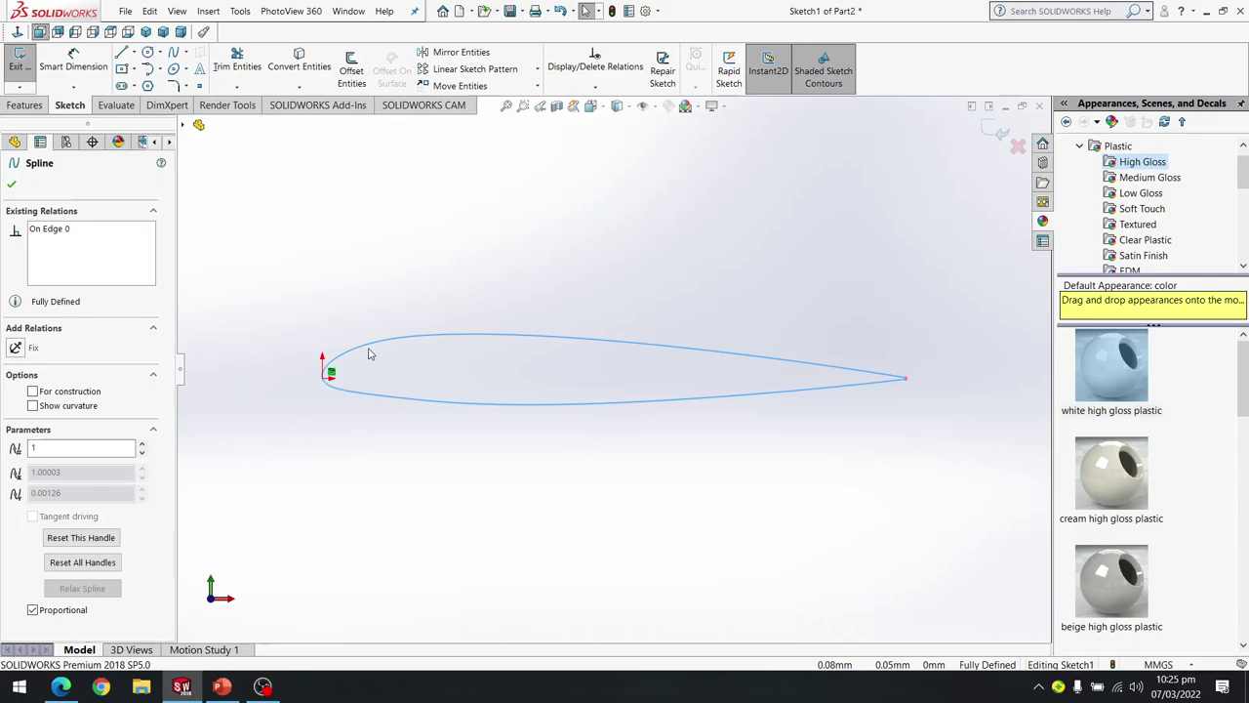
pyautogui.click(536, 88)
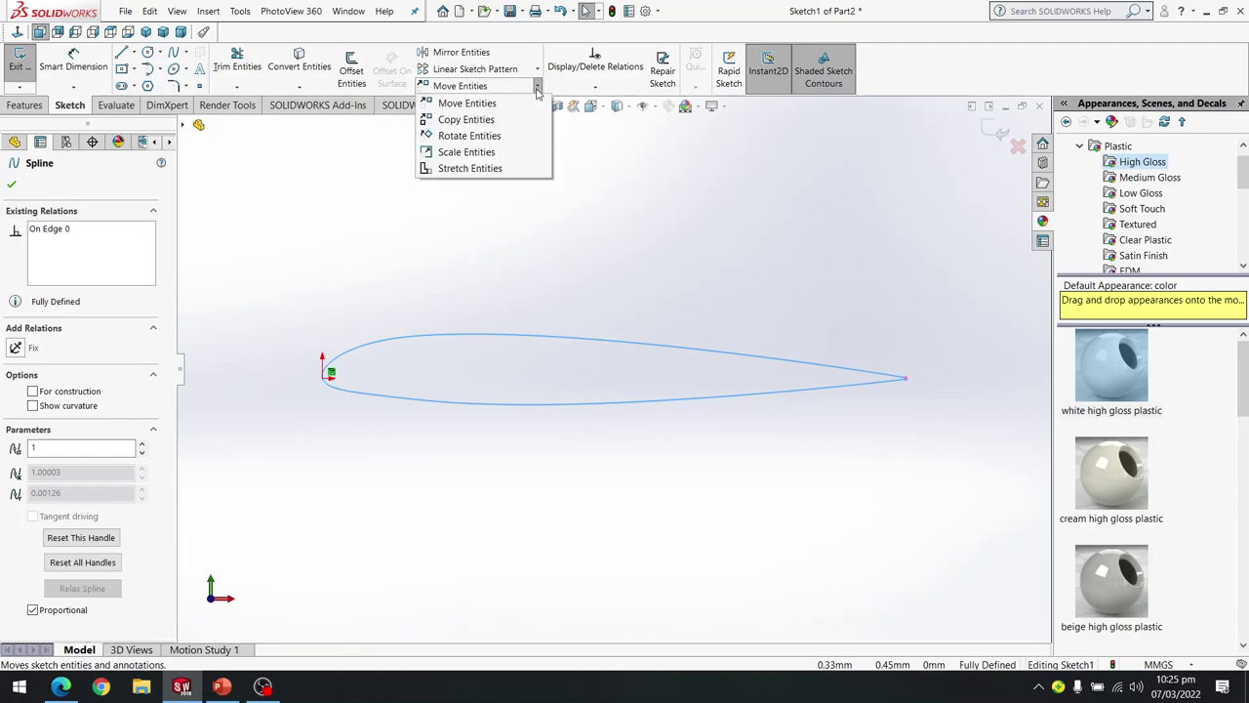
pyautogui.click(501, 125)
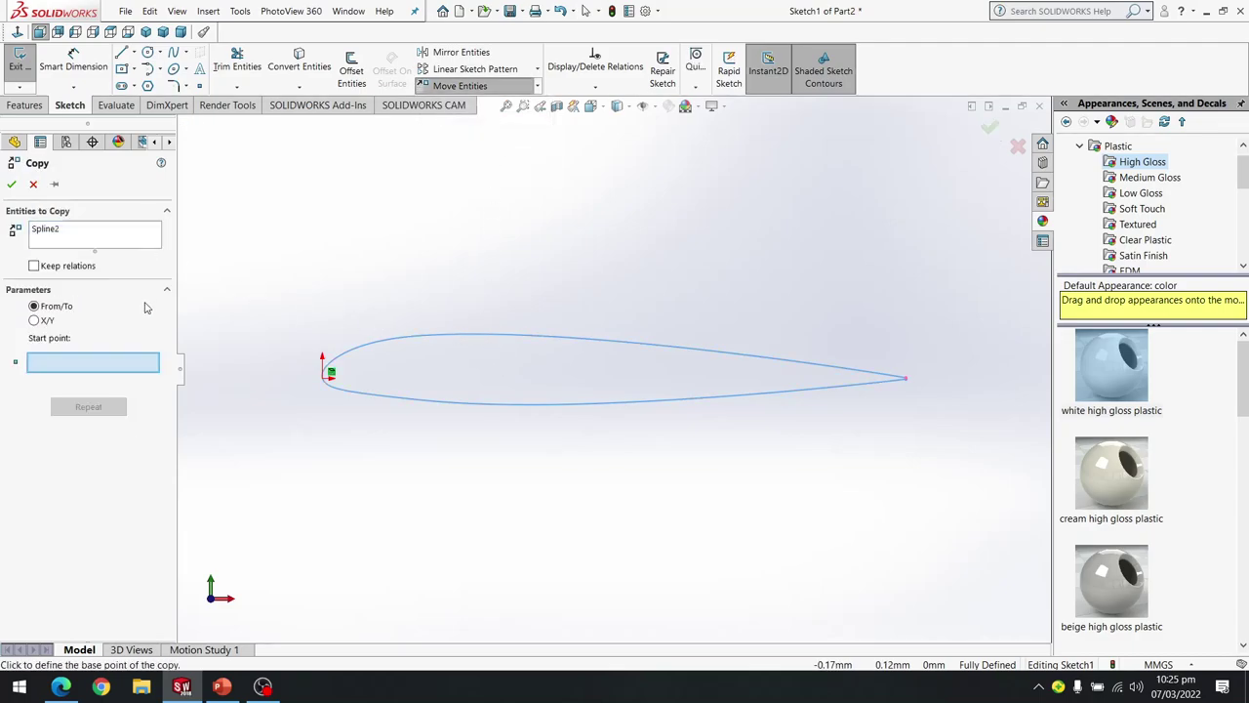
pyautogui.click(329, 384)
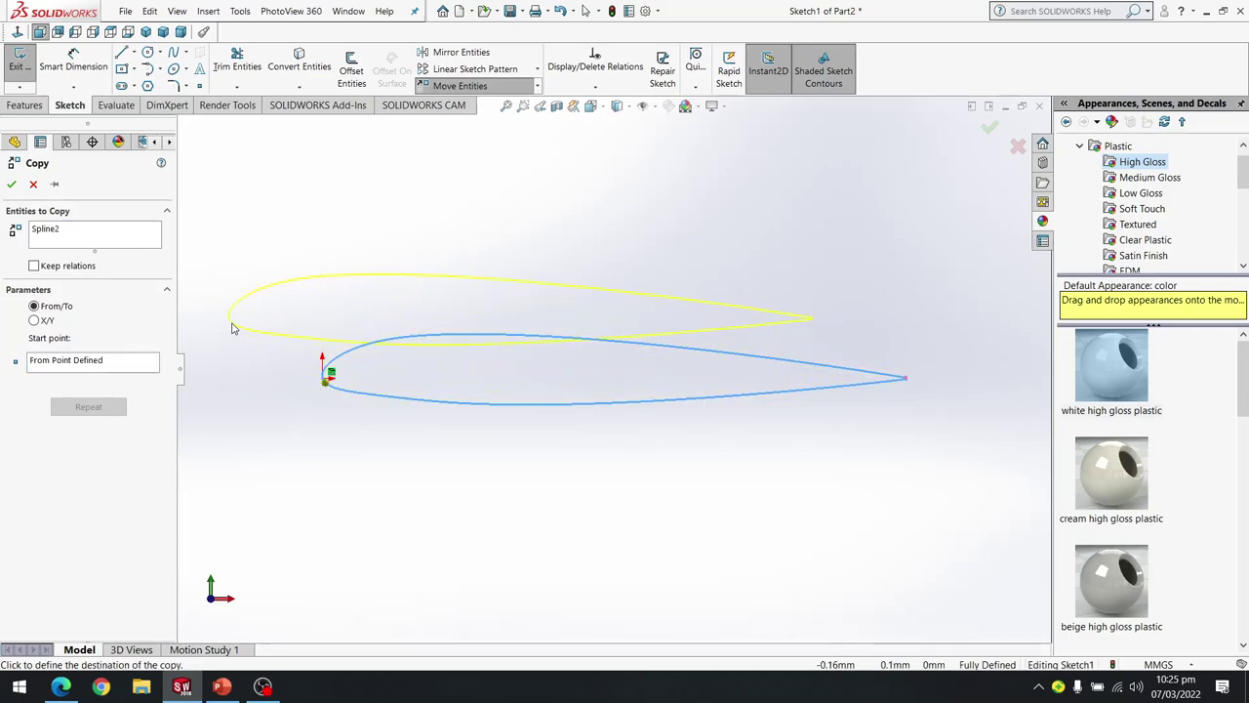
pyautogui.click(257, 272)
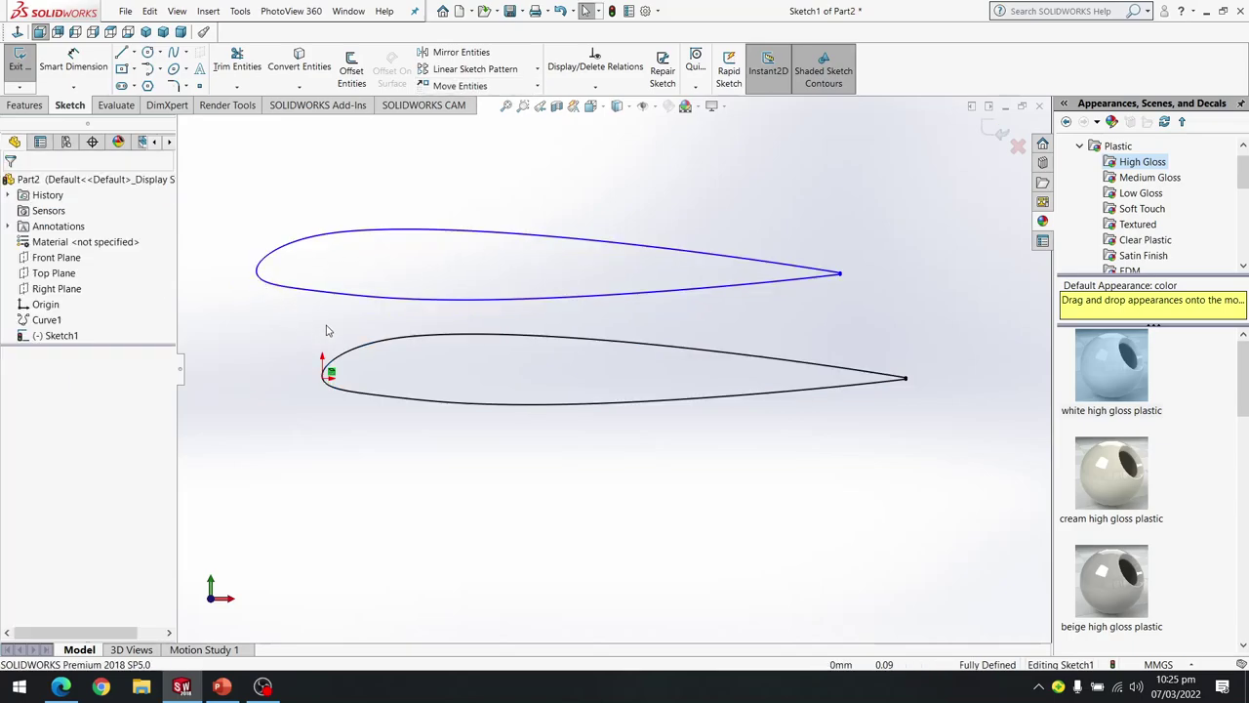
# Delete the original converted airfoil spline and move the copied airfoil down and to the left so it encloses the origin.
pyautogui.click(413, 349)
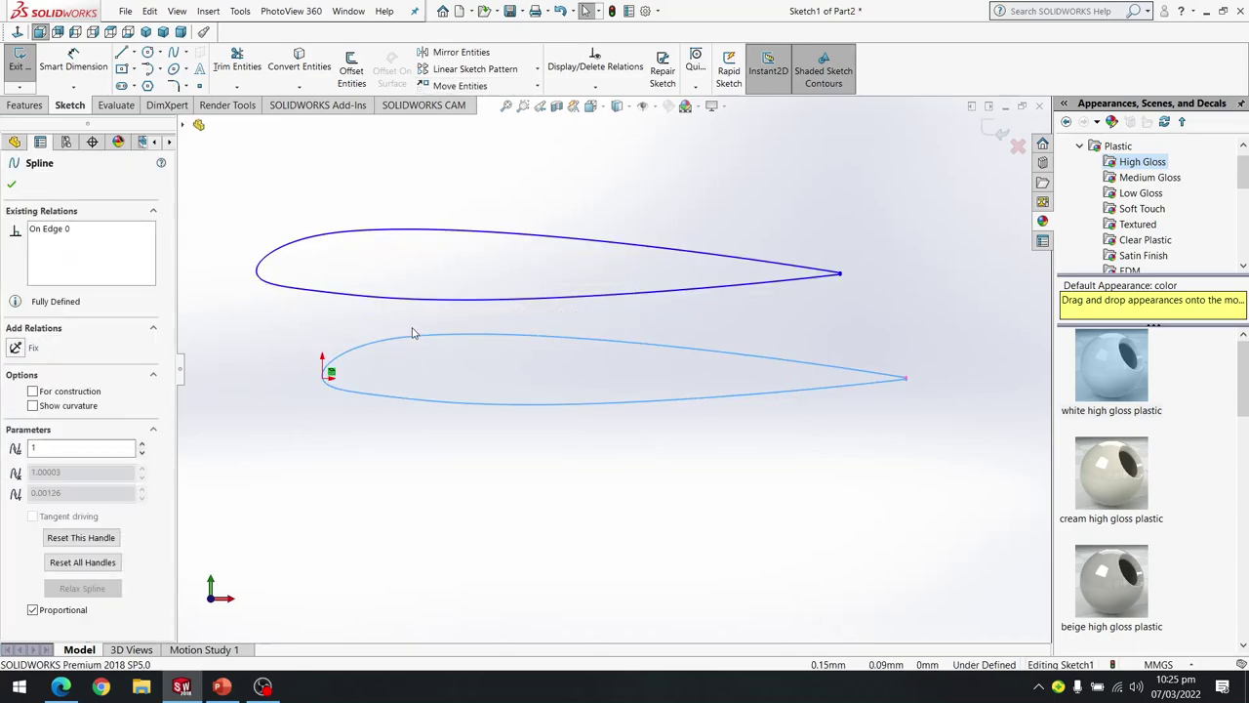
pyautogui.press('Delete')
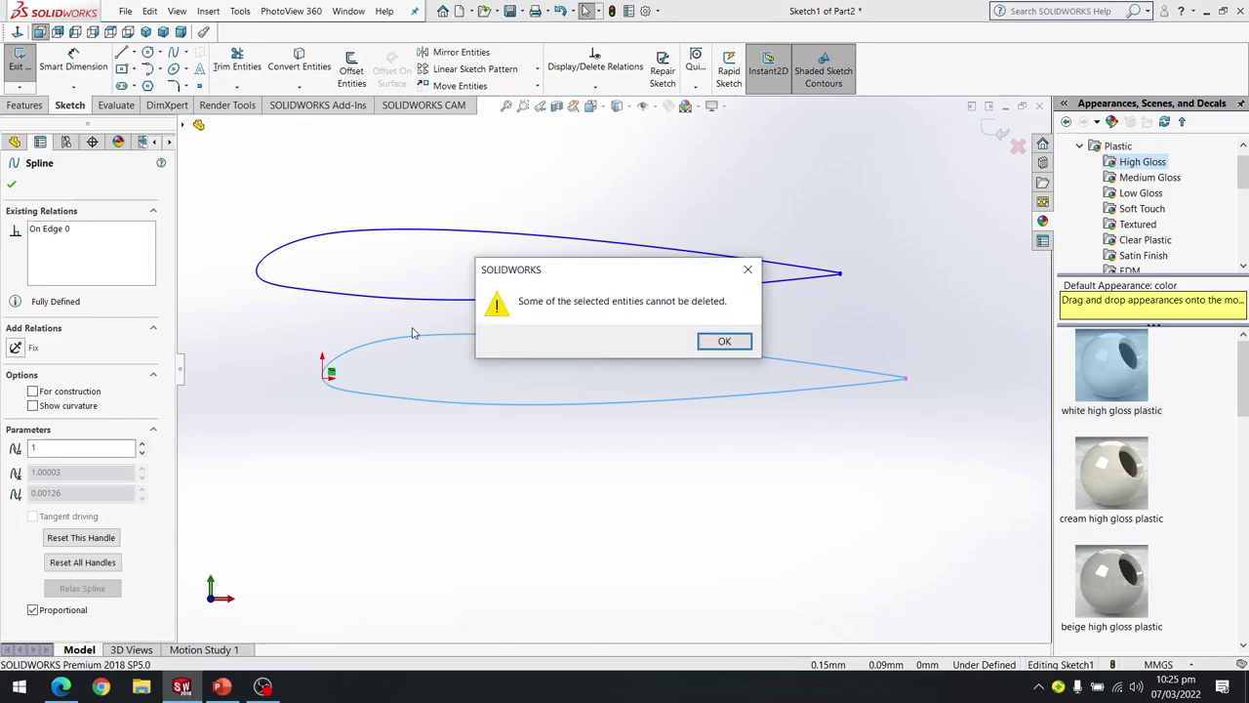
pyautogui.click(715, 348)
pyautogui.moveTo(469, 308); pyautogui.dragTo(420, 418)
pyautogui.press('Escape')
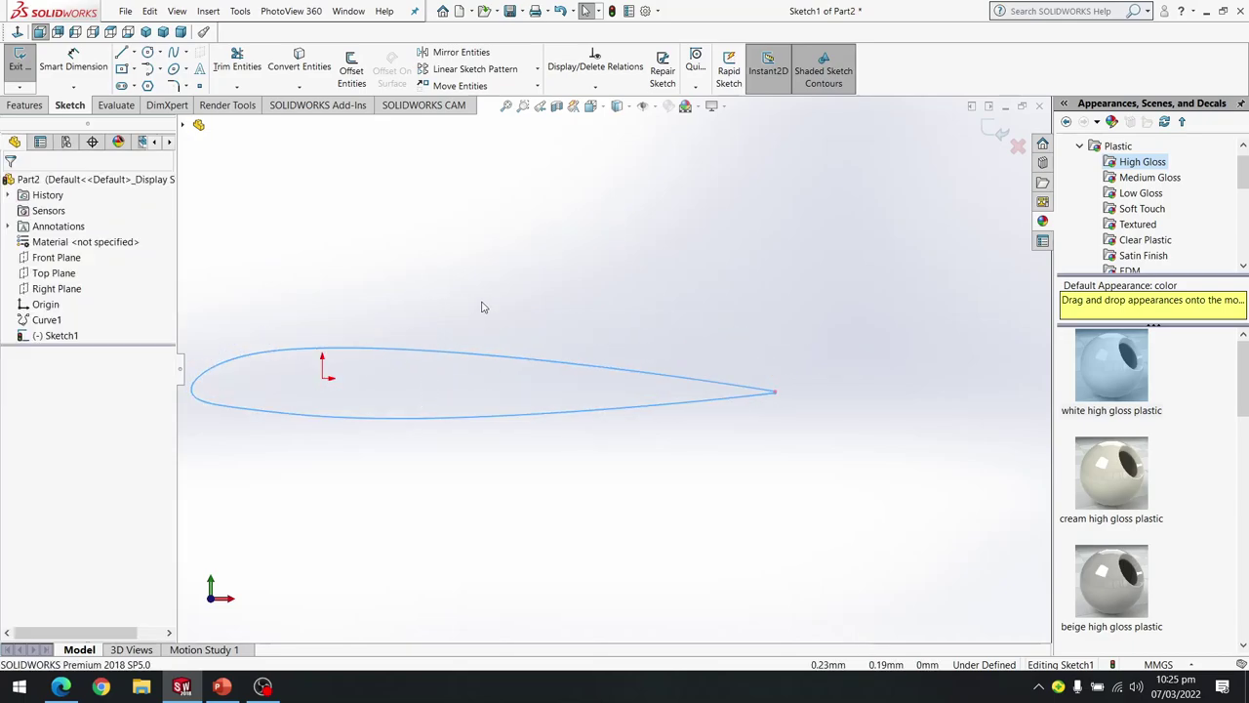
pyautogui.moveTo(347, 288)
pyautogui.keyDown('ctrl'); pyautogui.mouseDown(button='middle')
pyautogui.moveTo(591, 265)
pyautogui.moveTo(530, 331)
pyautogui.moveTo(494, 323)
pyautogui.mouseUp(button='middle'); pyautogui.keyUp('ctrl')
pyautogui.scroll(-5, 879, 421)
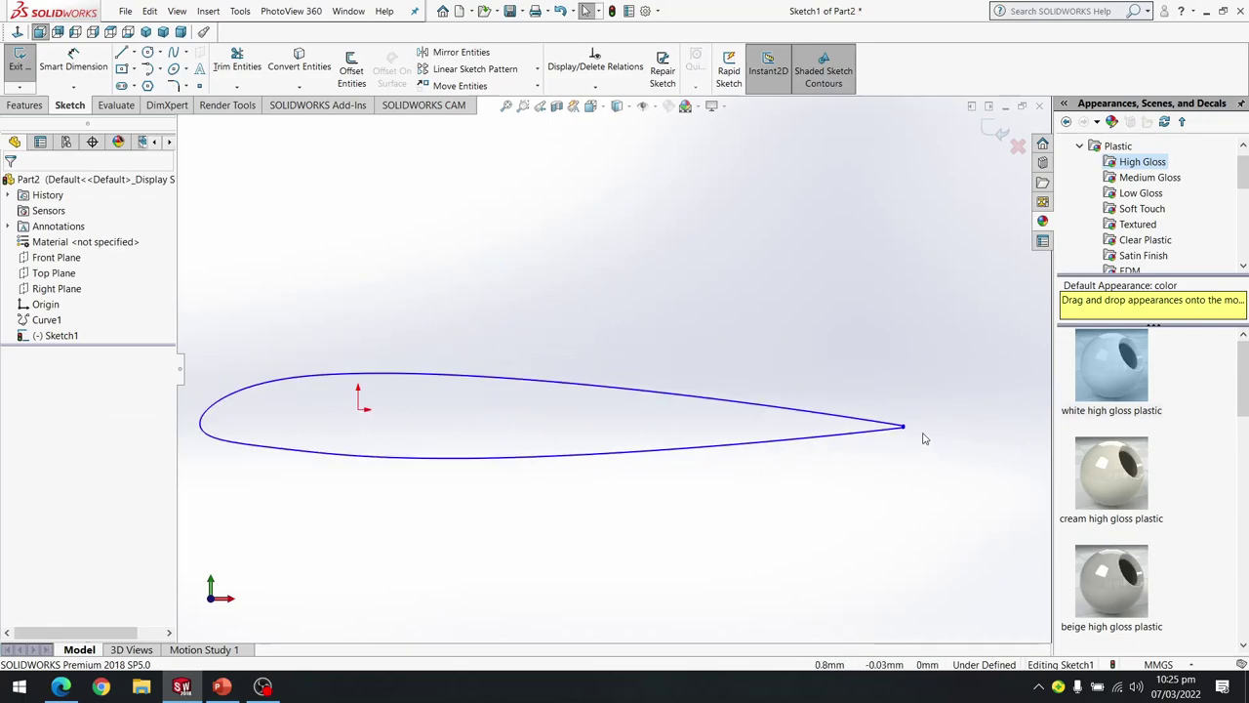
pyautogui.scroll(-8, 854, 427)
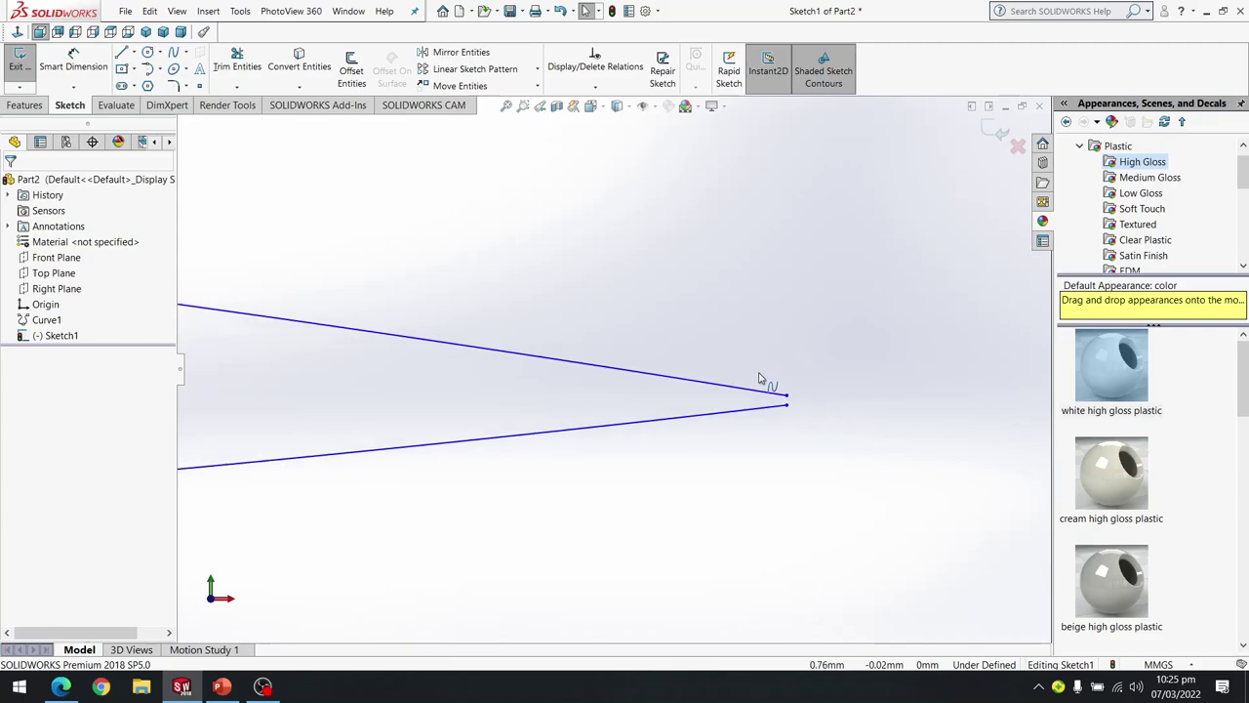
pyautogui.scroll(-2, 739, 376)
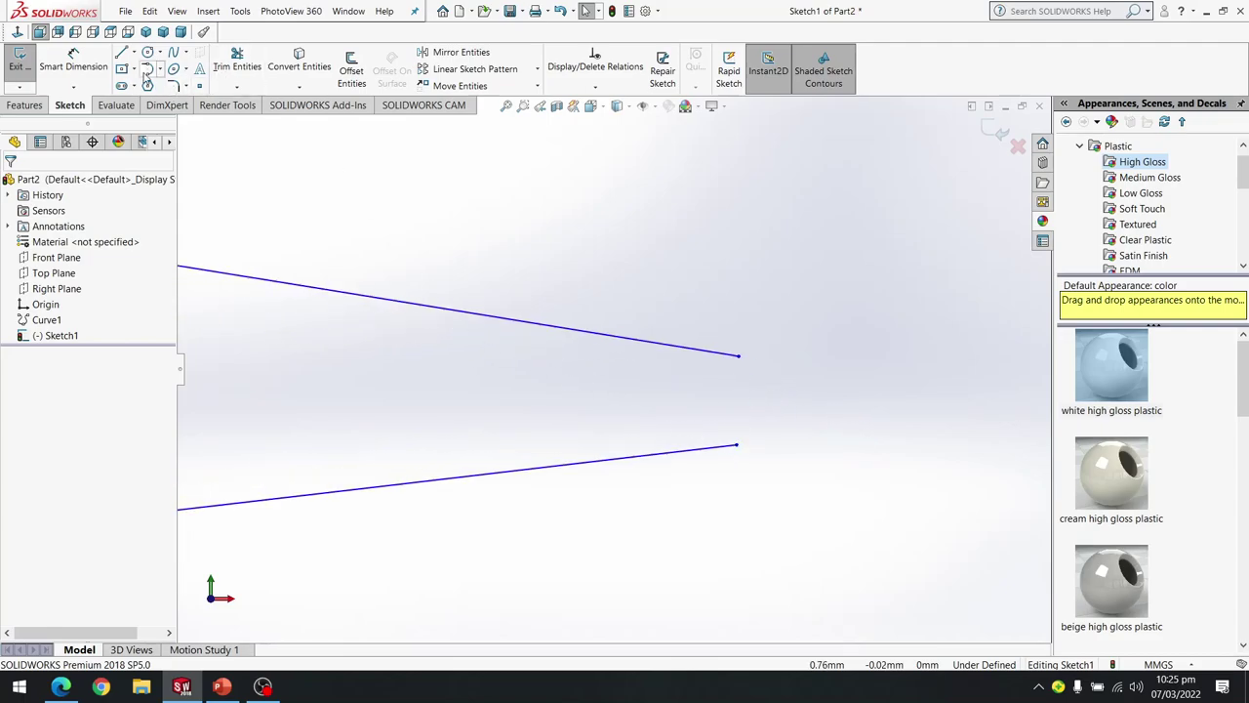
pyautogui.click(160, 69)
pyautogui.click(188, 103)
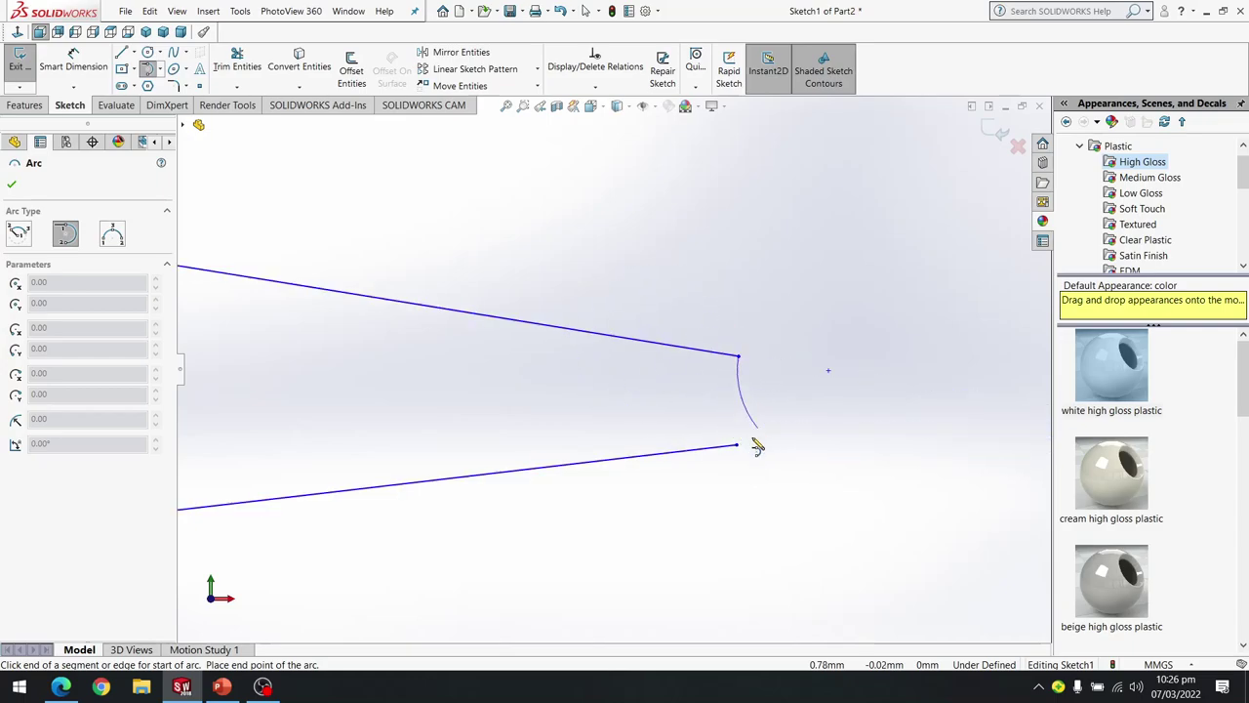
pyautogui.rightClick(795, 359)
pyautogui.click(830, 360)
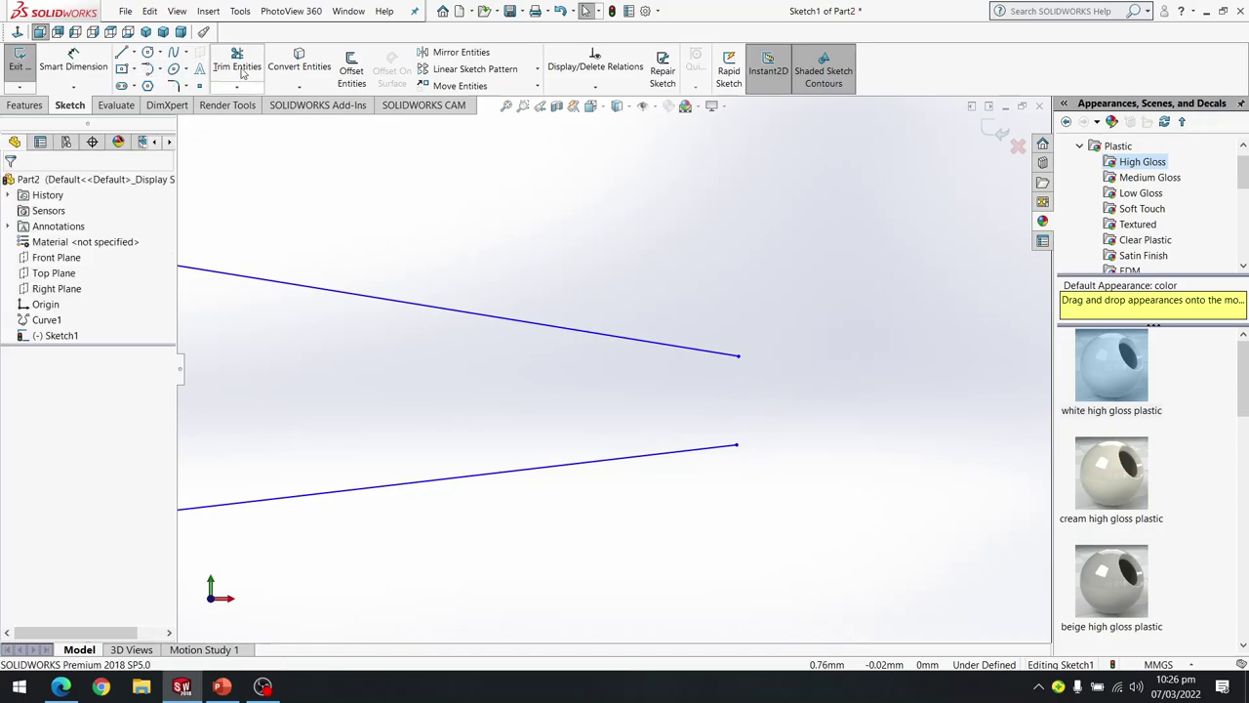
# Close the open trailing edge with a tangent arc from the lower spline endpoint to the upper one.
pyautogui.click(148, 70)
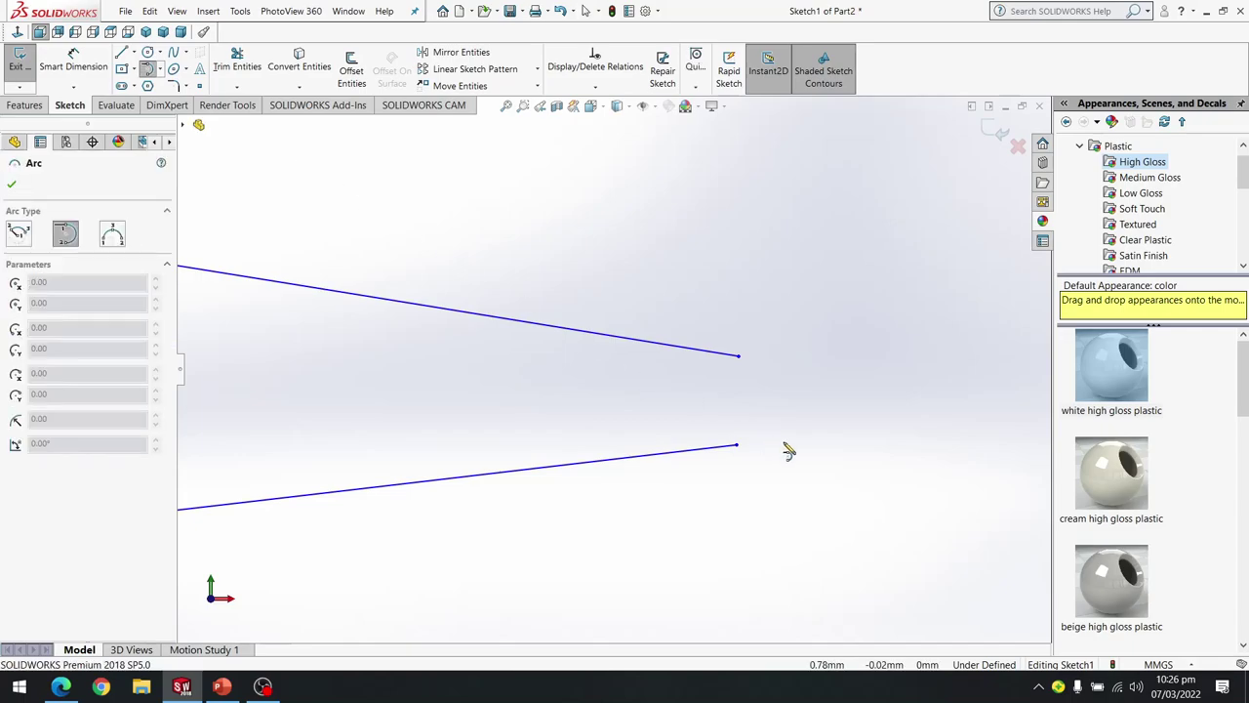
pyautogui.click(737, 445)
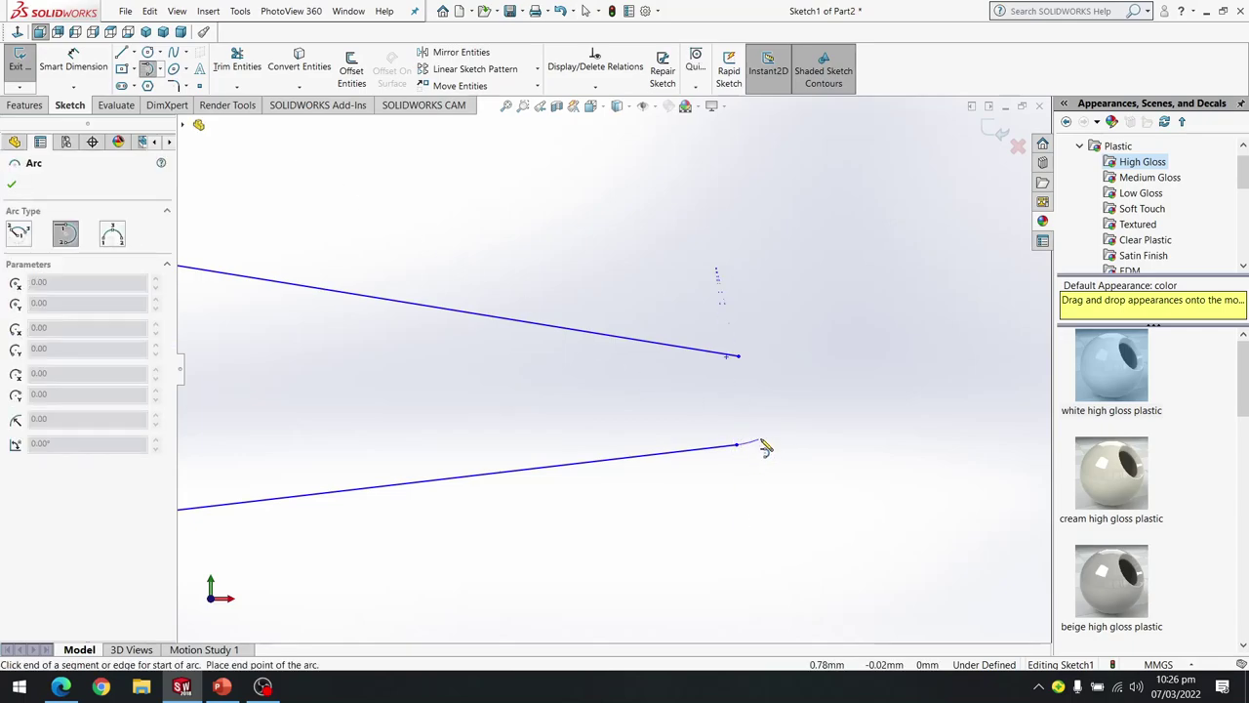
pyautogui.click(741, 358)
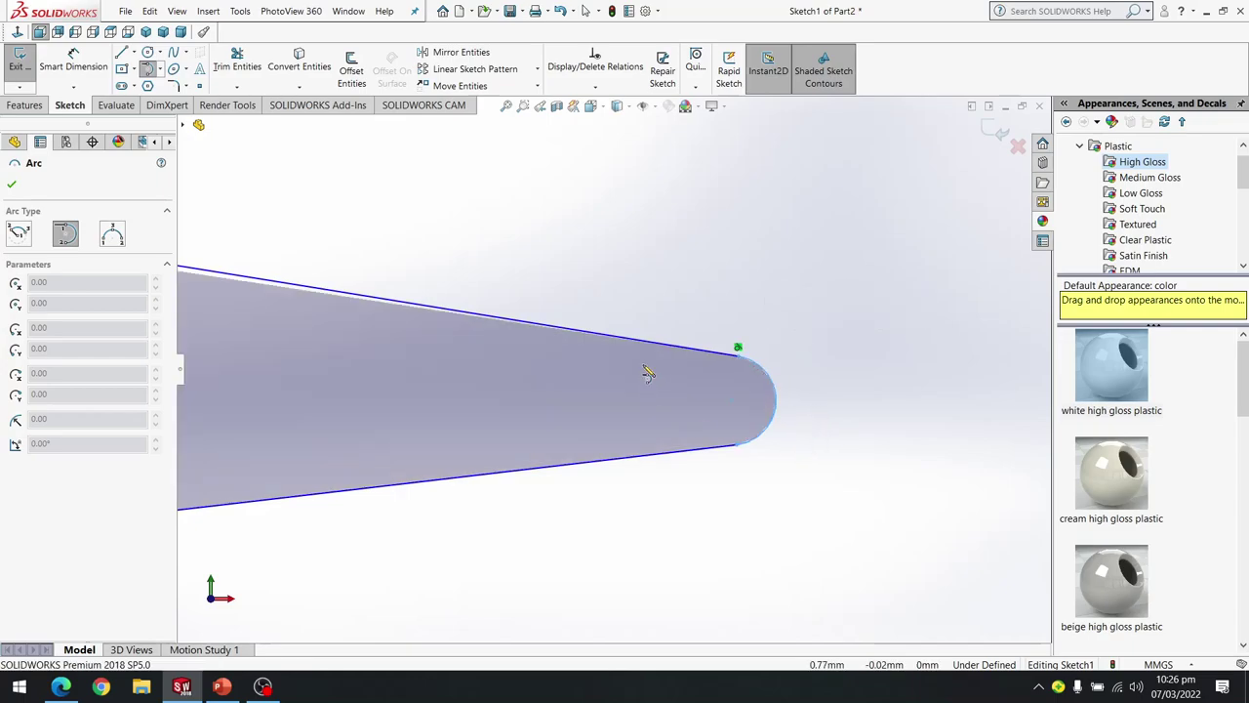
pyautogui.scroll(-2, 663, 375)
pyautogui.scroll(-1, 845, 390)
pyautogui.scroll(4, 772, 345)
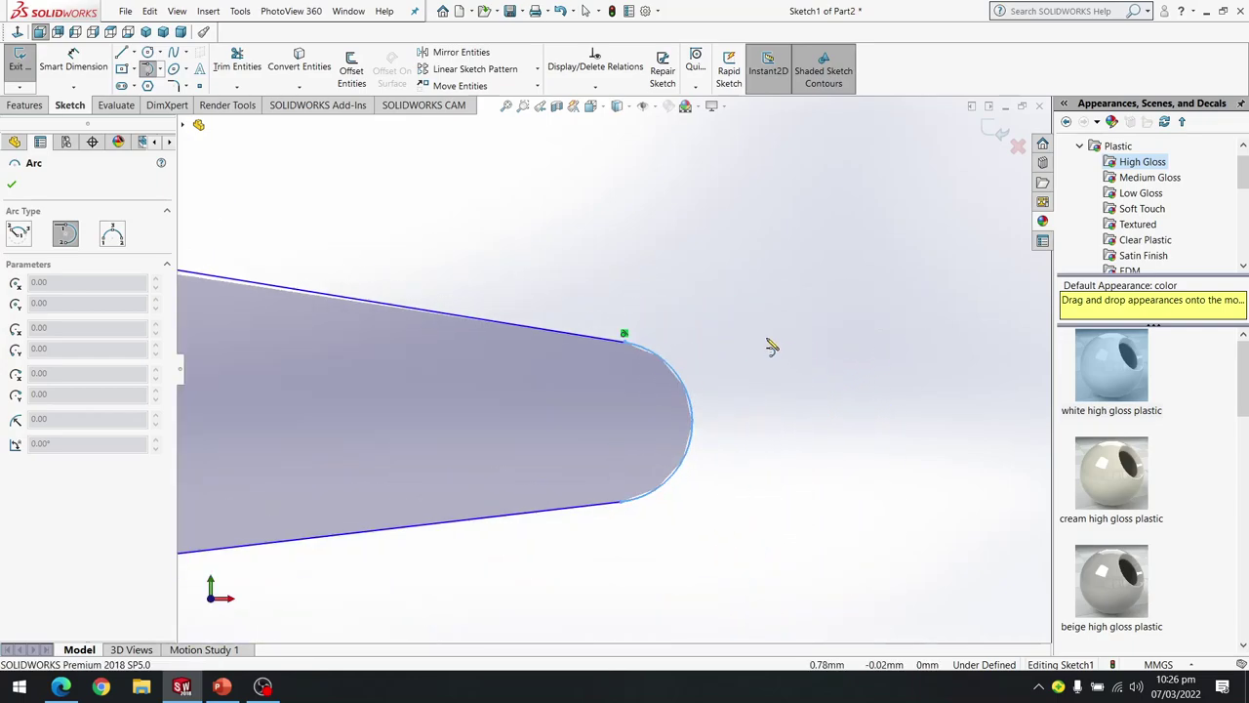
pyautogui.scroll(3, 377, 345)
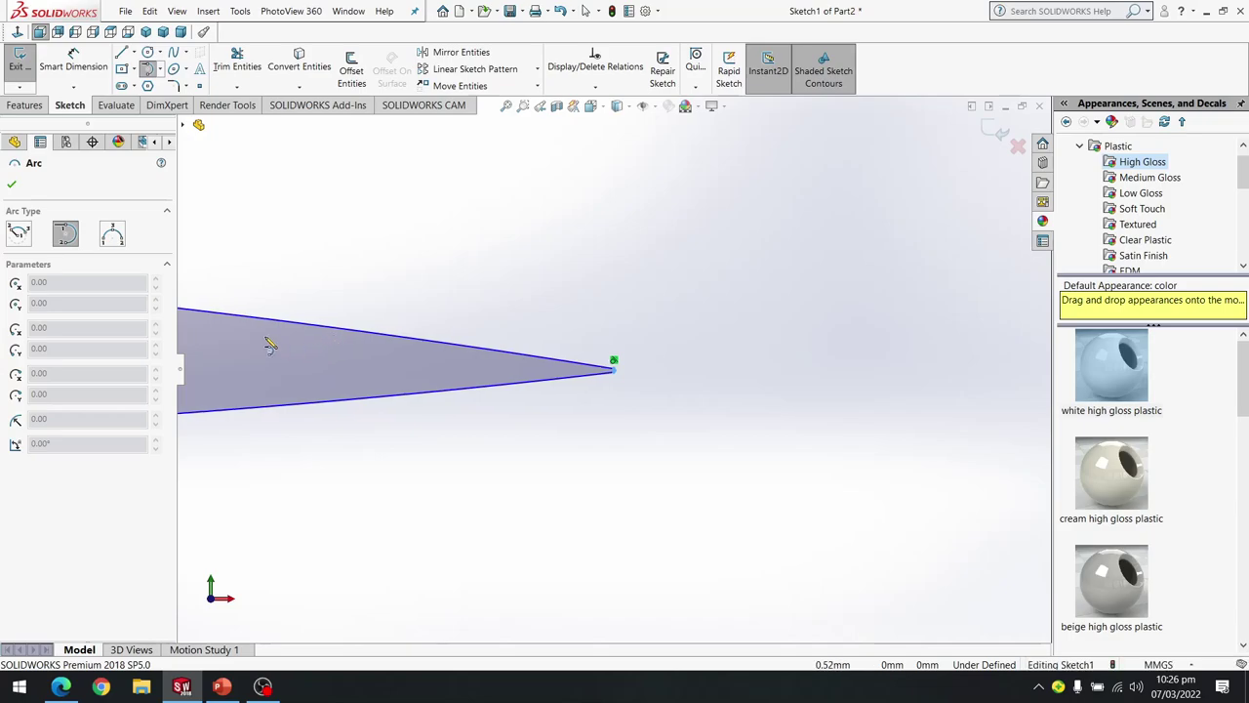
pyautogui.press('f')
pyautogui.scroll(-2, 644, 329)
pyautogui.scroll(3, 647, 335)
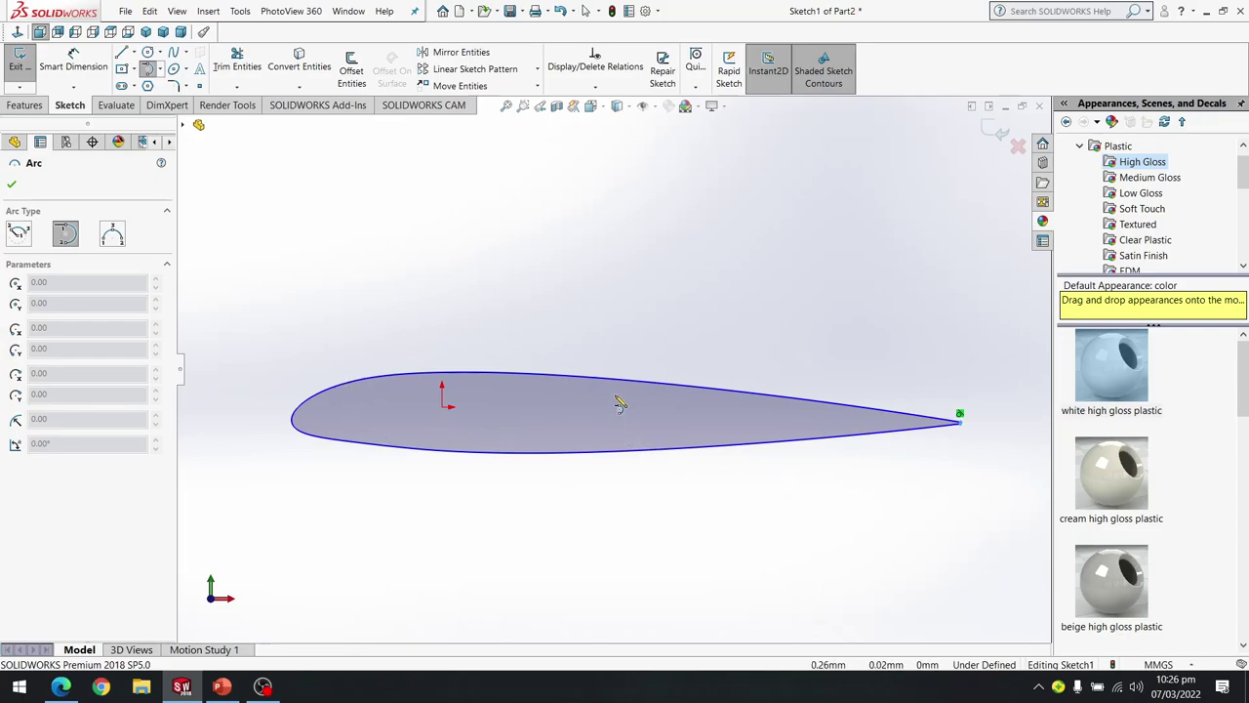
pyautogui.click(10, 184)
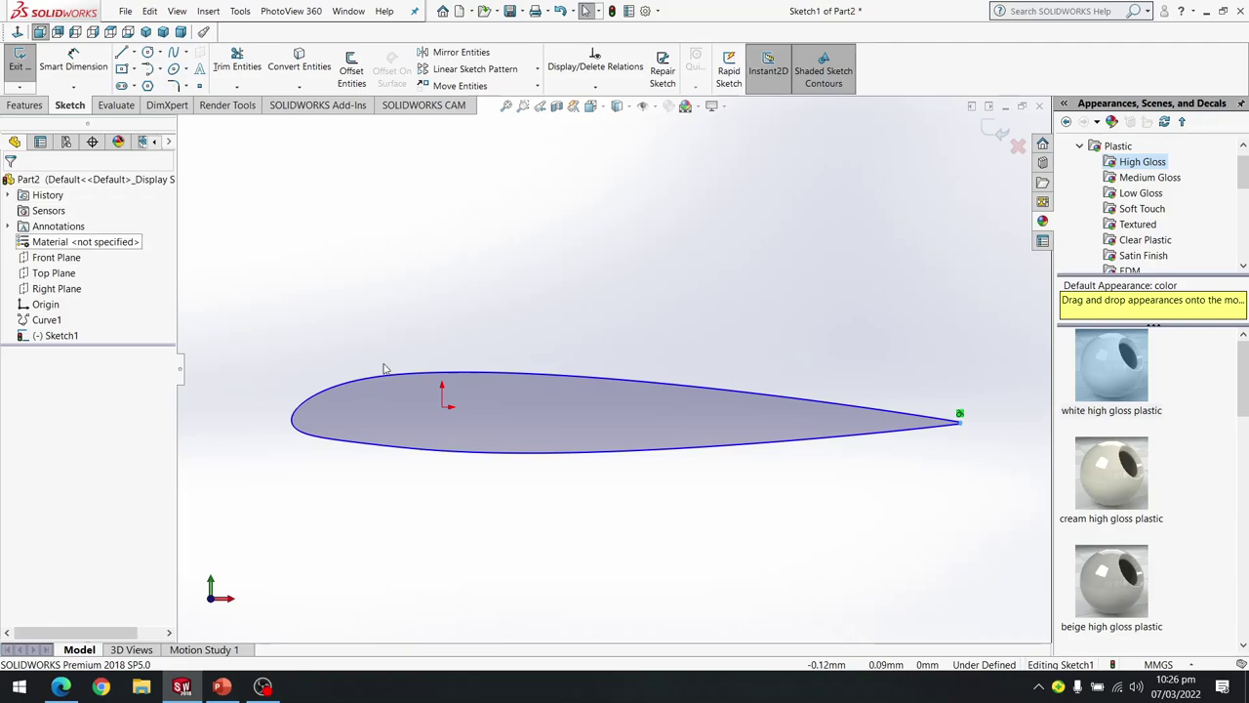
# Draw a horizontal centerline about 1 mm long from the airfoil's leading edge to the trailing-edge arc.
pyautogui.scroll(-2, 920, 433)
pyautogui.scroll(3, 421, 410)
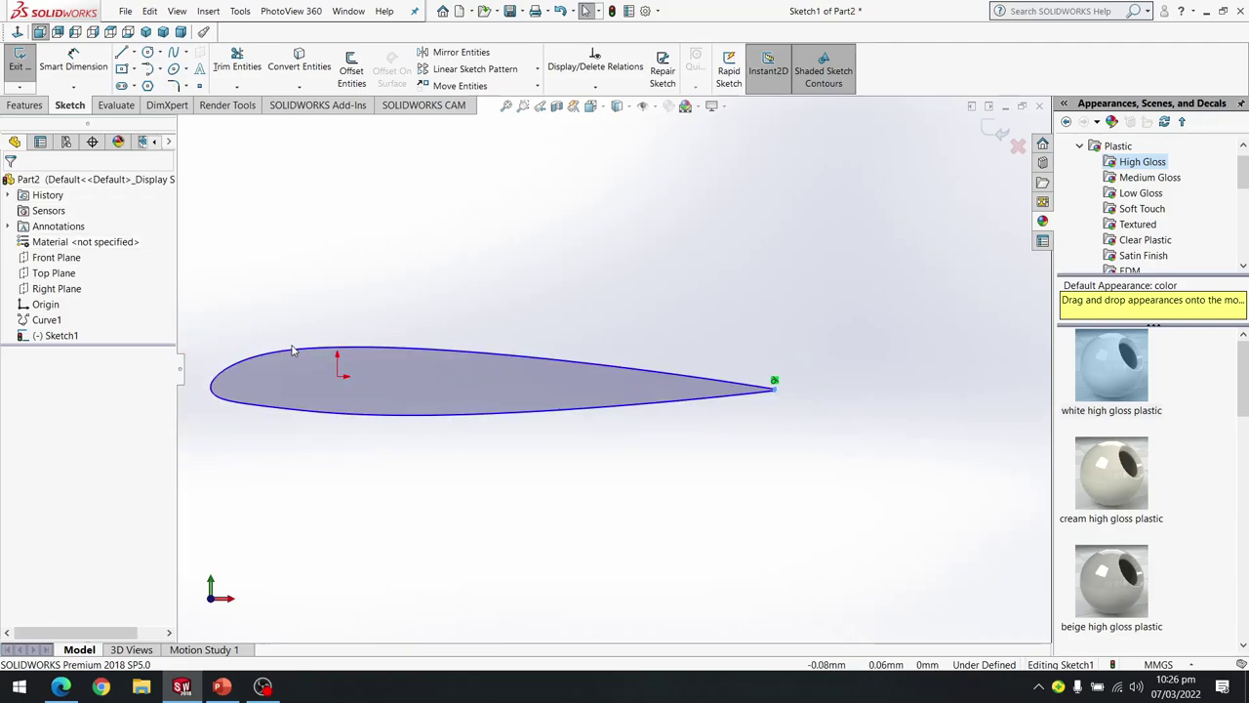
pyautogui.press('f')
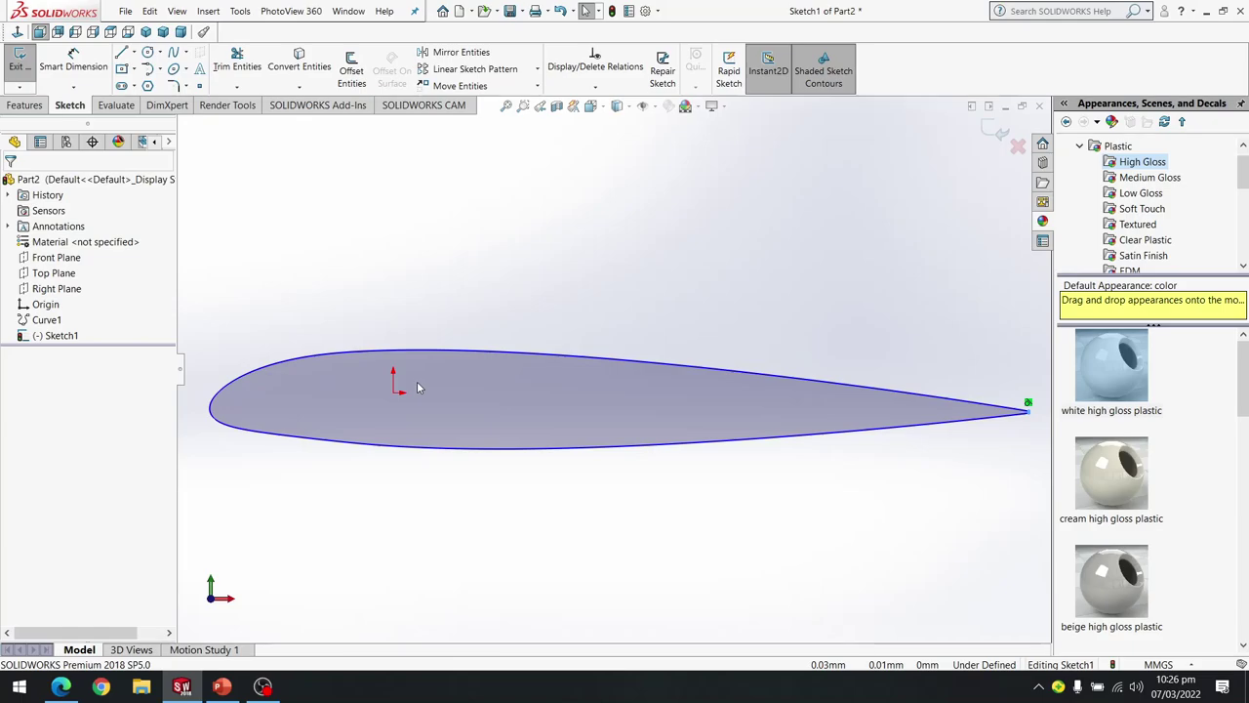
pyautogui.click(134, 52)
pyautogui.click(145, 89)
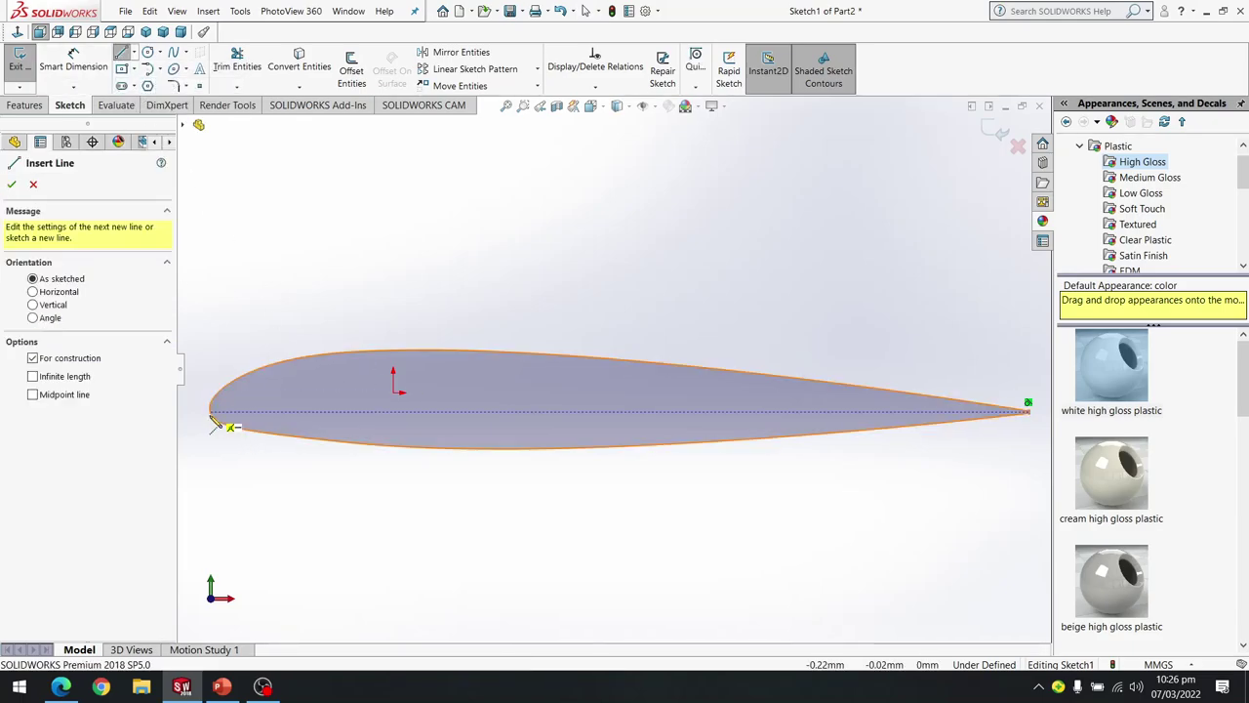
pyautogui.click(213, 410)
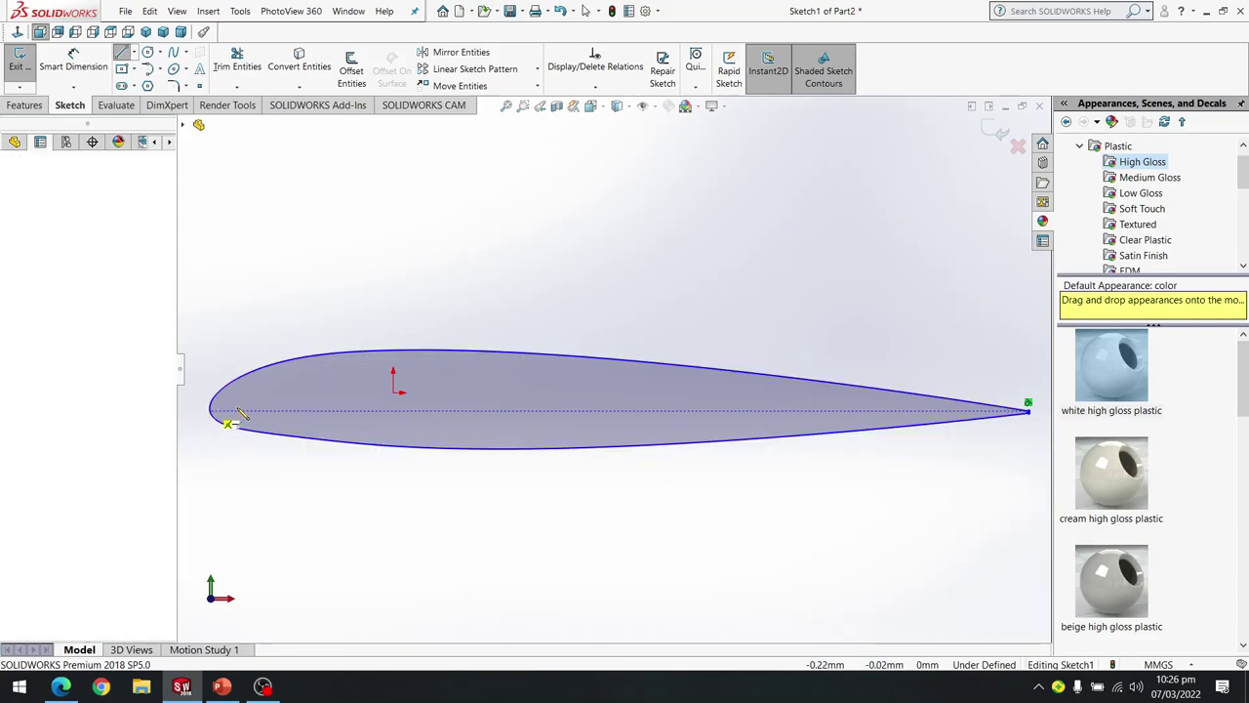
pyautogui.scroll(-4, 1030, 415)
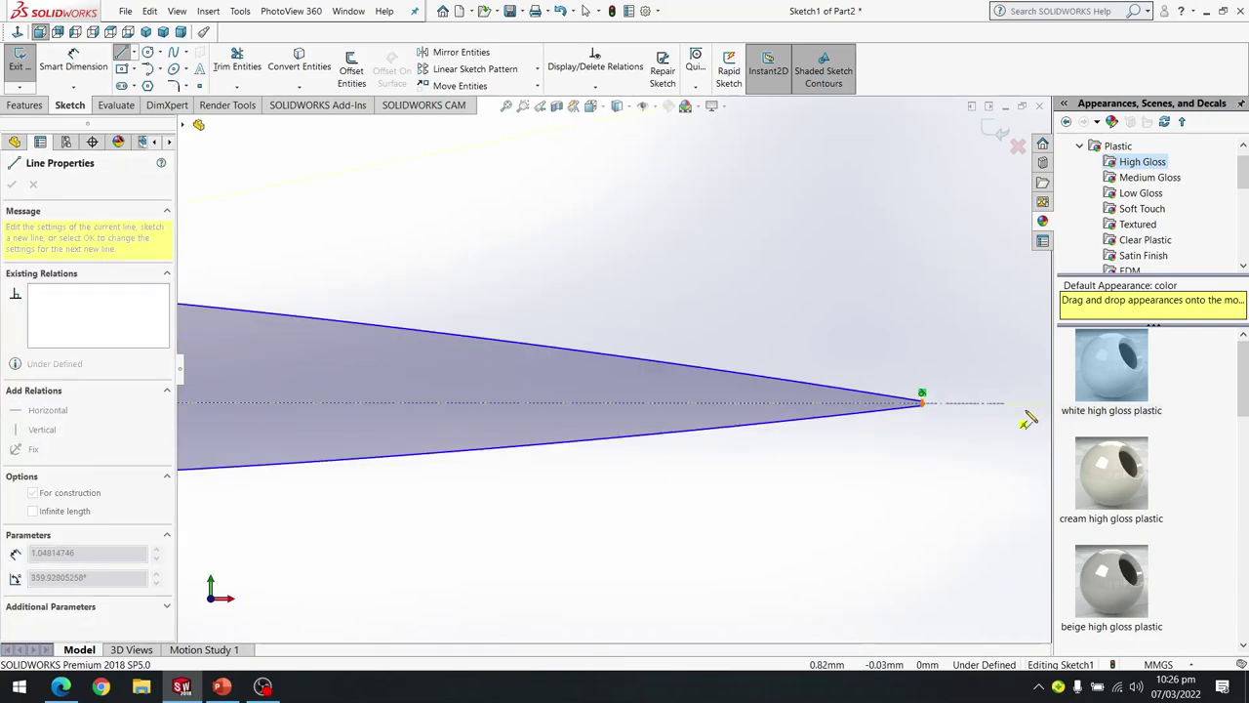
pyautogui.scroll(-4, 856, 401)
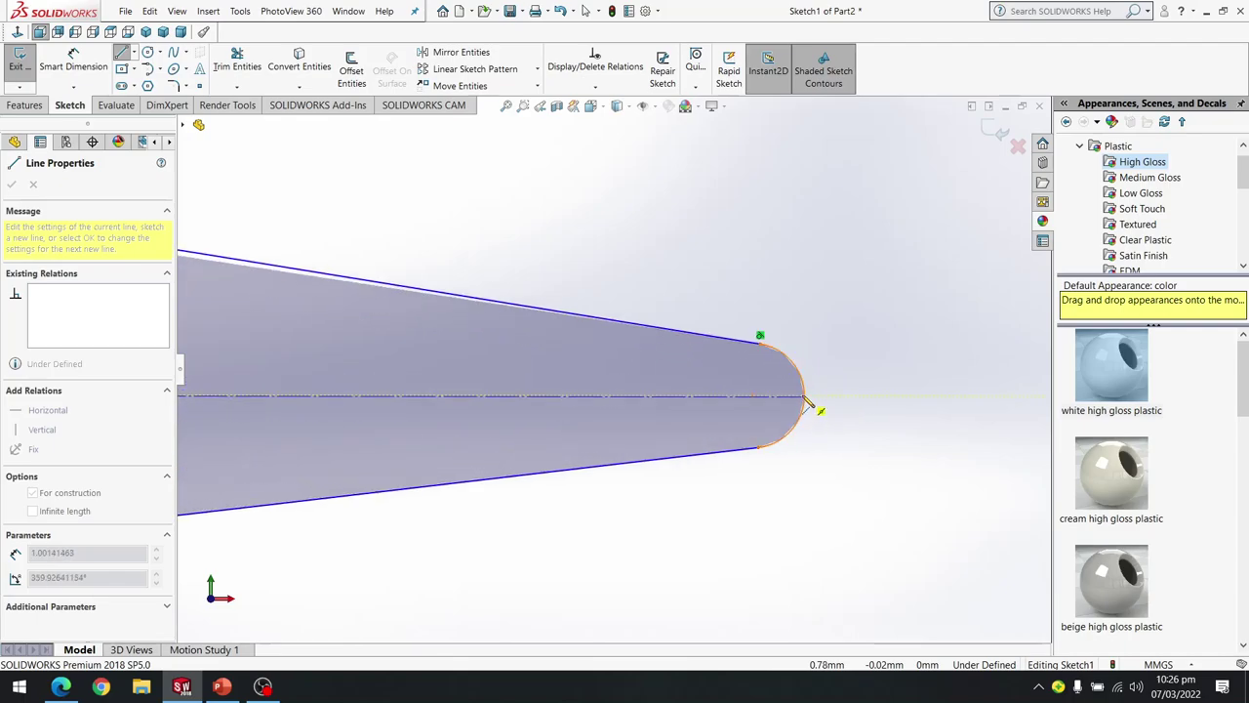
pyautogui.scroll(-4, 806, 406)
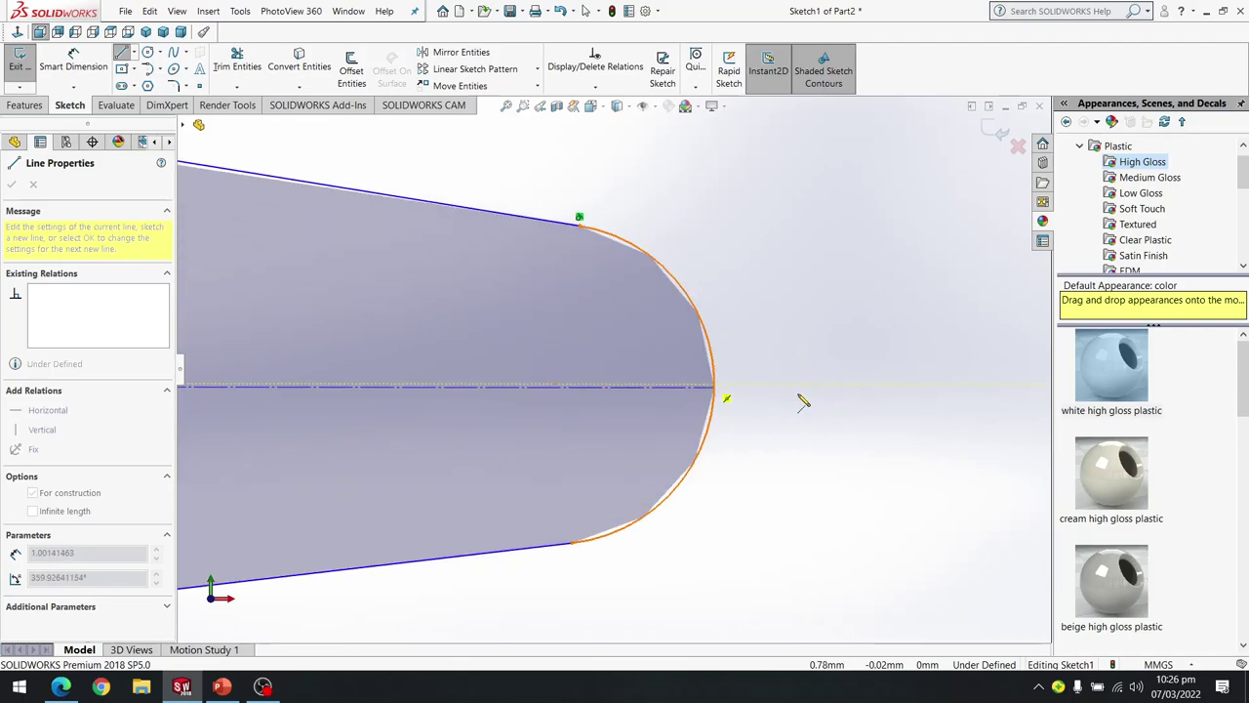
pyautogui.click(721, 387)
pyautogui.scroll(-2, 722, 395)
pyautogui.scroll(6, 747, 395)
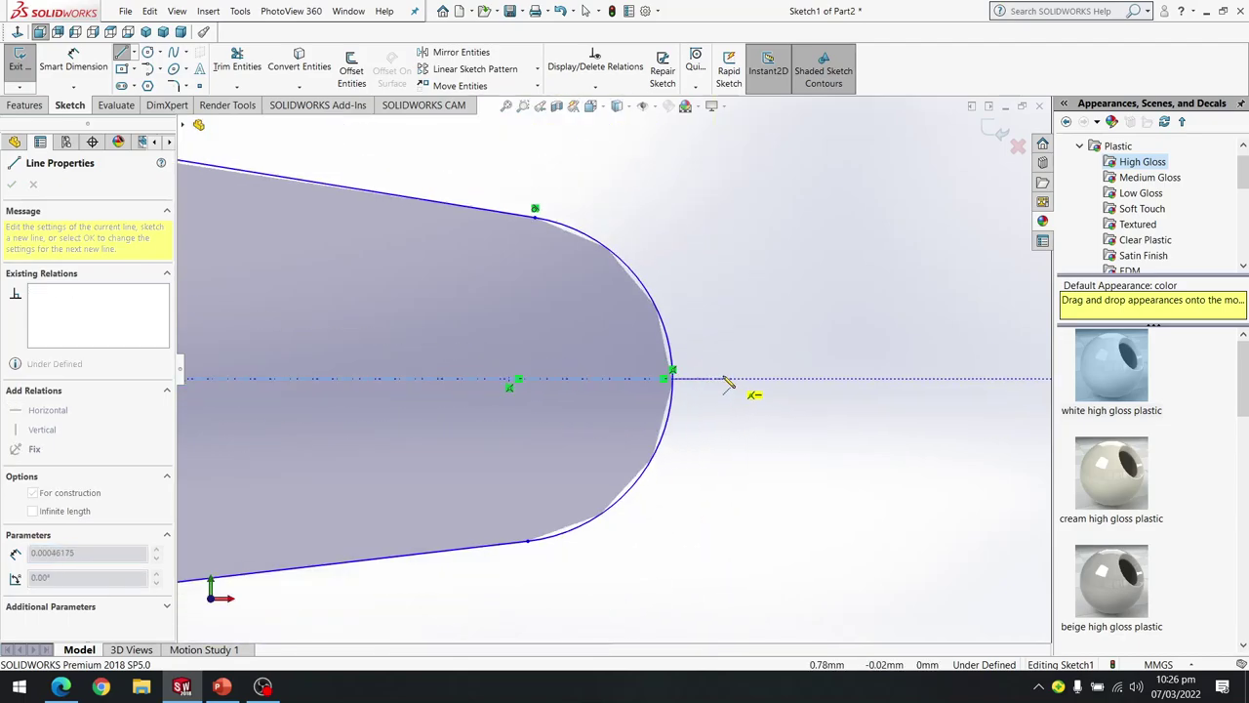
pyautogui.rightClick(753, 377)
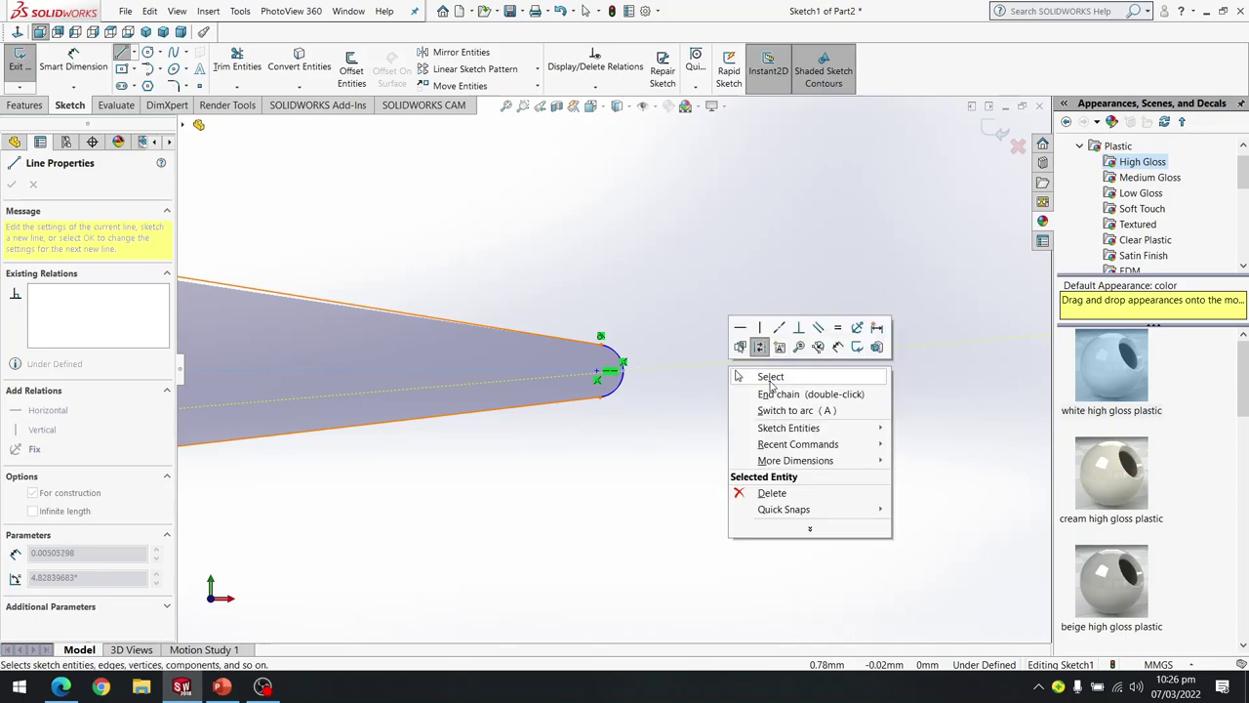
pyautogui.click(763, 374)
# Draw a vertical centerline about 0.11 mm long from the upper to the lower airfoil edge, slightly left of the origin.
pyautogui.scroll(5, 477, 354)
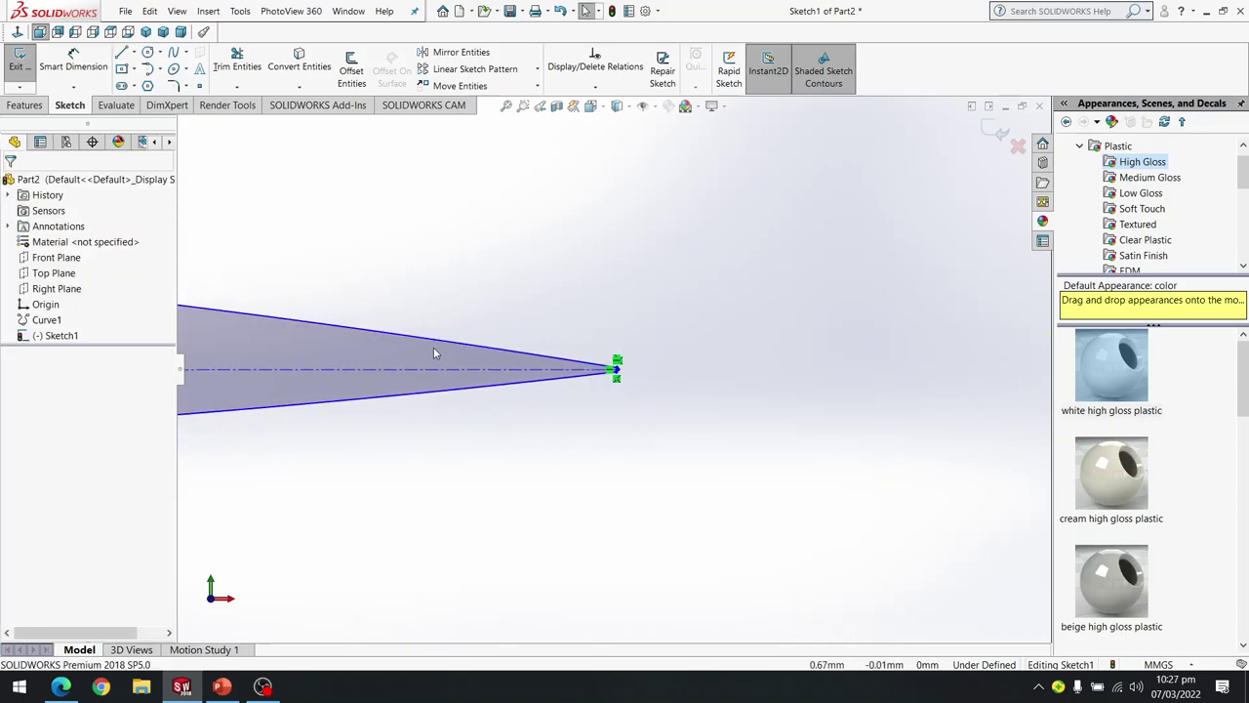
pyautogui.scroll(-5, 274, 362)
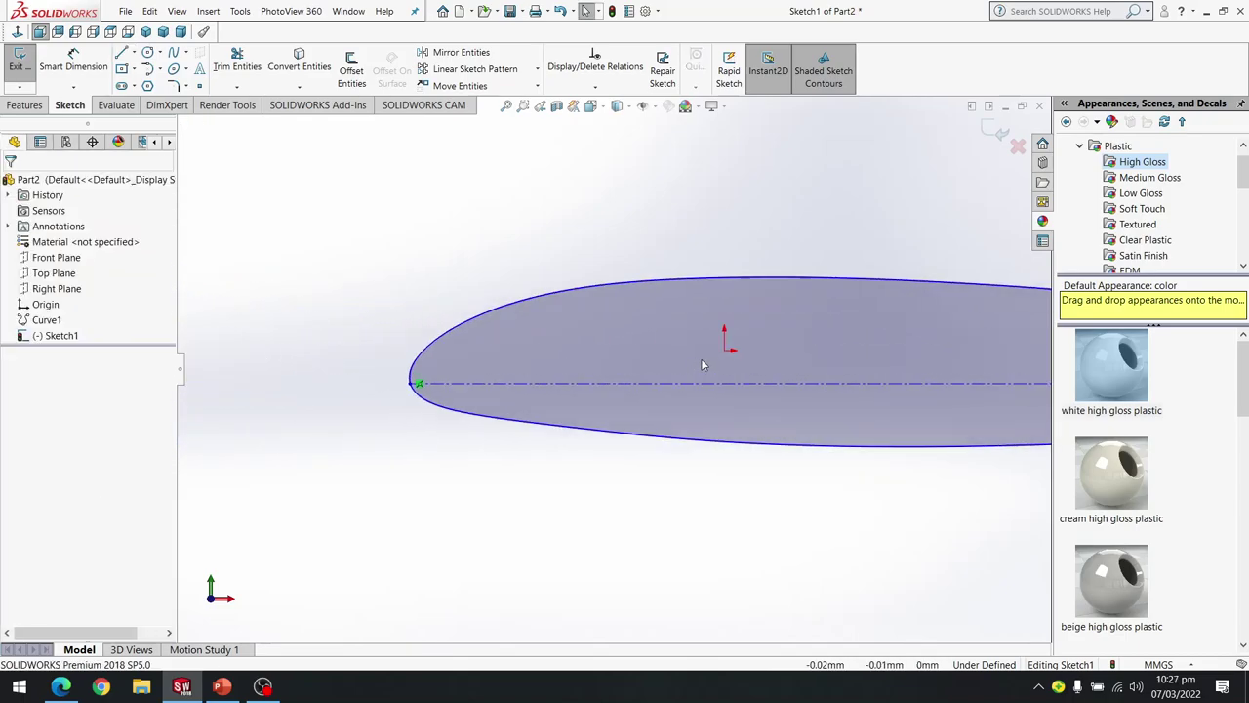
pyautogui.scroll(2, 702, 364)
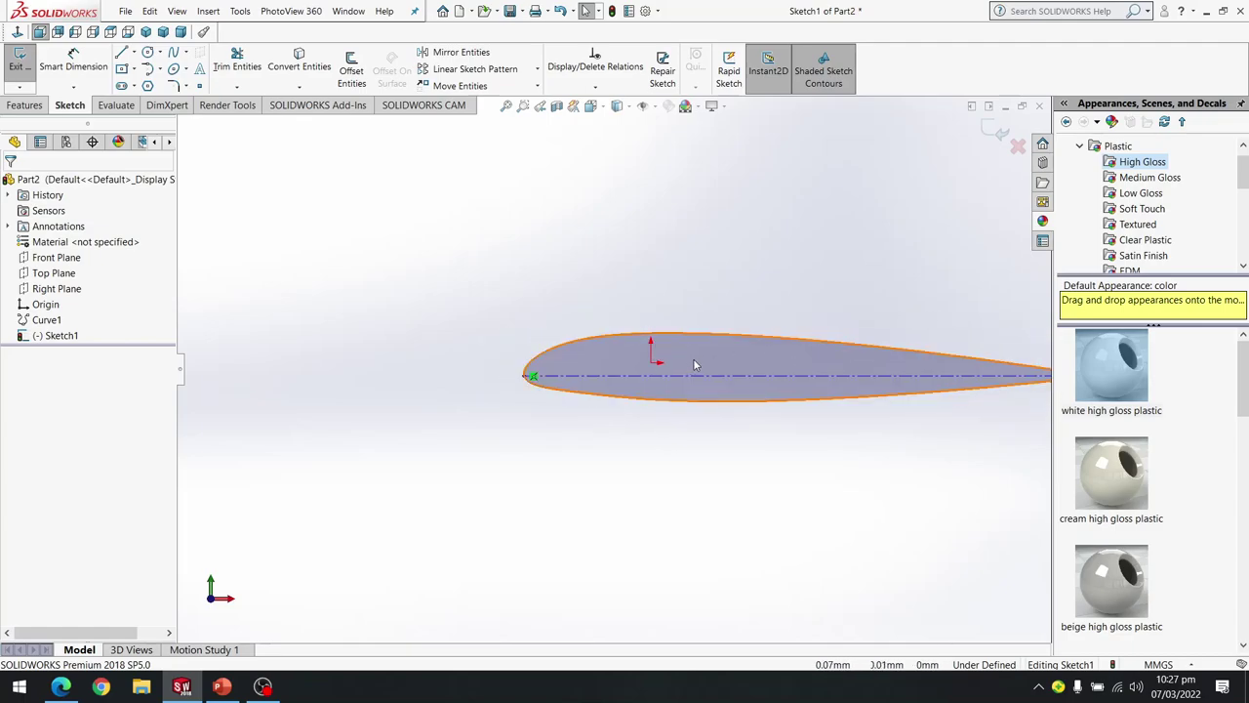
pyautogui.click(134, 52)
pyautogui.click(146, 70)
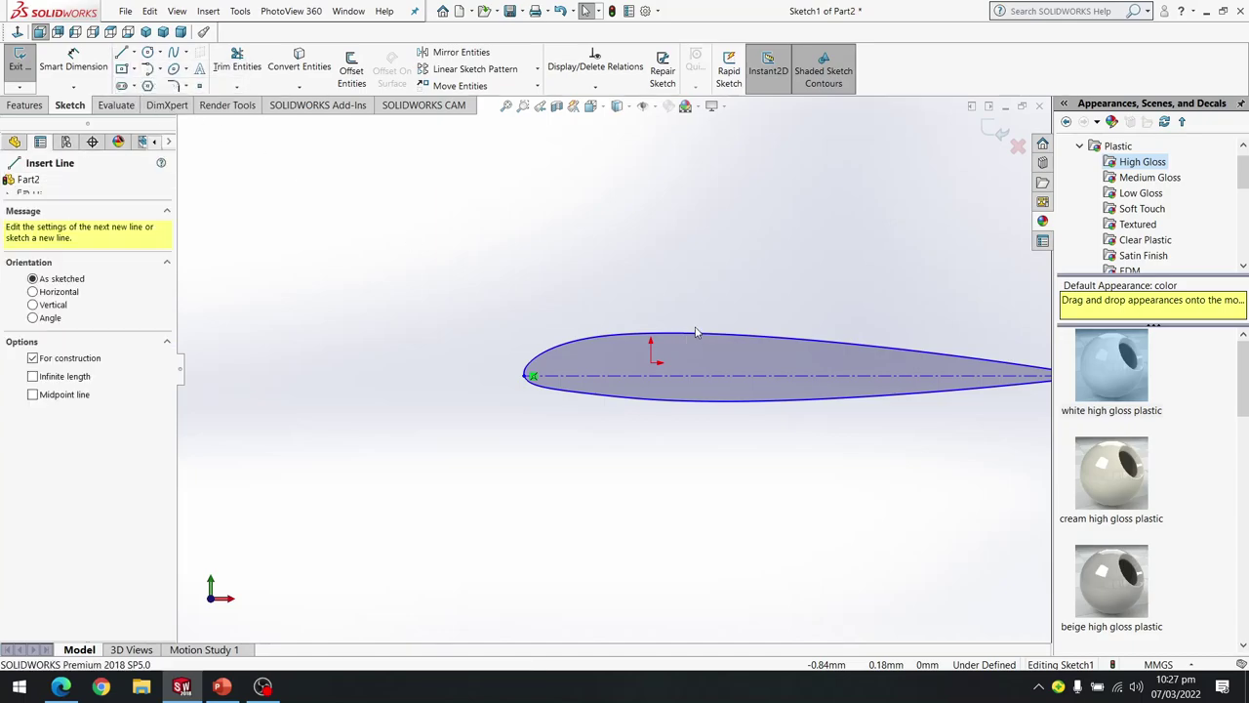
pyautogui.scroll(-4, 660, 341)
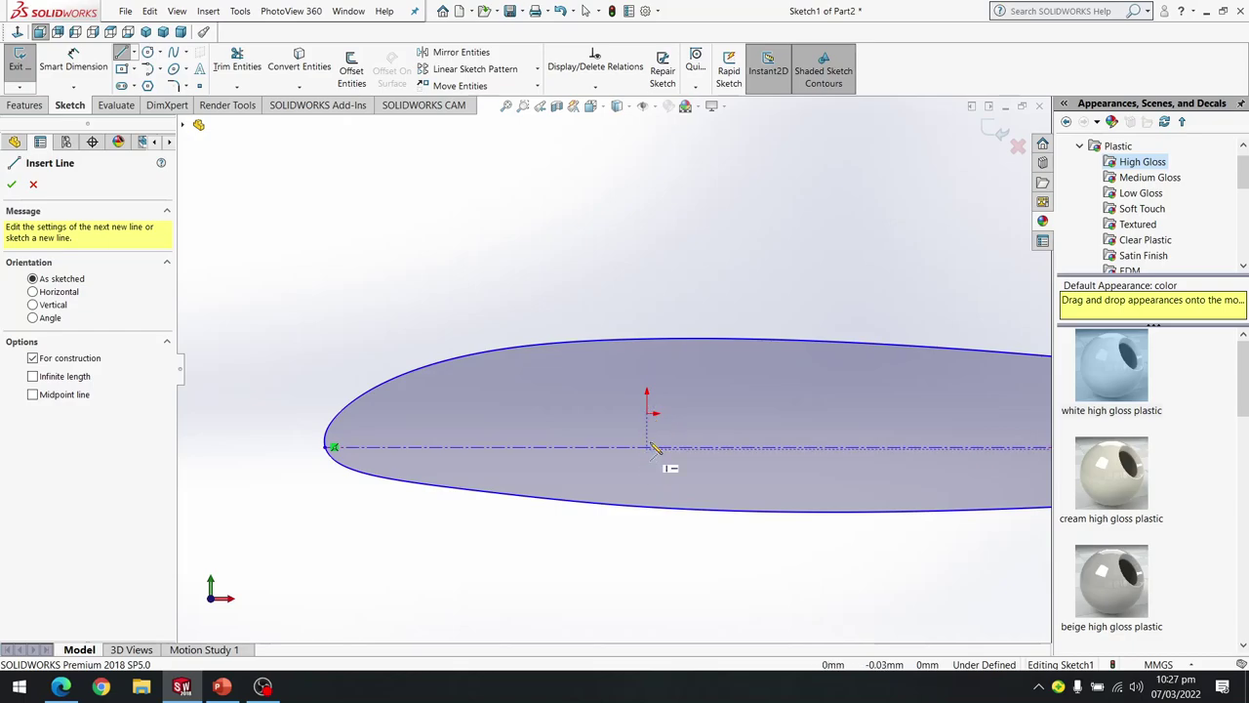
pyautogui.click(612, 341)
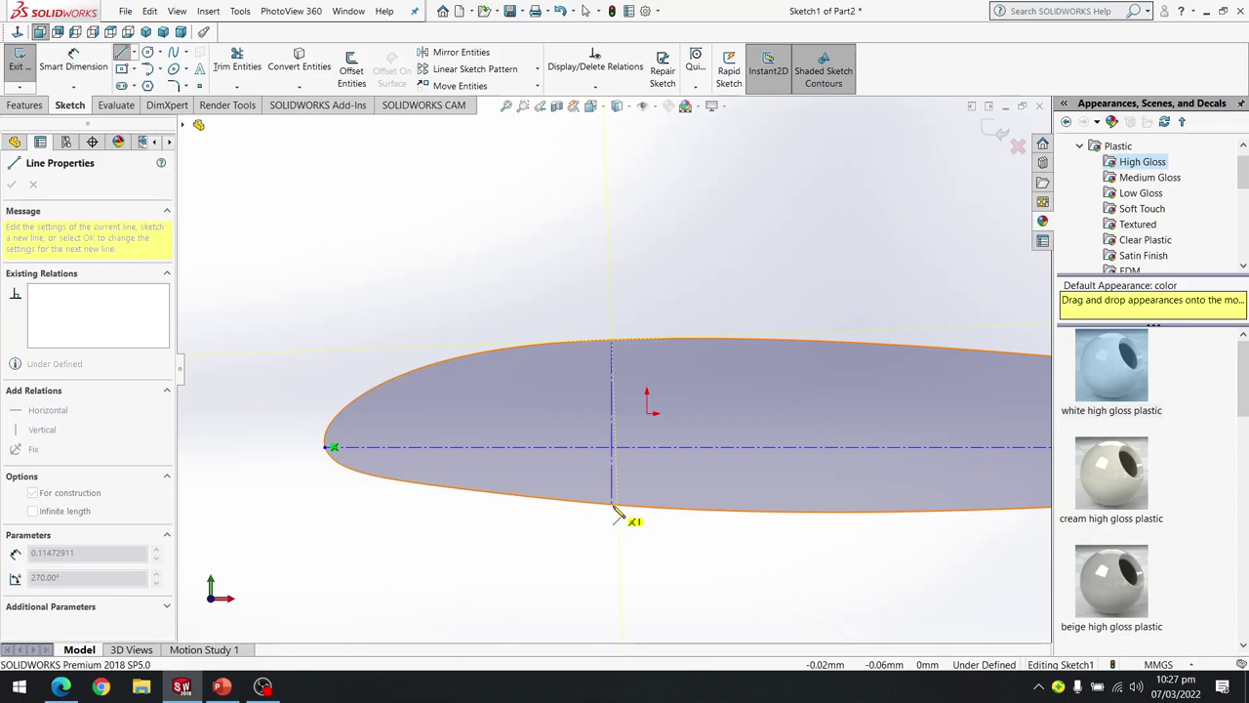
pyautogui.click(612, 509)
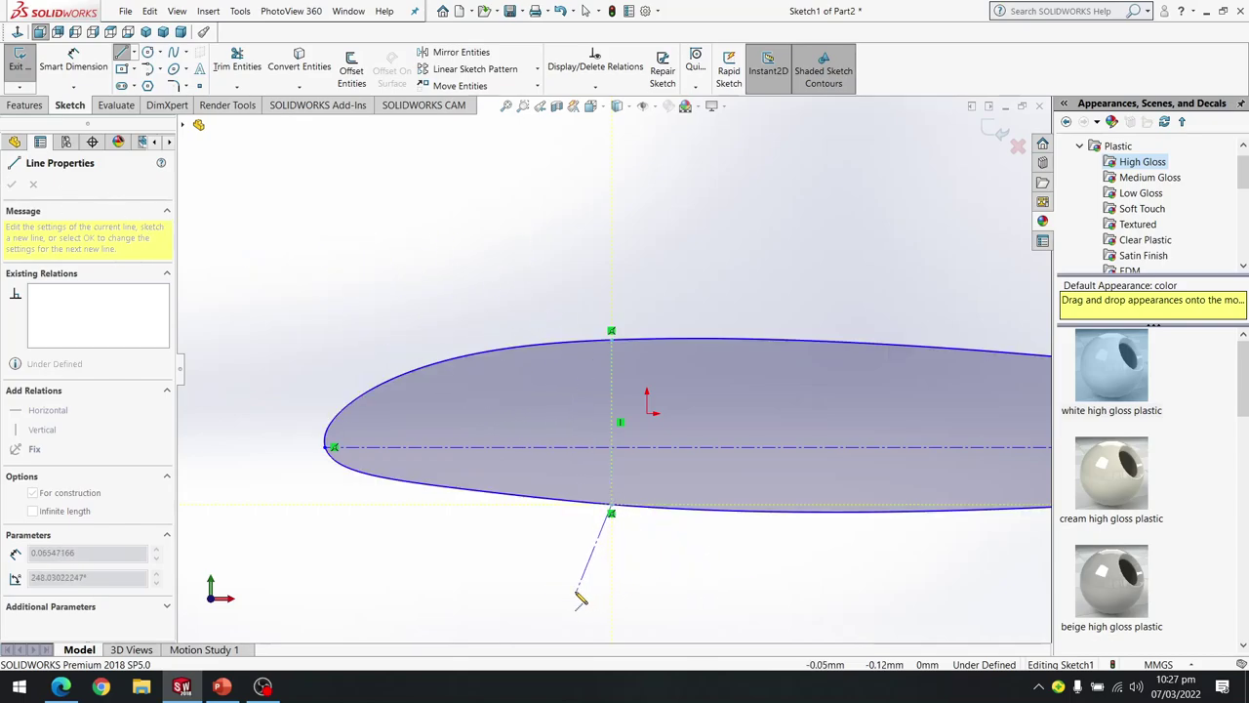
pyautogui.press('Escape')
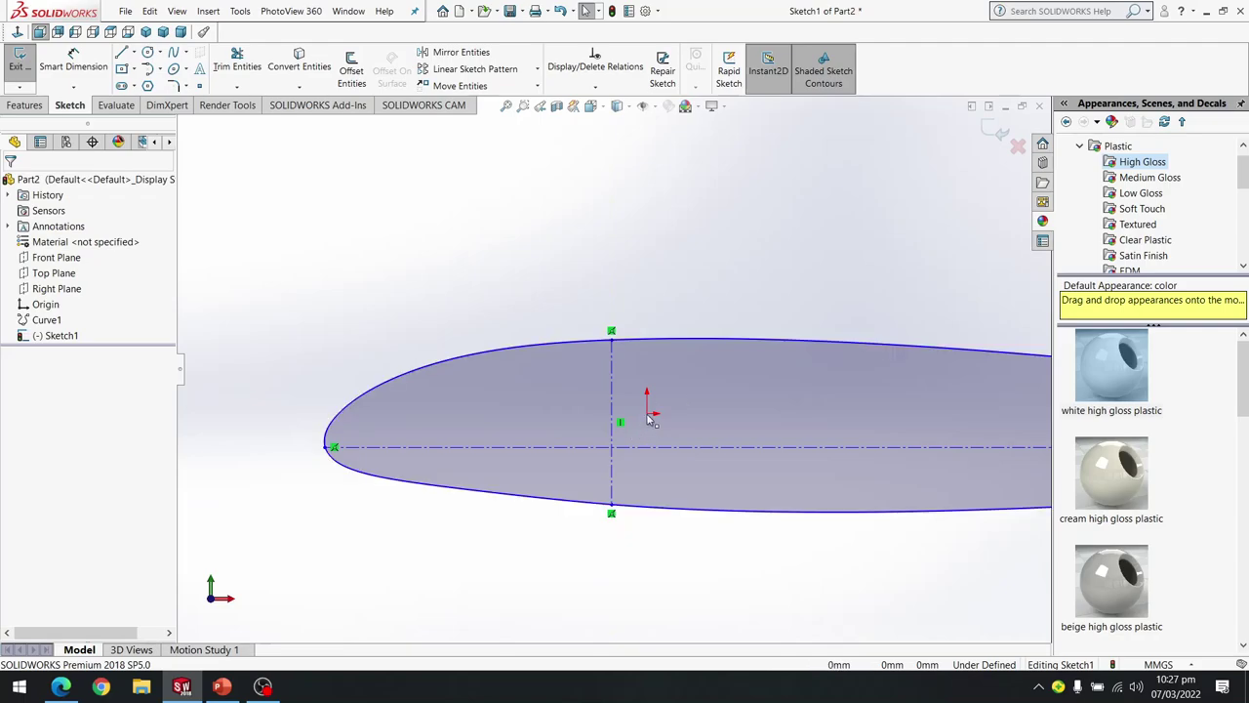
# Add an Intersection relation between the vertical centerline, the horizontal centerline and the origin to locate the airfoil.
pyautogui.click(613, 474)
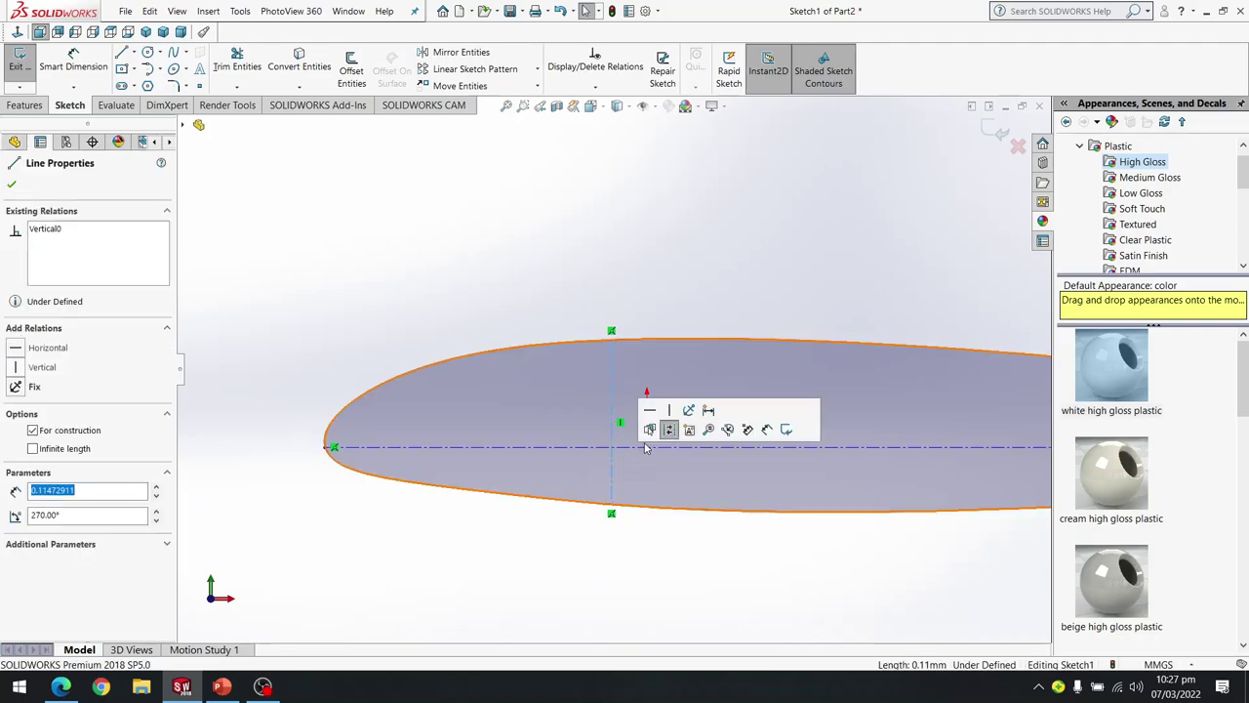
pyautogui.keyDown('ctrl'); pyautogui.click(647, 446); pyautogui.keyUp('ctrl')
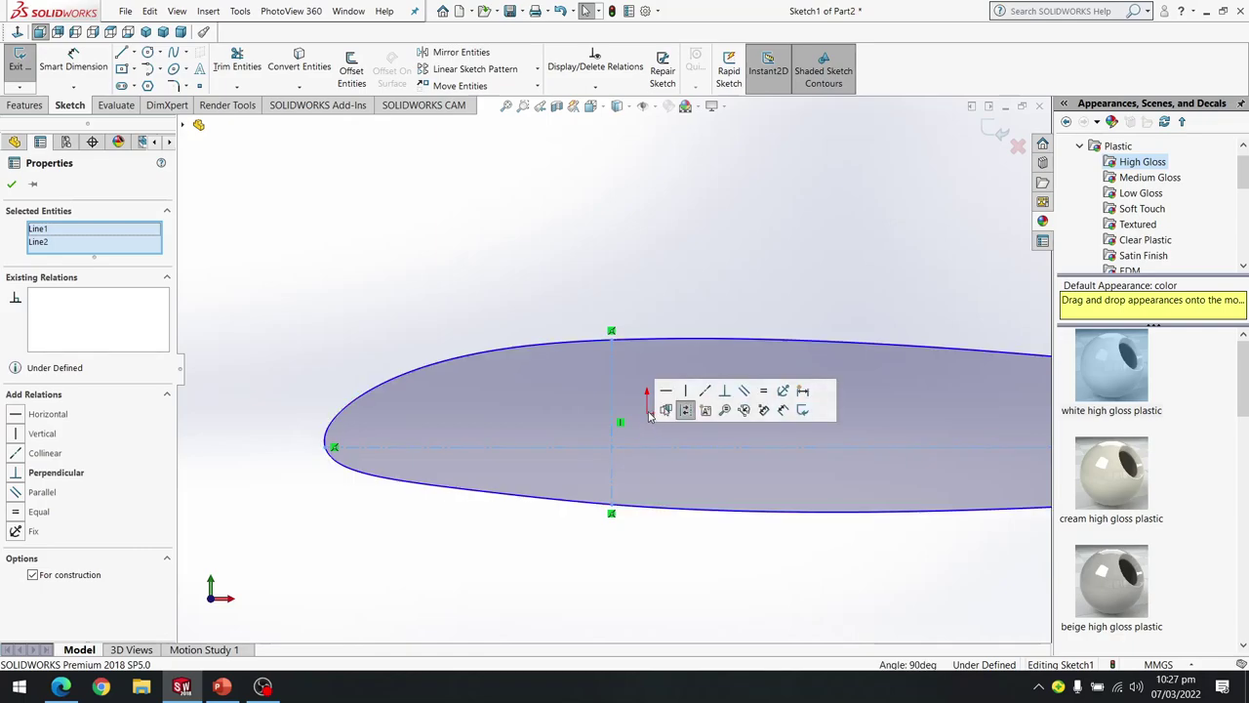
pyautogui.keyDown('ctrl'); pyautogui.click(651, 417); pyautogui.keyUp('ctrl')
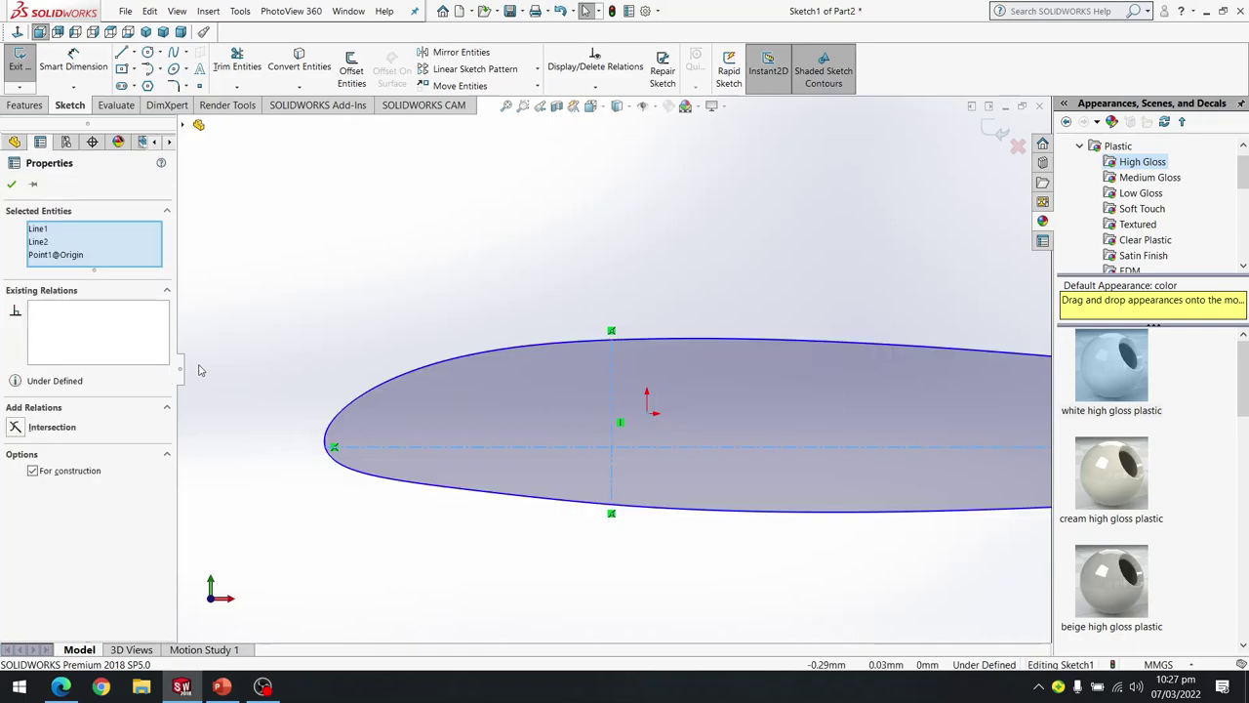
pyautogui.click(17, 431)
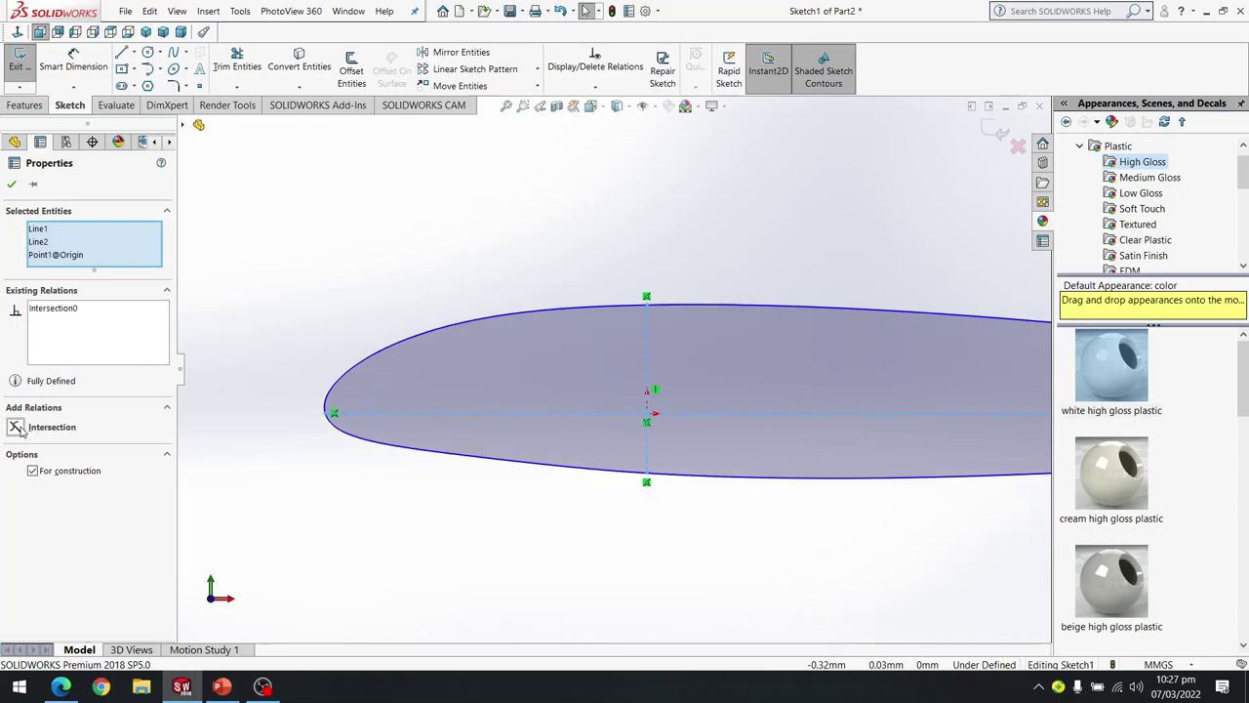
pyautogui.scroll(-2, 656, 352)
pyautogui.scroll(6, 652, 365)
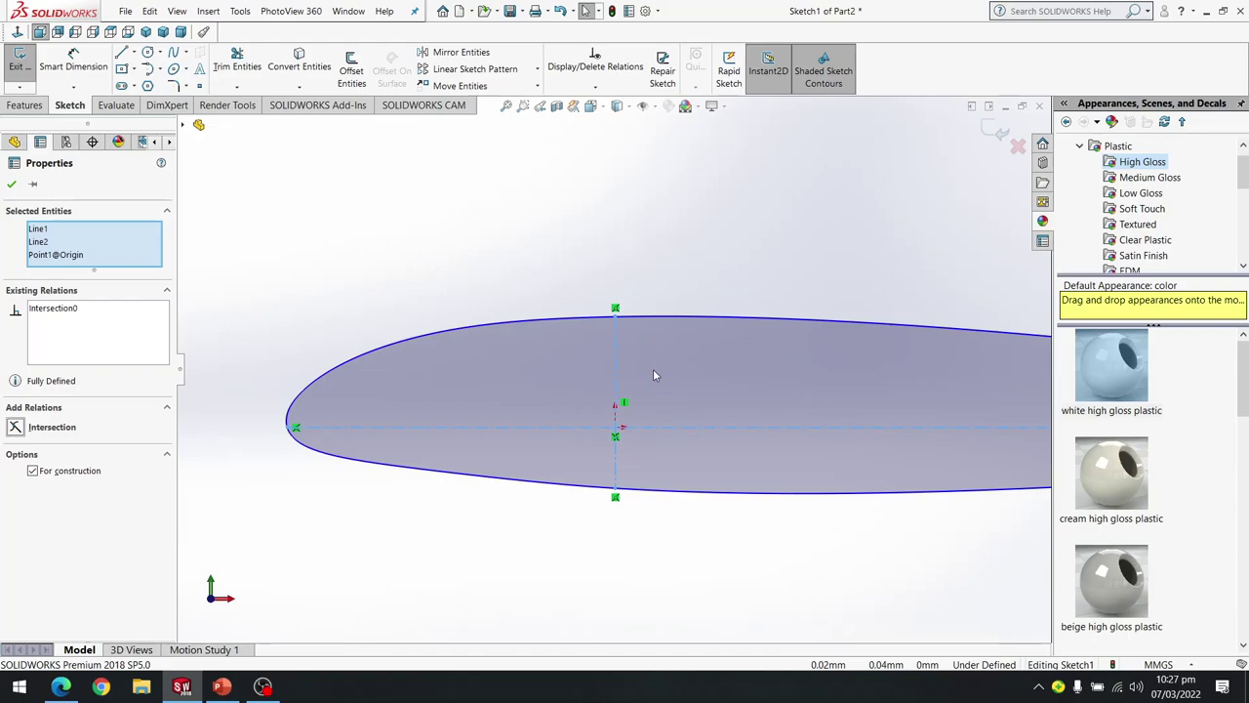
pyautogui.scroll(-6, 883, 411)
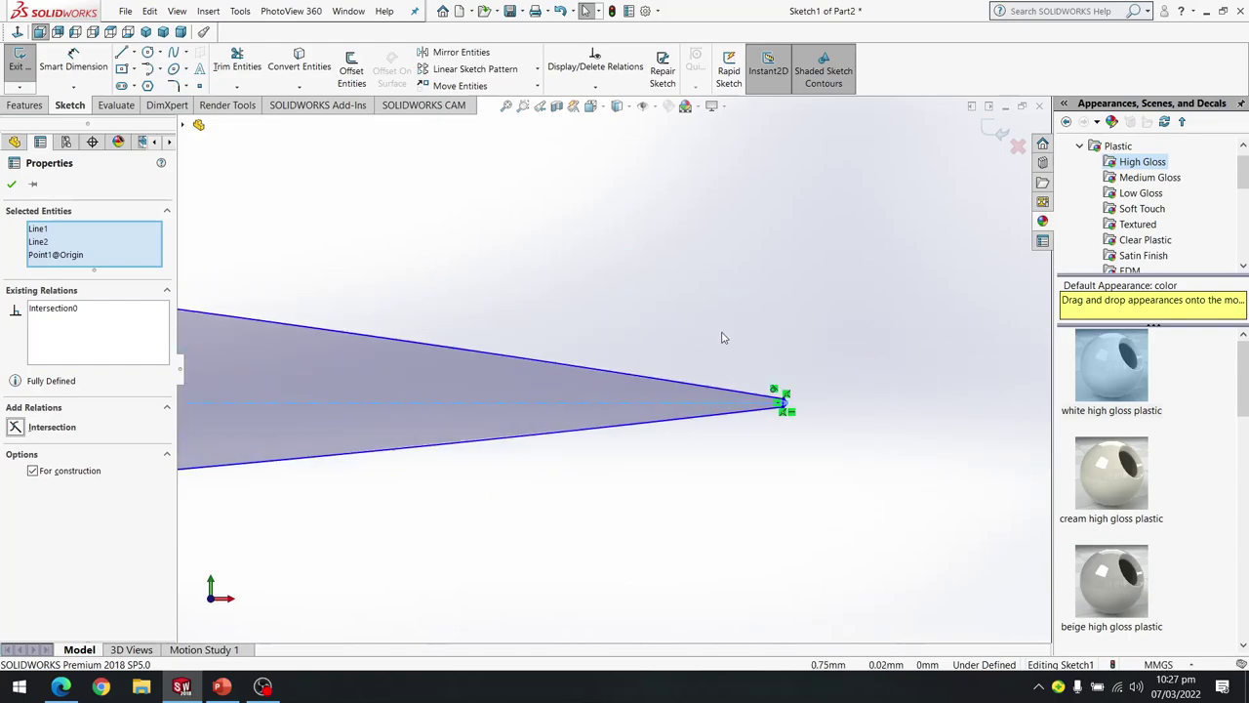
pyautogui.scroll(6, 579, 439)
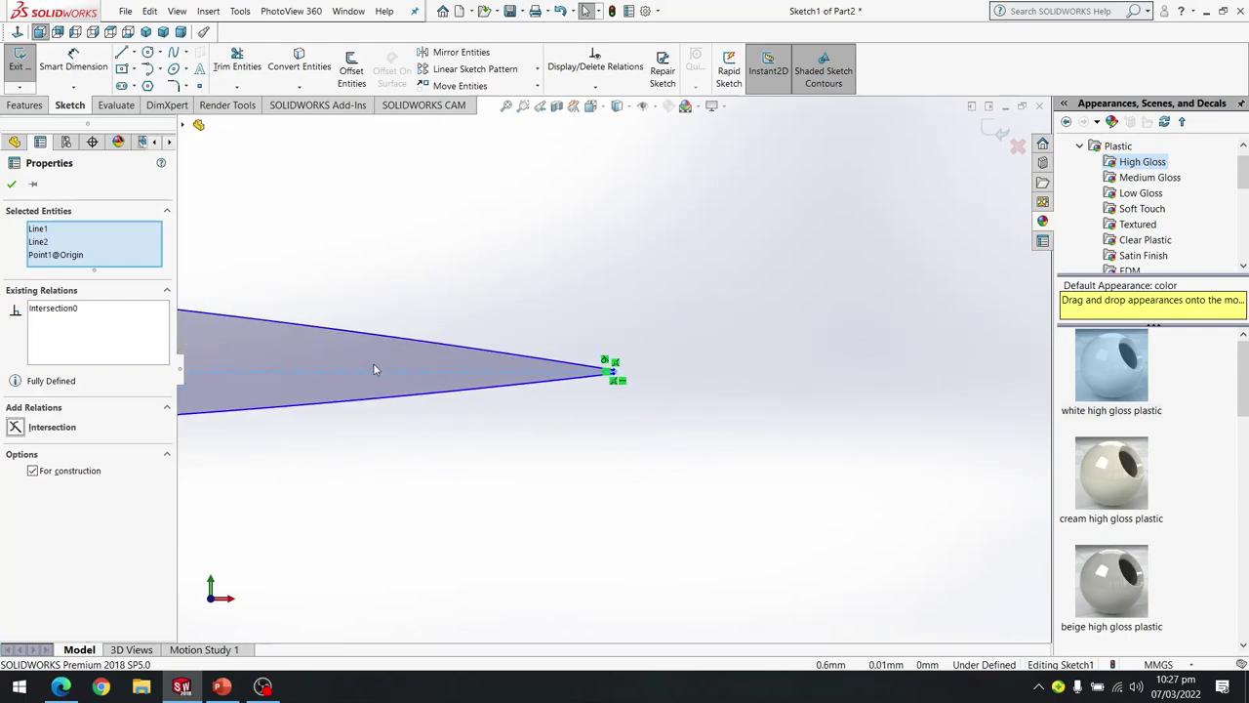
pyautogui.scroll(-3, 367, 385)
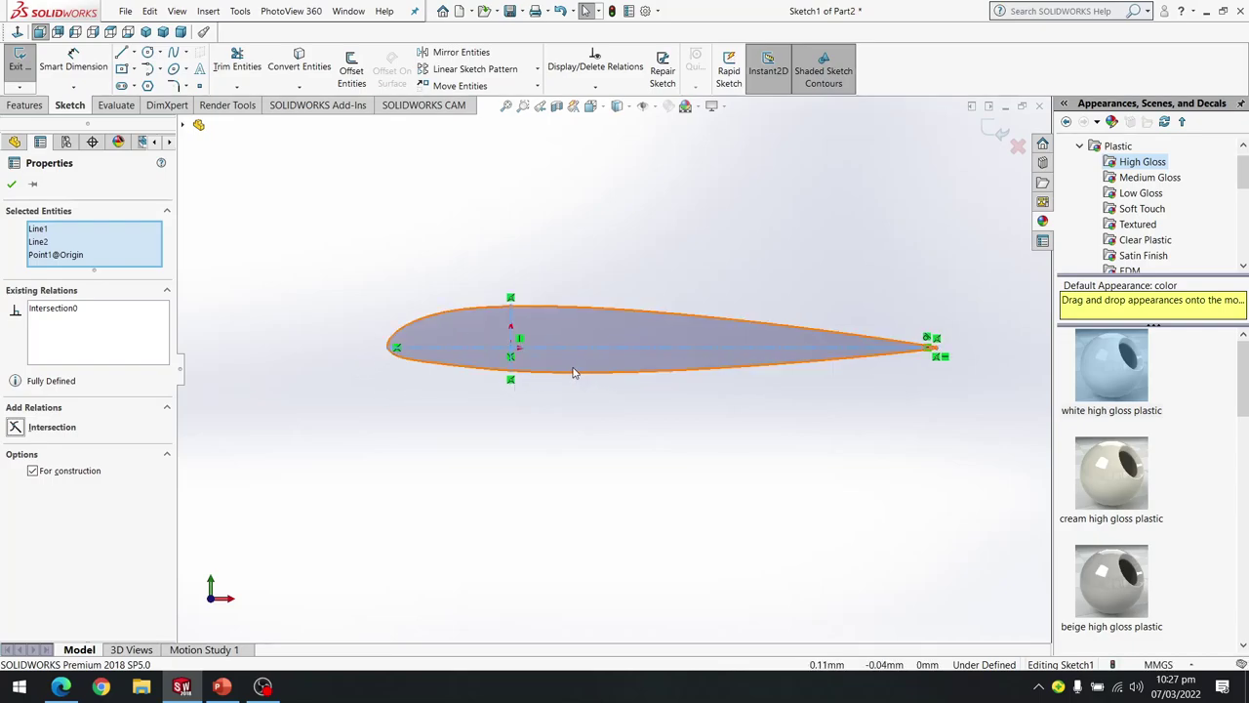
pyautogui.click(14, 185)
pyautogui.scroll(-1, 561, 327)
pyautogui.scroll(1, 559, 325)
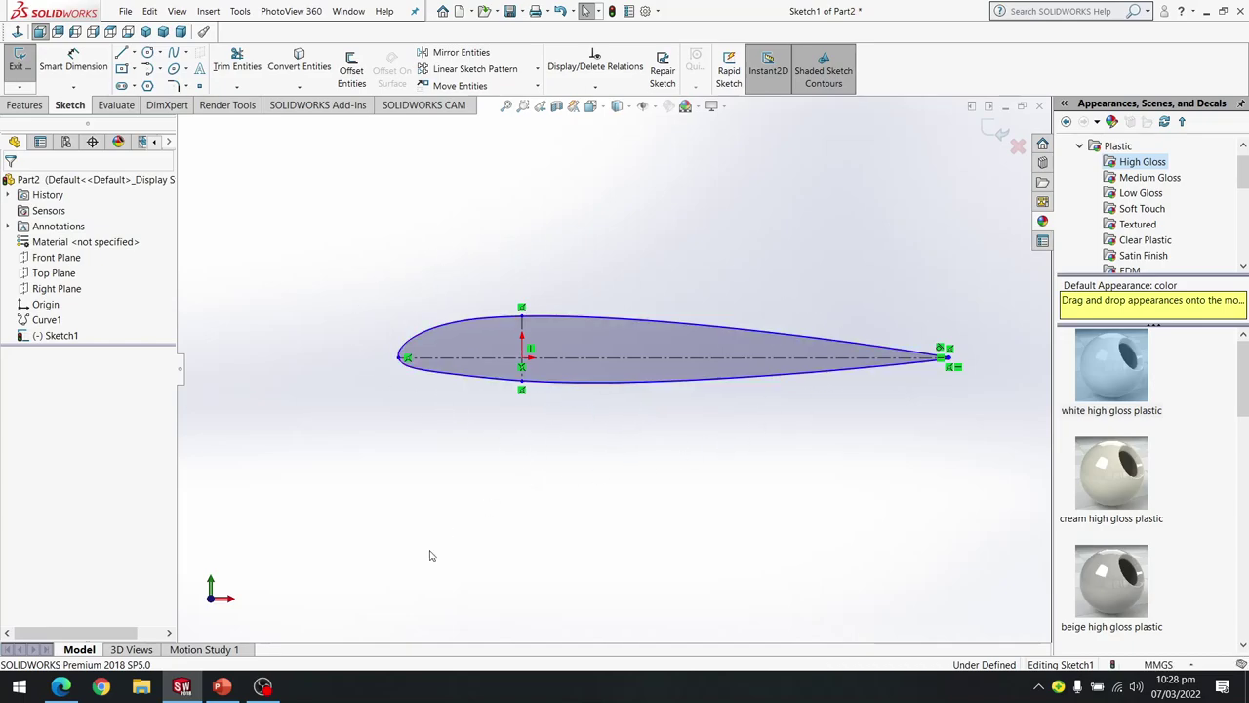
# Check the chord value on the PowerPoint slide, return to SOLIDWORKS and dimension the airfoil's chord length to 100 mm.
pyautogui.click(223, 683)
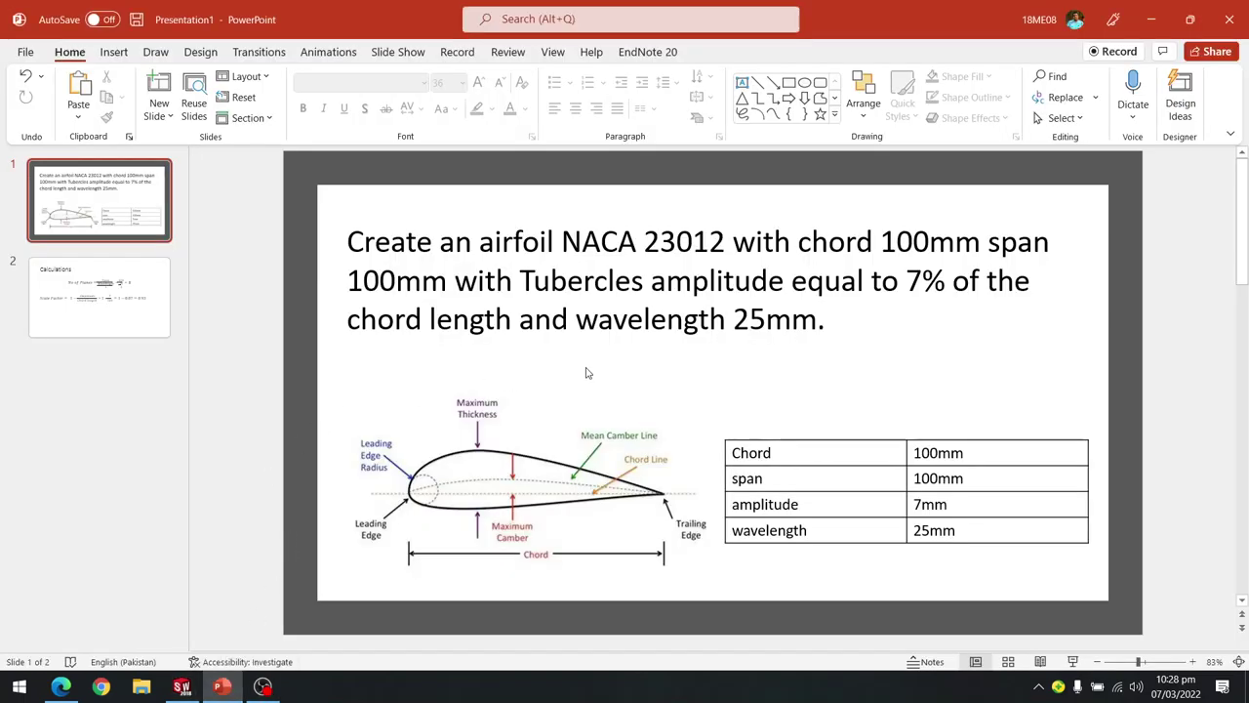
pyautogui.doubleClick(936, 453)
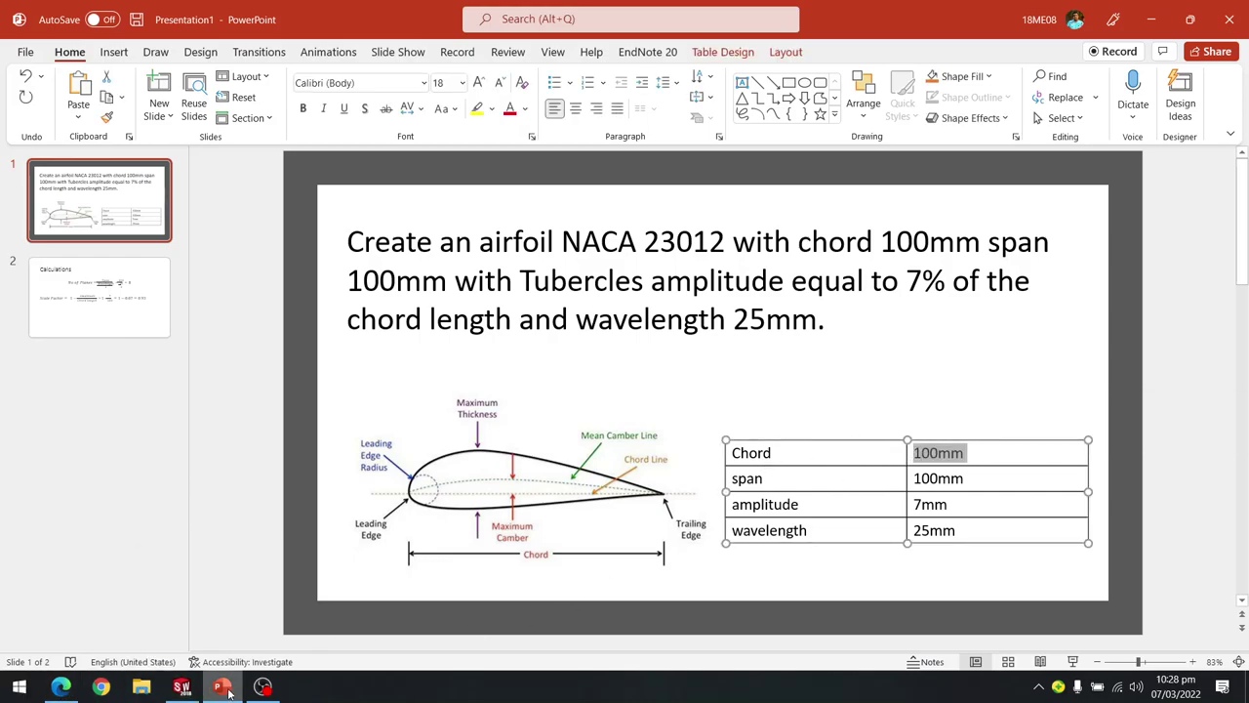
pyautogui.click(181, 686)
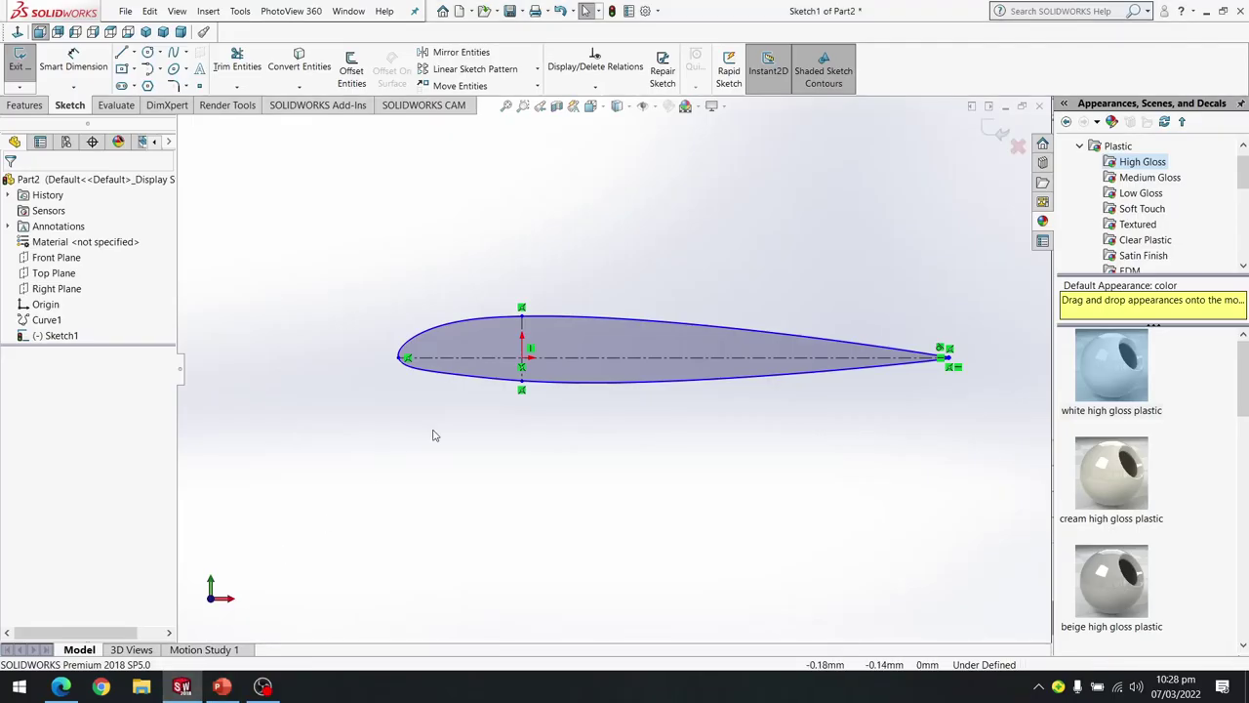
pyautogui.click(74, 60)
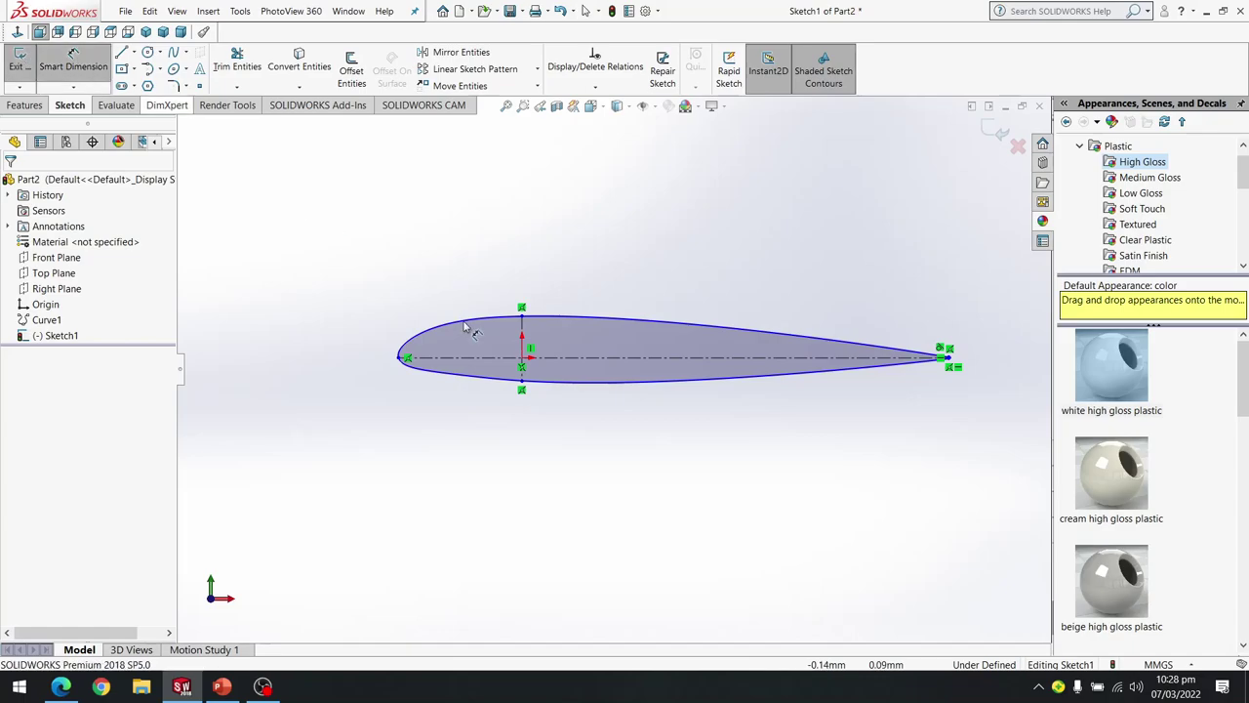
pyautogui.click(659, 375)
pyautogui.click(656, 503)
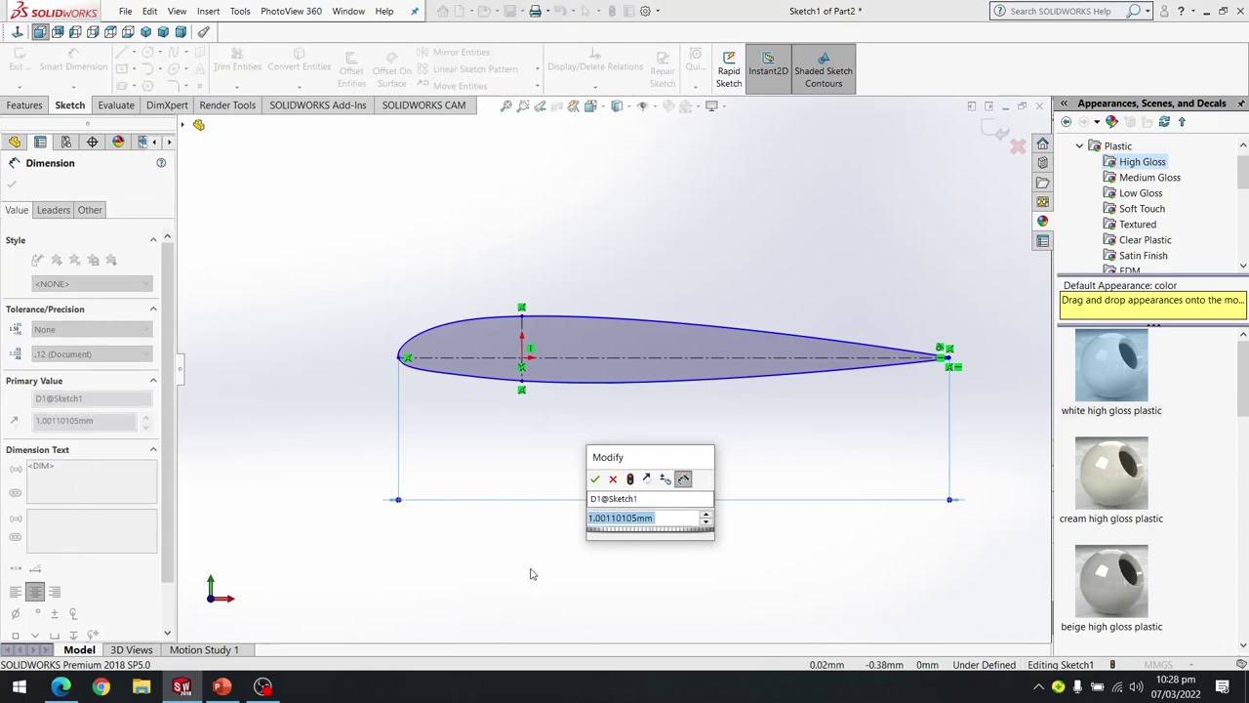
pyautogui.write('100')
pyautogui.press('Return')
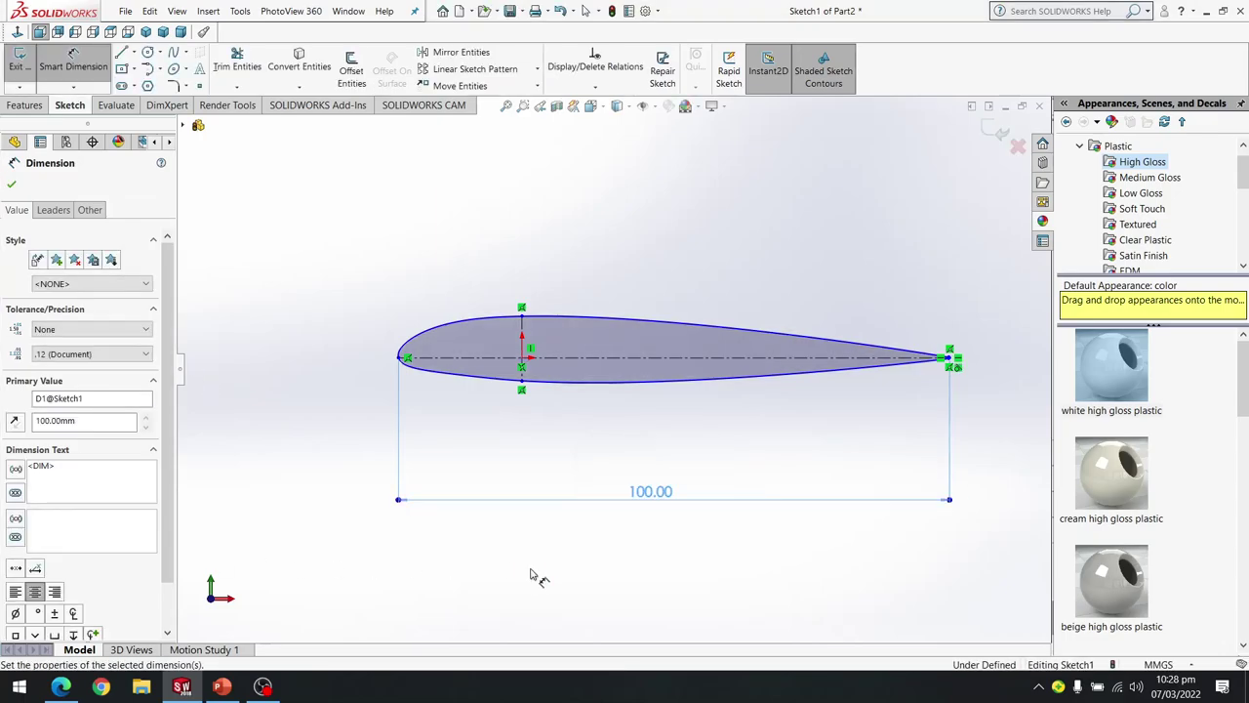
pyautogui.scroll(2, 578, 354)
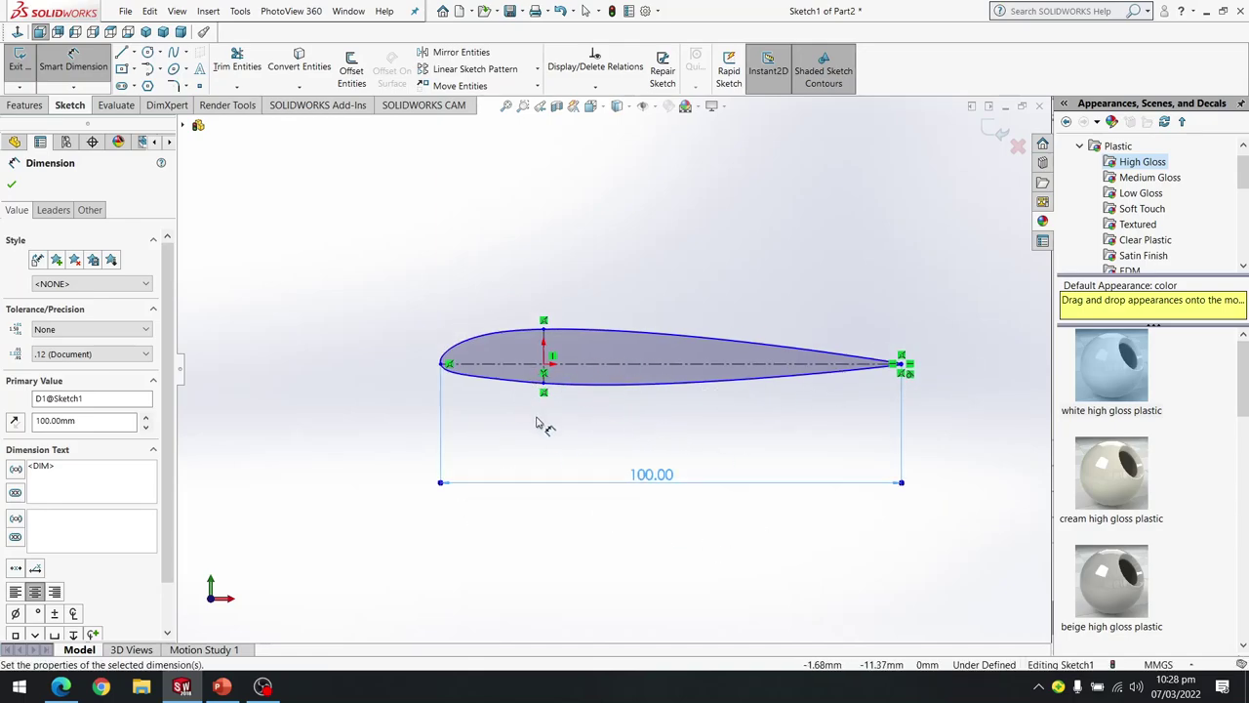
pyautogui.click(12, 186)
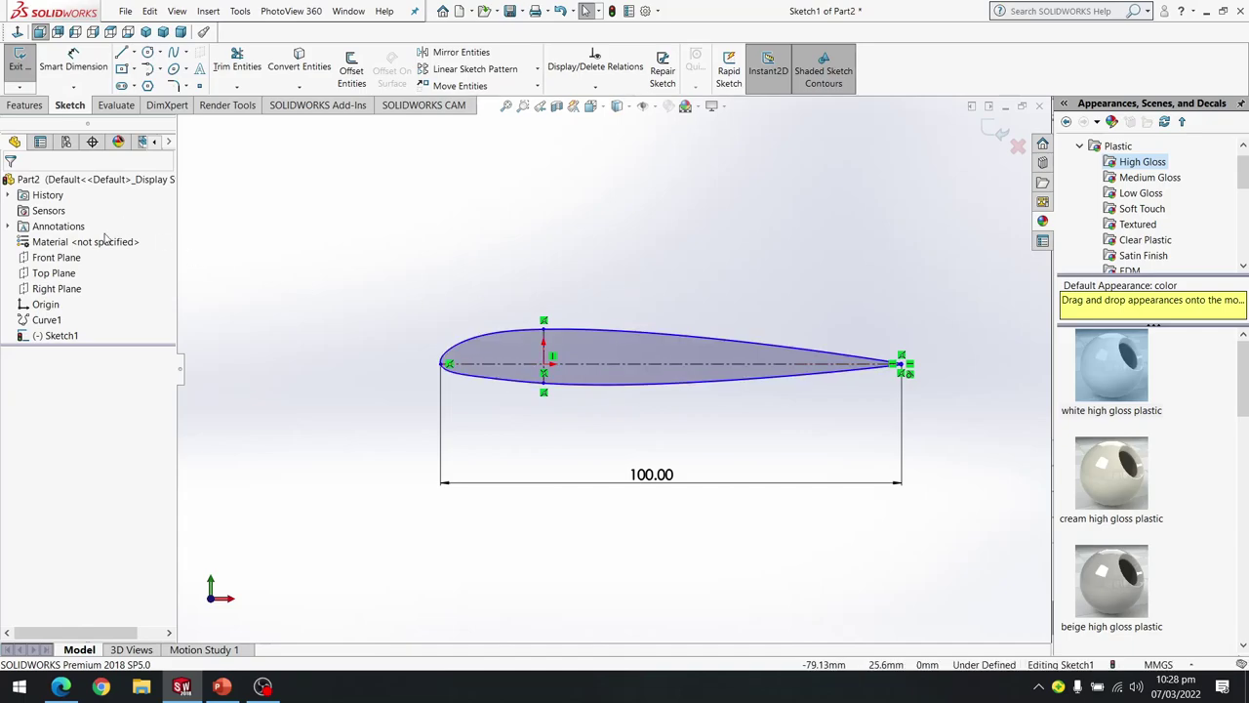
# Exit the airfoil sketch and switch to the PowerPoint slide to review the wing's span, amplitude and wavelength.
pyautogui.click(18, 60)
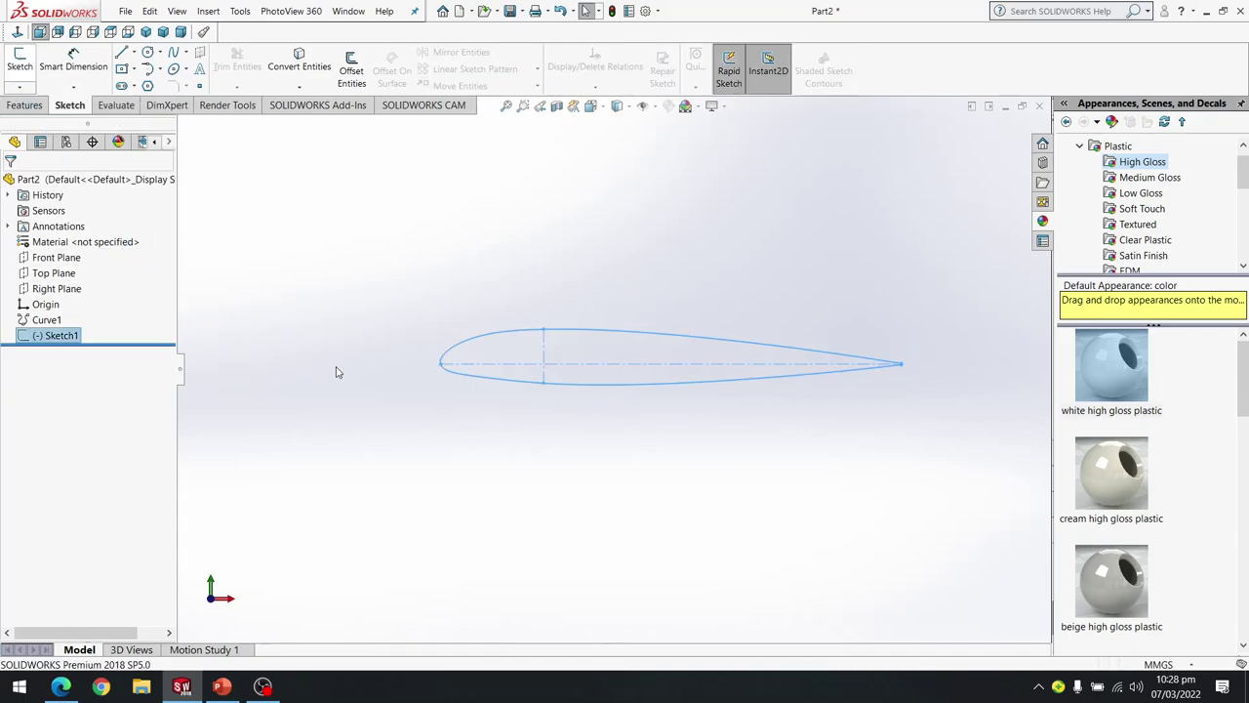
pyautogui.moveTo(556, 234)
pyautogui.mouseDown(button='middle')
pyautogui.moveTo(521, 312)
pyautogui.moveTo(585, 312)
pyautogui.moveTo(538, 256)
pyautogui.moveTo(535, 381)
pyautogui.moveTo(584, 307)
pyautogui.mouseUp(button='middle')
pyautogui.moveTo(652, 271); pyautogui.dragTo(525, 385, button='middle')
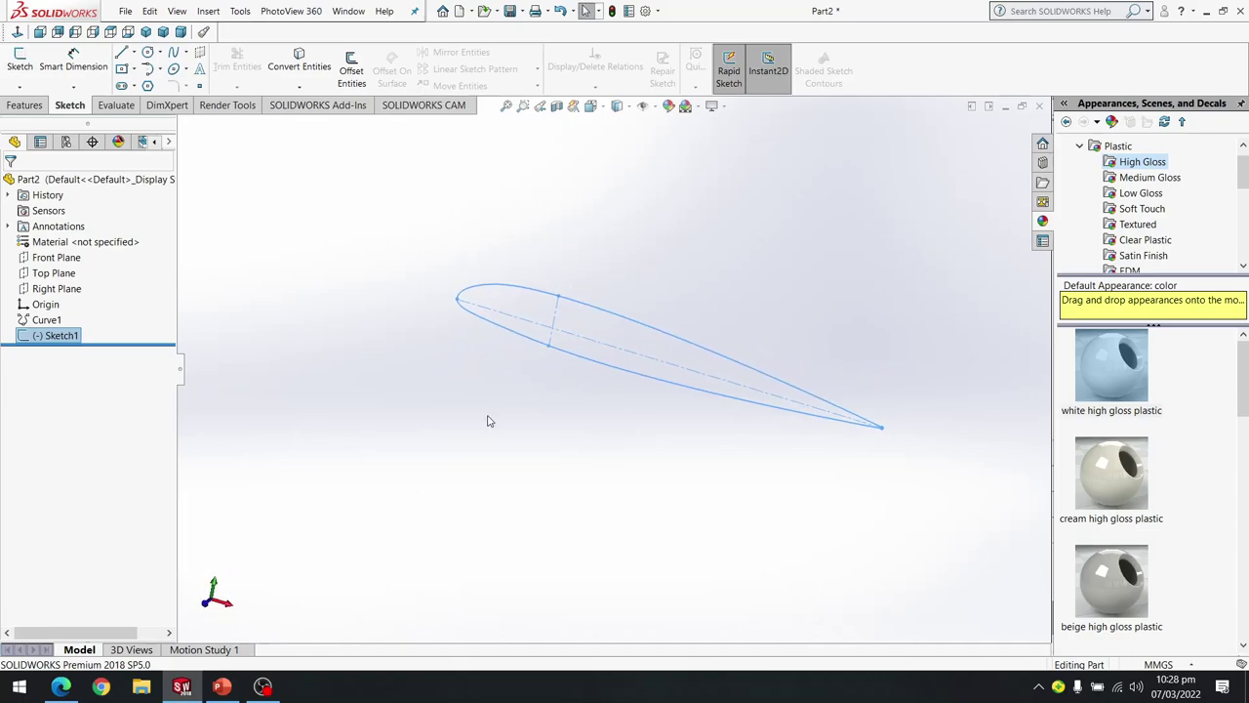
pyautogui.click(222, 686)
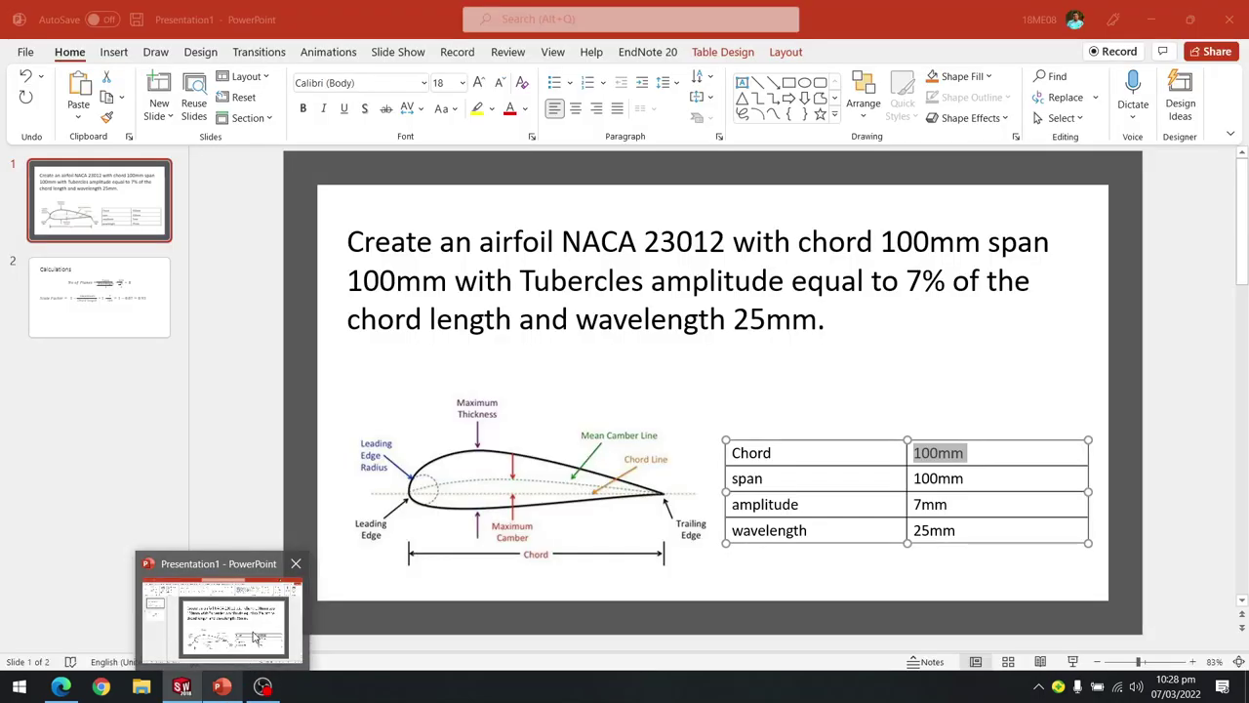
pyautogui.click(888, 364)
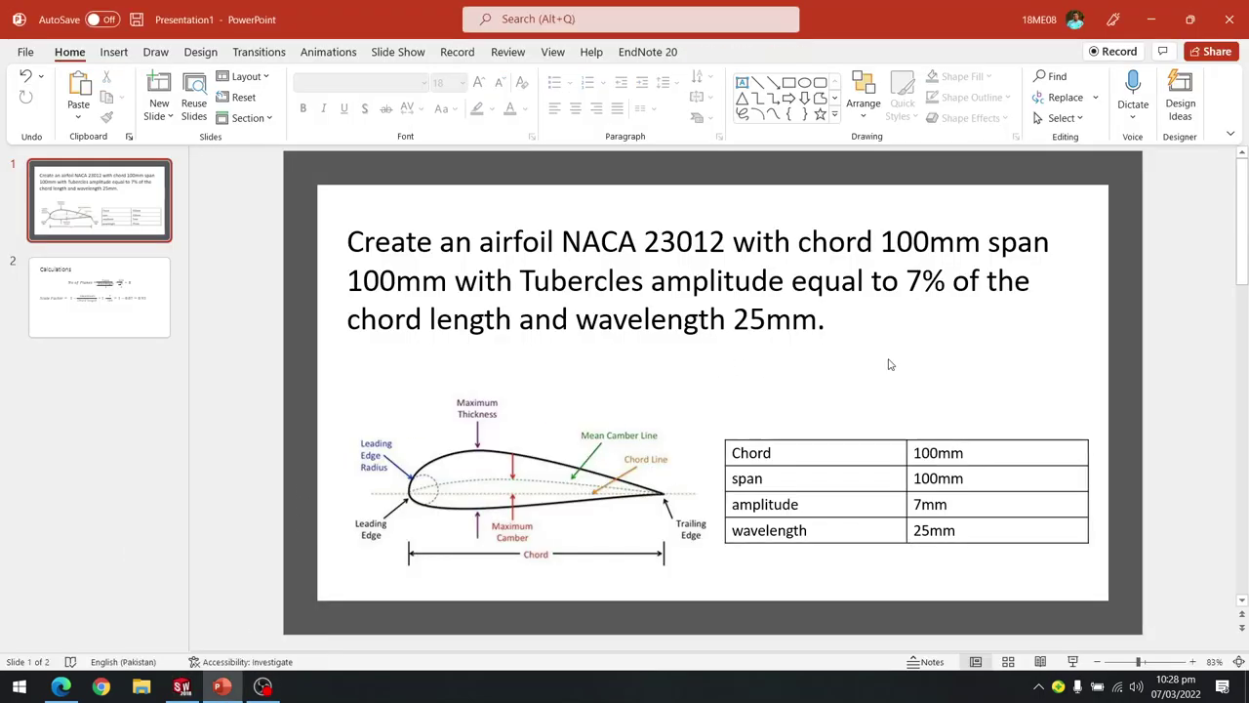
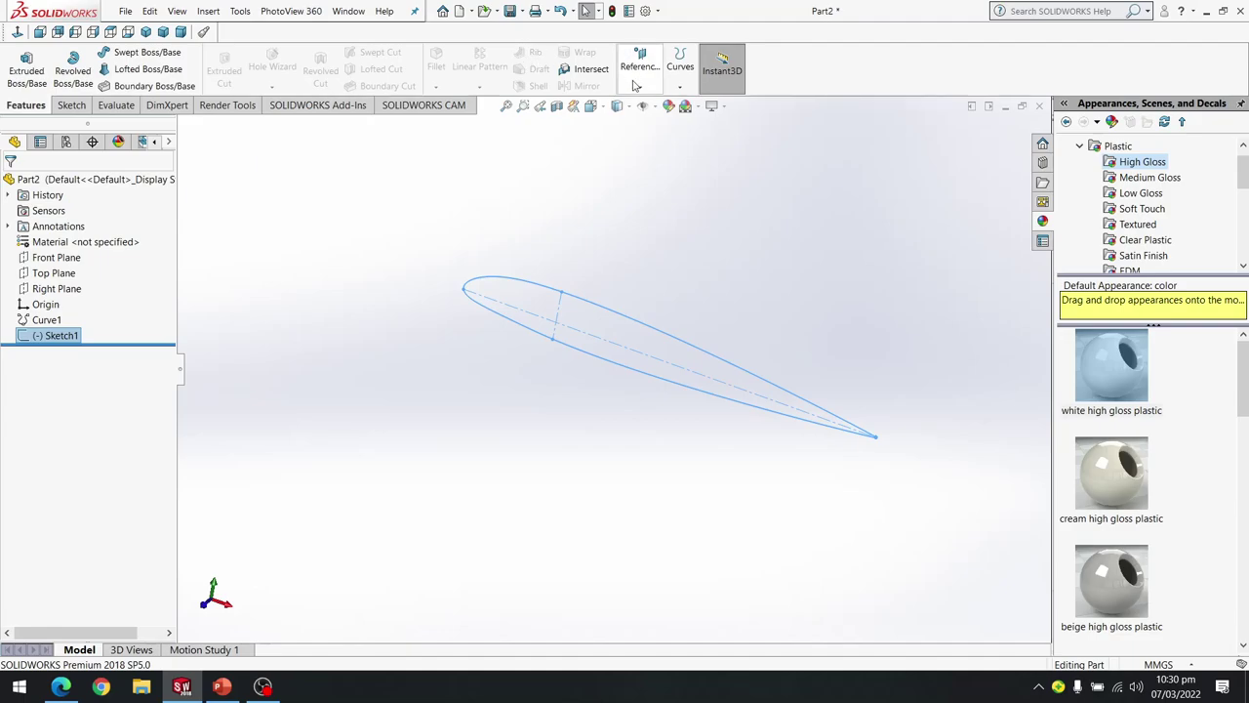
pyautogui.click(640, 60)
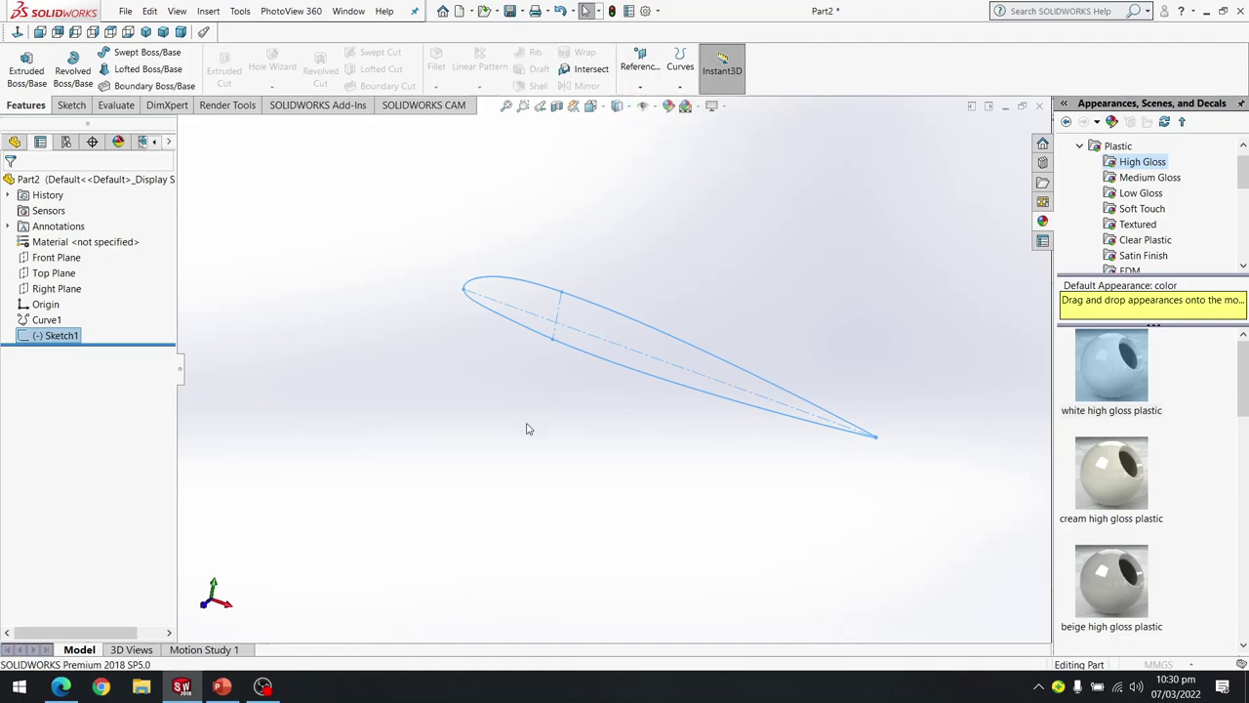
pyautogui.click(182, 125)
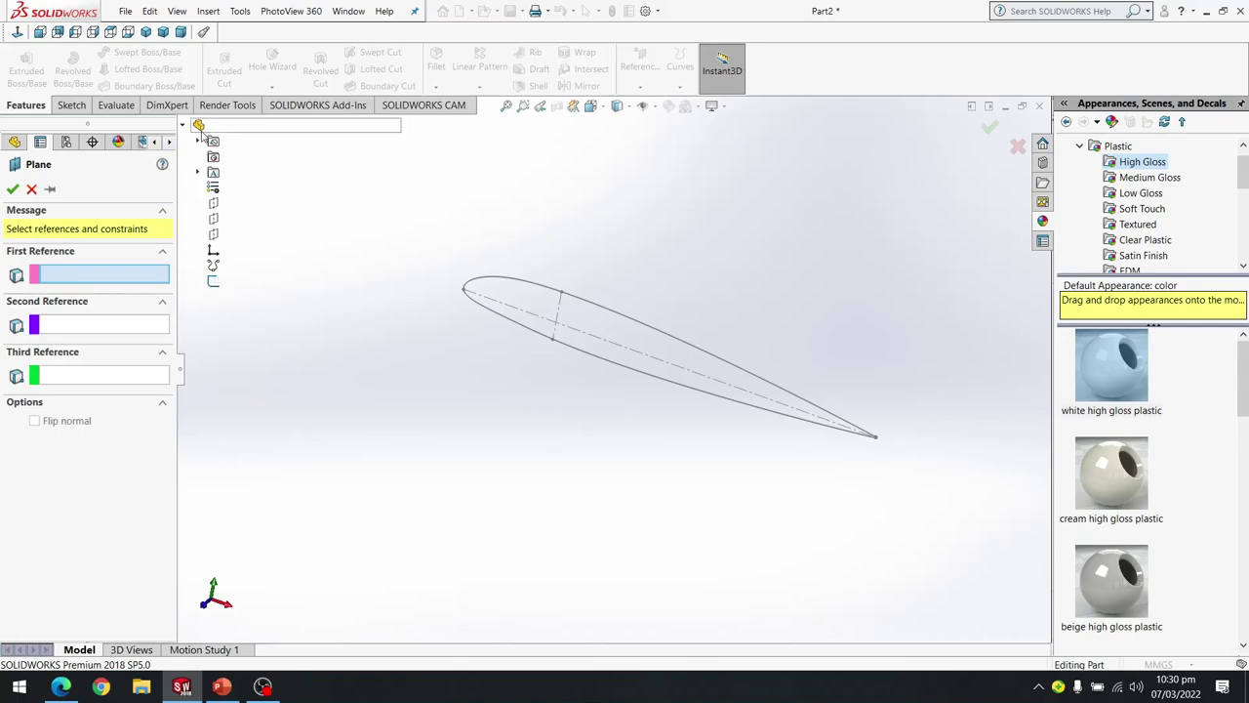
pyautogui.click(197, 142)
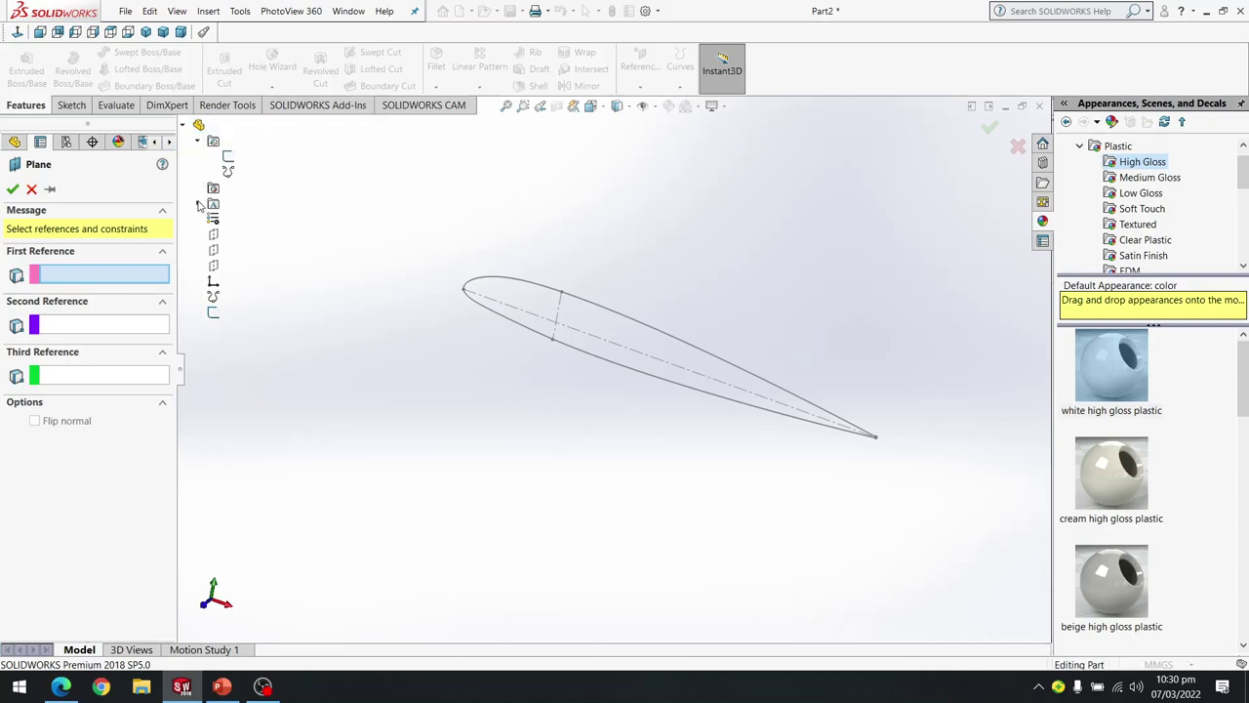
pyautogui.click(197, 206)
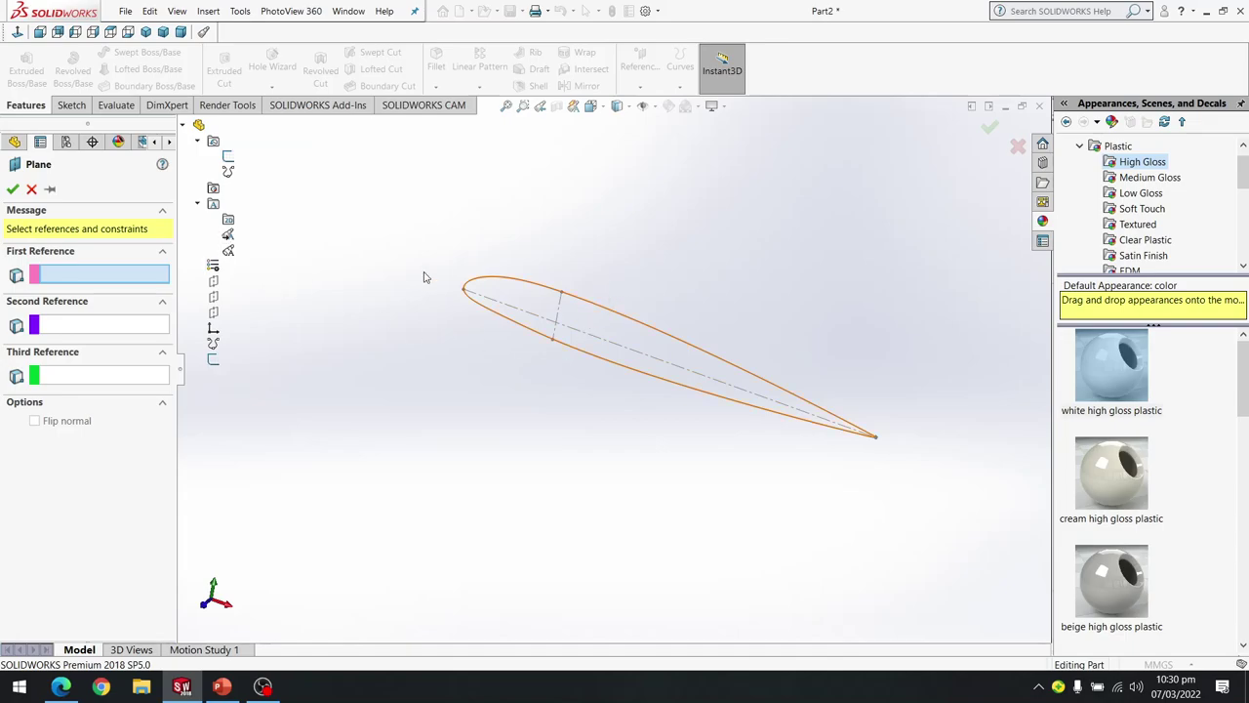
pyautogui.scroll(-3, 467, 252)
pyautogui.click(31, 189)
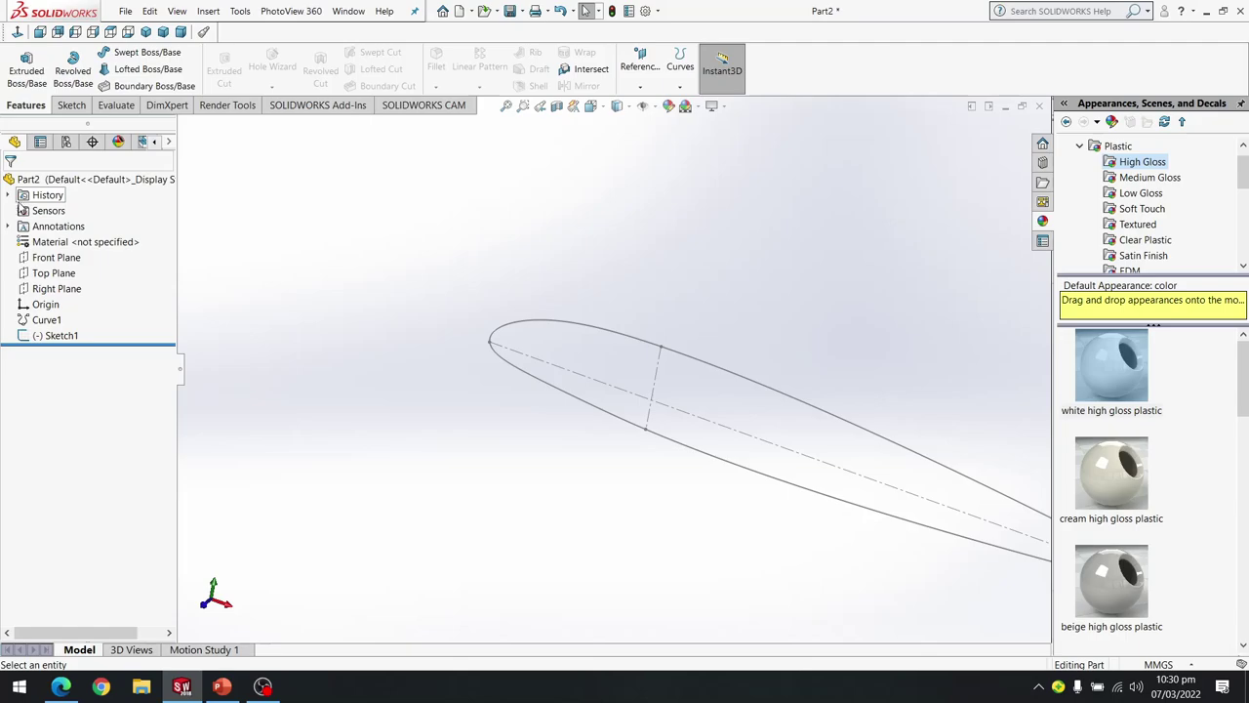
# Create a reference plane offset 12.5 mm from the Front Plane, leaving the offset direction unflipped.
pyautogui.click(9, 196)
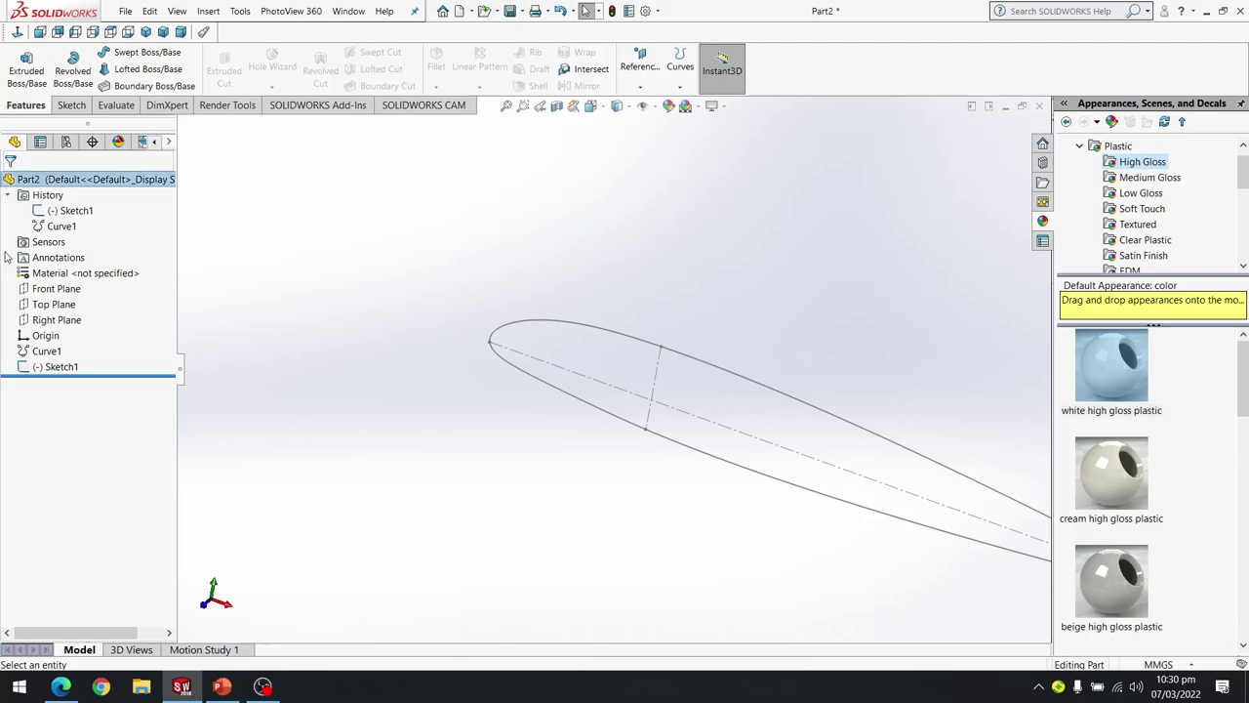
pyautogui.click(8, 256)
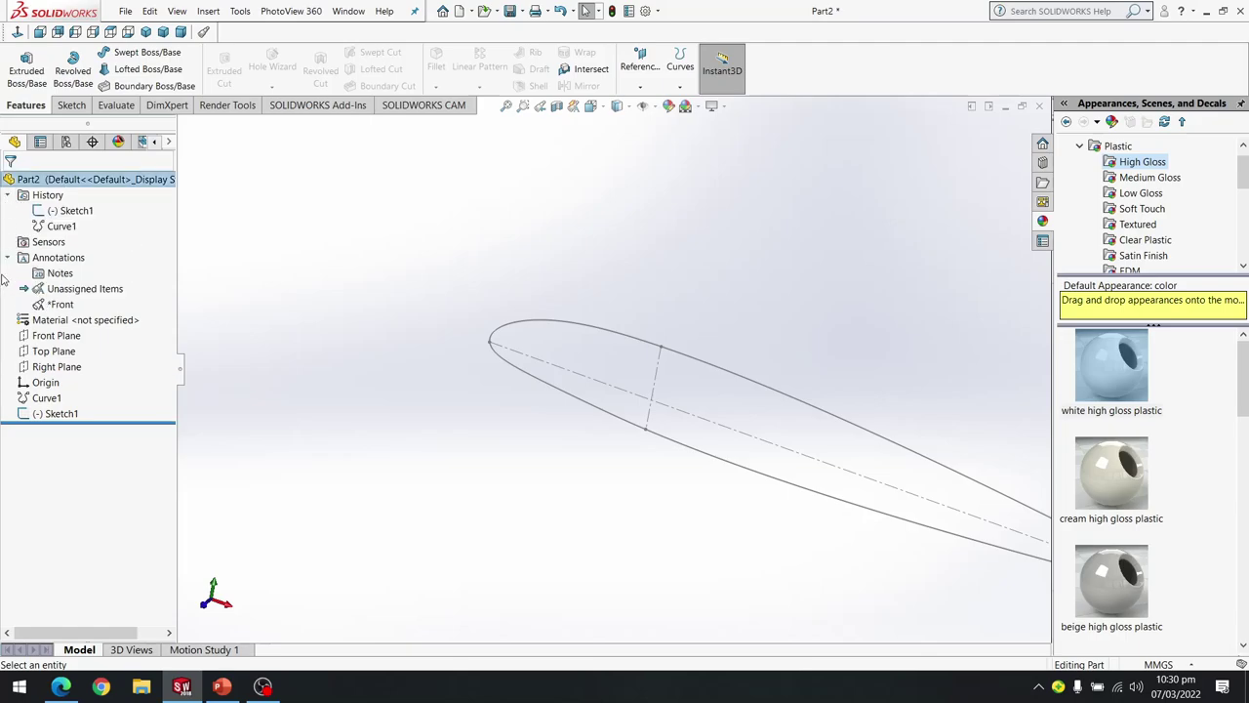
pyautogui.click(55, 336)
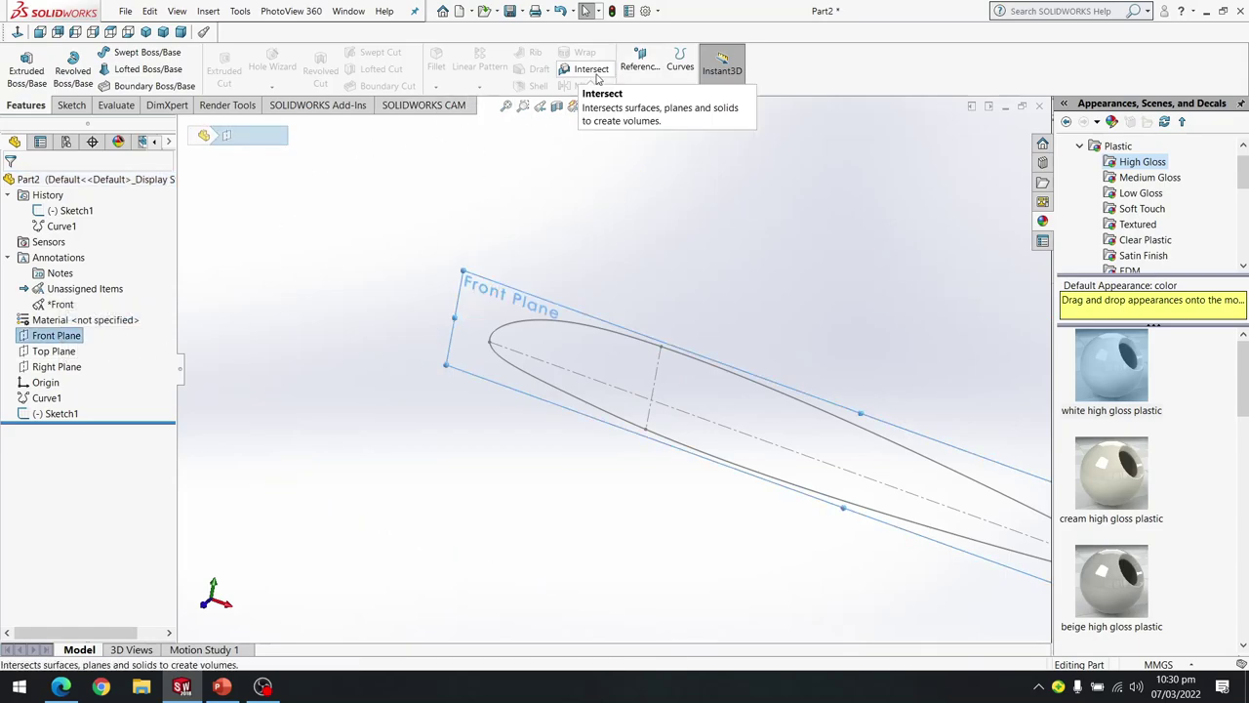
pyautogui.click(640, 68)
pyautogui.click(652, 103)
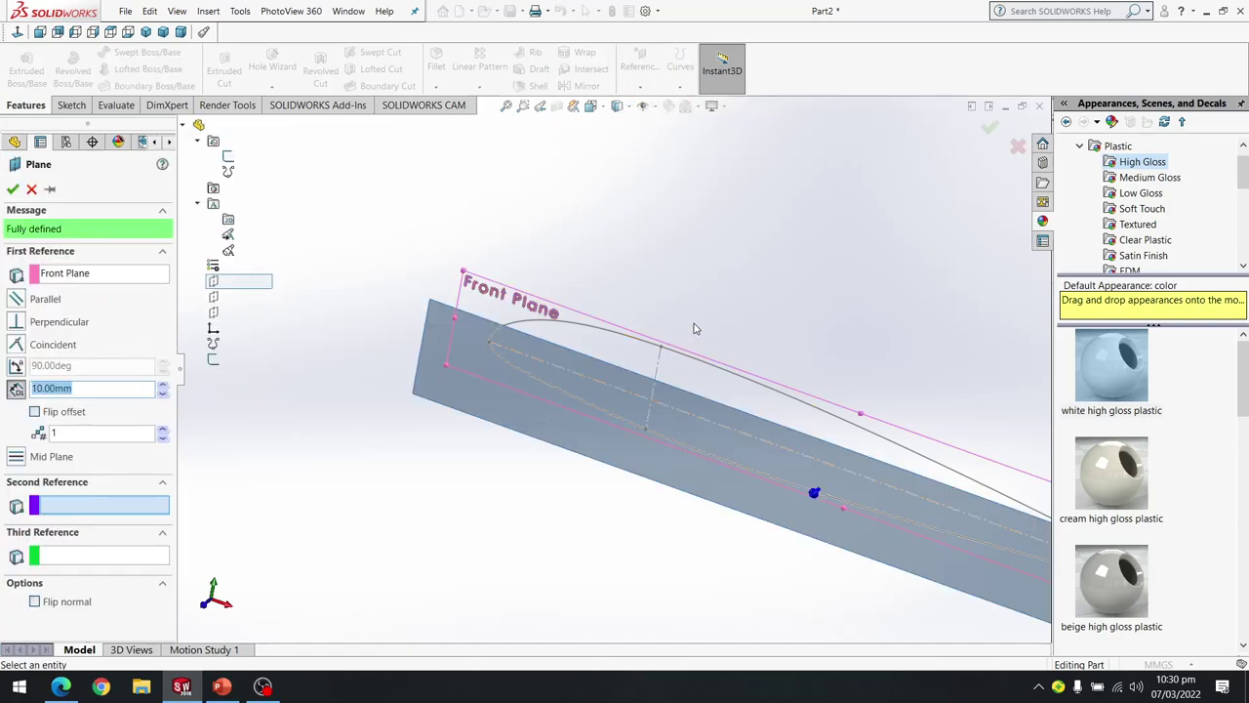
pyautogui.scroll(1, 695, 329)
pyautogui.scroll(-4, 663, 309)
pyautogui.moveTo(713, 325); pyautogui.dragTo(686, 377, button='middle')
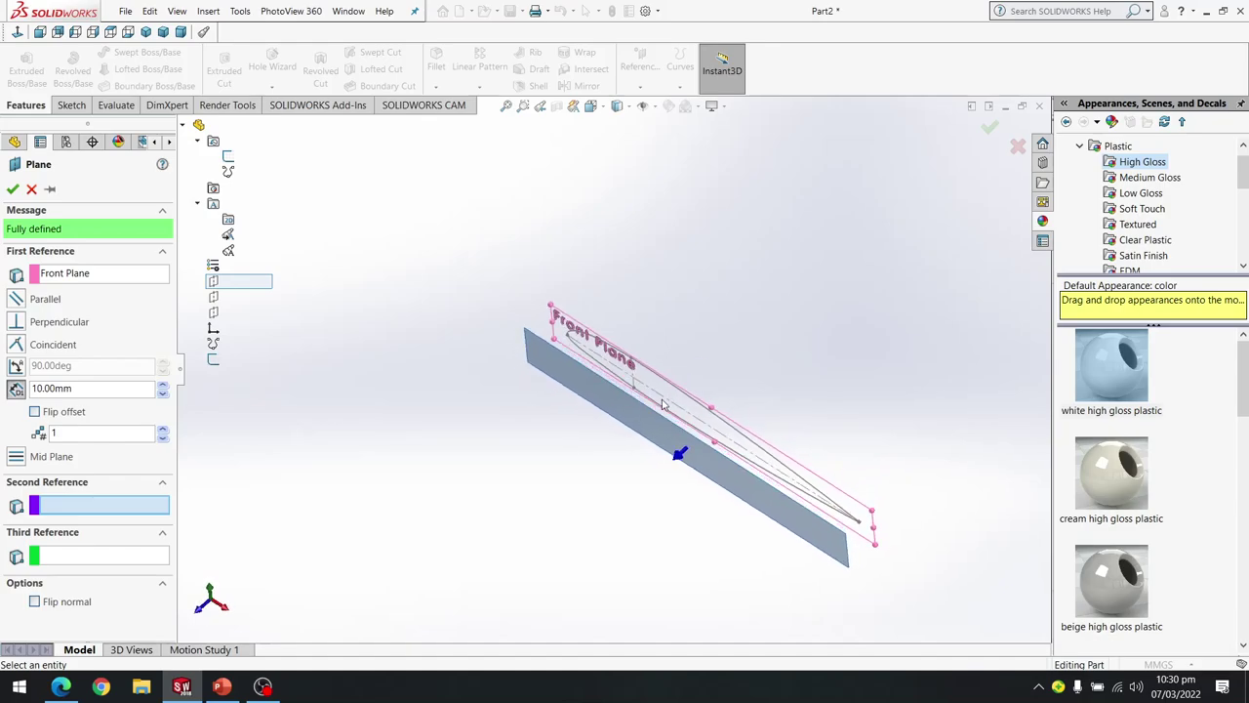
pyautogui.click(68, 388)
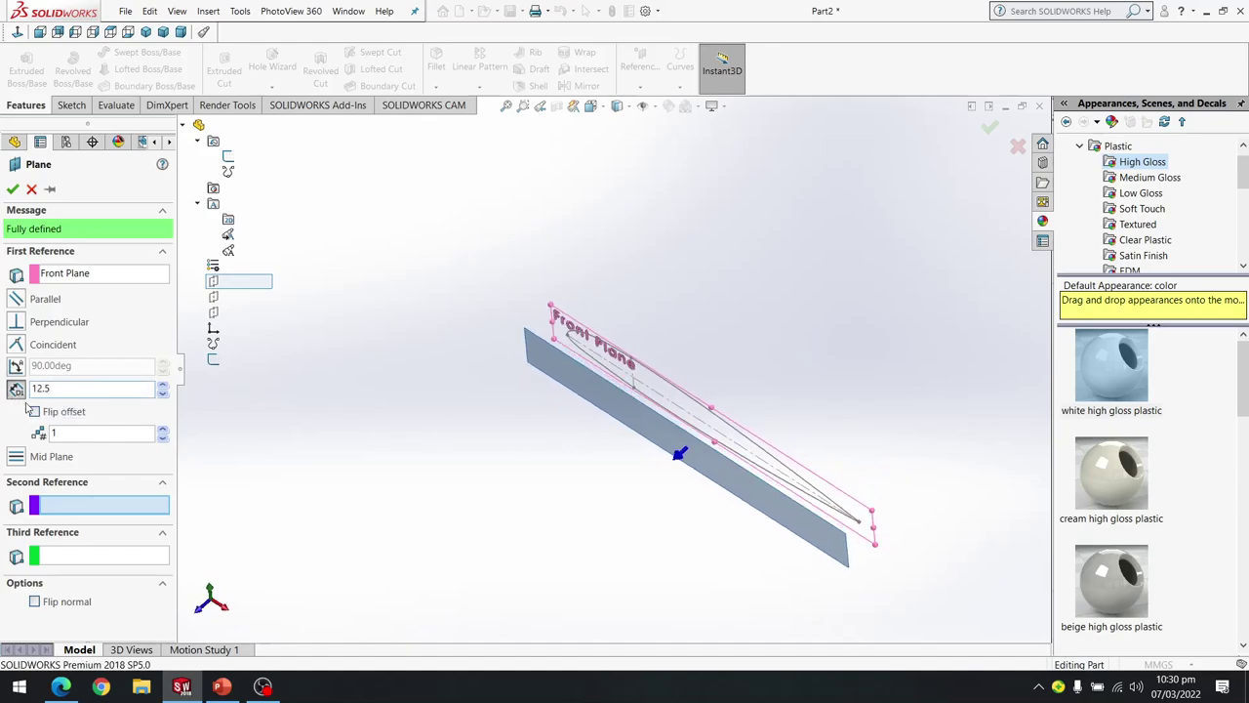
pyautogui.press('Return')
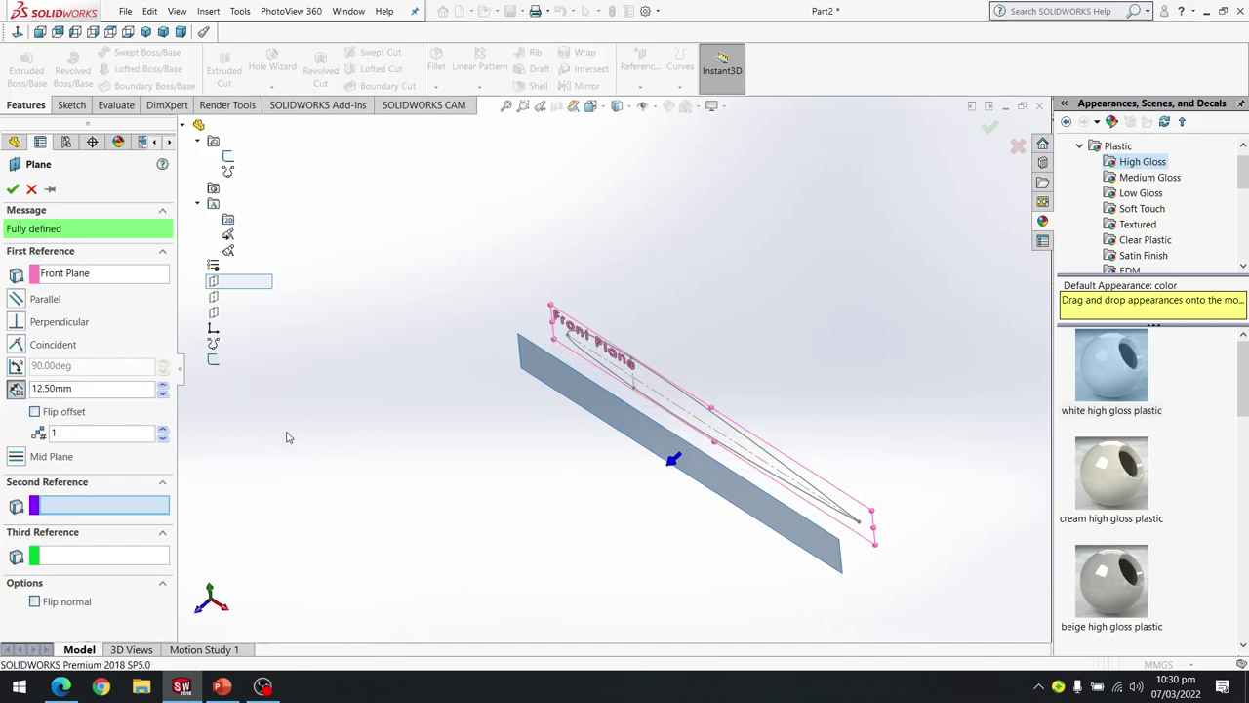
pyautogui.click(13, 190)
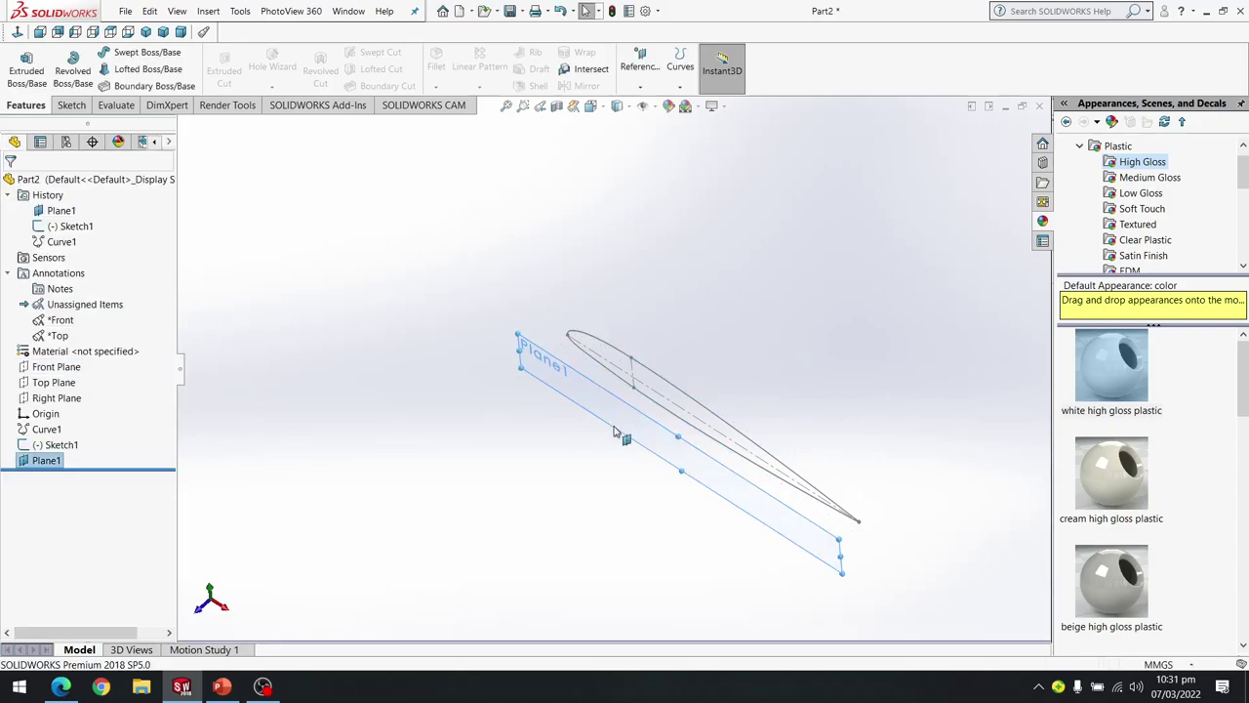
# Start a new sketch on the 12.5 mm offset plane and orient the view normal to that plane.
pyautogui.moveTo(665, 480); pyautogui.dragTo(607, 457, button='middle')
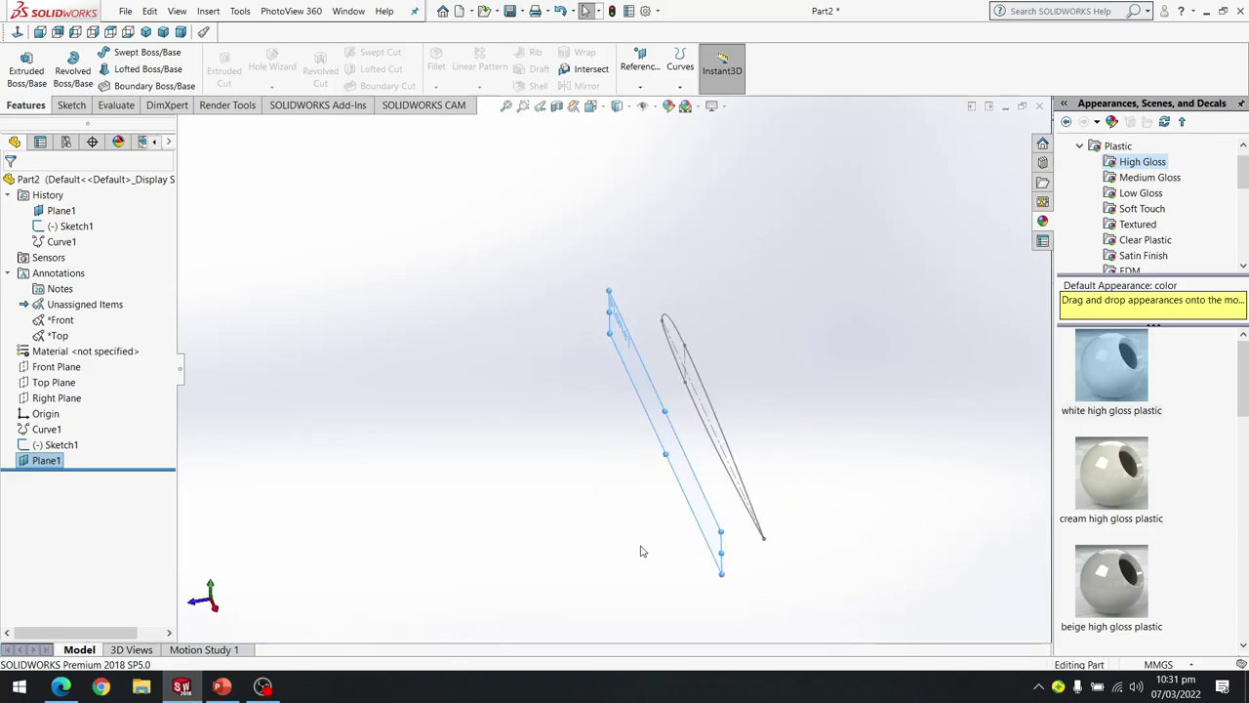
pyautogui.moveTo(640, 551); pyautogui.dragTo(717, 540, button='middle')
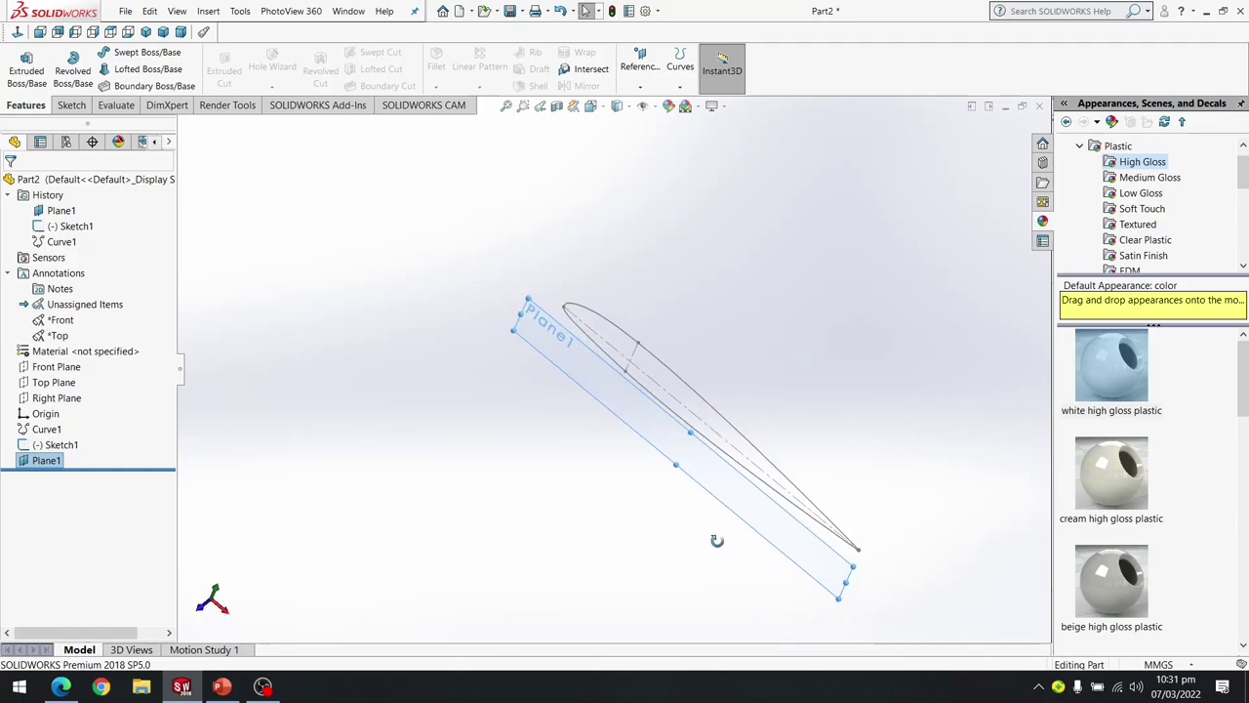
pyautogui.click(818, 547)
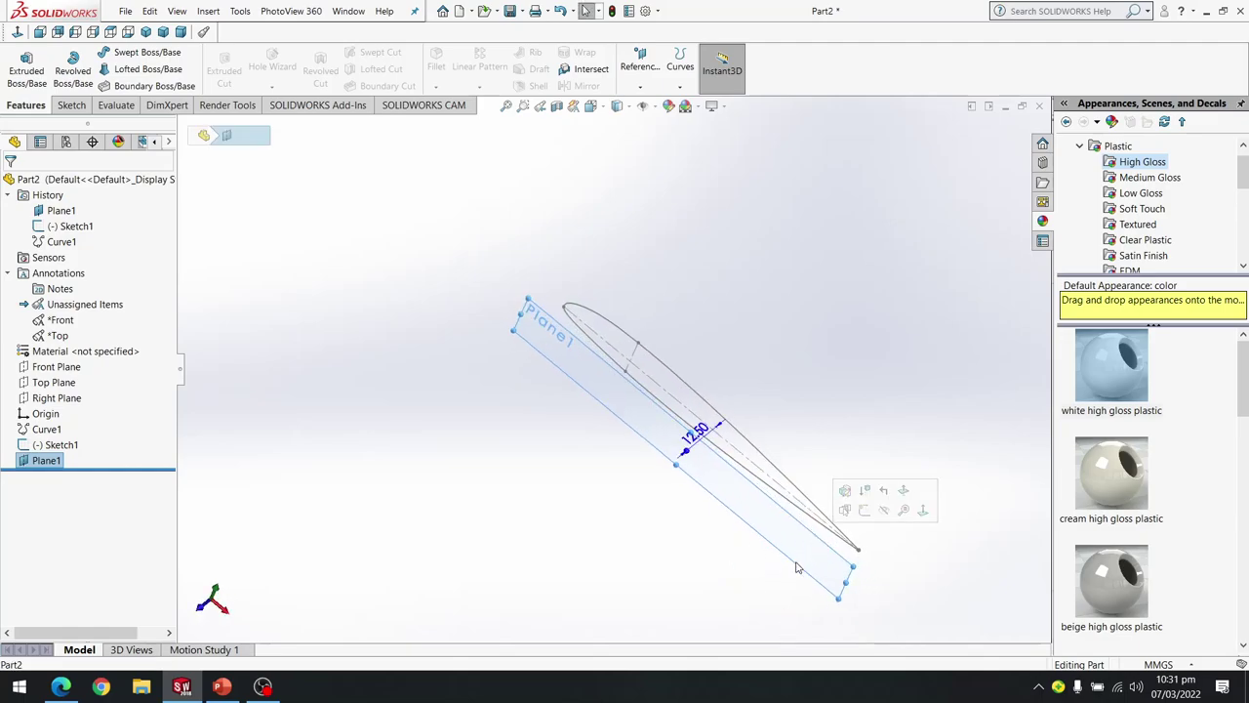
pyautogui.click(70, 105)
pyautogui.click(19, 64)
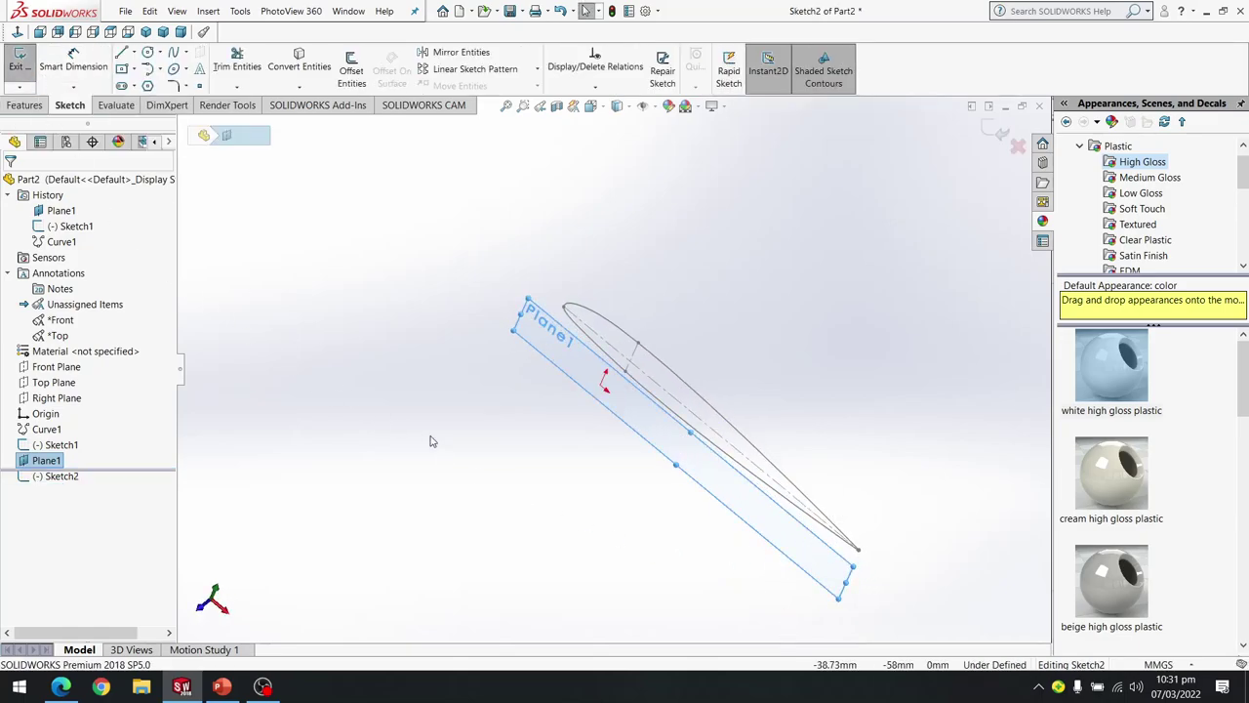
pyautogui.rightClick(725, 488)
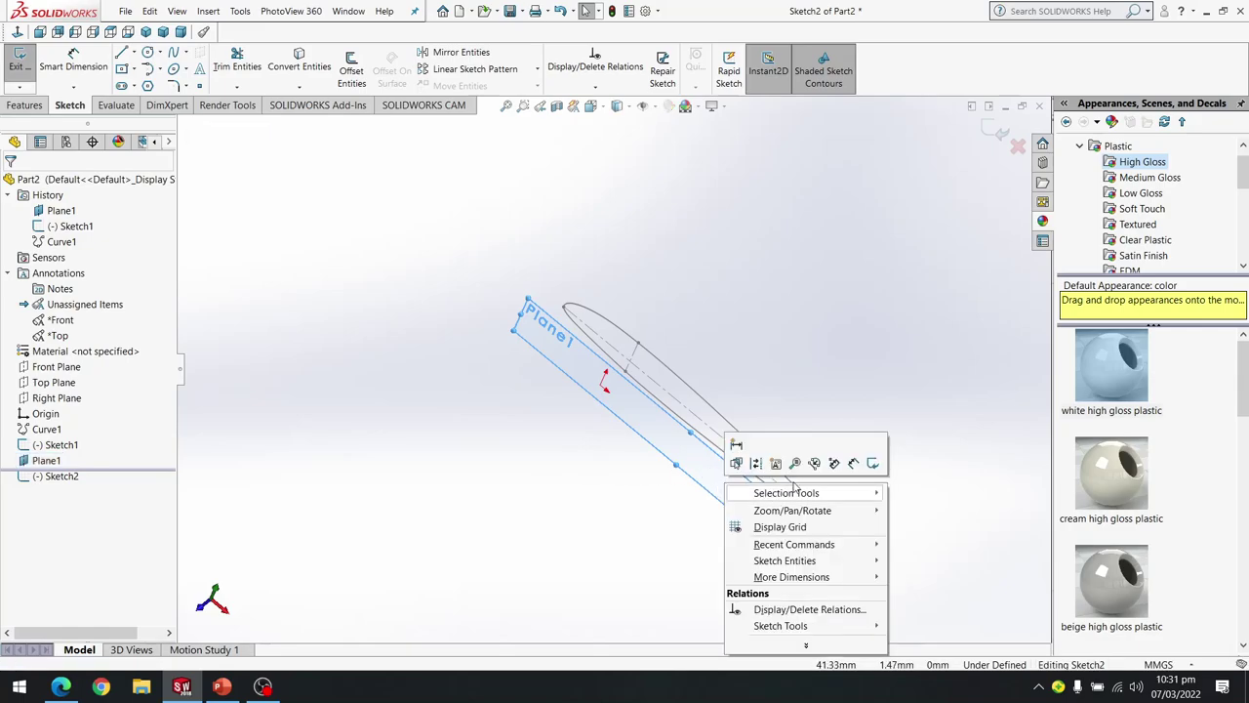
pyautogui.click(654, 436)
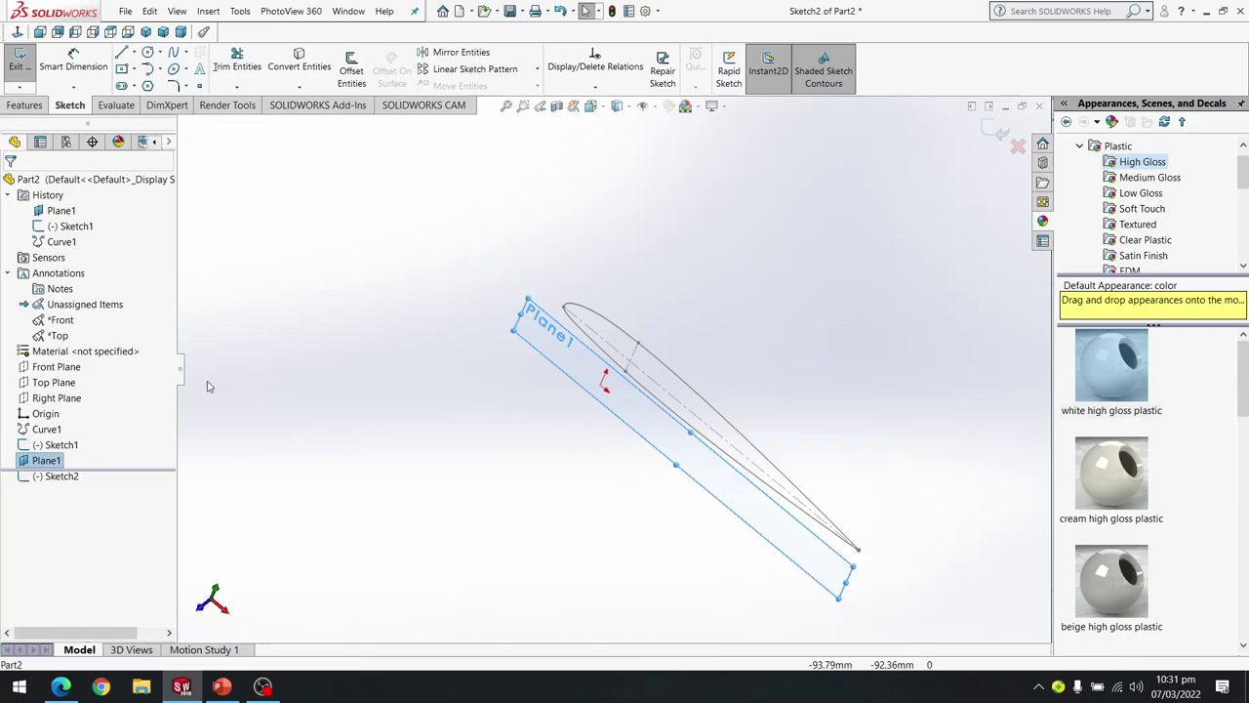
pyautogui.click(43, 464)
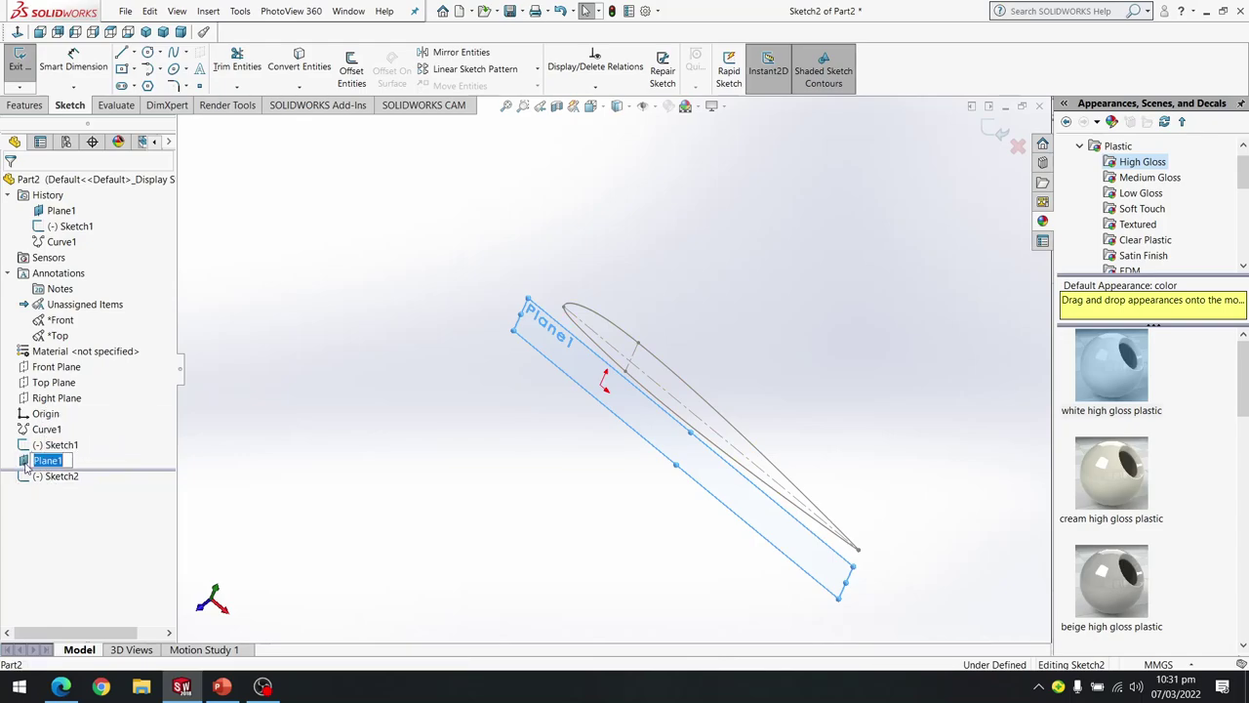
pyautogui.click(99, 450)
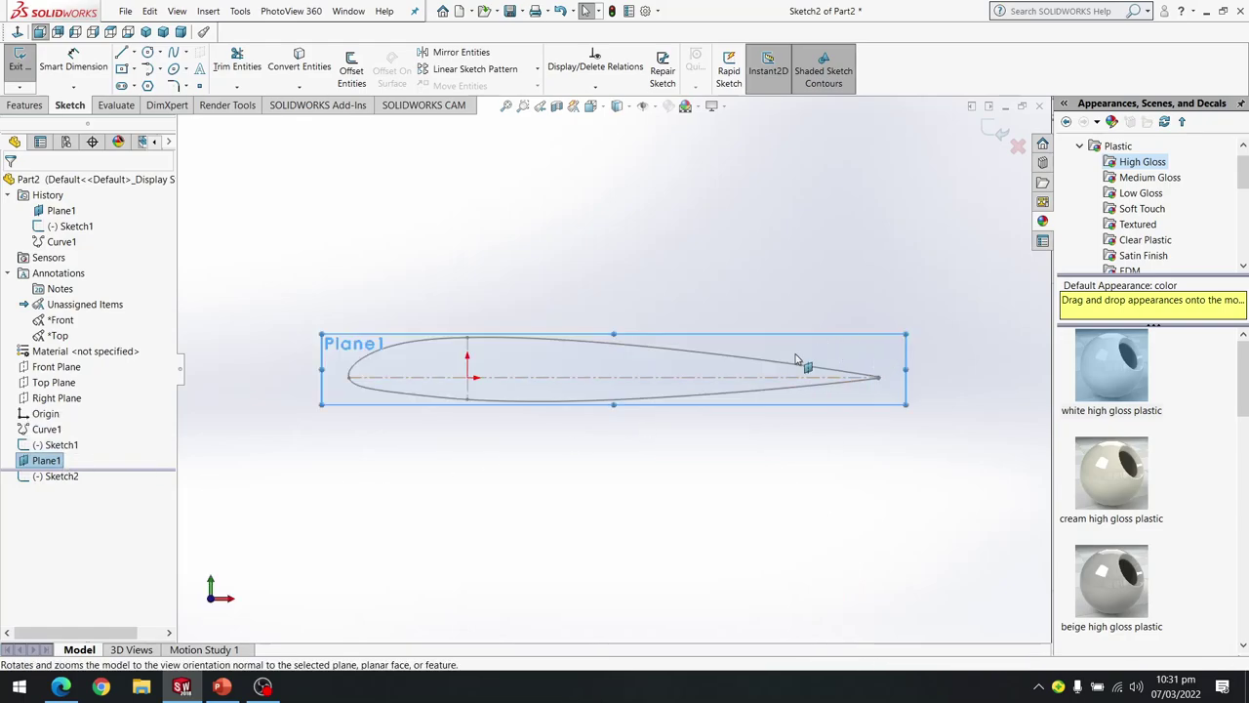
# Convert the first sketch's airfoil contour, including its rounded trailing edge, into entities of the new sketch.
pyautogui.click(590, 380)
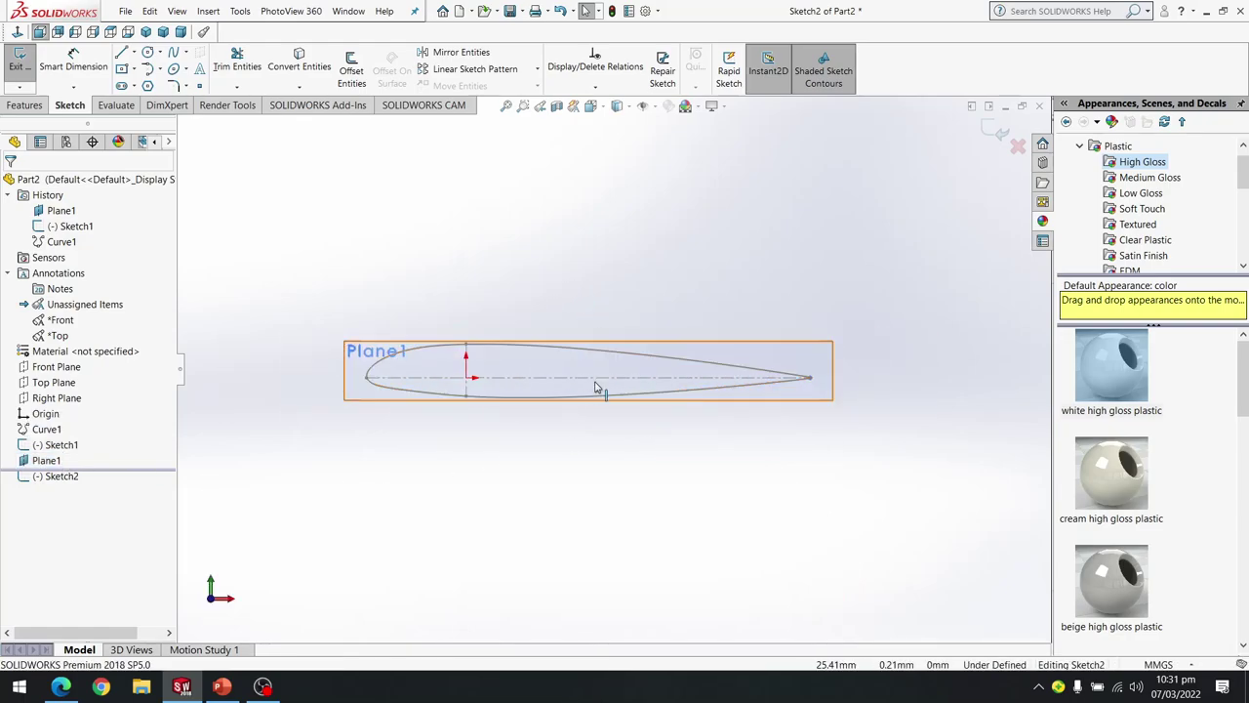
pyautogui.click(681, 364)
pyautogui.scroll(-5, 800, 381)
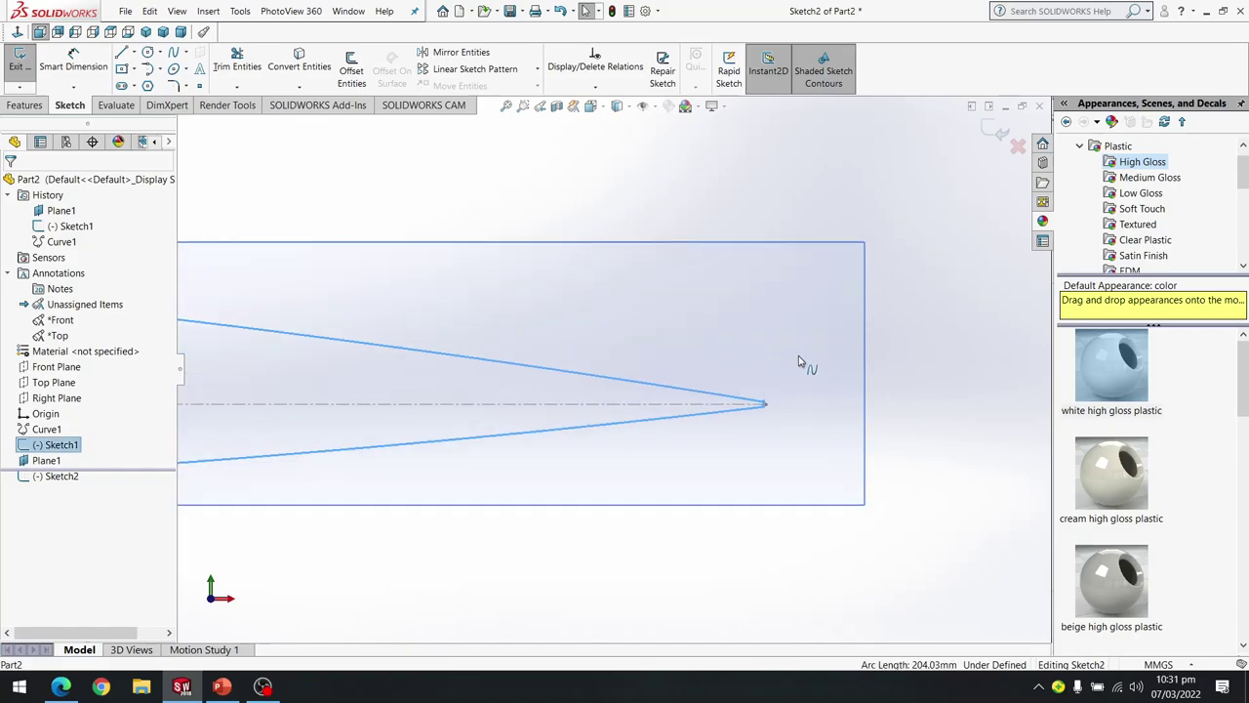
pyautogui.scroll(-3, 727, 374)
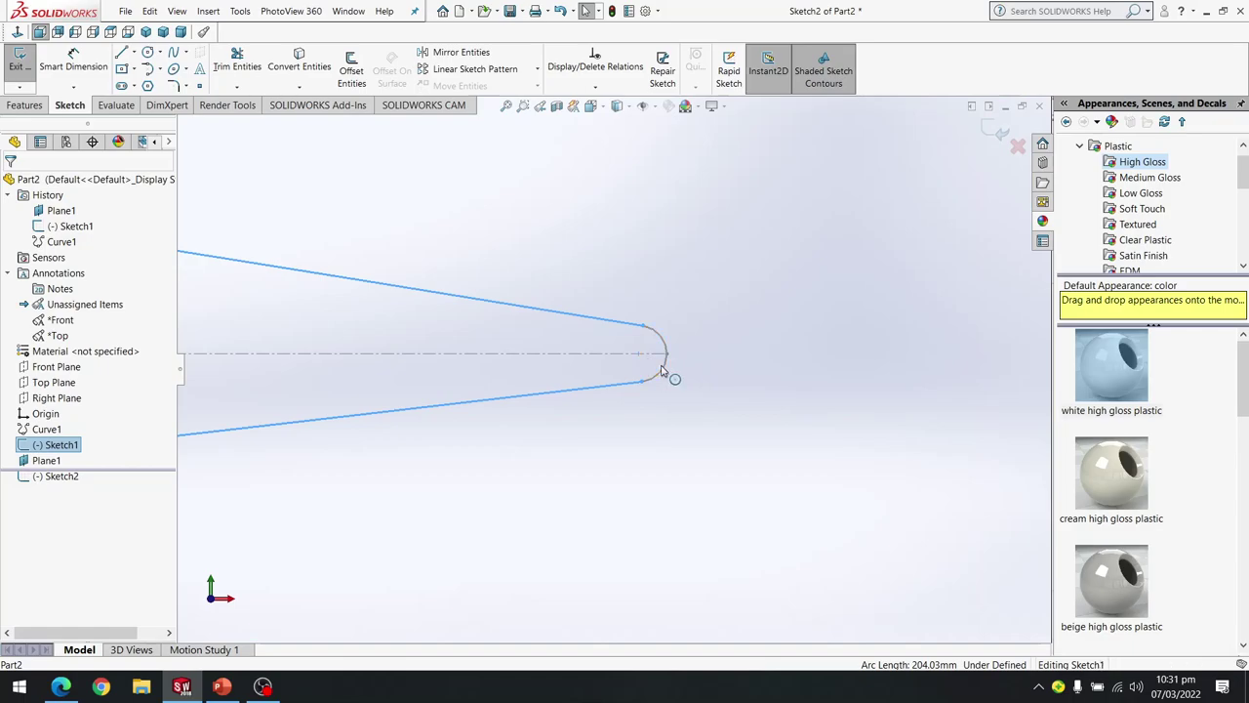
pyautogui.scroll(3, 585, 380)
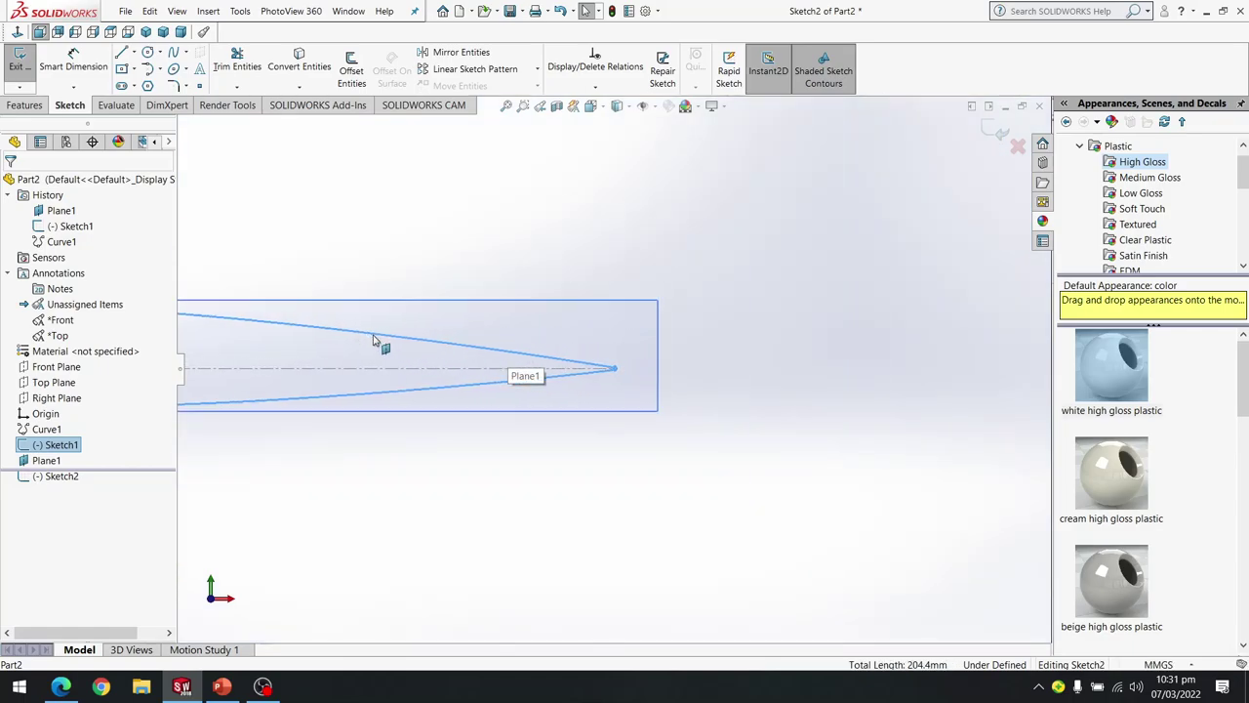
pyautogui.scroll(5, 580, 366)
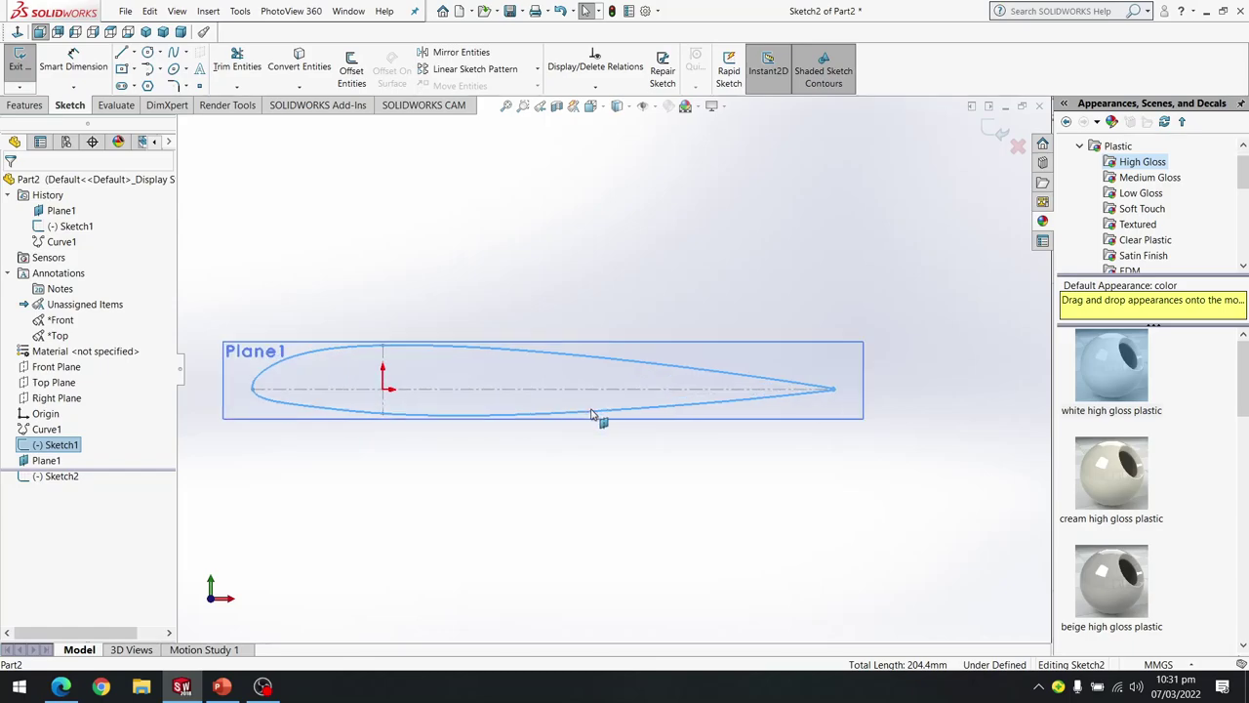
pyautogui.scroll(-1, 591, 414)
pyautogui.scroll(1, 439, 351)
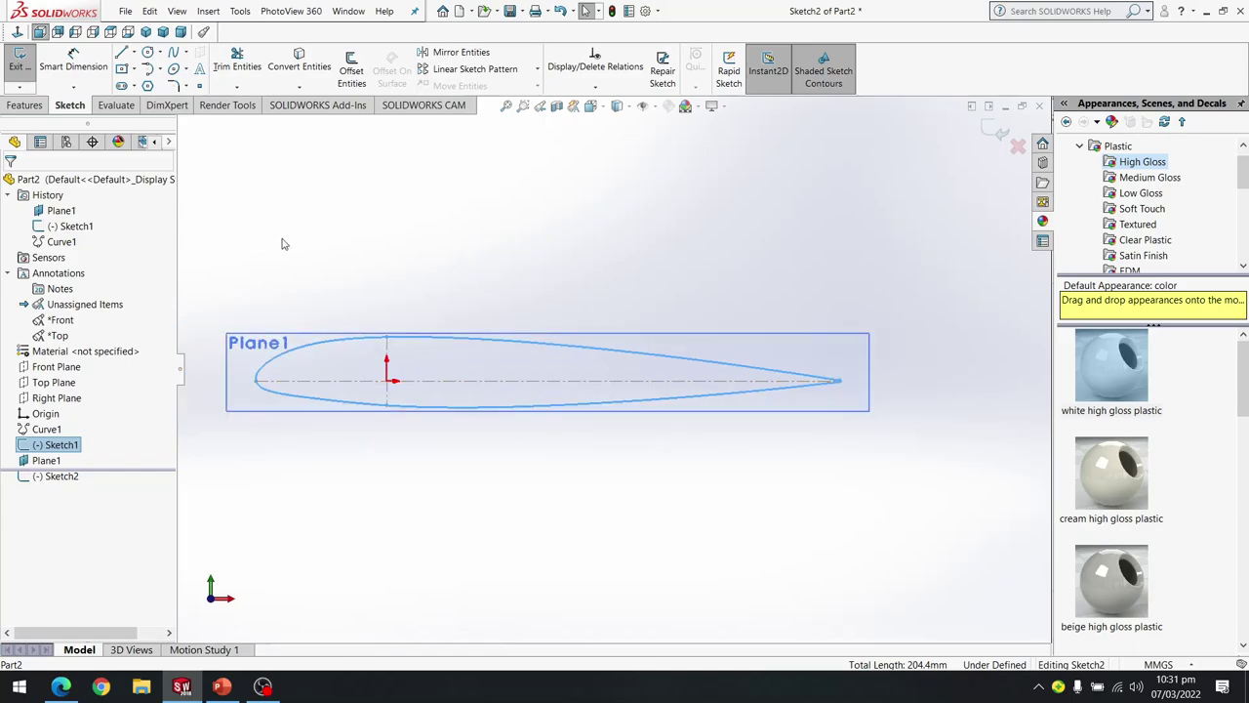
pyautogui.click(298, 66)
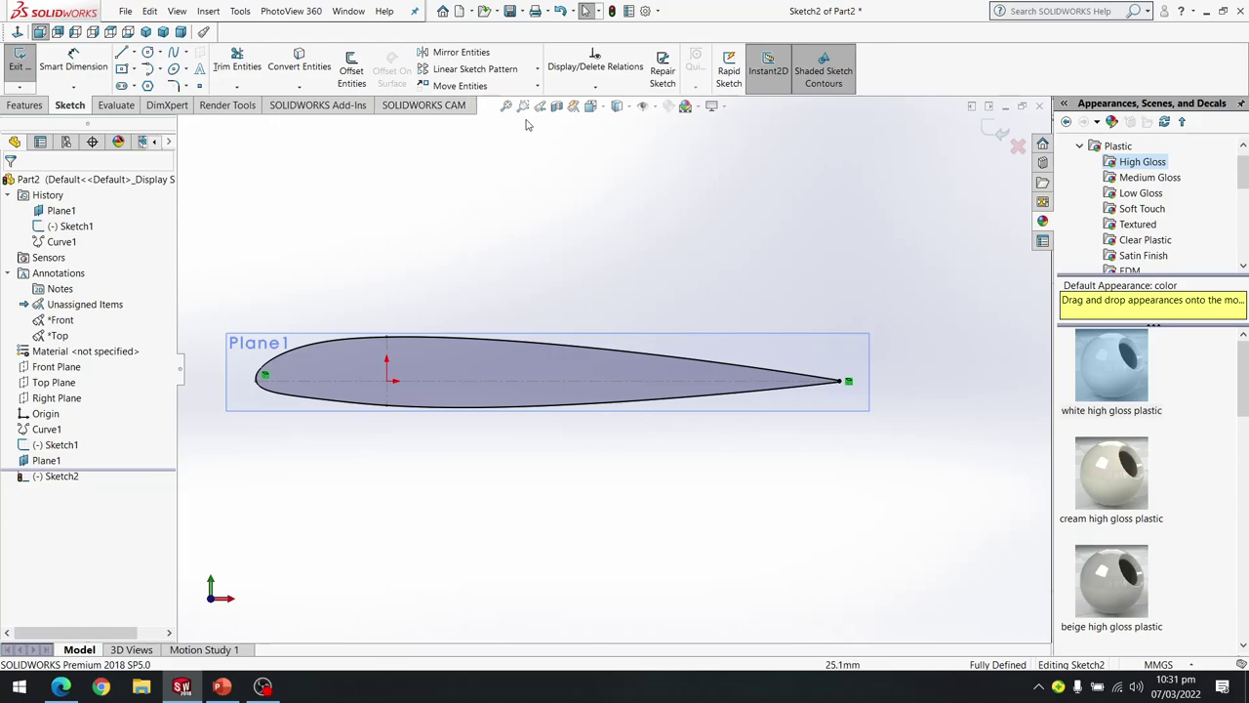
# Start Scale Entities and choose the converted airfoil spline and the trailing-edge arc as the entities to scale.
pyautogui.click(537, 86)
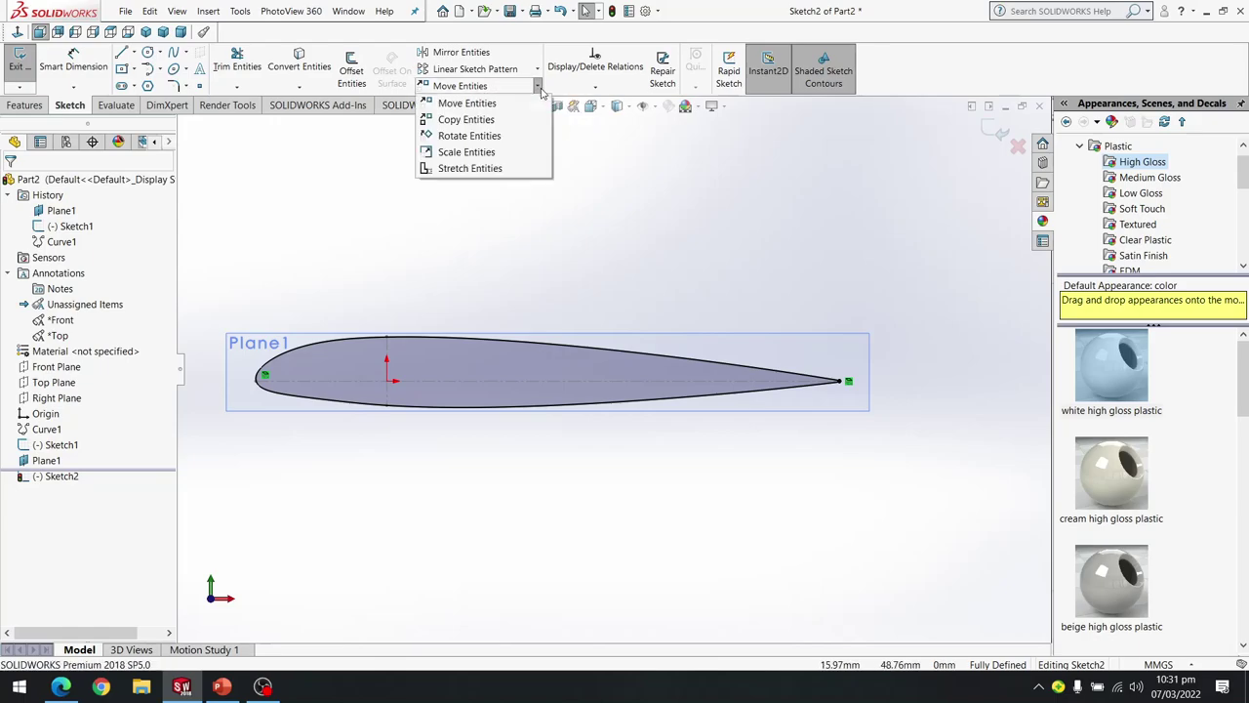
pyautogui.click(492, 153)
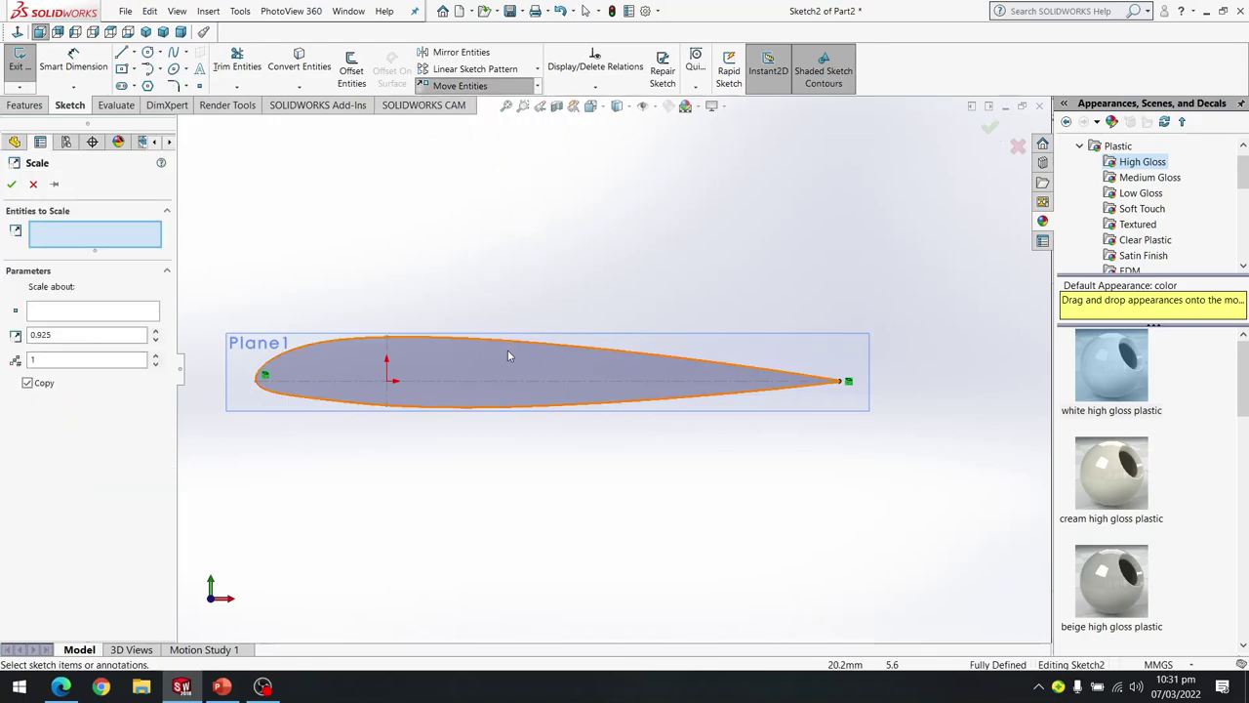
pyautogui.click(558, 348)
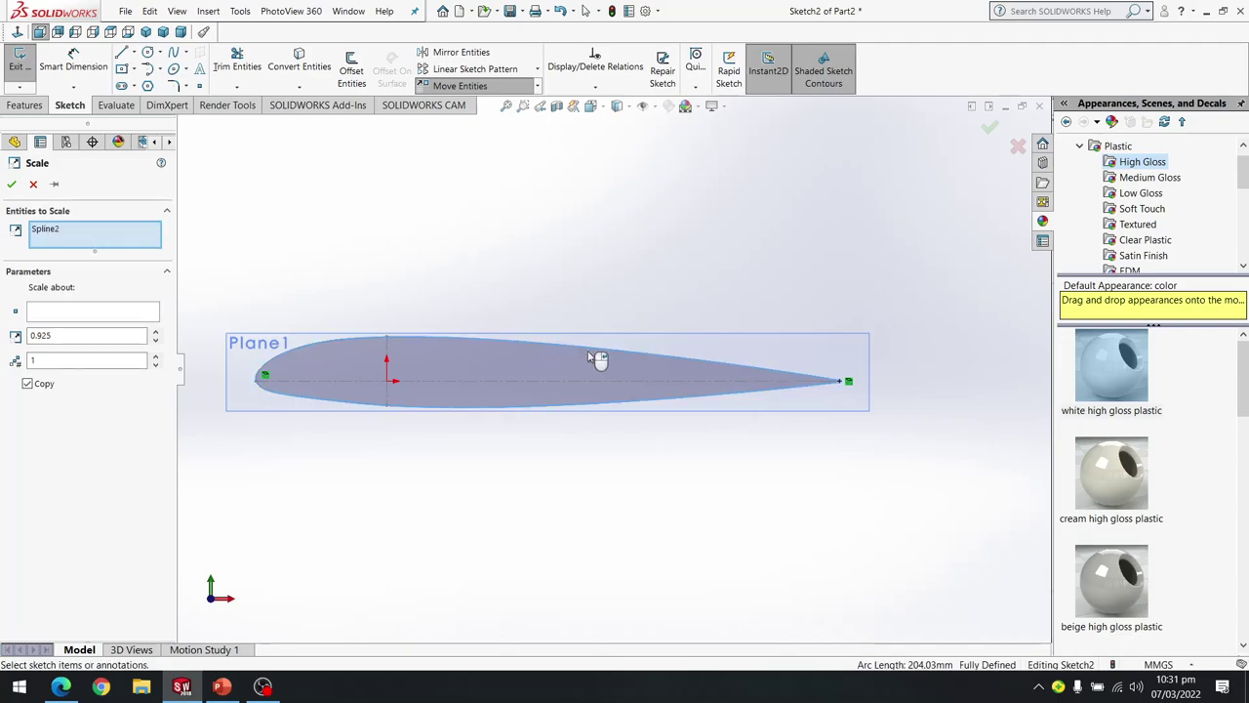
pyautogui.scroll(-6, 844, 381)
pyautogui.scroll(-3, 767, 327)
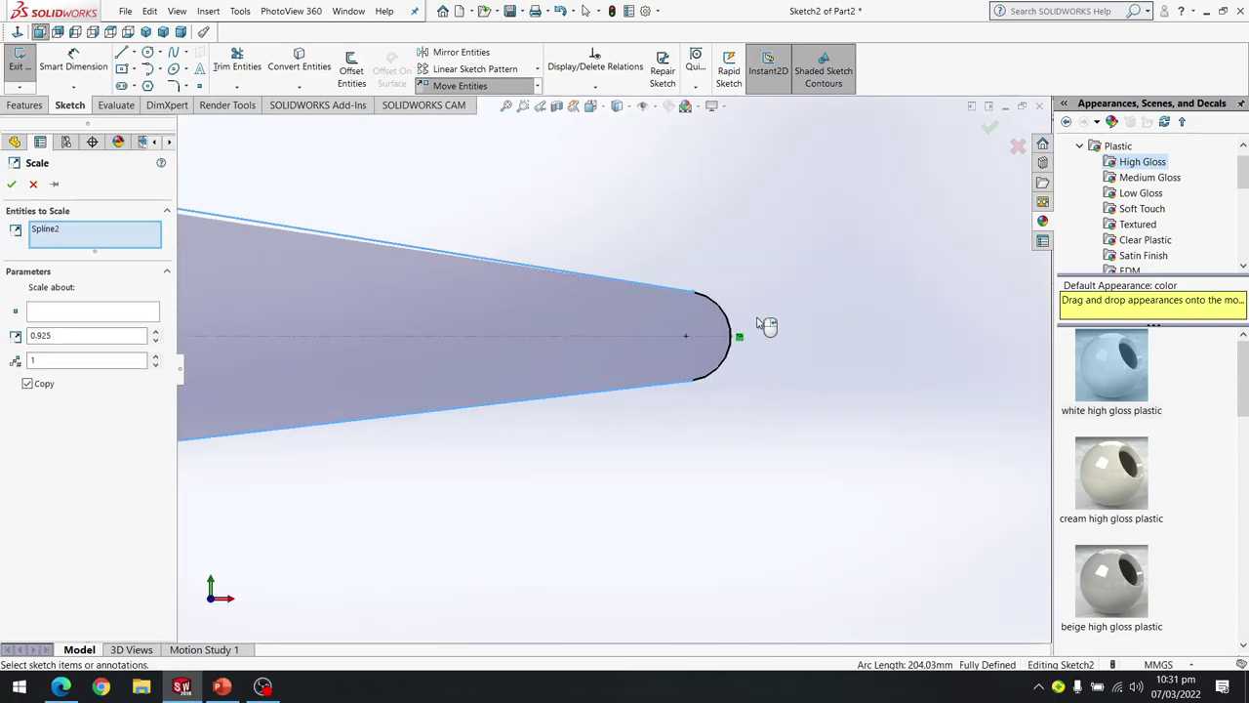
pyautogui.click(719, 314)
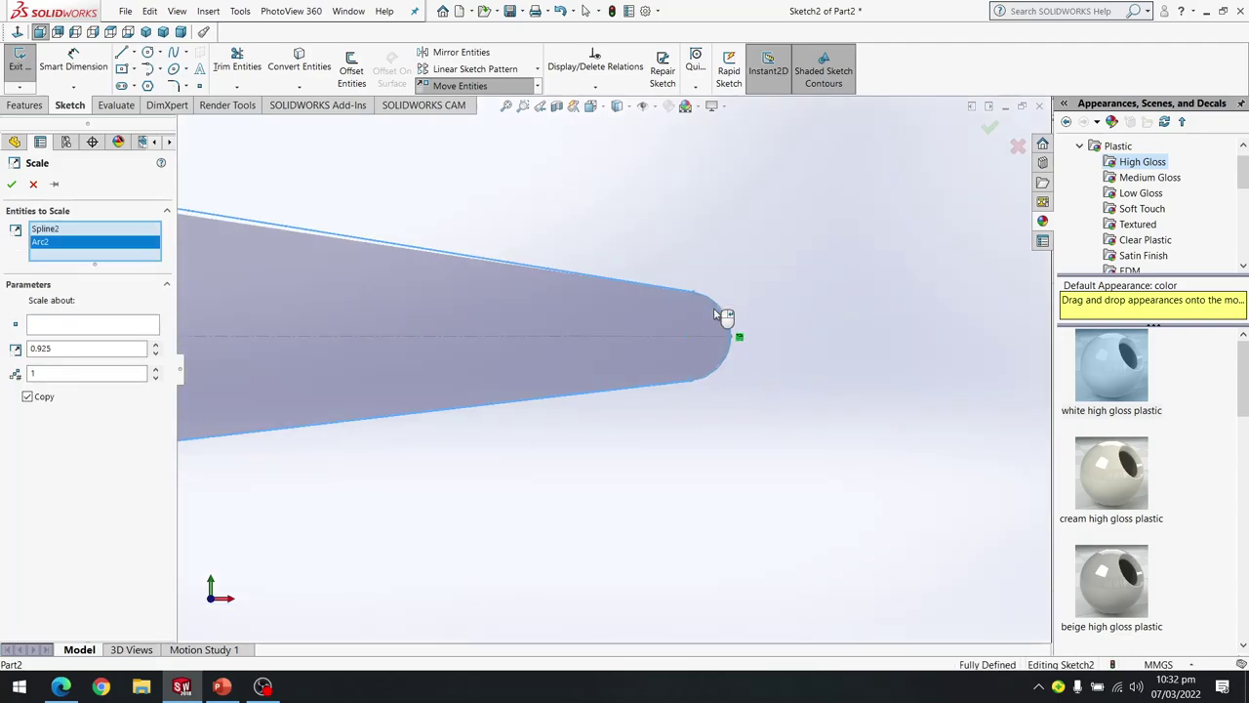
pyautogui.click(88, 333)
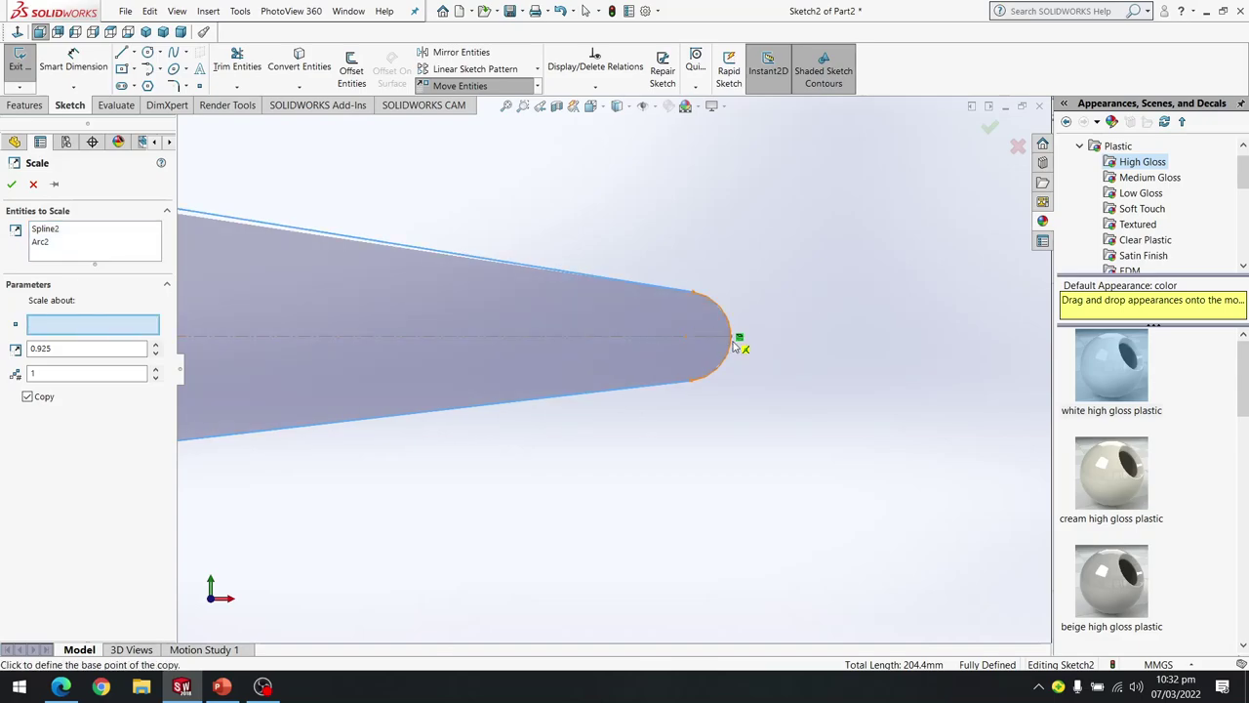
# Define the scale base point at the trailing-edge tip, where the horizontal centerline meets the arc.
pyautogui.scroll(-3, 736, 339)
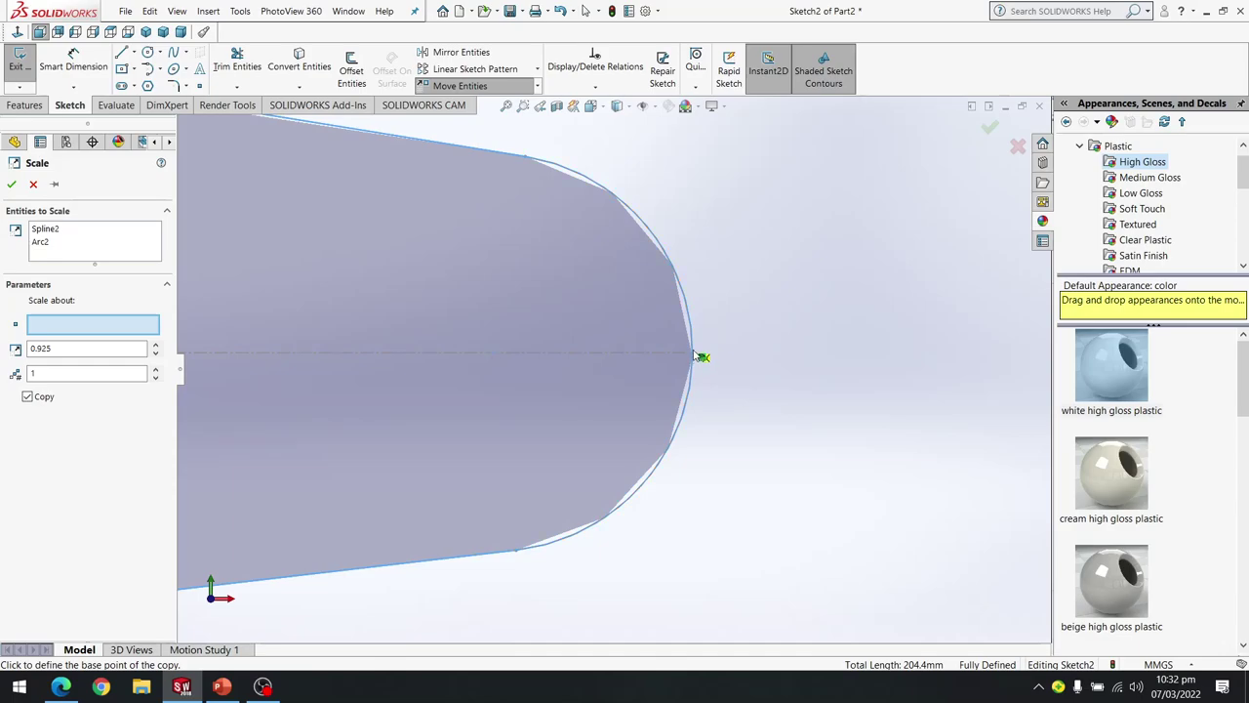
pyautogui.click(694, 355)
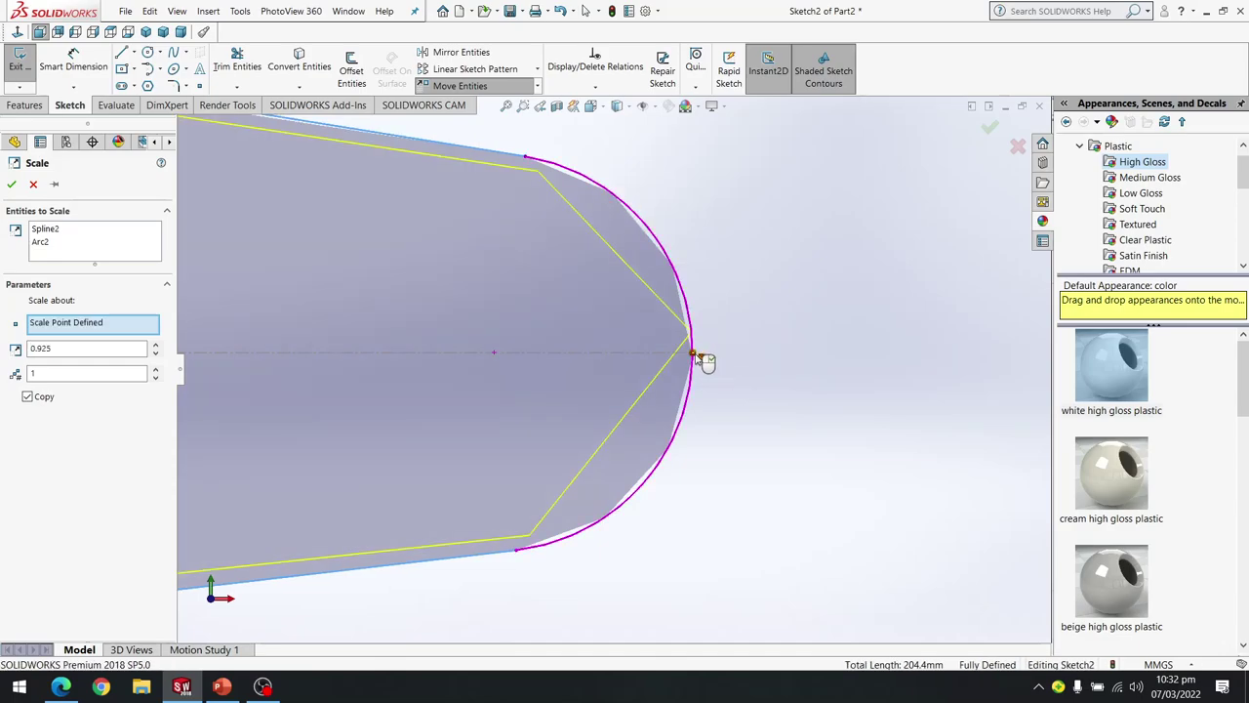
pyautogui.click(695, 355)
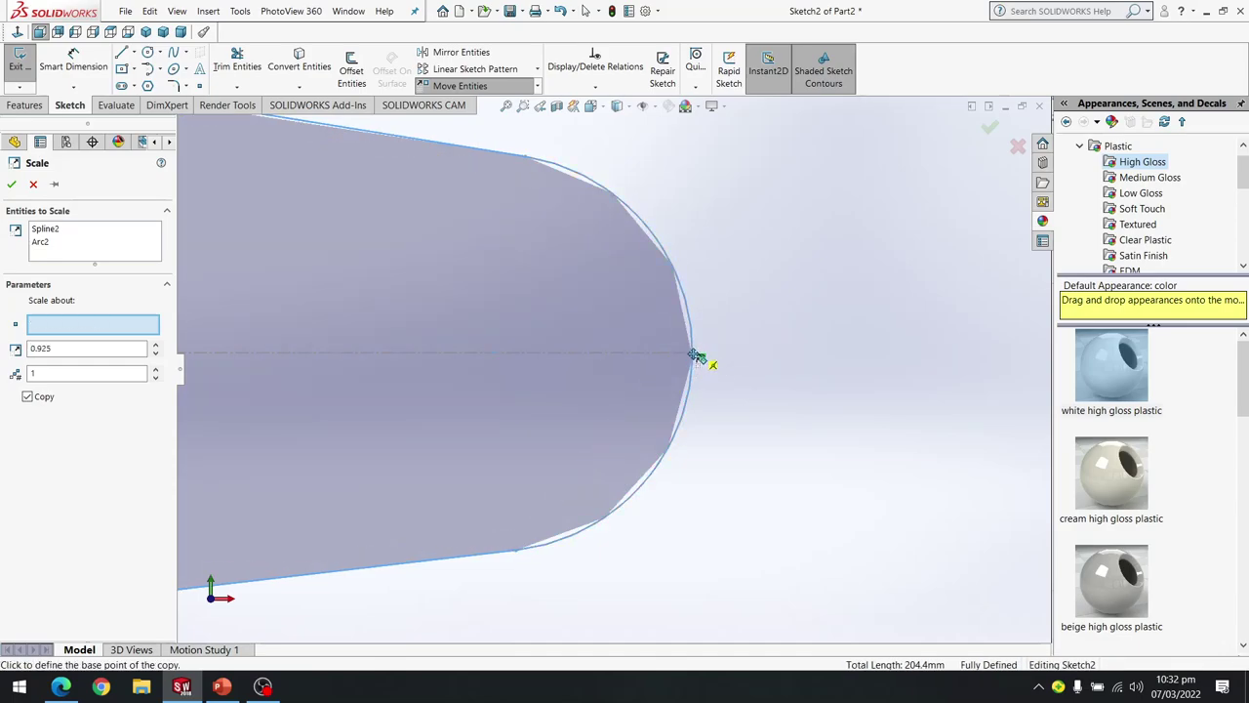
pyautogui.click(695, 355)
pyautogui.click(698, 358)
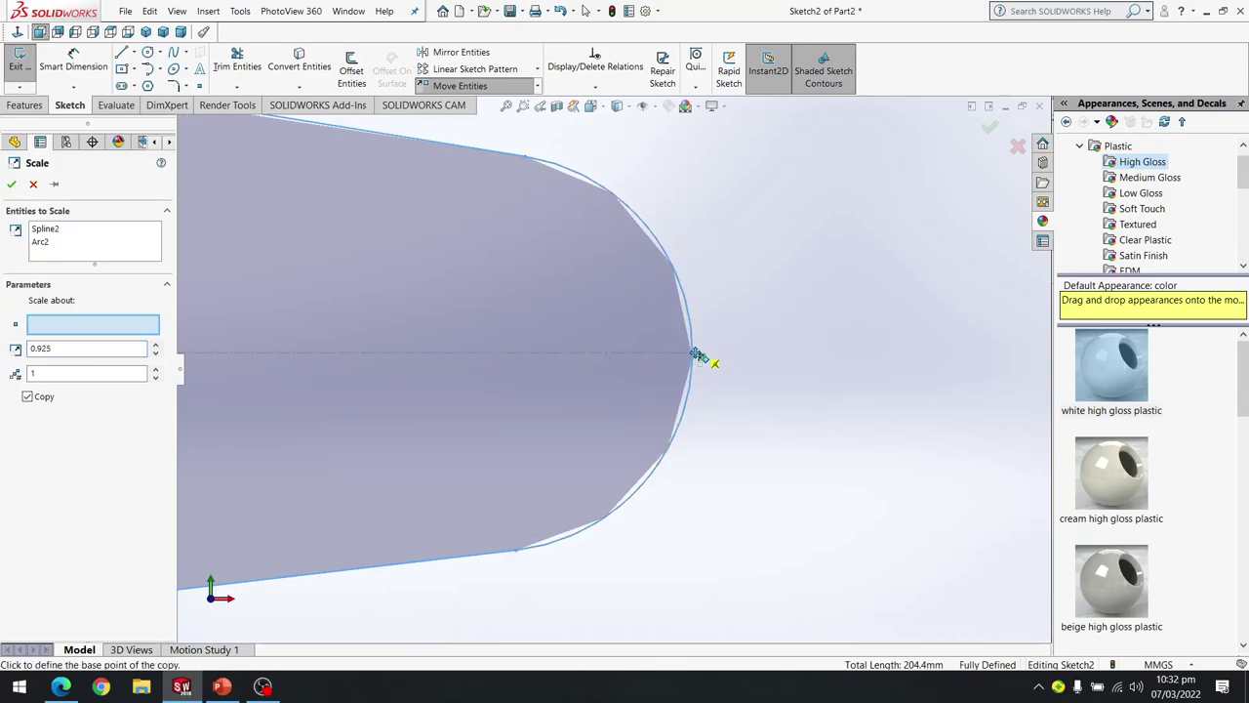
pyautogui.click(695, 355)
pyautogui.click(698, 354)
pyautogui.click(695, 355)
pyautogui.scroll(5, 683, 359)
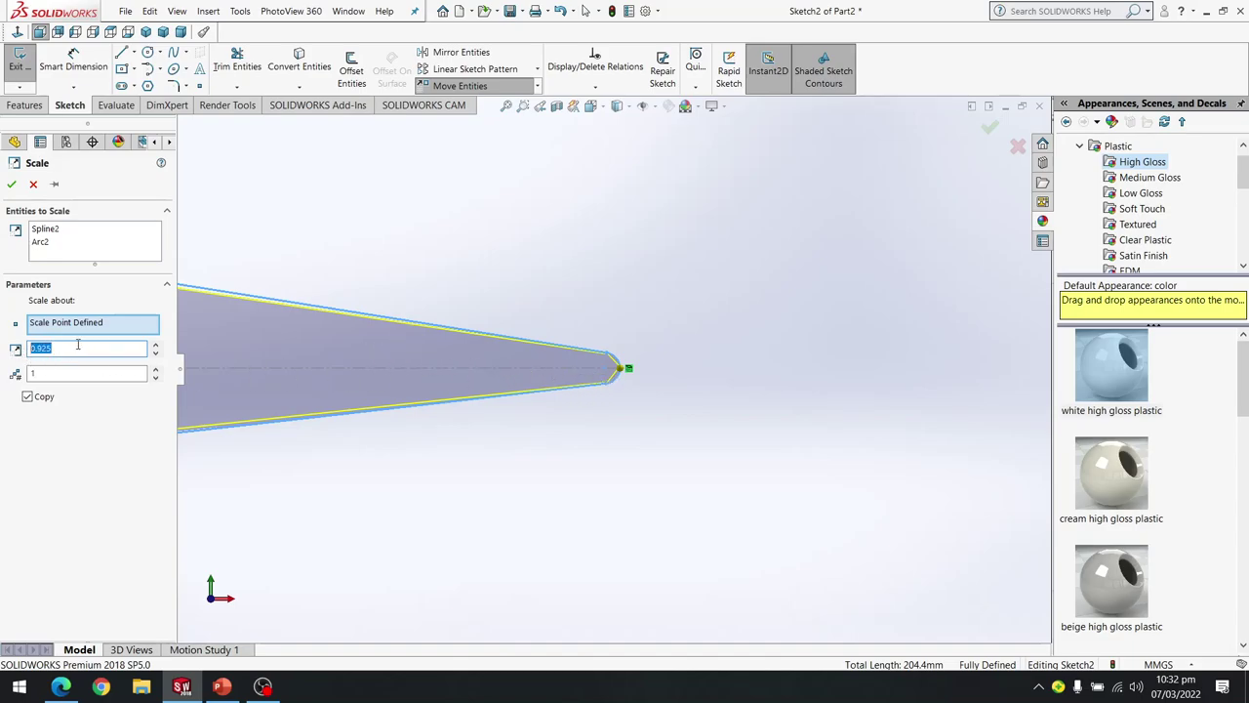
# Check the scale factor on the PowerPoint slide, return to SOLIDWORKS and create one scaled airfoil copy with factor 0.93.
pyautogui.click(222, 686)
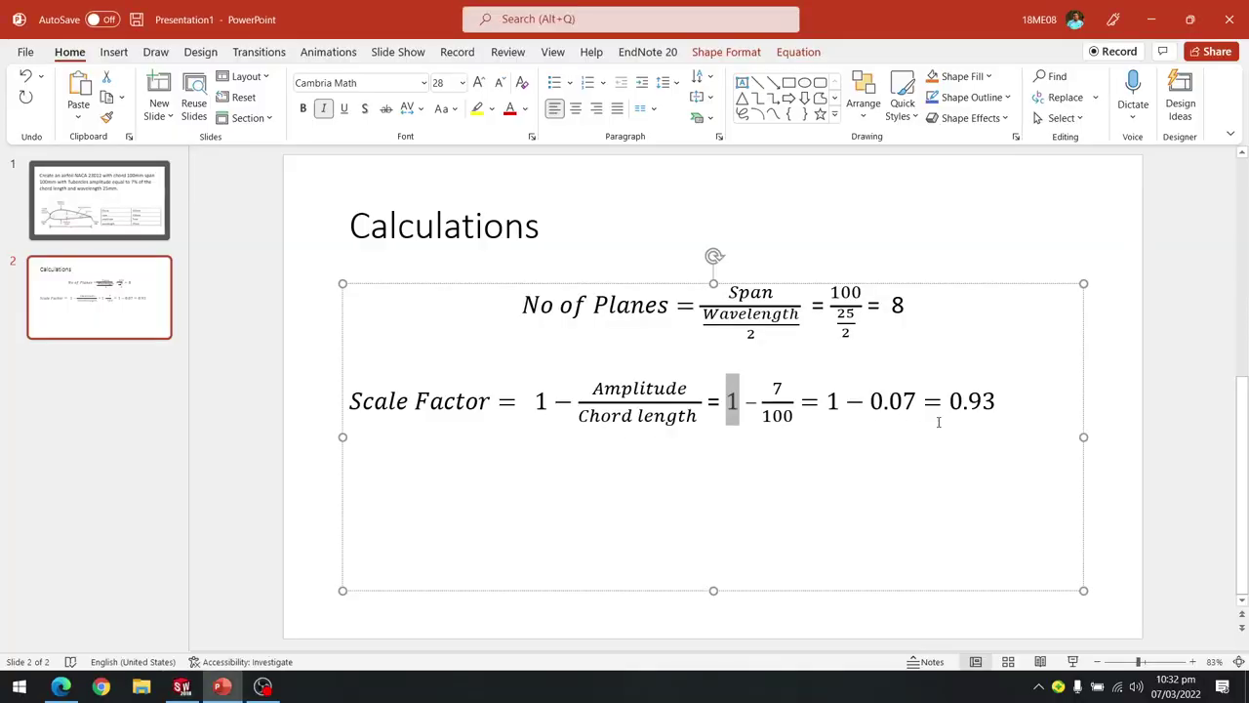
pyautogui.click(262, 686)
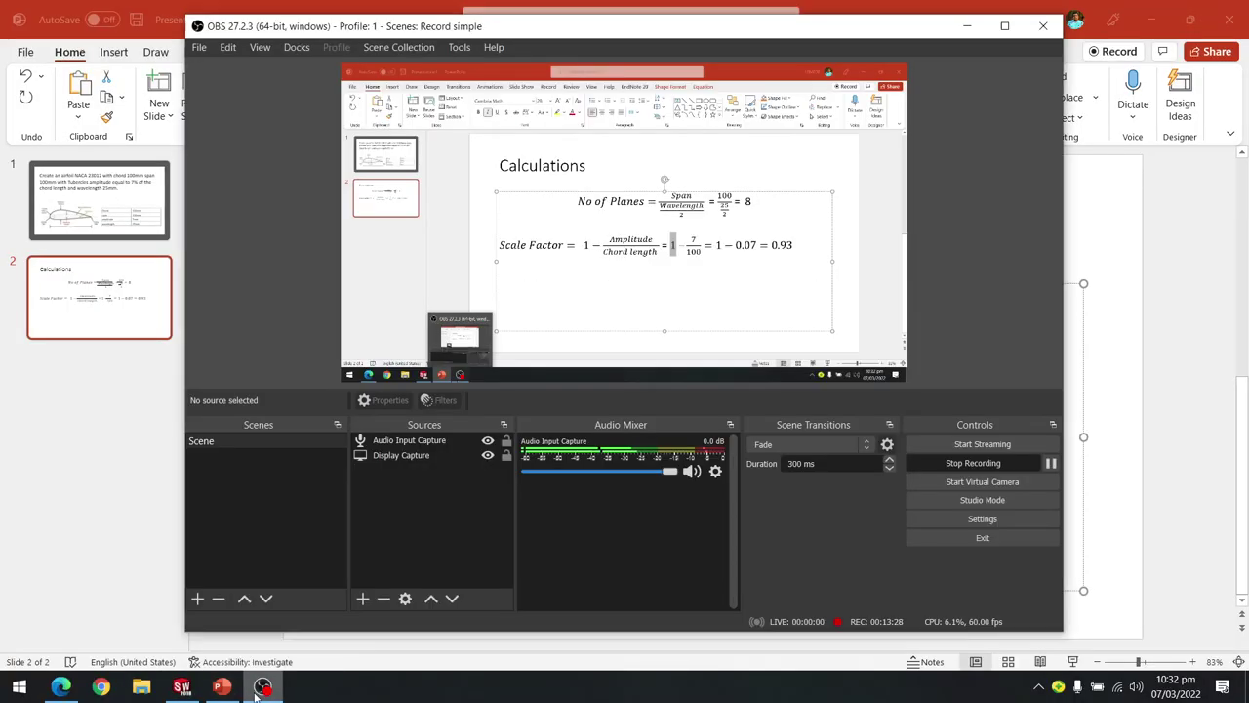
pyautogui.click(184, 688)
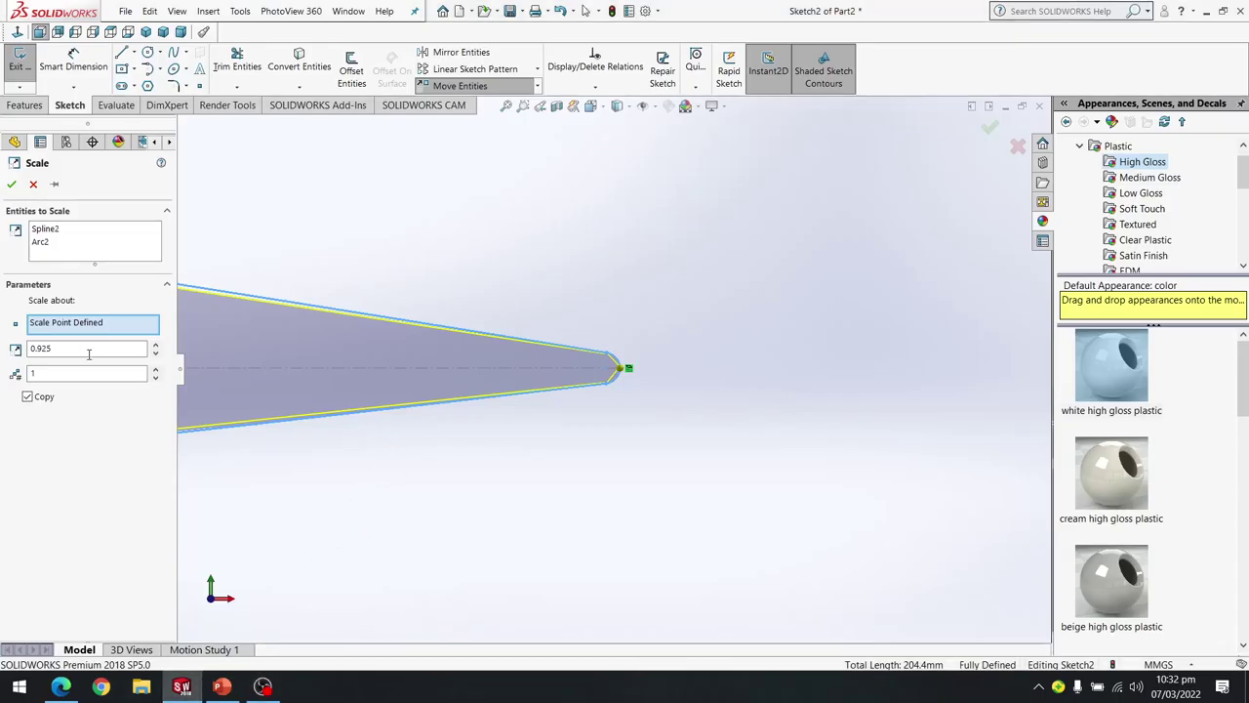
pyautogui.moveTo(68, 348); pyautogui.dragTo(3, 348)
pyautogui.scroll(5, 248, 356)
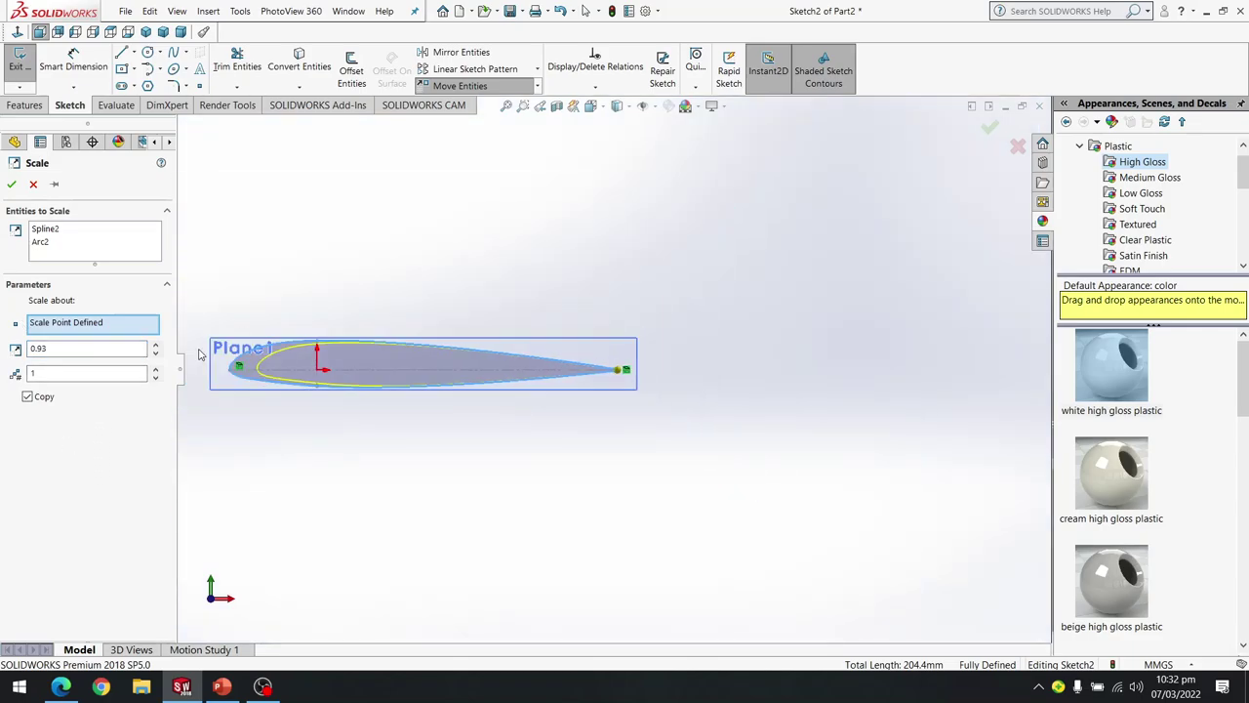
pyautogui.scroll(-5, 243, 371)
pyautogui.scroll(-1, 447, 337)
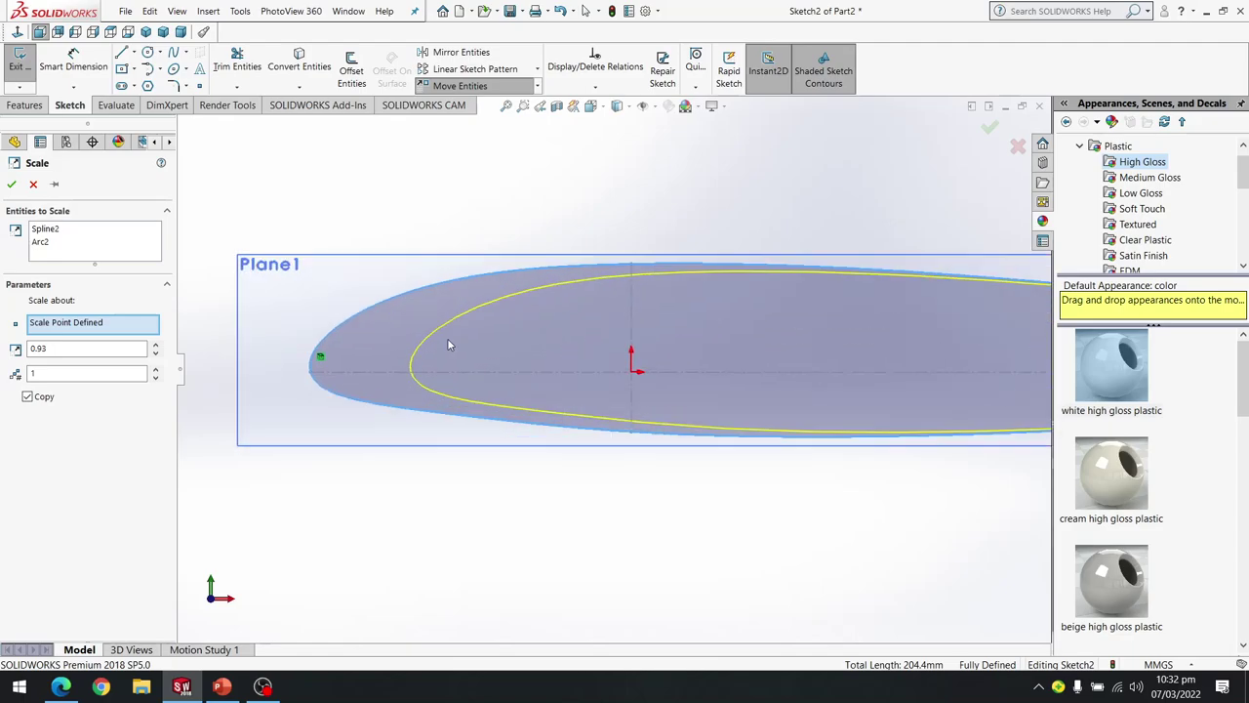
pyautogui.scroll(3, 627, 393)
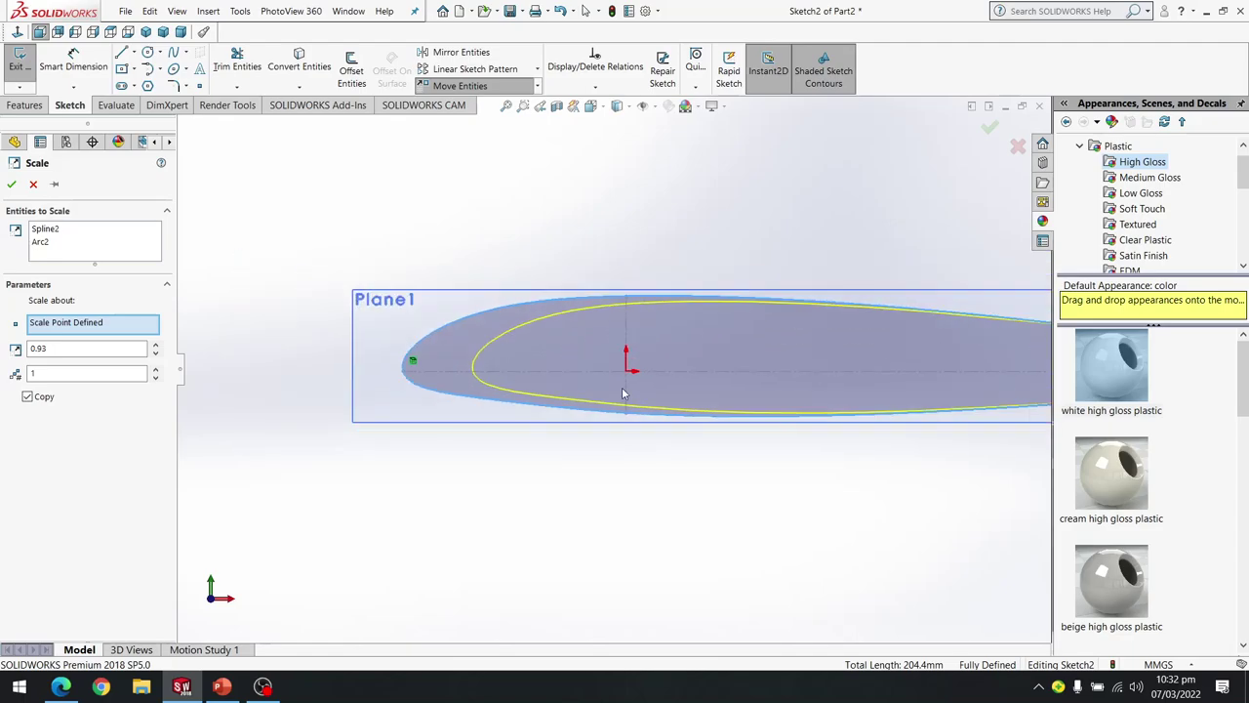
pyautogui.click(11, 185)
# Sketch a horizontal line about 7 mm long from the original airfoil's leading edge to the scaled copy's leading edge.
pyautogui.scroll(-4, 590, 408)
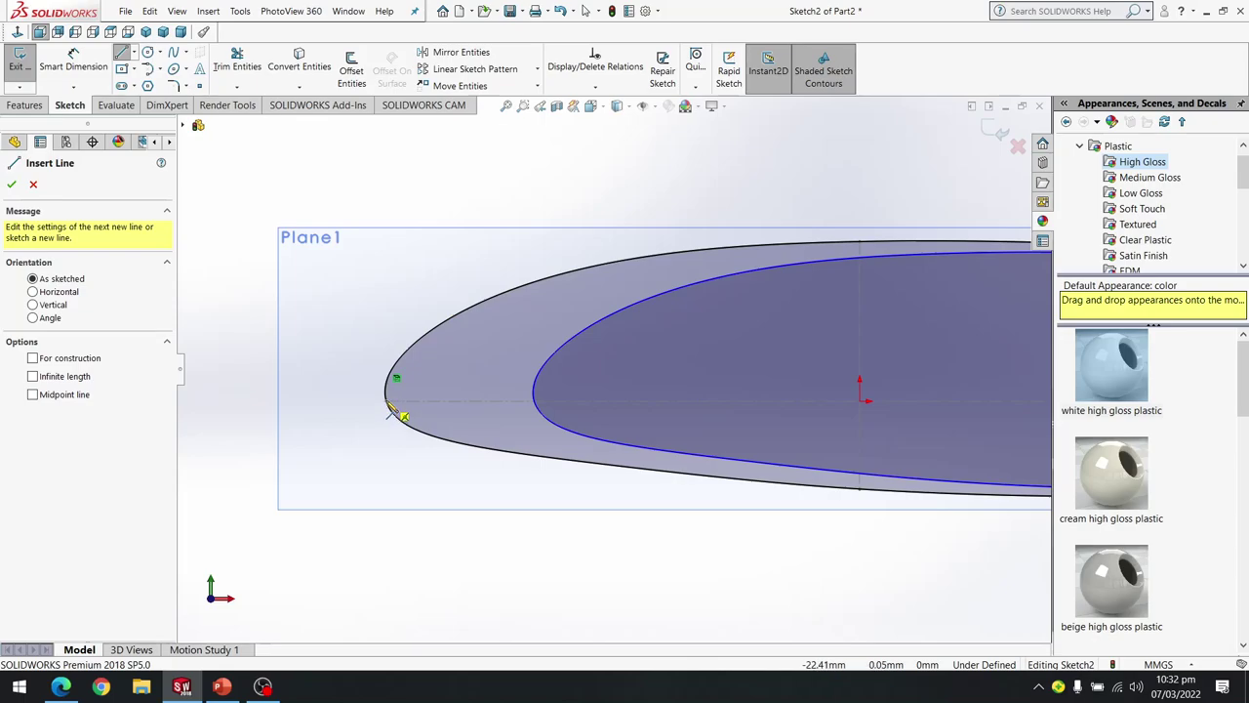
pyautogui.click(387, 402)
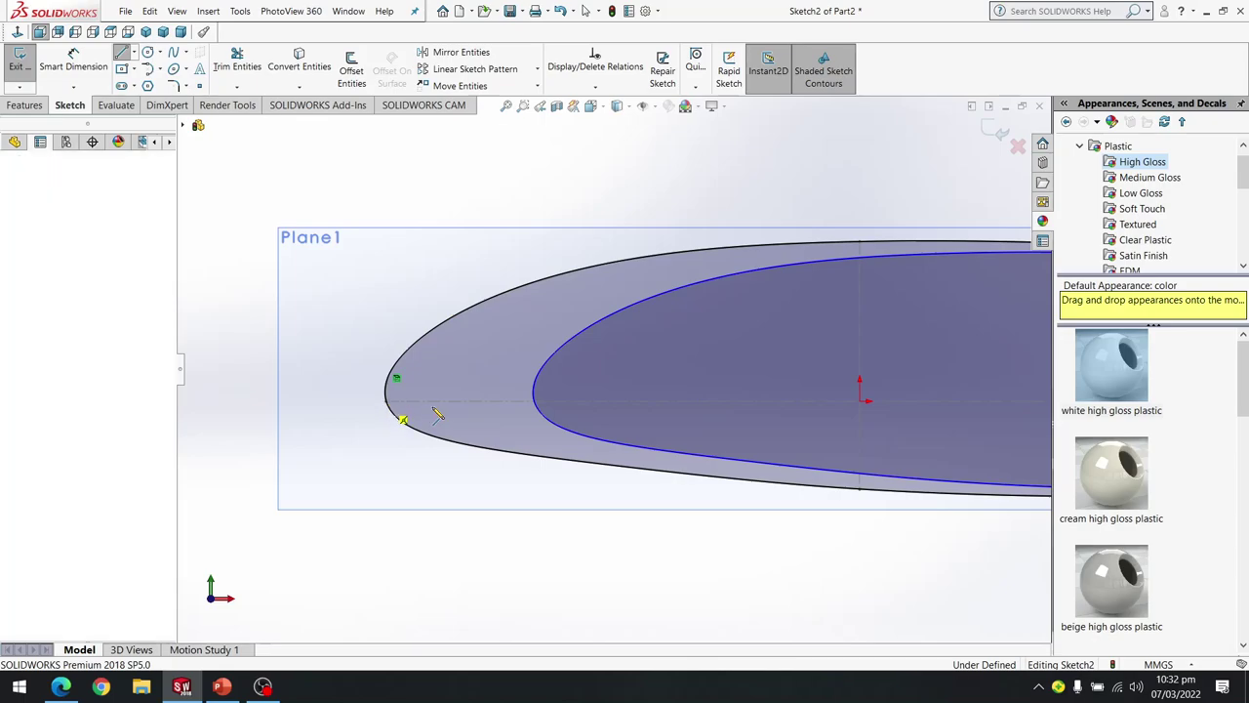
pyautogui.click(533, 403)
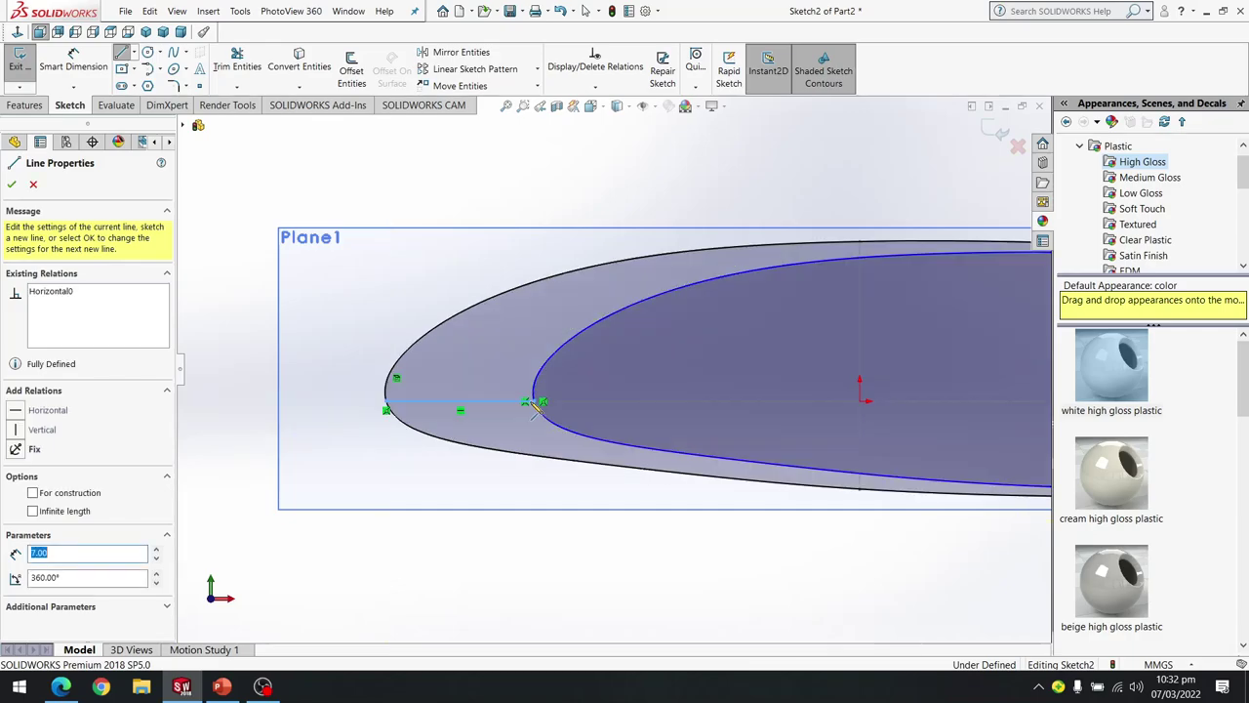
# Check the length of the horizontal line between the two leading edges with Smart Dimension, without placing a dimension.
pyautogui.press('Escape')
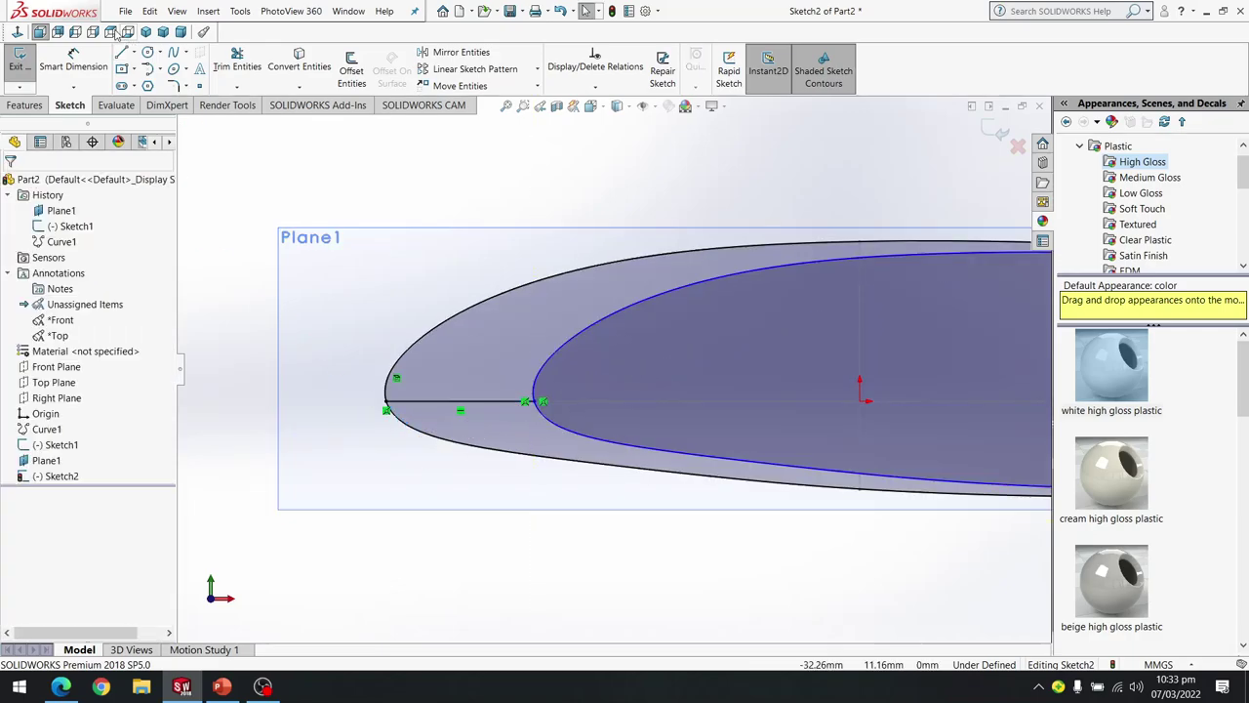
pyautogui.click(74, 61)
pyautogui.click(498, 406)
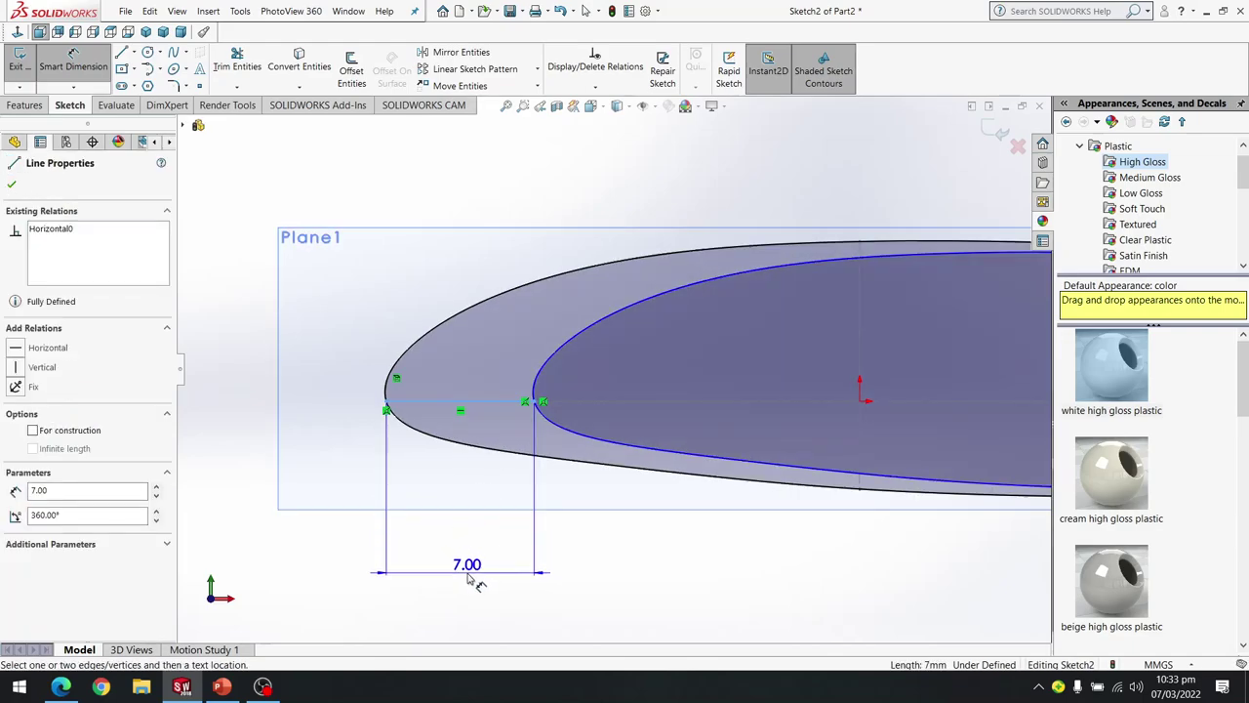
pyautogui.press('Escape')
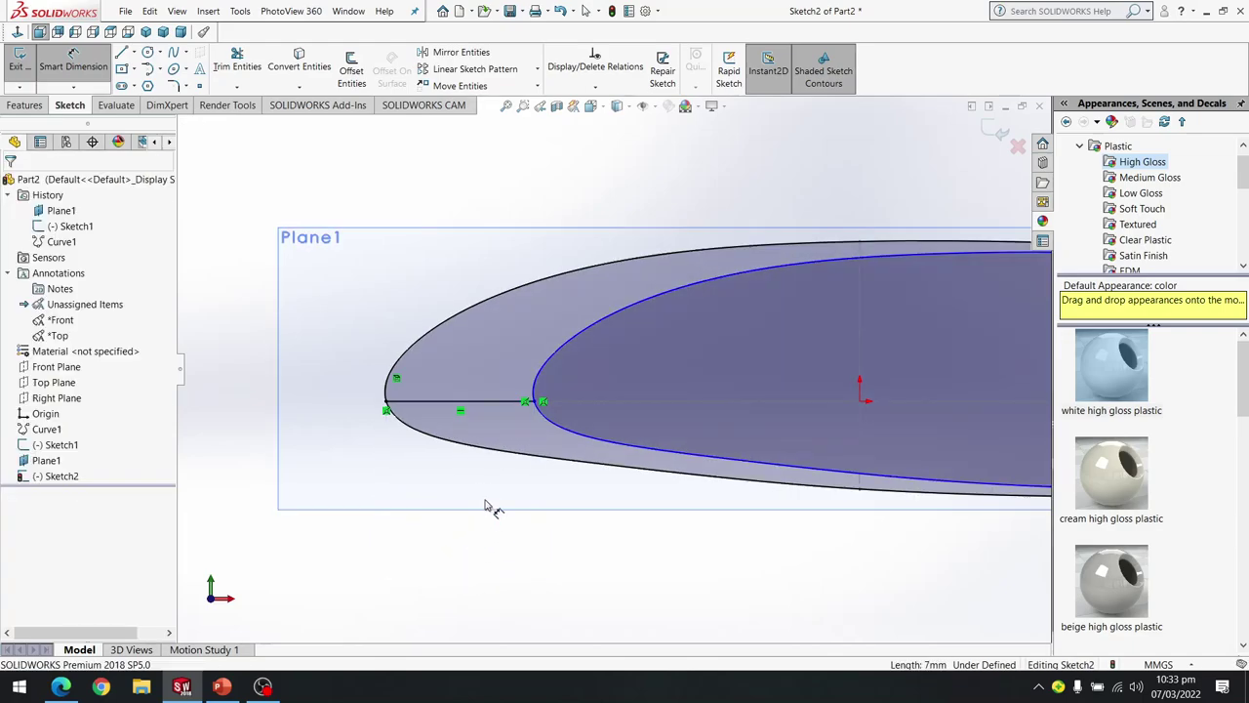
pyautogui.press('Escape')
# Delete the horizontal leading-edge line and the original full-size airfoil's spline and arc, keeping only the scaled copy in the sketch.
pyautogui.click(495, 406)
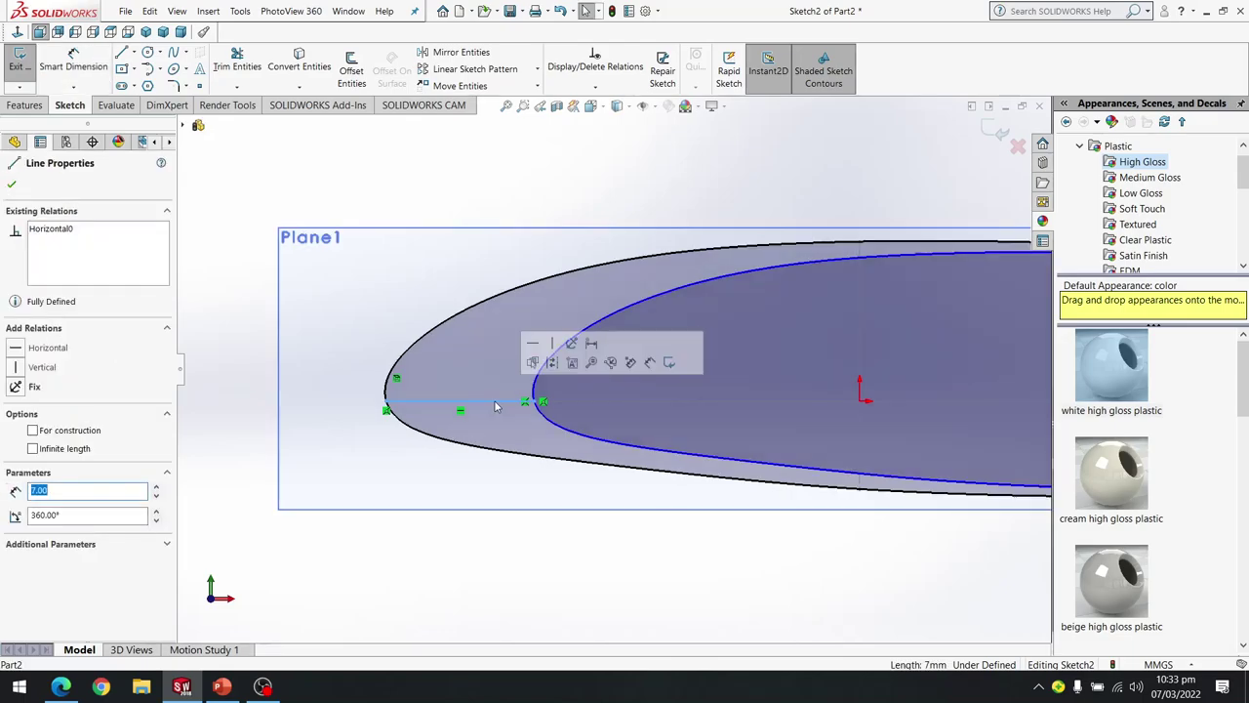
pyautogui.press('Escape')
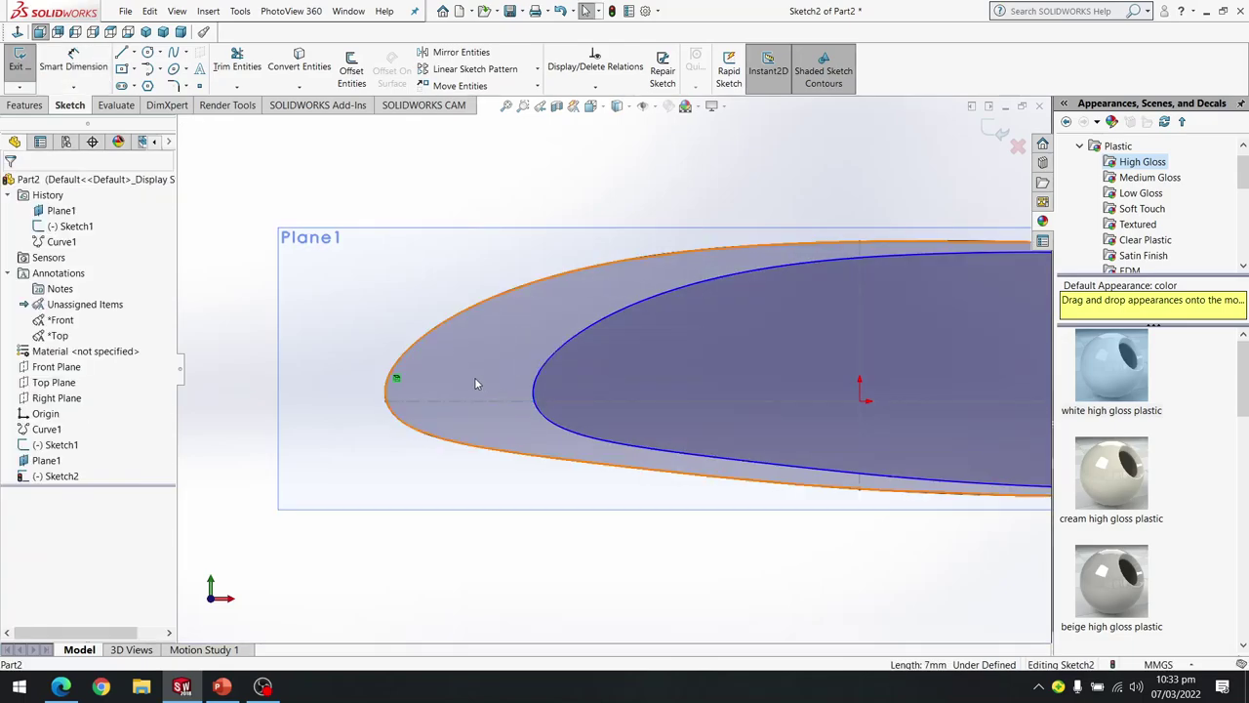
pyautogui.click(466, 321)
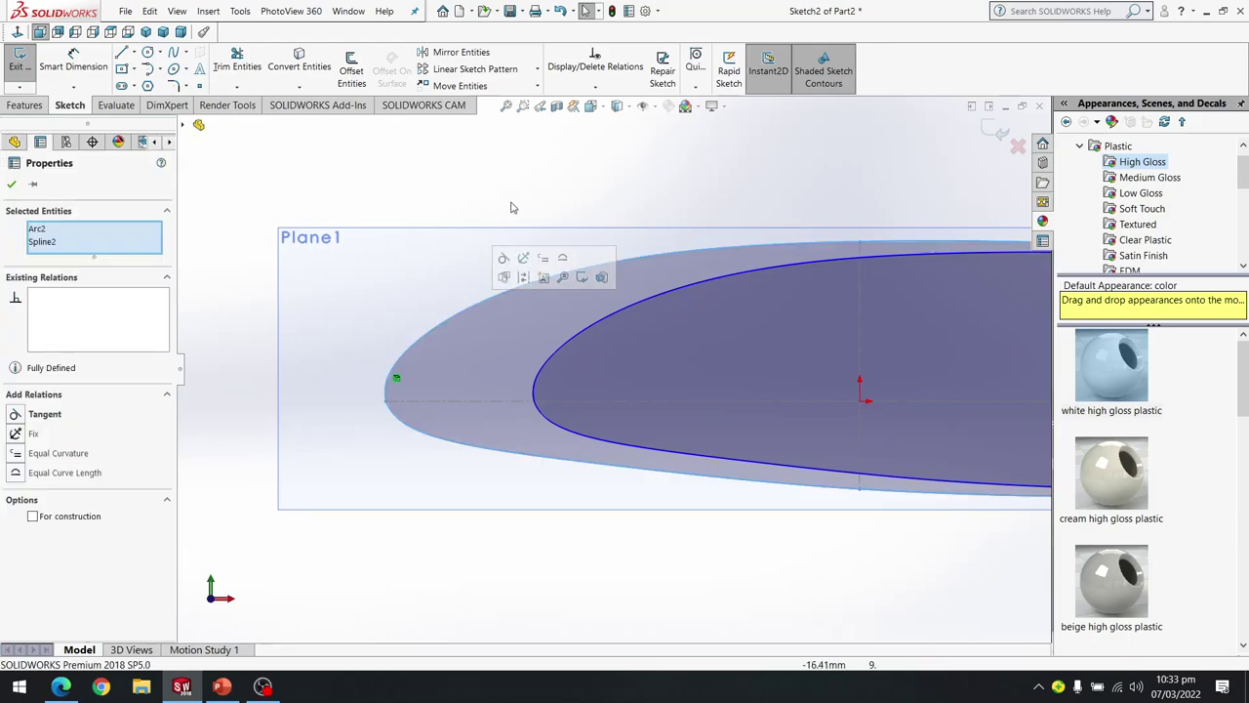
pyautogui.moveTo(510, 204); pyautogui.dragTo(520, 326, button='middle')
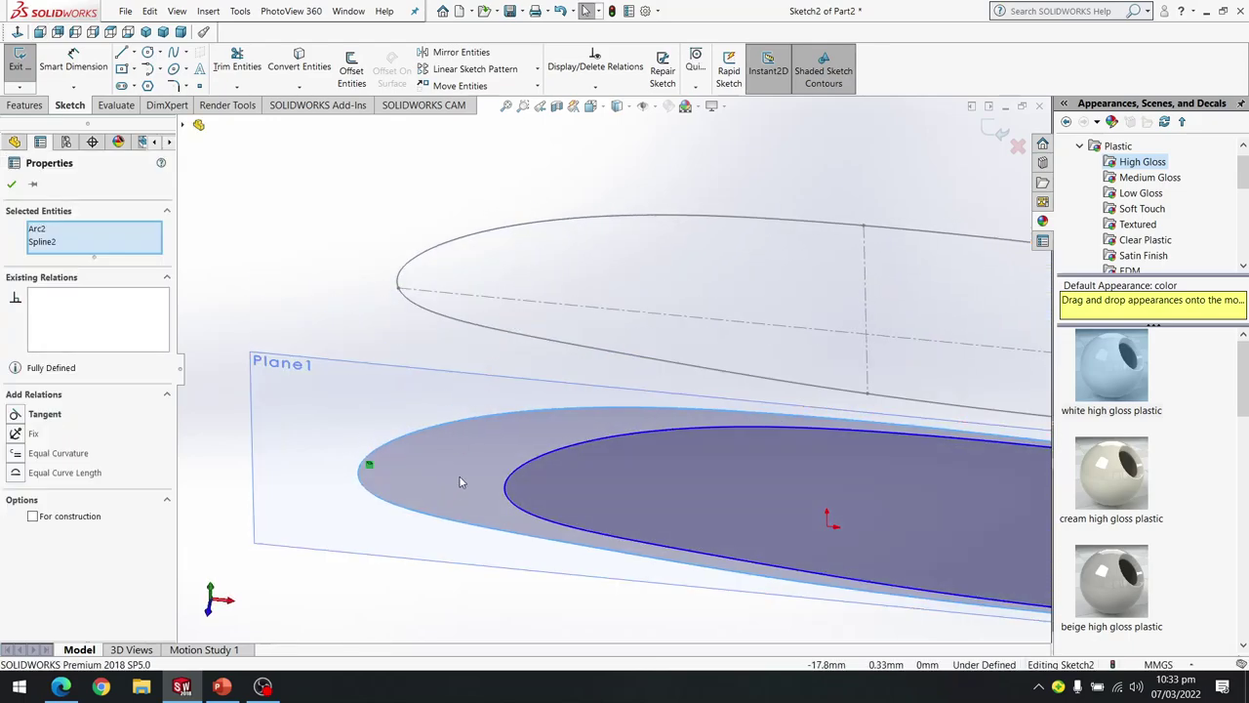
pyautogui.moveTo(459, 475); pyautogui.dragTo(493, 429, button='middle')
pyautogui.scroll(-5, 495, 430)
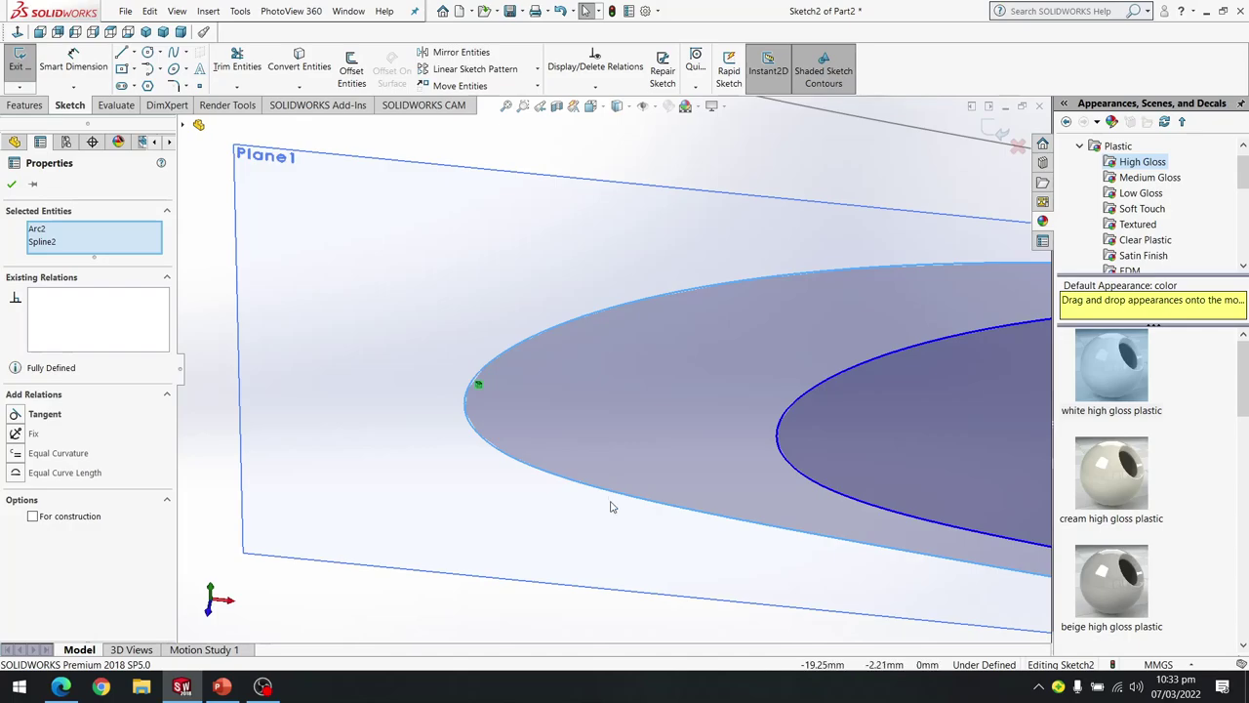
pyautogui.scroll(2, 622, 500)
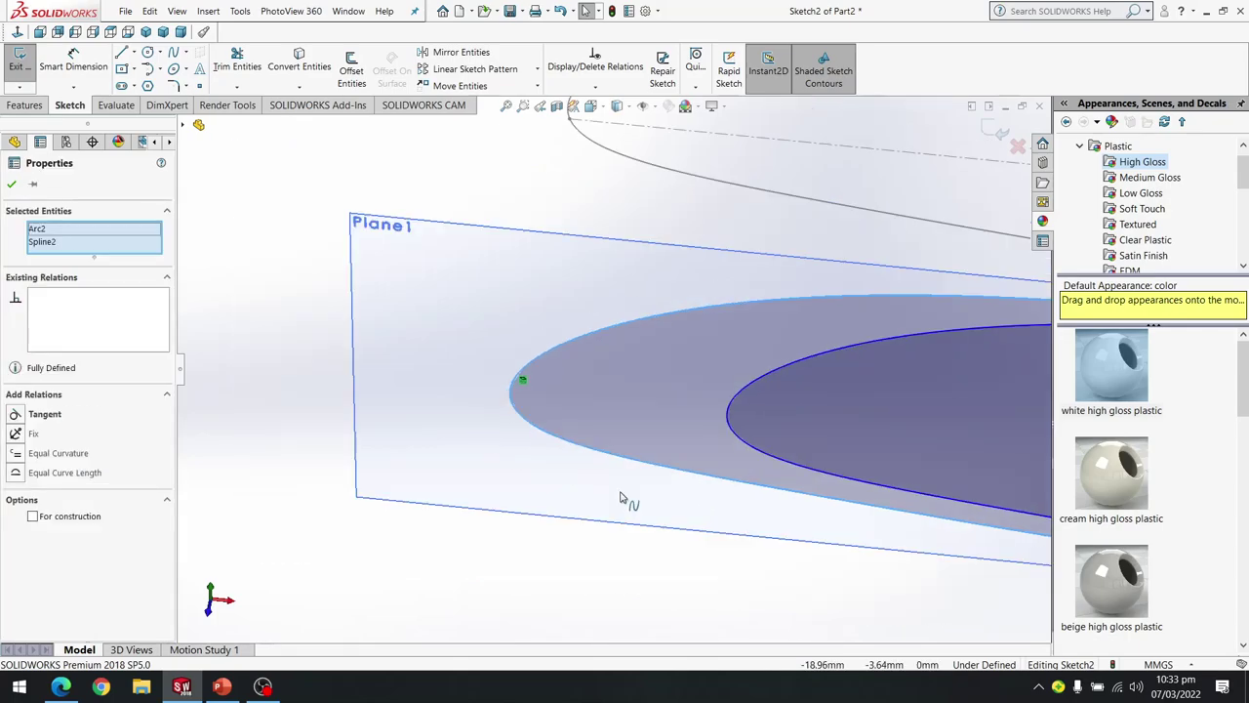
pyautogui.moveTo(625, 495); pyautogui.dragTo(631, 440, button='middle')
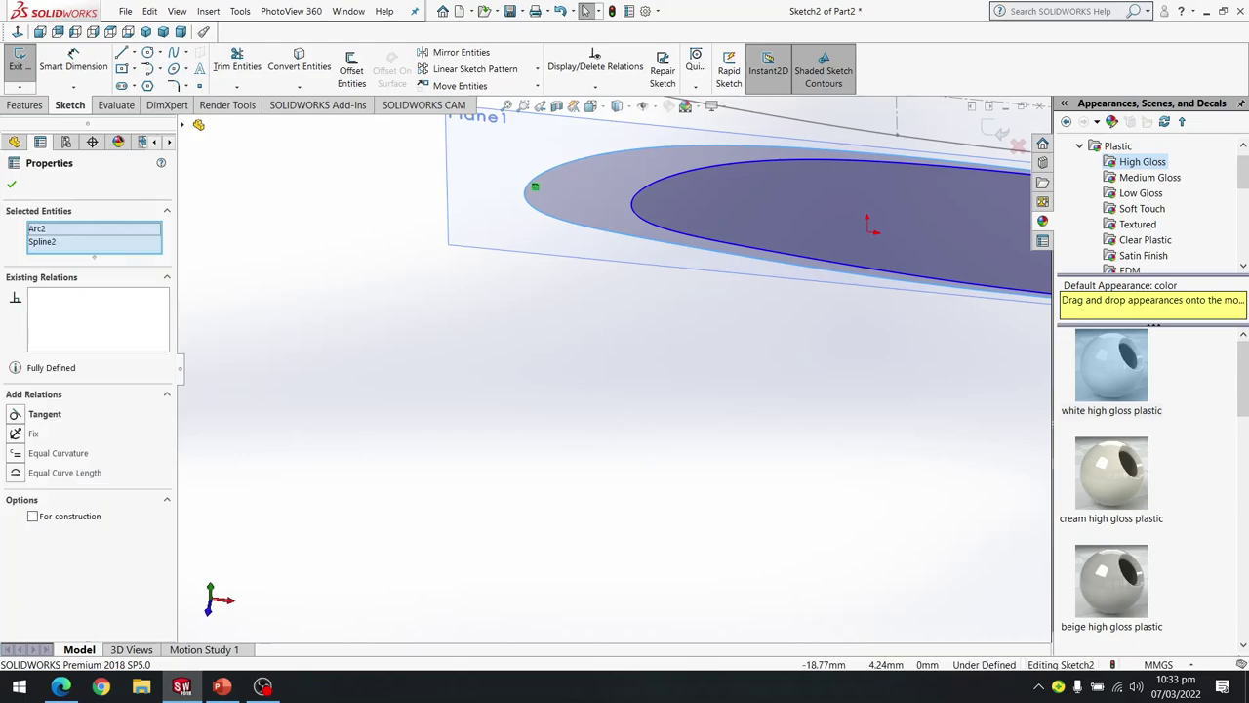
pyautogui.press('Escape')
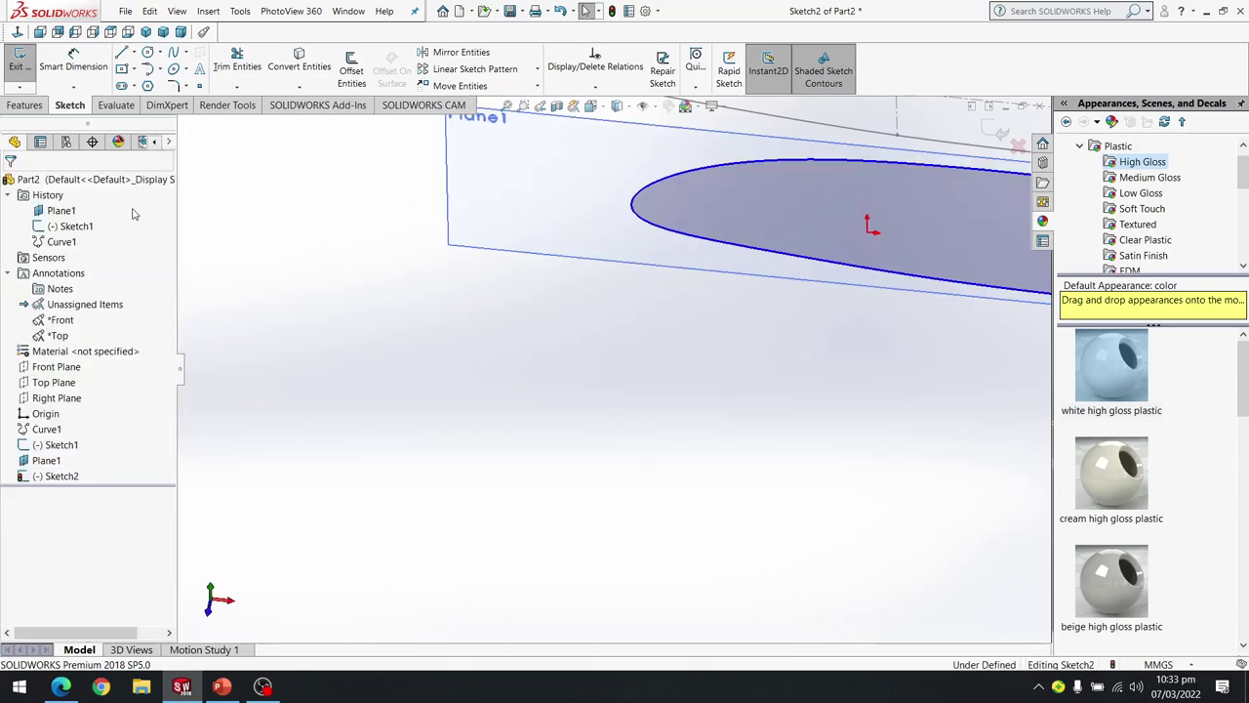
# Check the required number of planes on the PowerPoint Calculations slide and return to SOLIDWORKS.
pyautogui.moveTo(474, 157); pyautogui.dragTo(629, 192, button='middle')
pyautogui.scroll(-2, 629, 193)
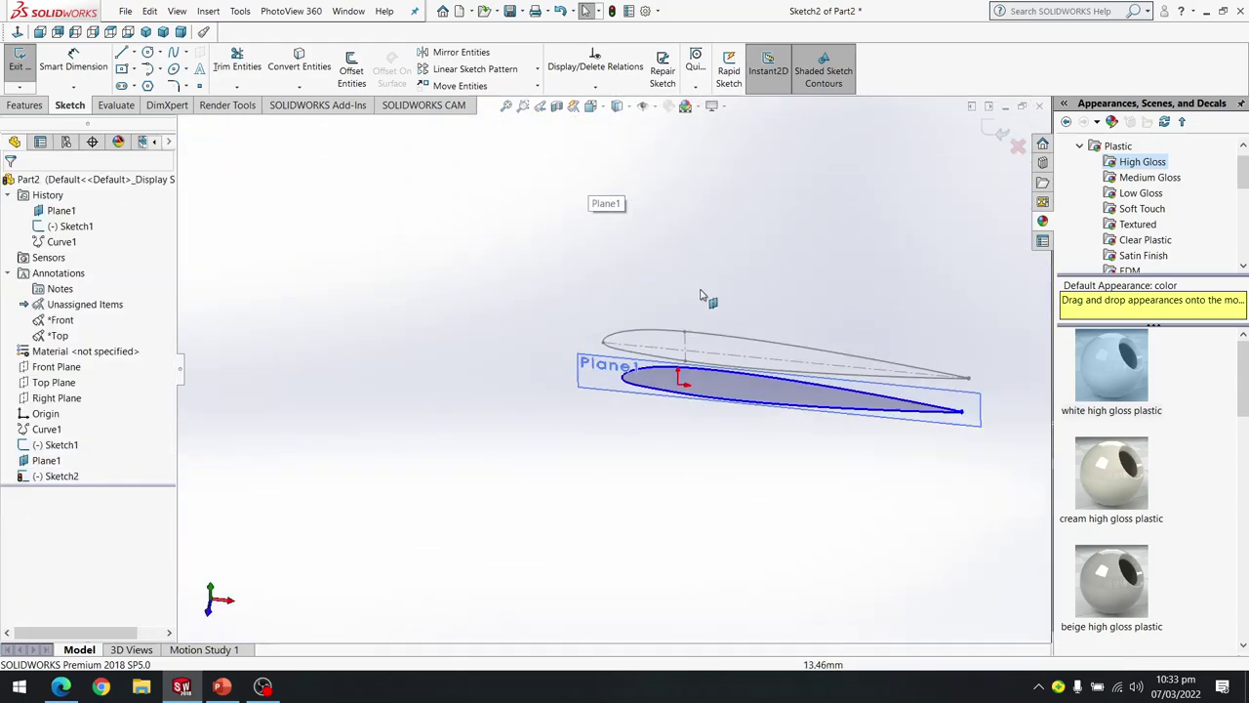
pyautogui.moveTo(708, 298); pyautogui.dragTo(615, 371, button='middle')
pyautogui.scroll(-2, 617, 371)
pyautogui.scroll(2, 617, 371)
pyautogui.moveTo(488, 401)
pyautogui.mouseDown(button='middle')
pyautogui.moveTo(574, 345)
pyautogui.moveTo(455, 326)
pyautogui.moveTo(393, 337)
pyautogui.moveTo(454, 340)
pyautogui.moveTo(407, 341)
pyautogui.mouseUp(button='middle')
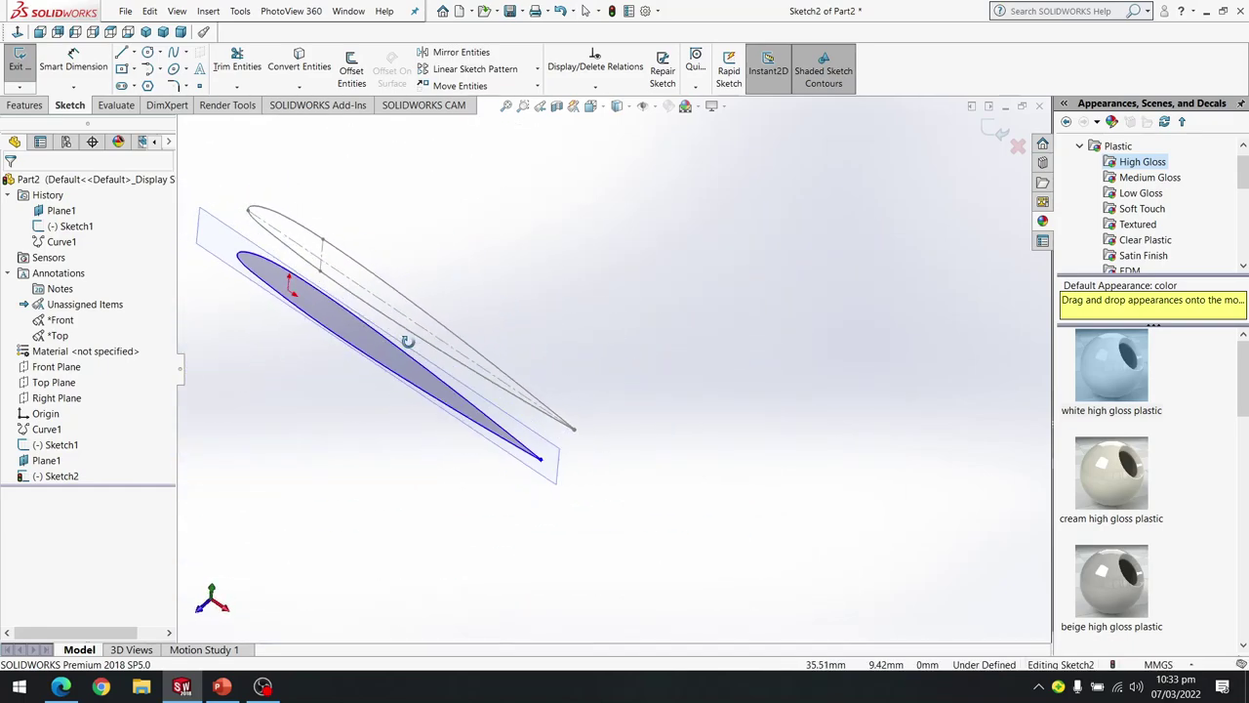
pyautogui.click(223, 686)
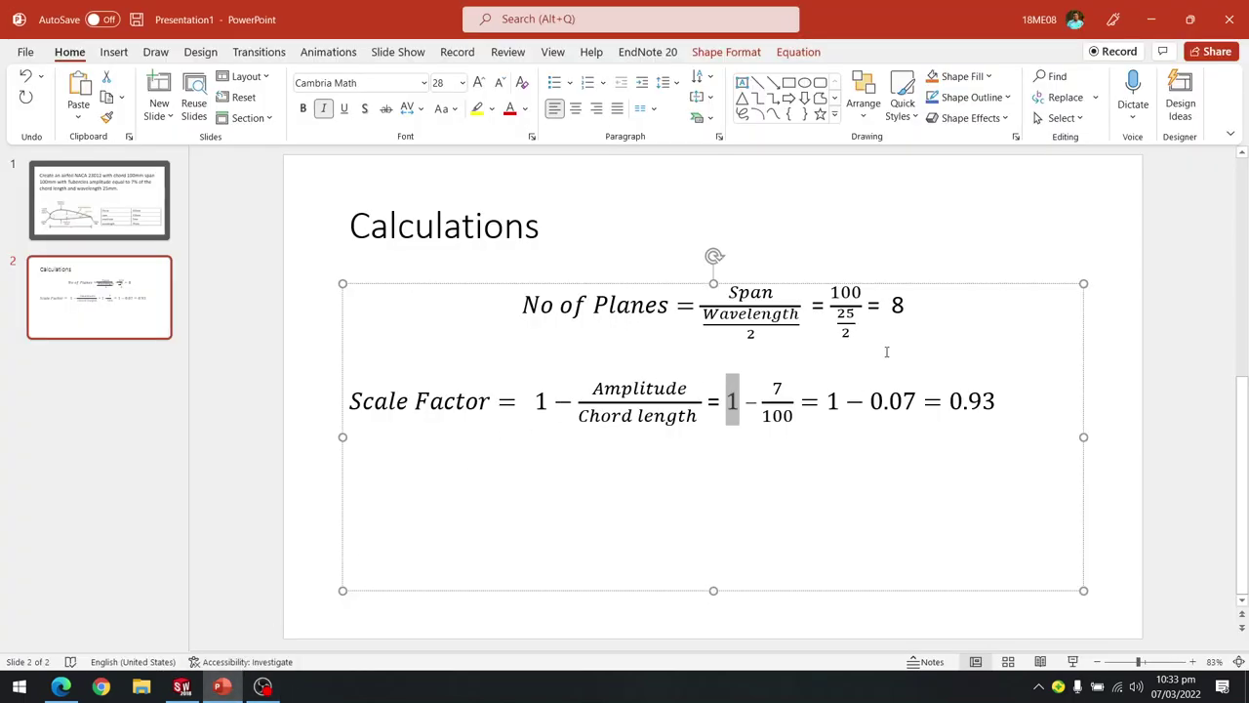
pyautogui.click(908, 306)
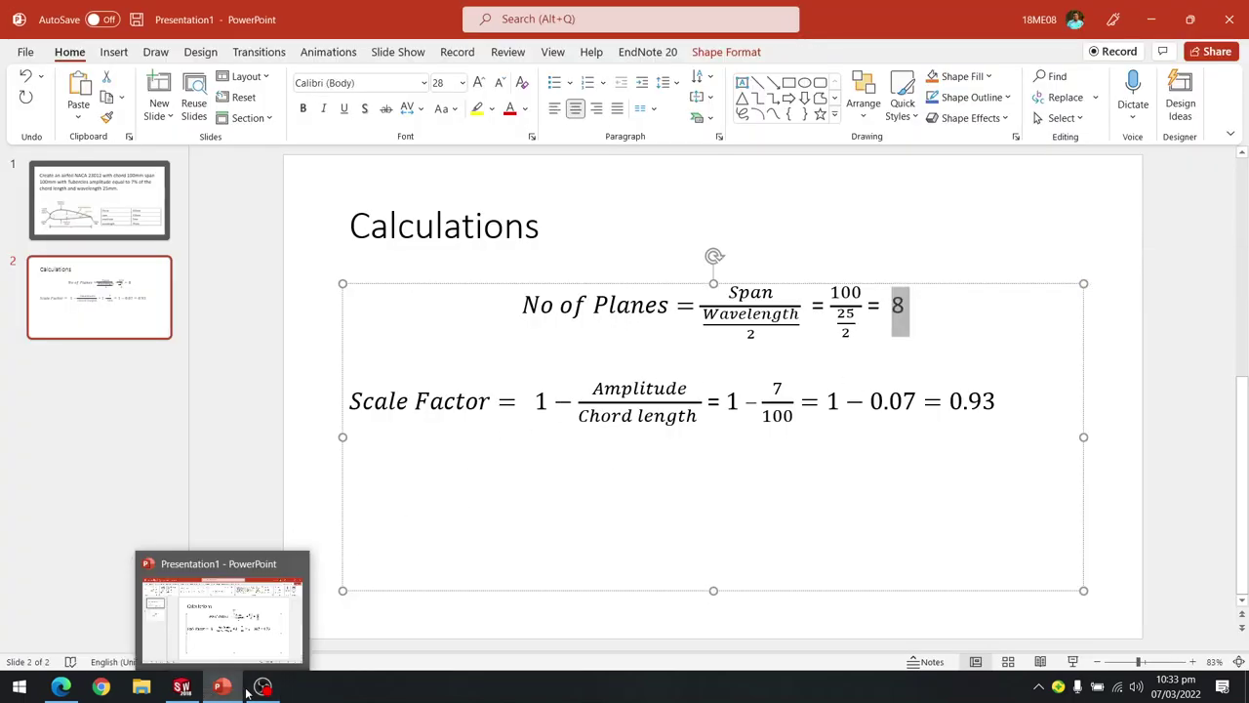
pyautogui.moveTo(254, 691)
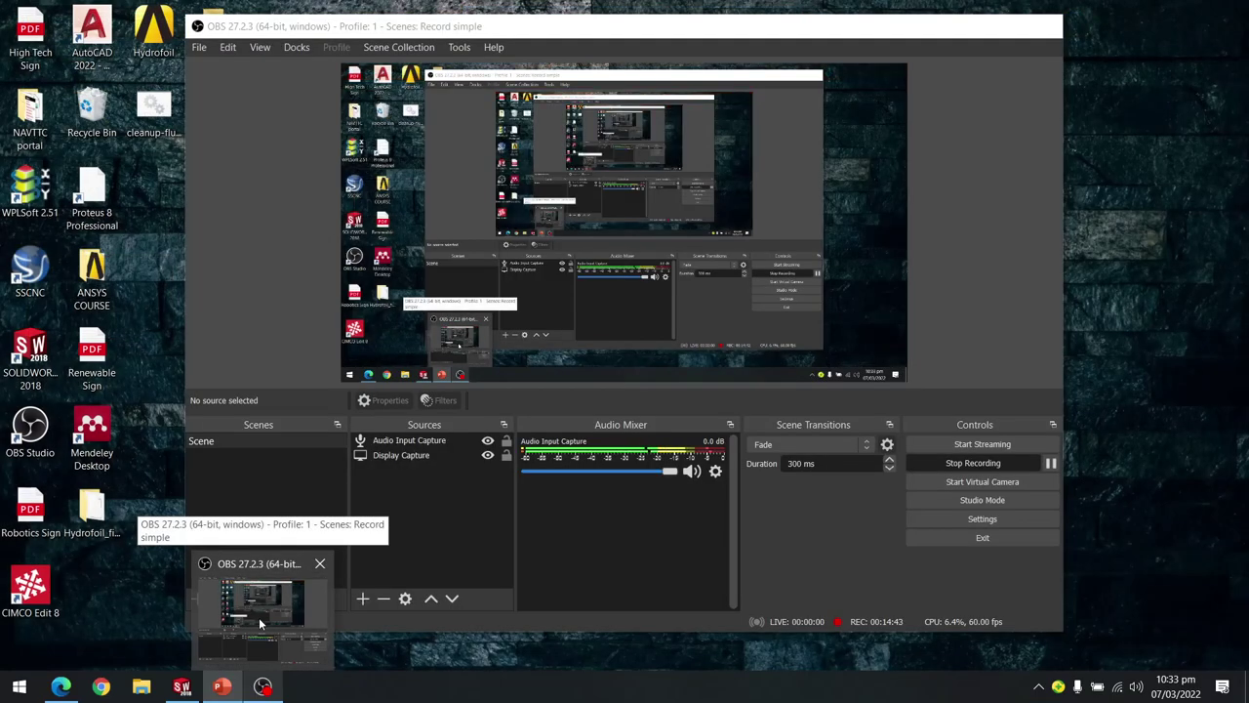
pyautogui.moveTo(180, 688)
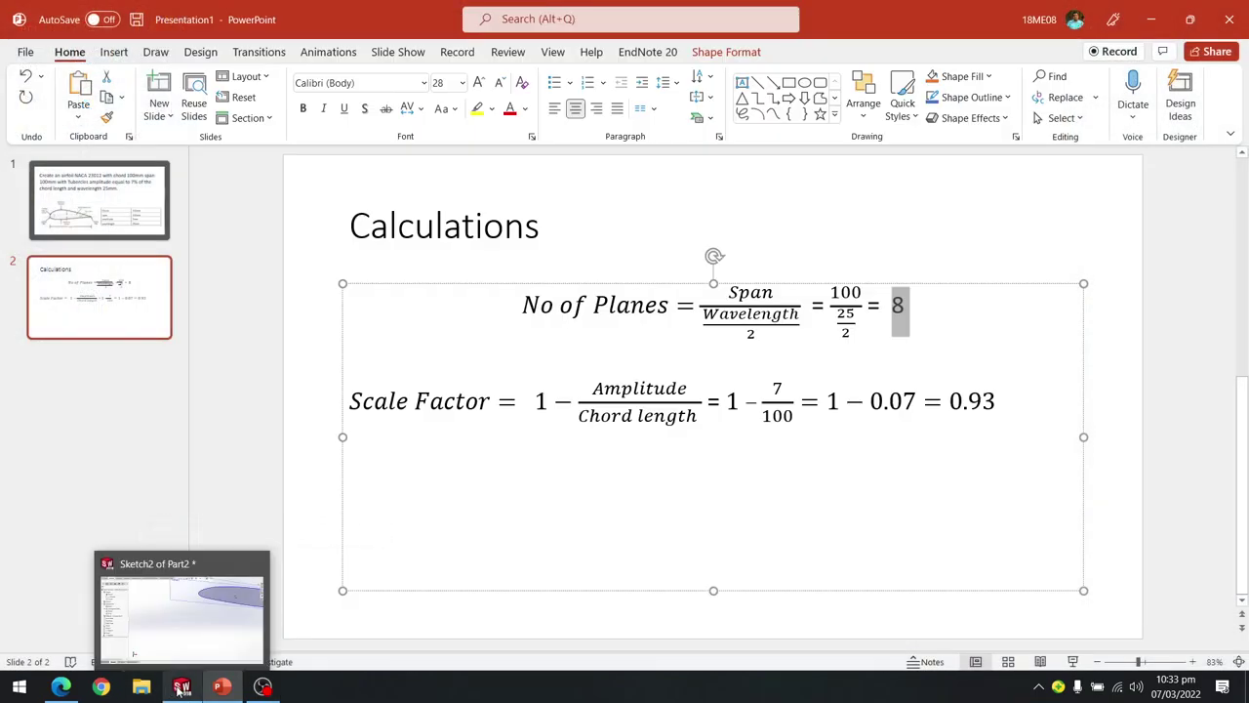
pyautogui.click(231, 567)
# Exit the scaled airfoil sketch and create a reference plane offset 12.5 mm from Plane1, on the side away from the first airfoil.
pyautogui.scroll(-1, 353, 450)
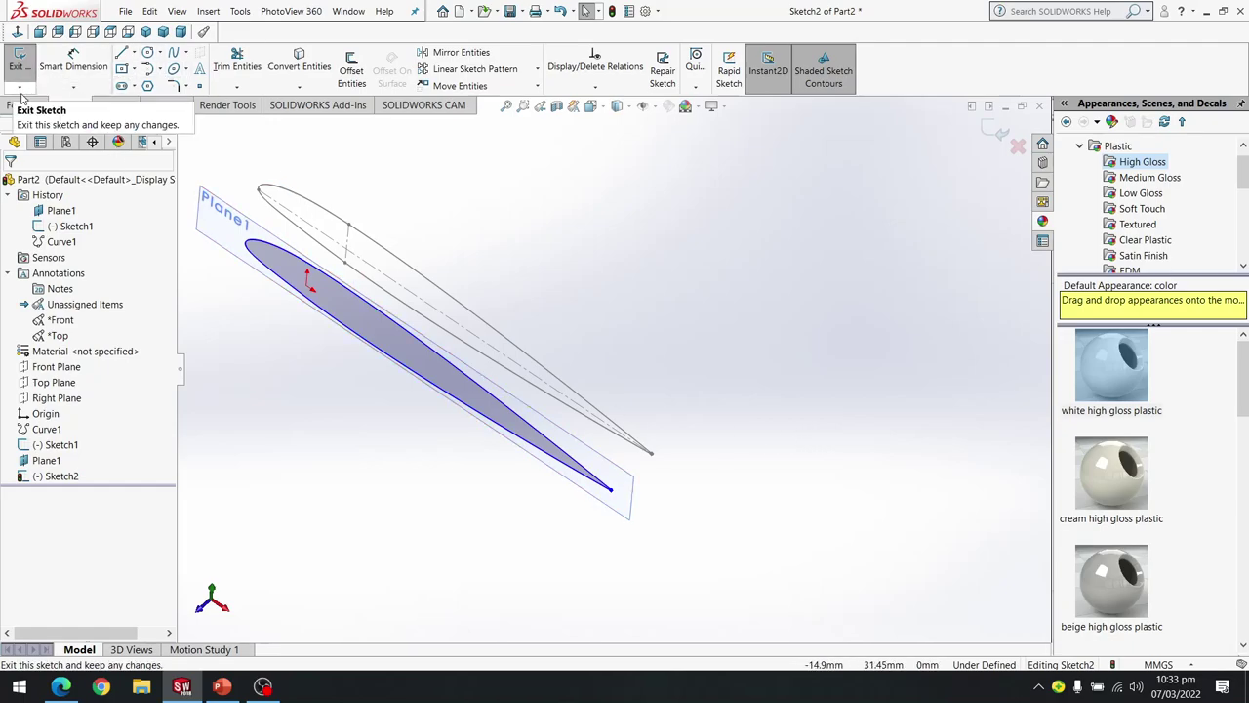
pyautogui.click(19, 60)
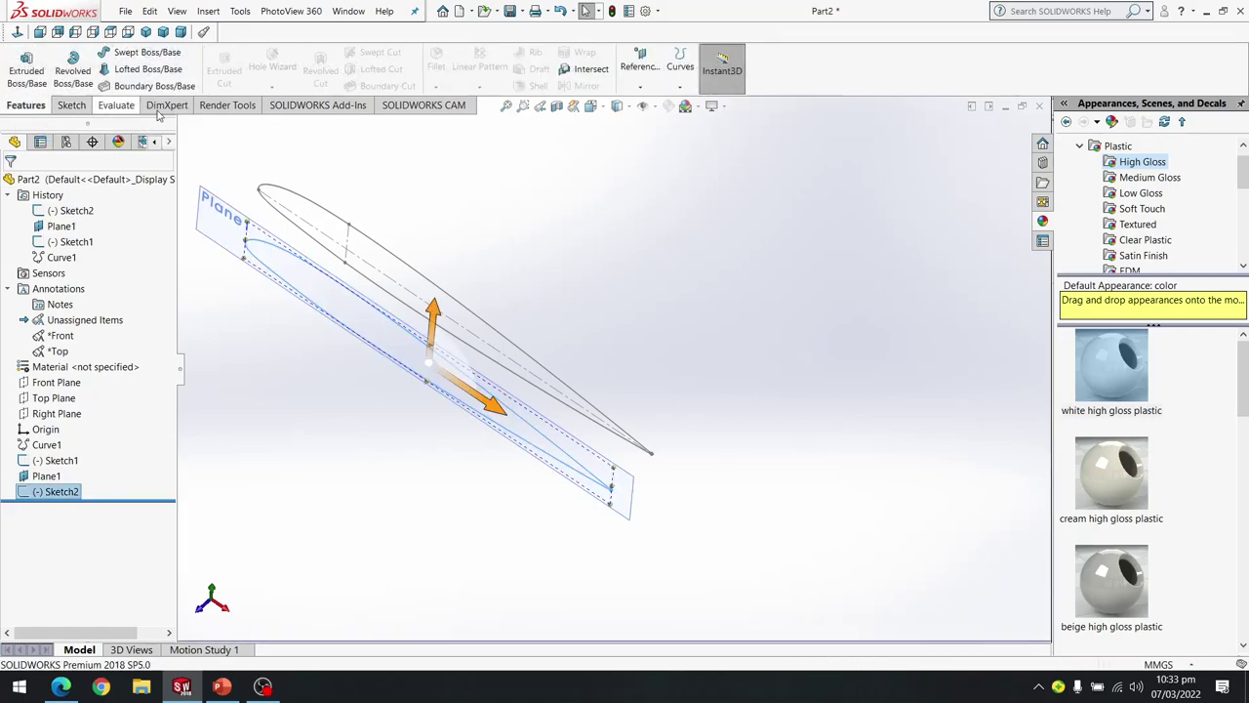
pyautogui.click(641, 85)
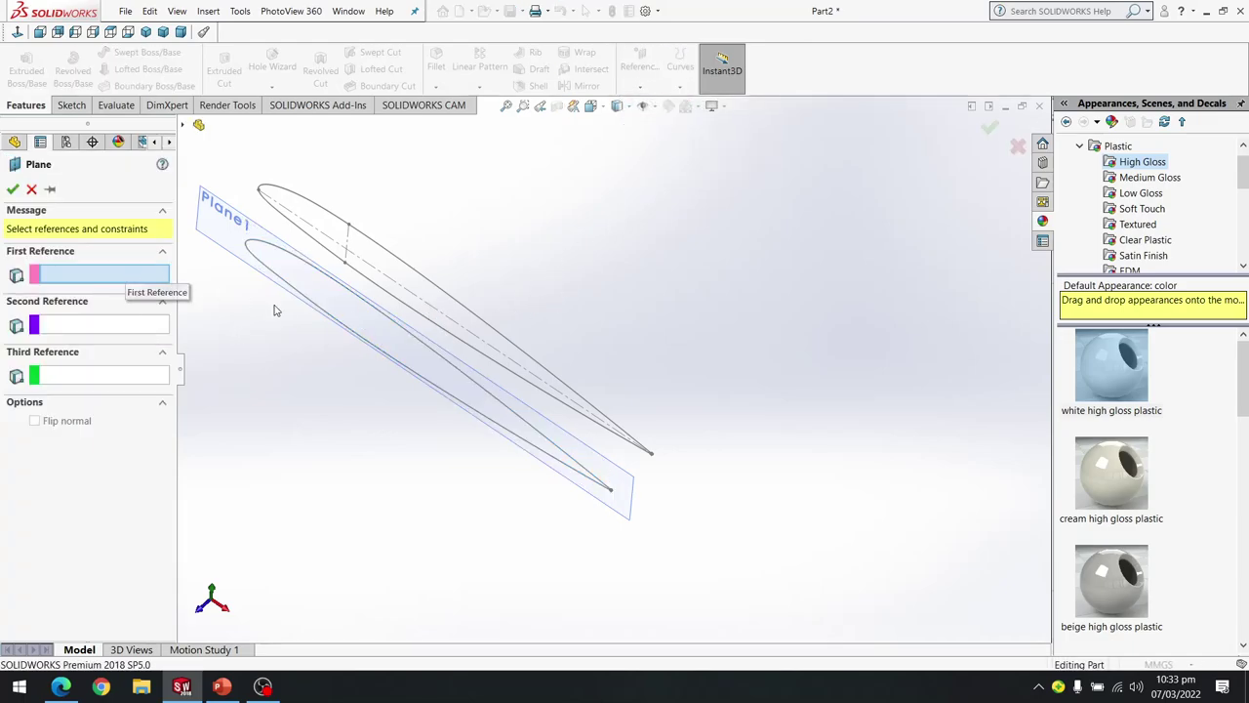
pyautogui.click(241, 239)
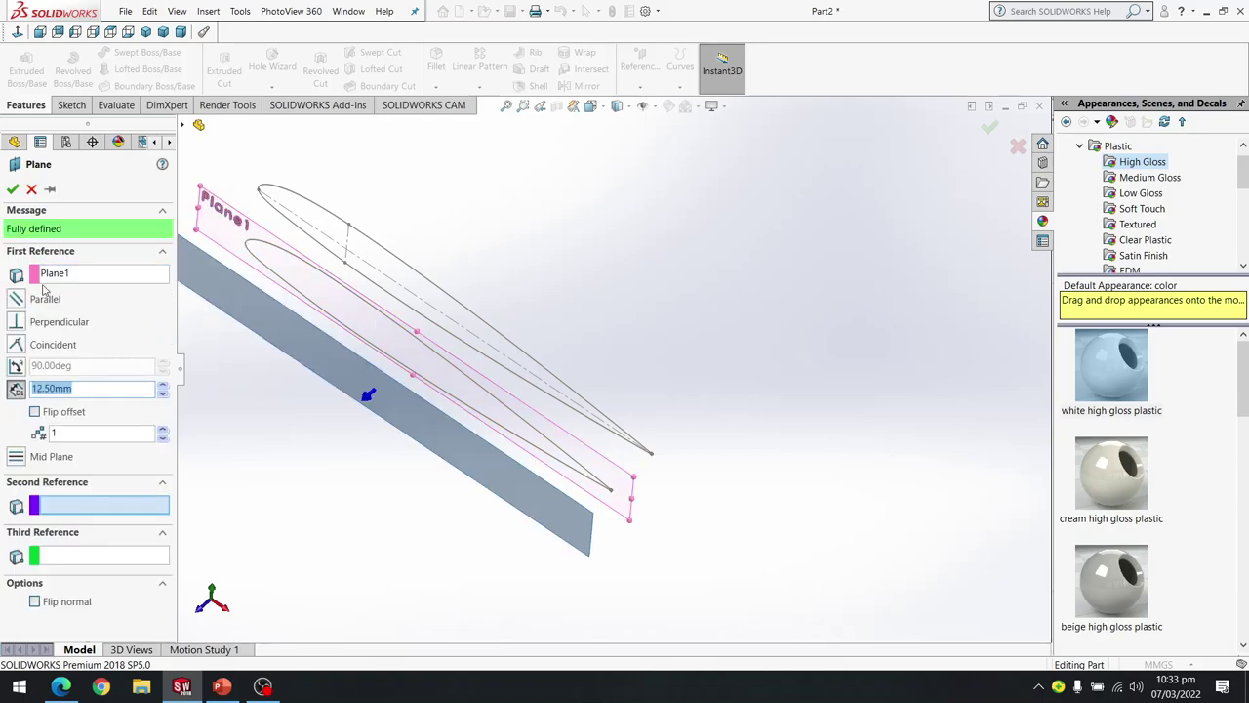
pyautogui.click(12, 188)
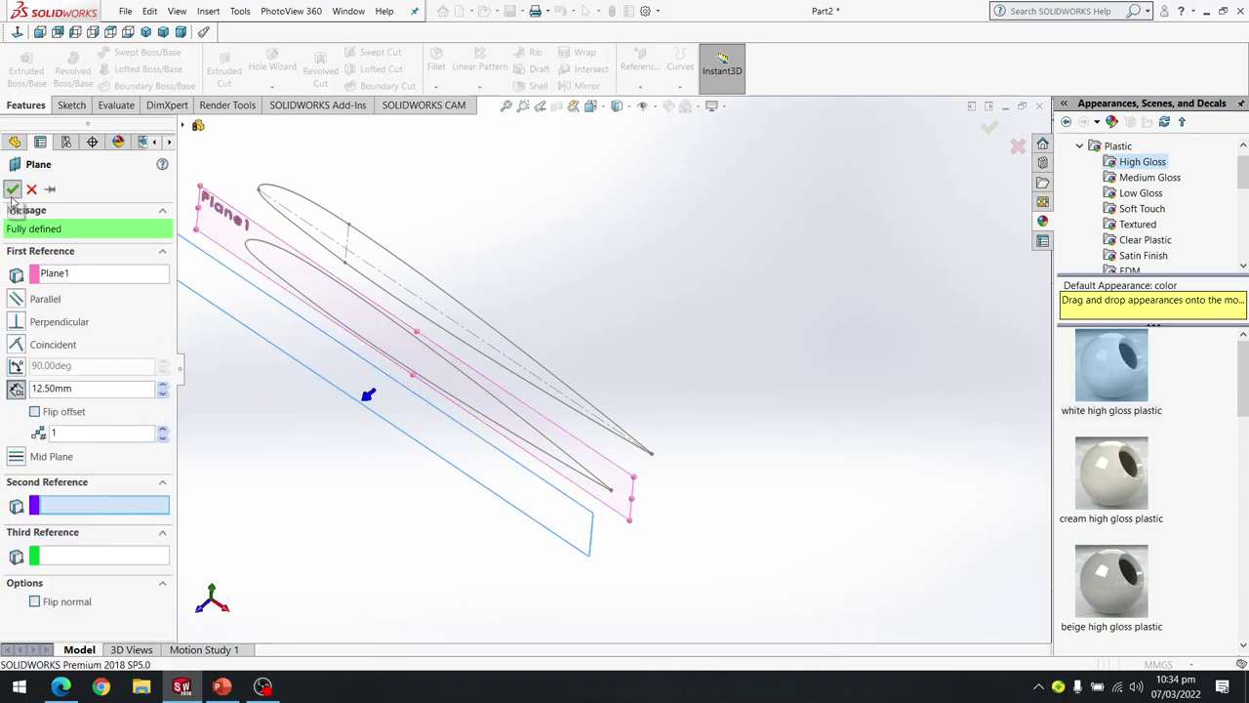
# Add two more reference planes in the same direction, one offset 12.5 mm from Plane2 and one 12.5 mm from Plane3.
pyautogui.click(642, 85)
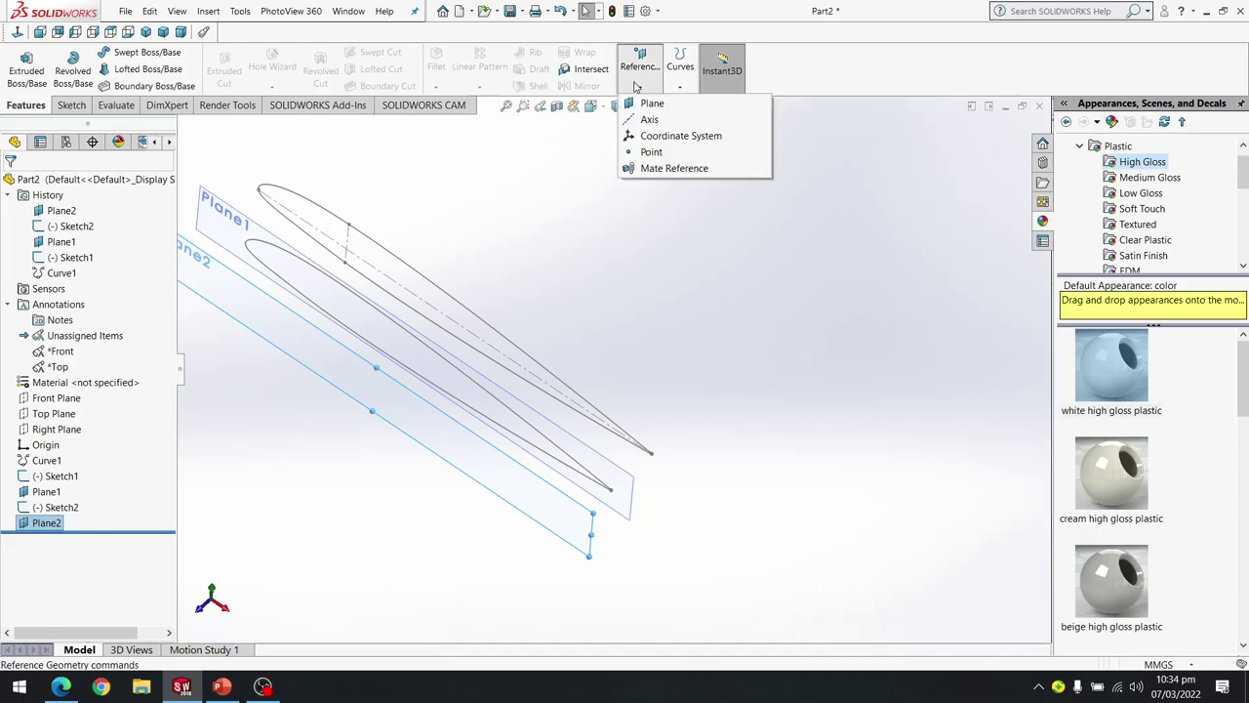
pyautogui.keyDown('ctrl'); pyautogui.moveTo(207, 300); pyautogui.dragTo(203, 298); pyautogui.keyUp('ctrl')
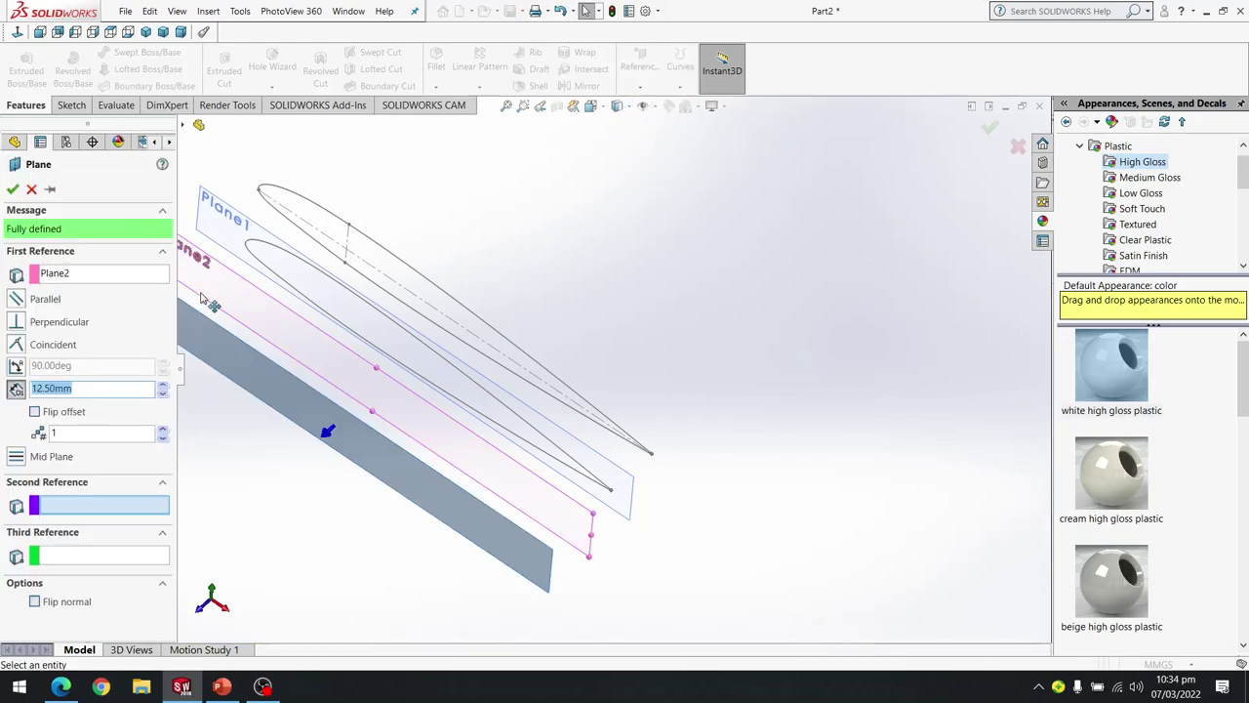
pyautogui.click(11, 188)
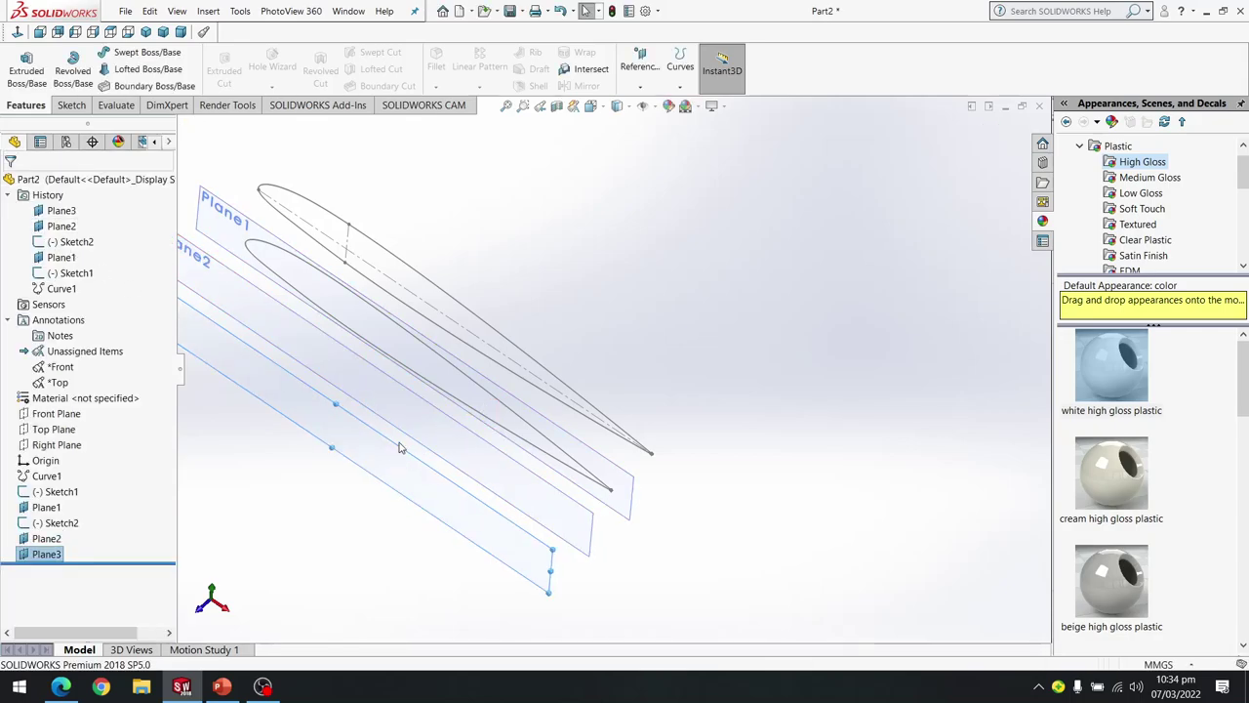
pyautogui.click(640, 66)
pyautogui.click(646, 102)
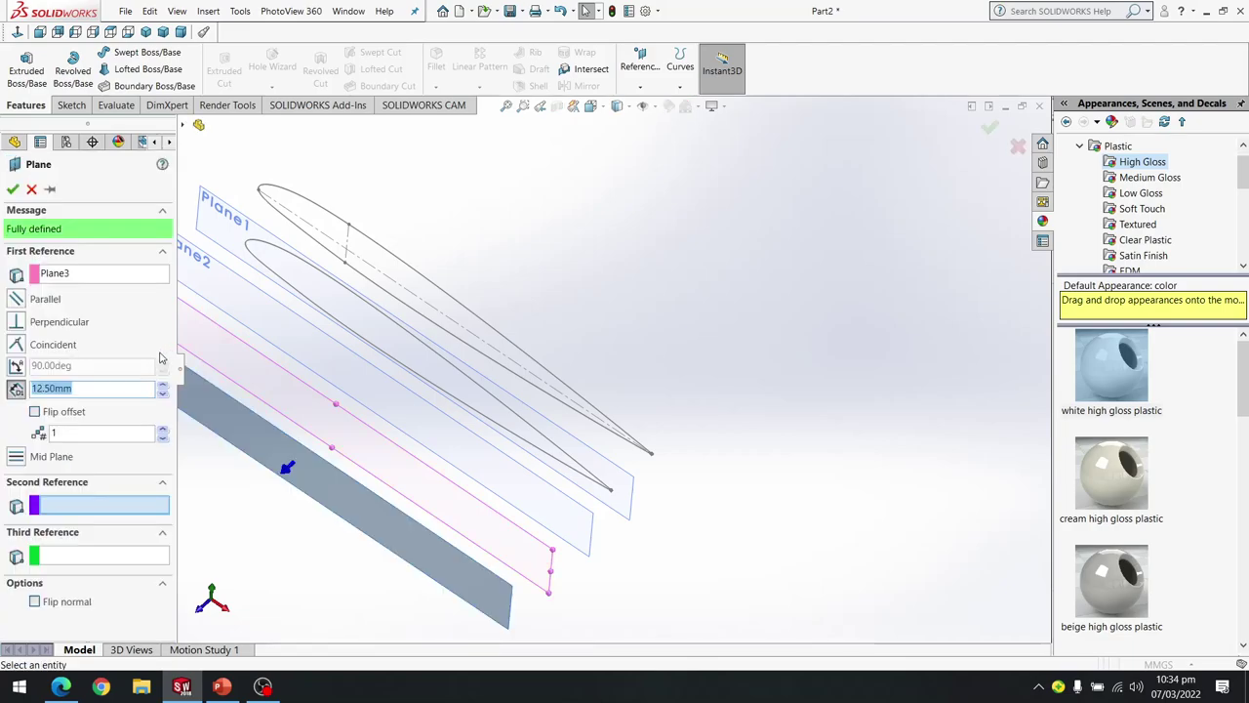
pyautogui.click(12, 190)
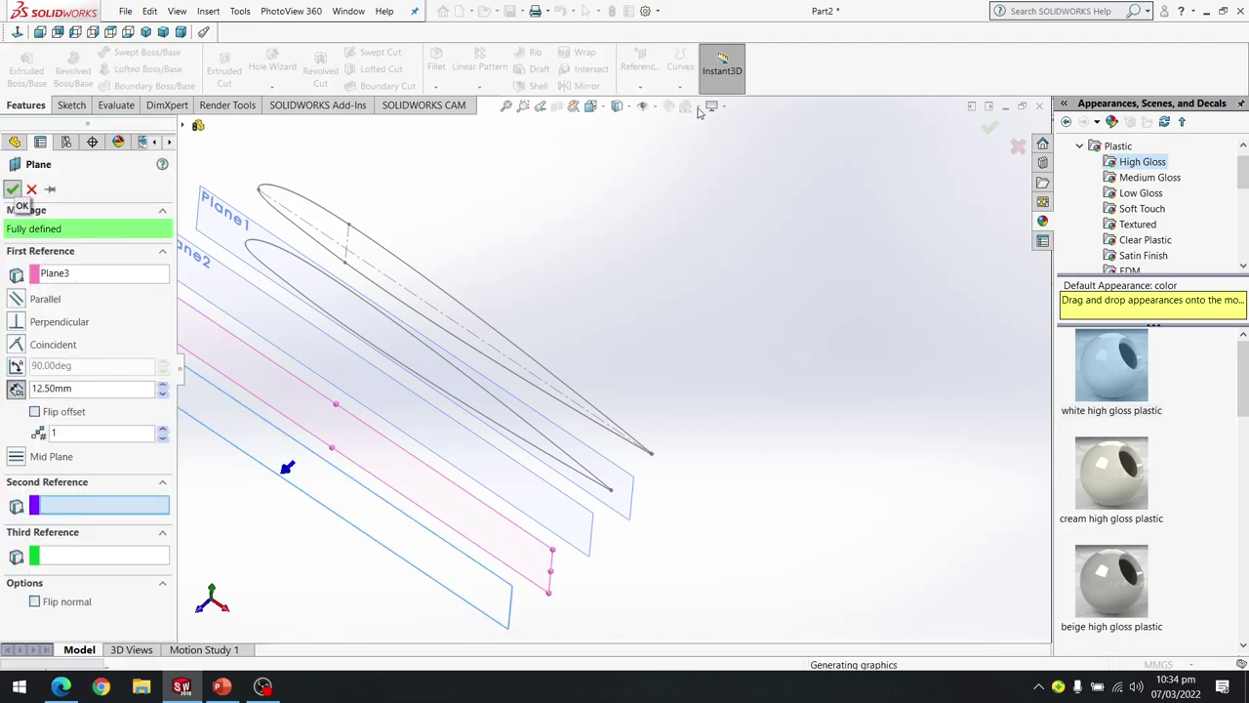
# Continue the series from Plane4 with three more reference planes, each offset 12.5 mm from the previous one.
pyautogui.click(639, 85)
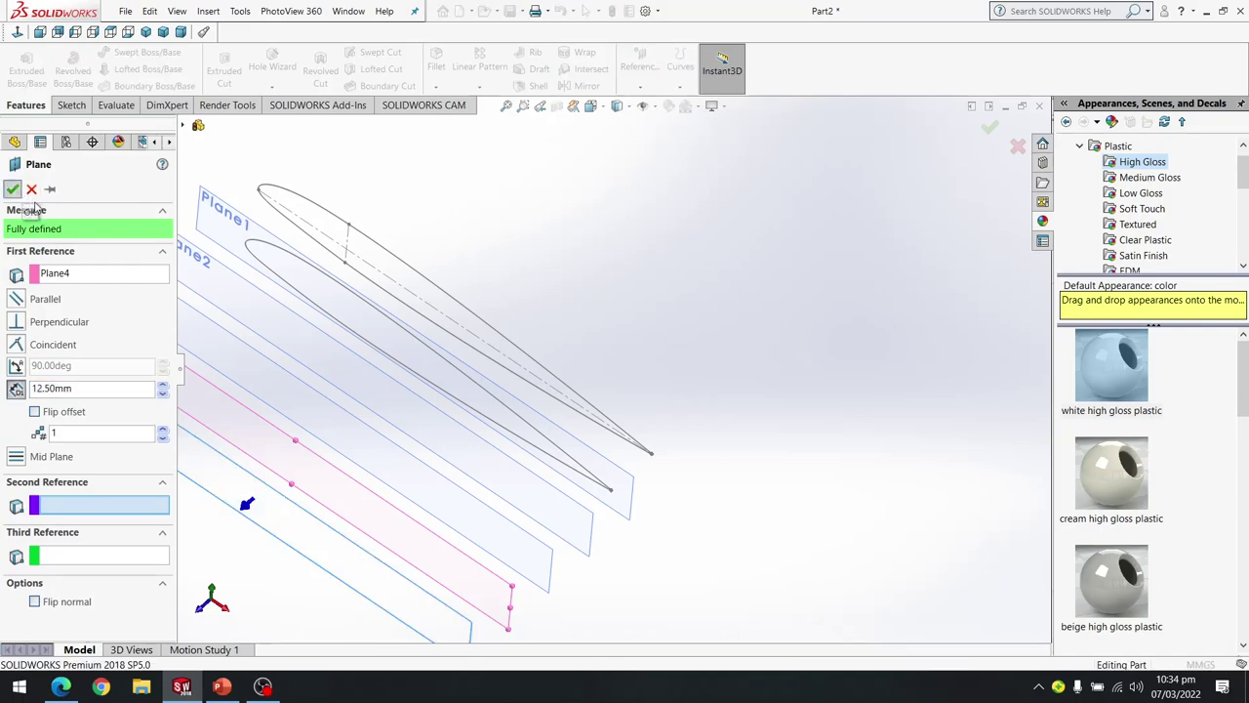
pyautogui.click(13, 191)
pyautogui.click(642, 85)
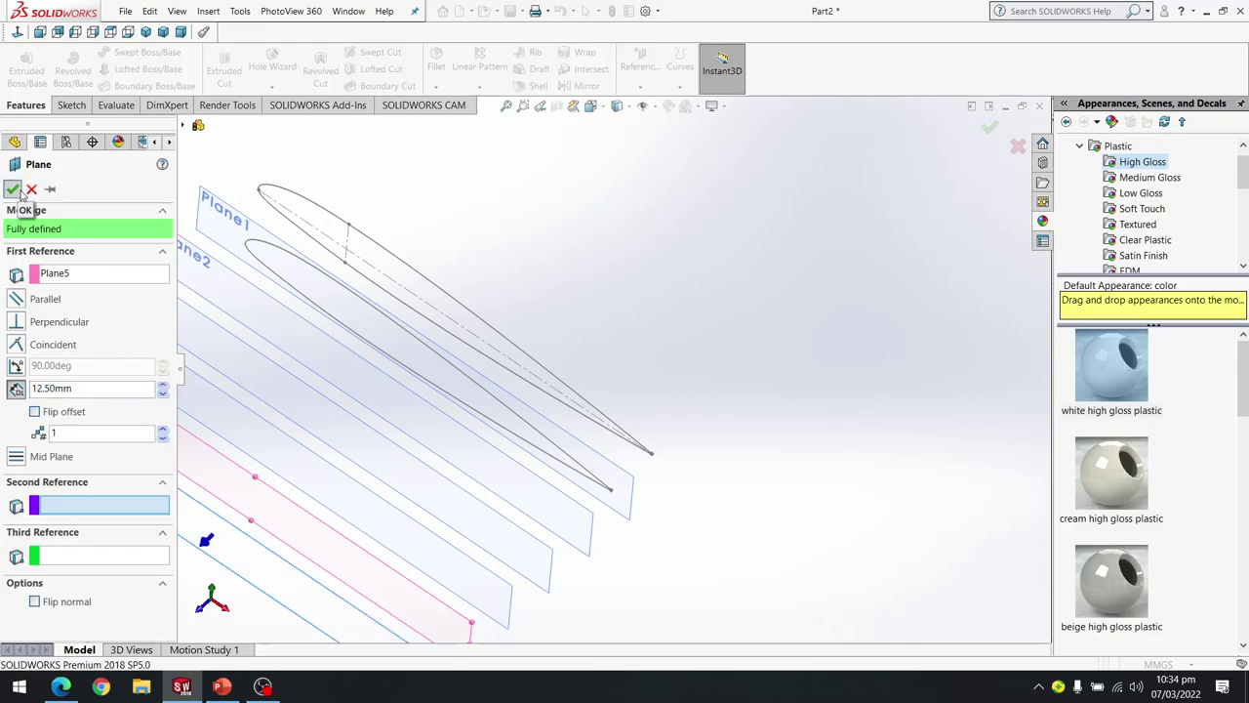
pyautogui.click(640, 85)
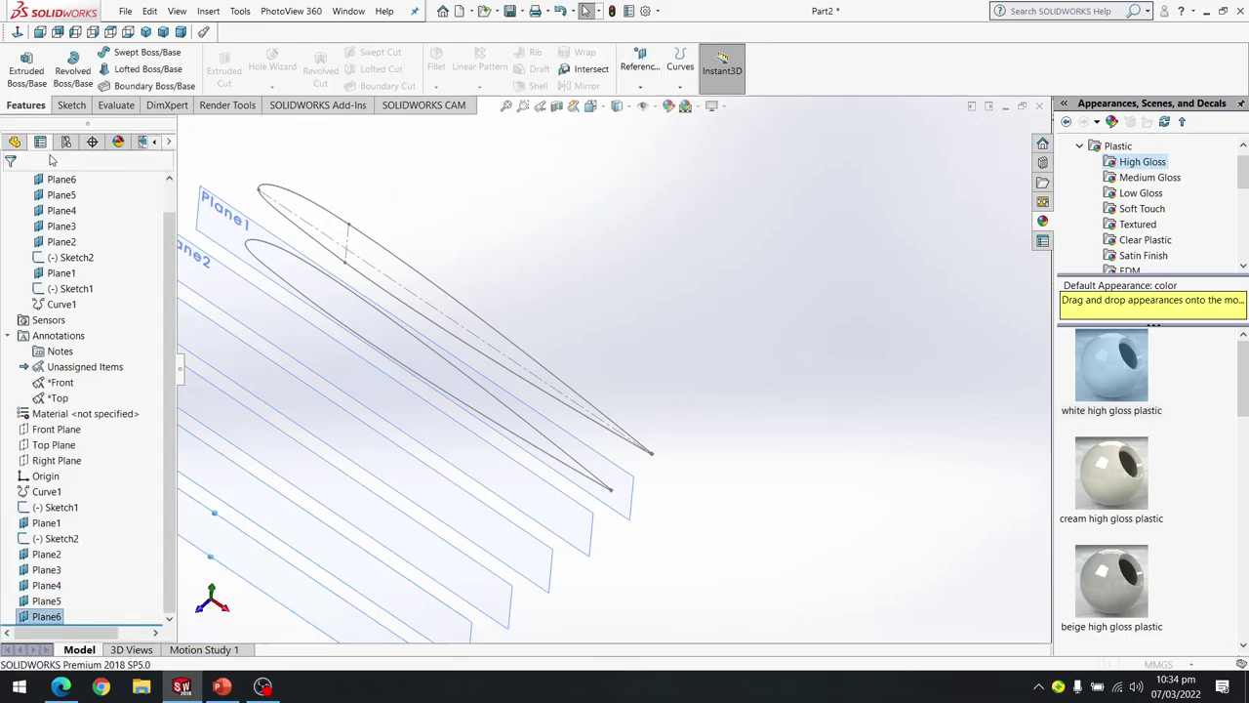
pyautogui.click(12, 189)
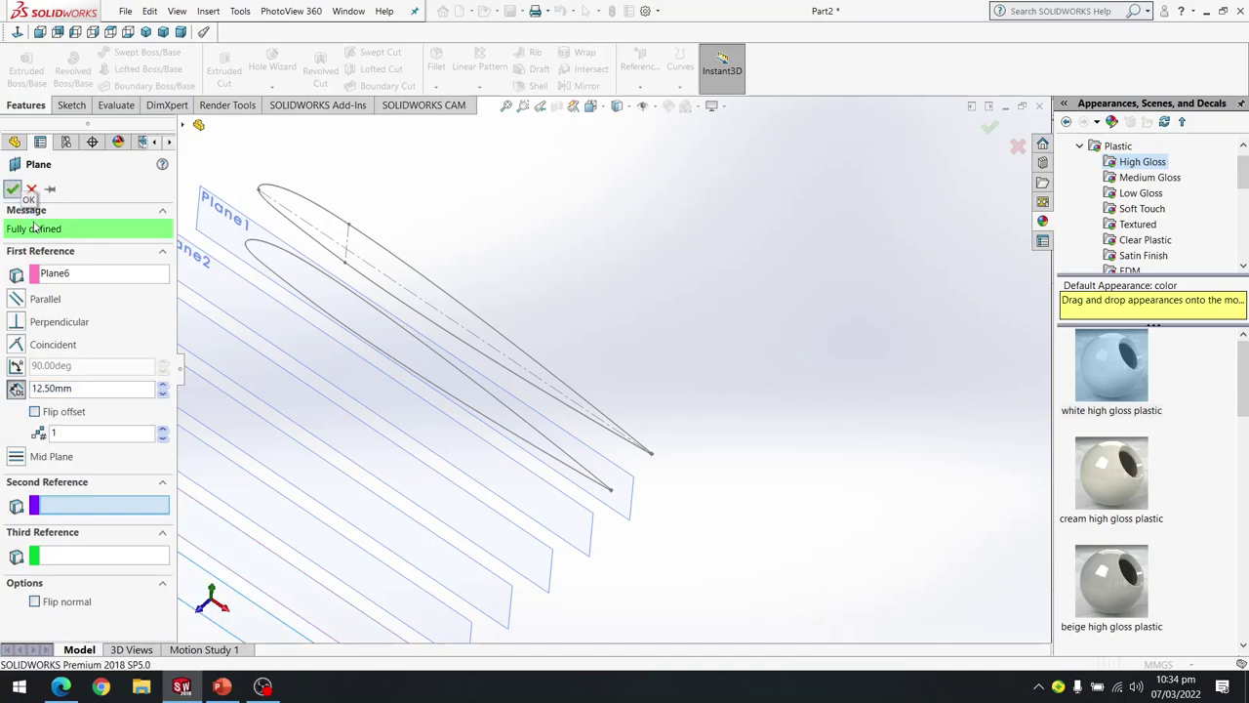
# Create the last reference plane of the series, offset 12.5 mm from Plane7.
pyautogui.moveTo(395, 454); pyautogui.dragTo(785, 410, button='middle')
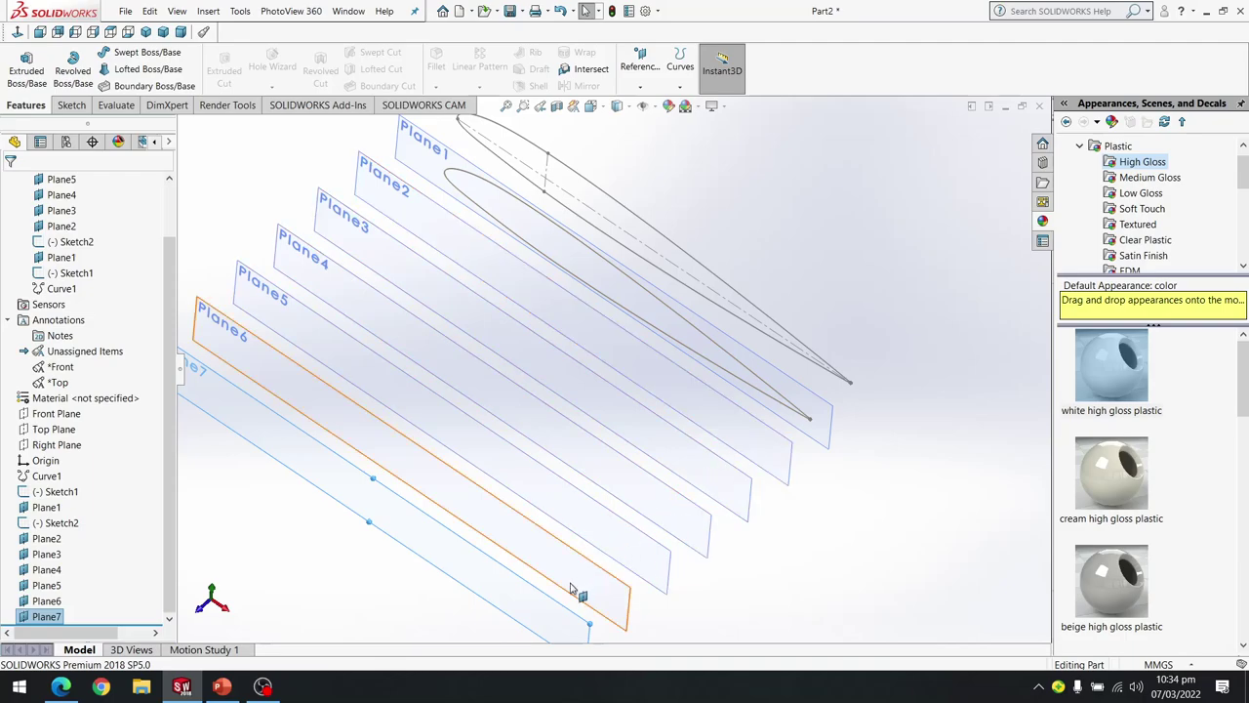
pyautogui.click(640, 59)
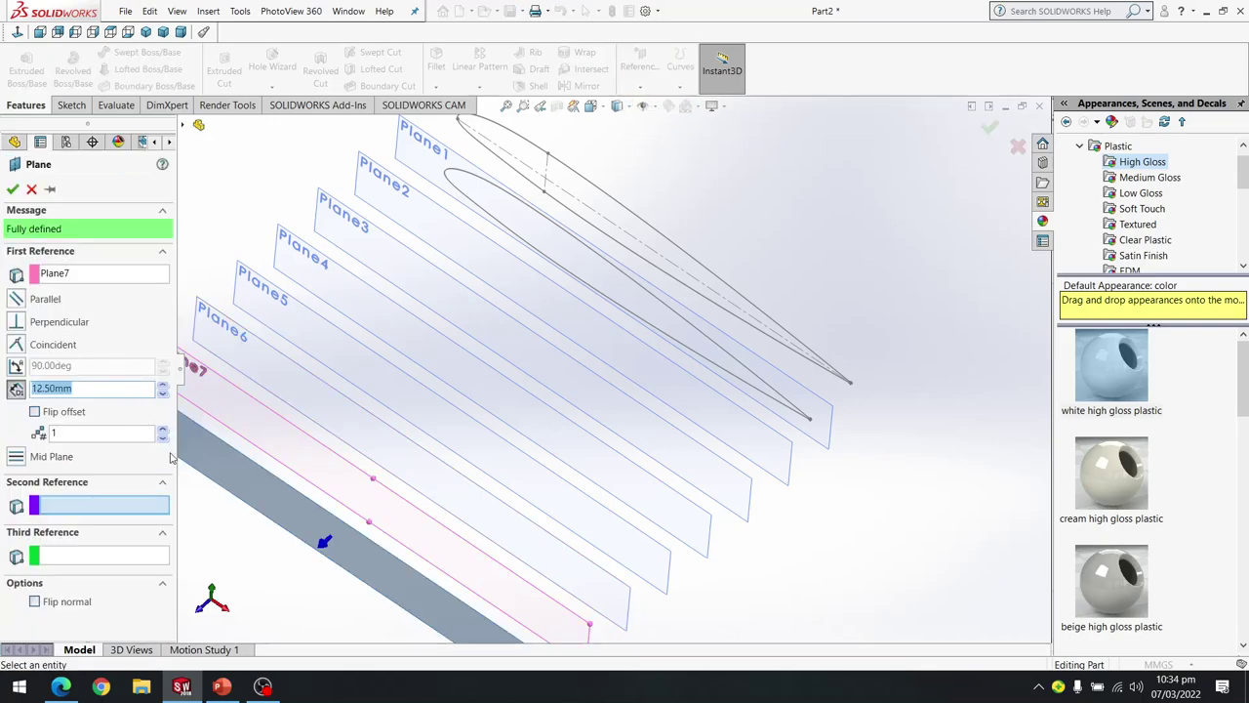
pyautogui.click(12, 188)
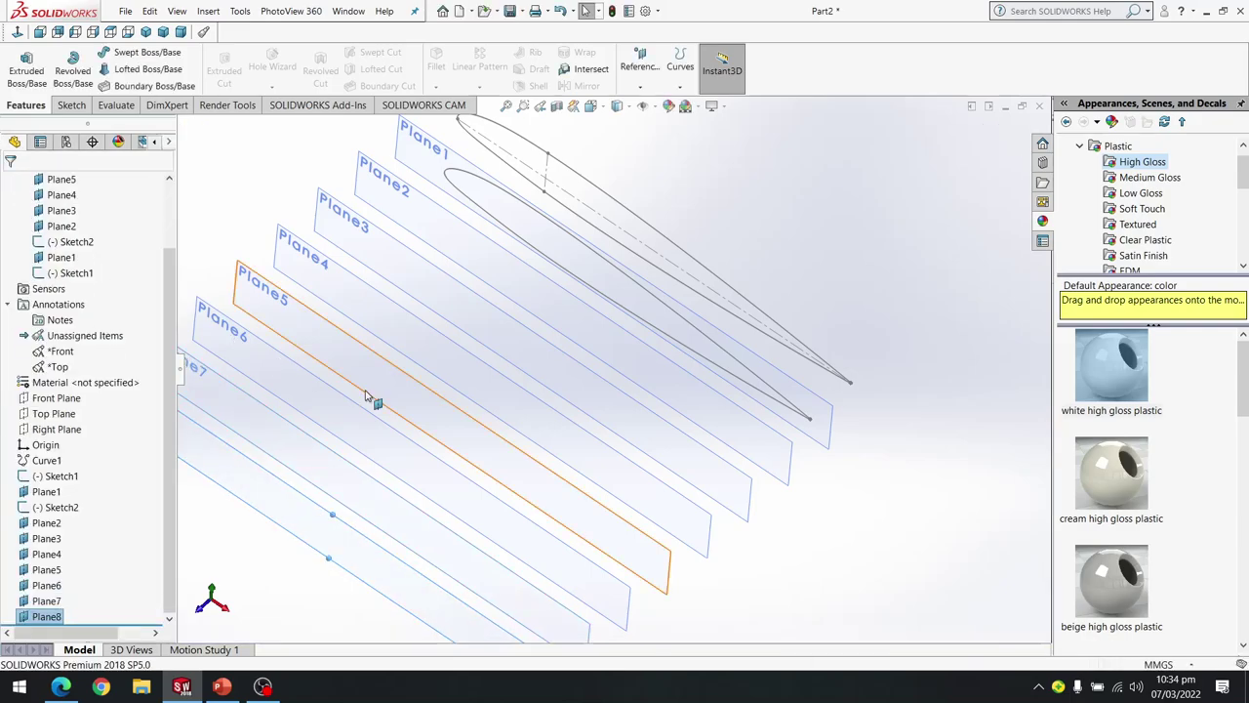
pyautogui.press('f')
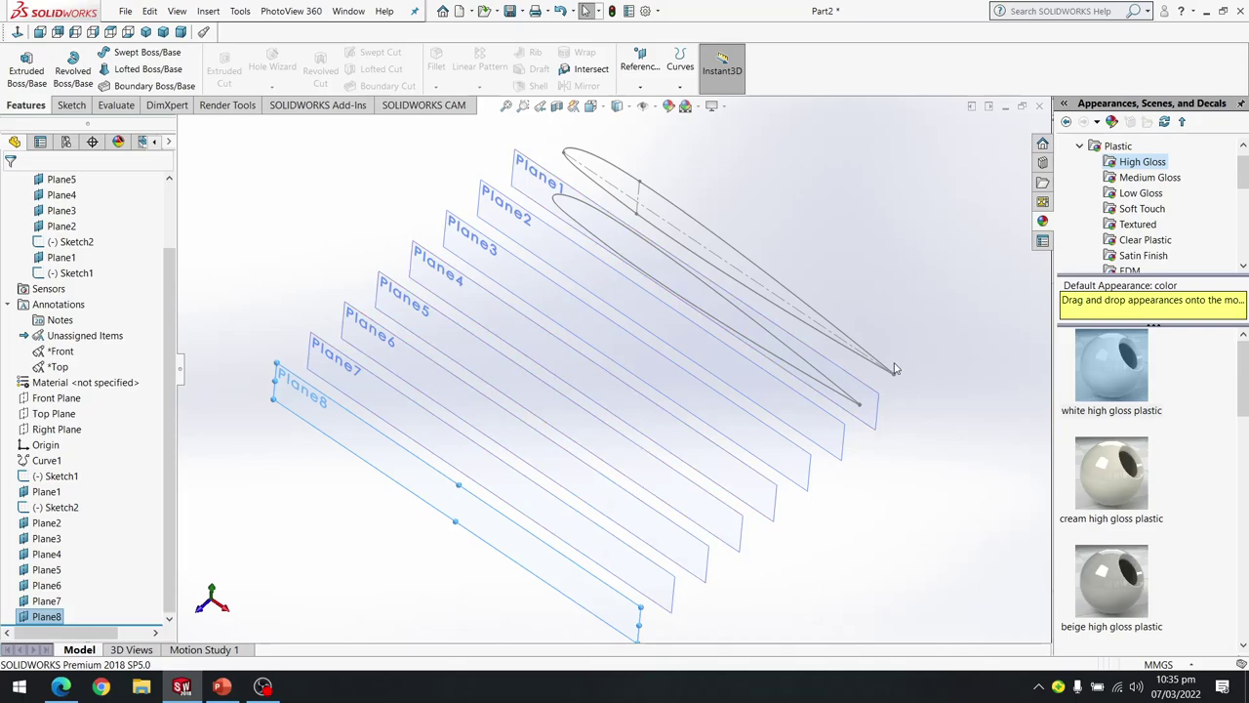
# Start a sketch on Plane2 and convert the full-size first airfoil outline into it, including the small trailing-edge arc.
pyautogui.click(937, 324)
pyautogui.scroll(-8, 875, 386)
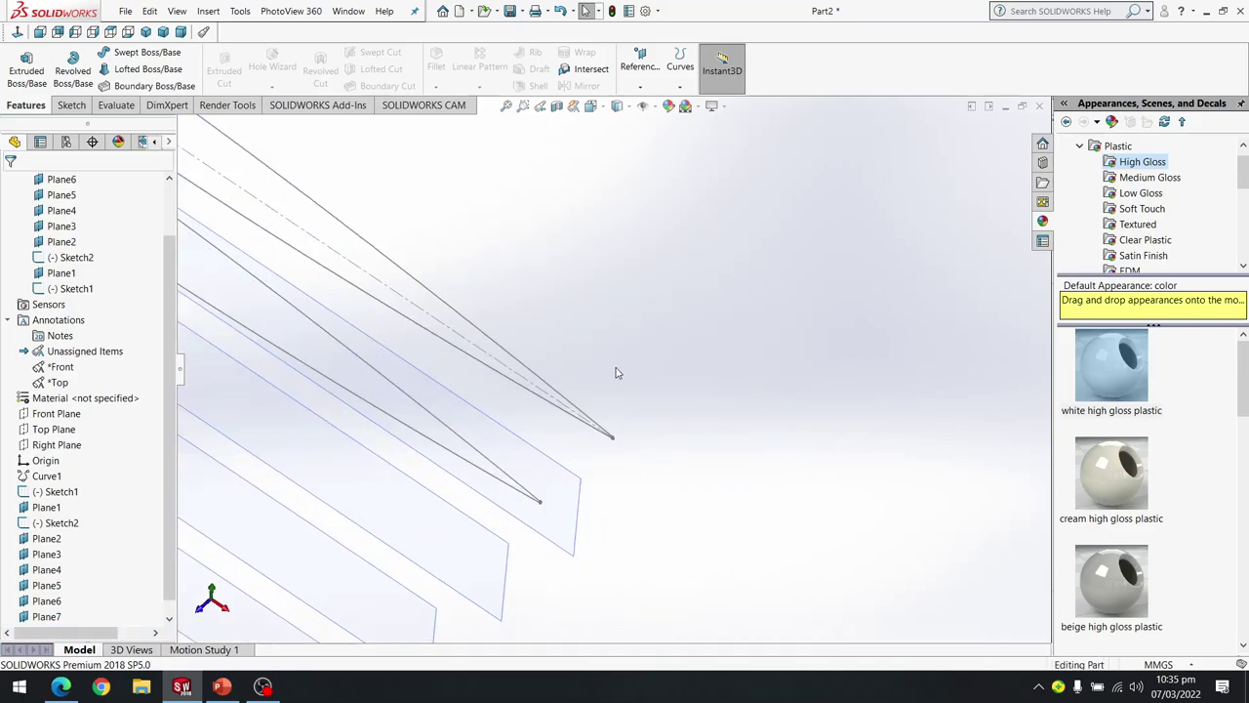
pyautogui.scroll(5, 575, 411)
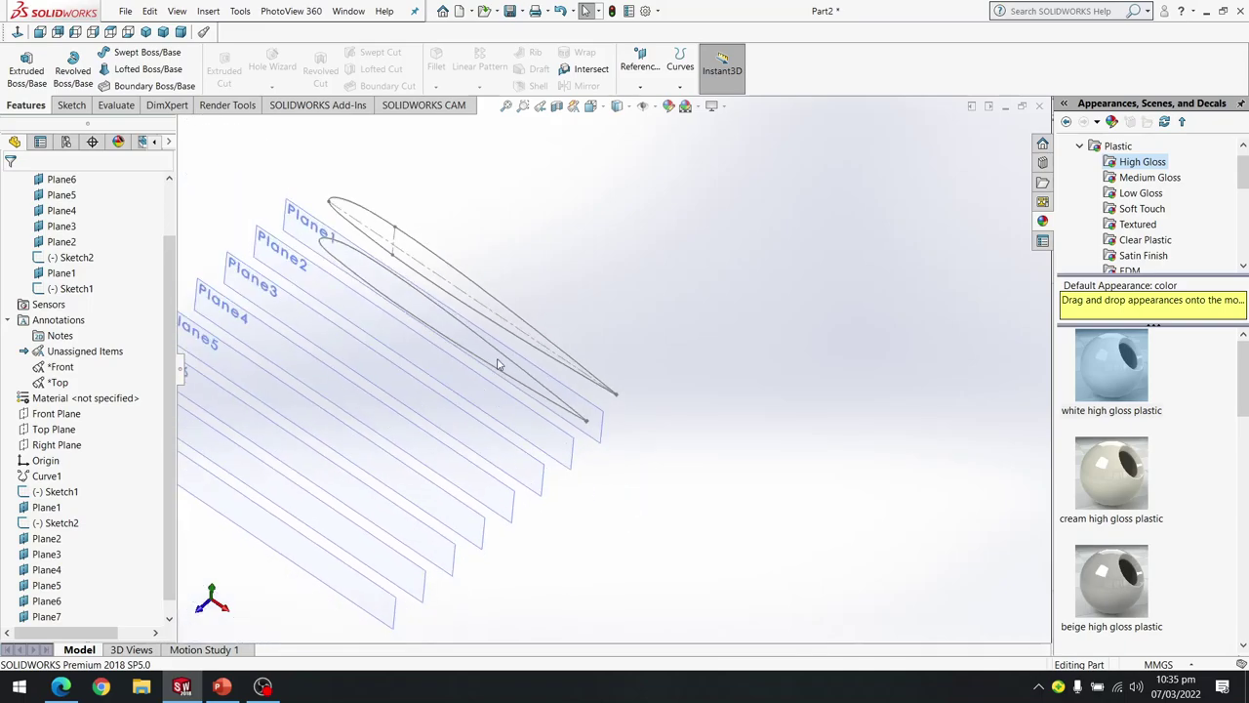
pyautogui.click(429, 341)
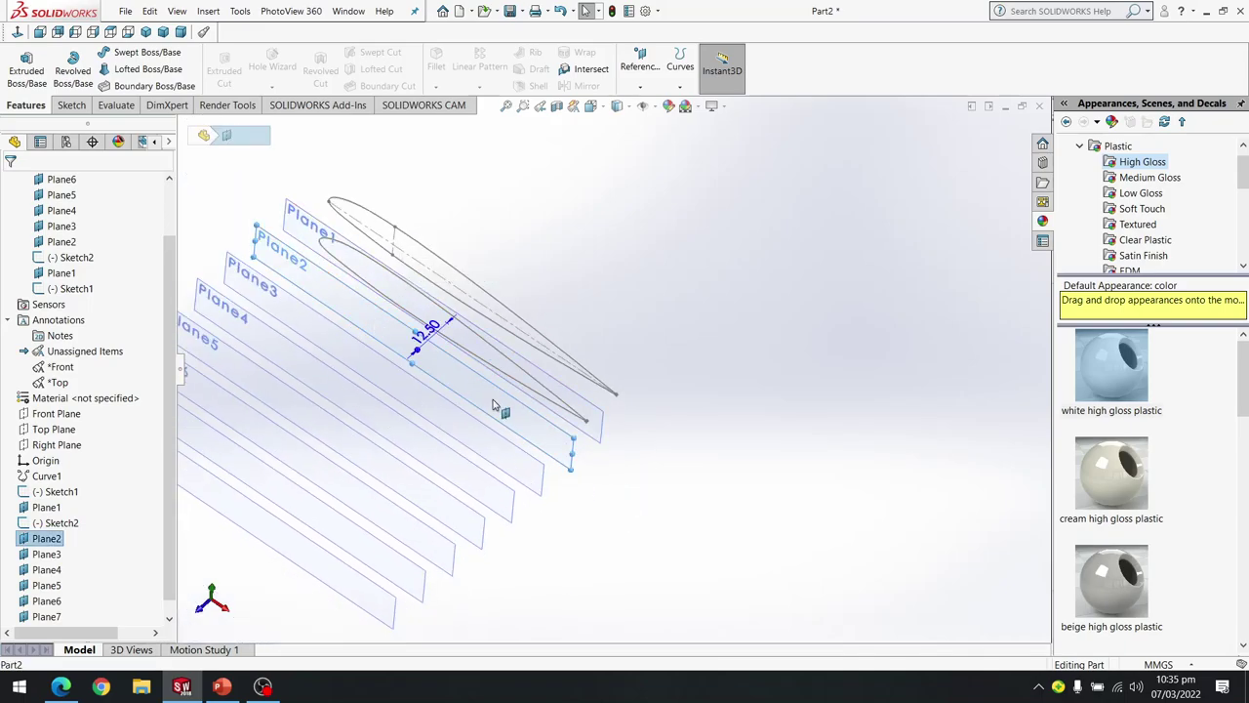
pyautogui.click(70, 104)
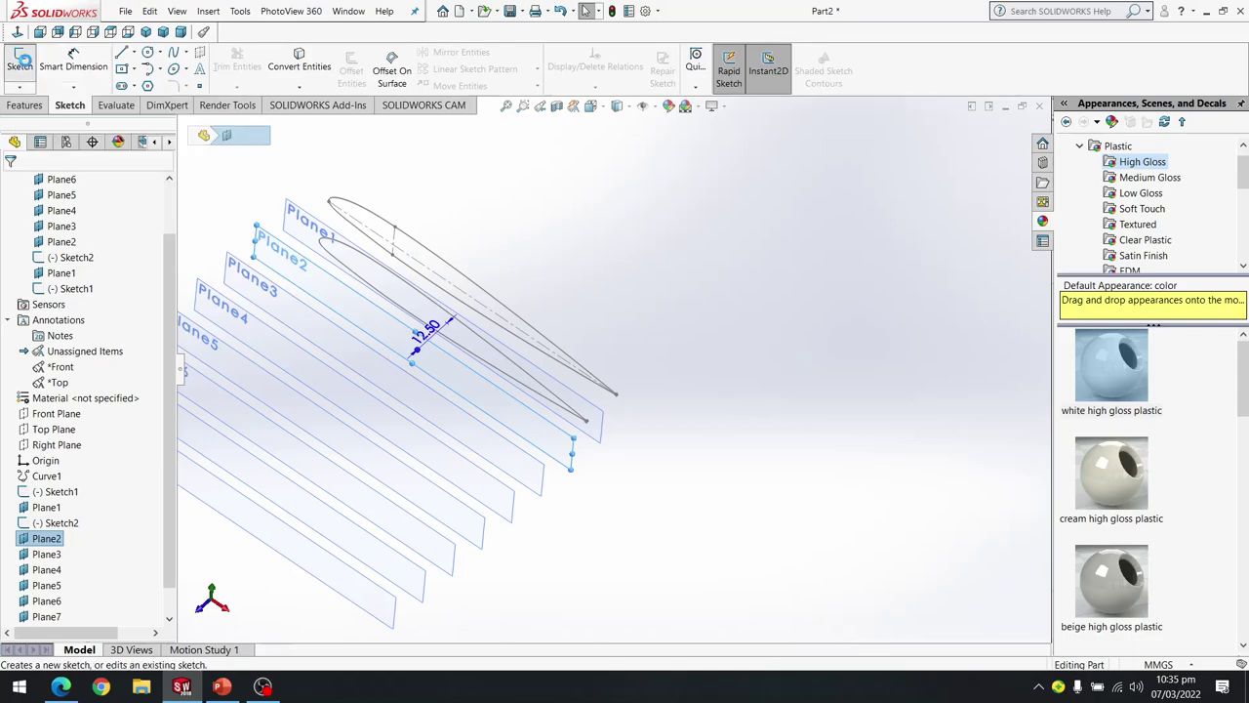
pyautogui.click(19, 60)
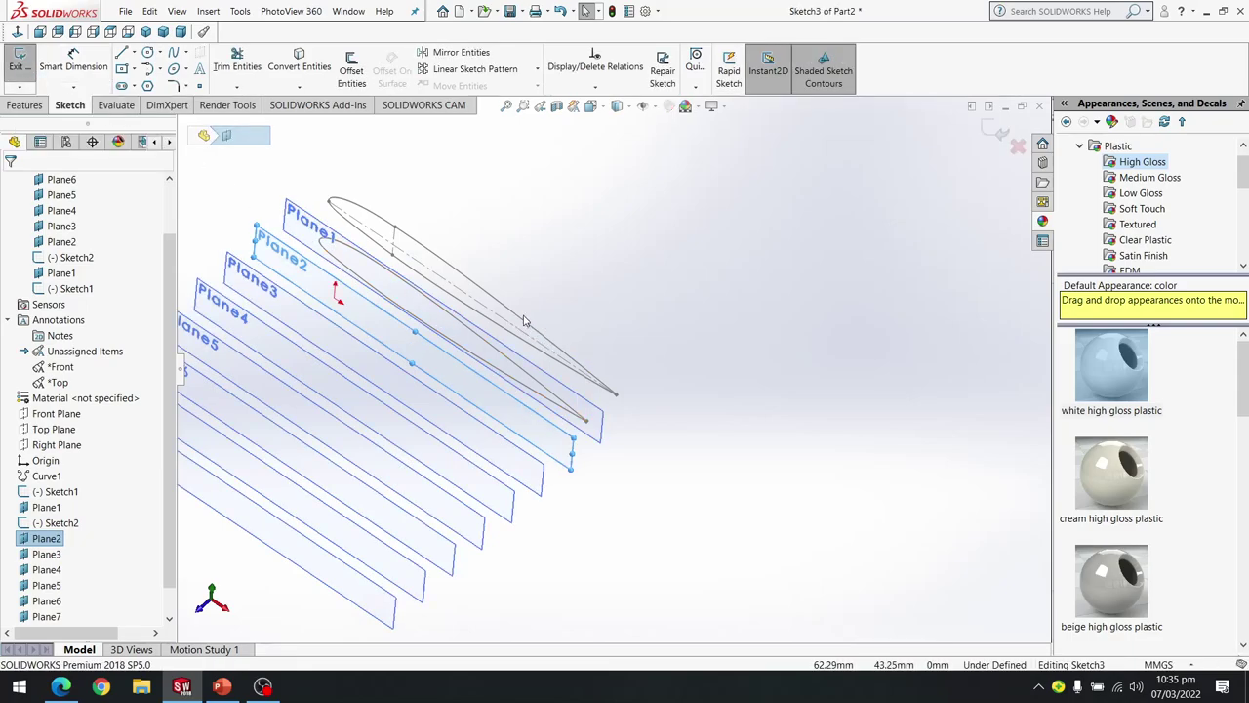
pyautogui.scroll(-3, 579, 364)
pyautogui.click(571, 363)
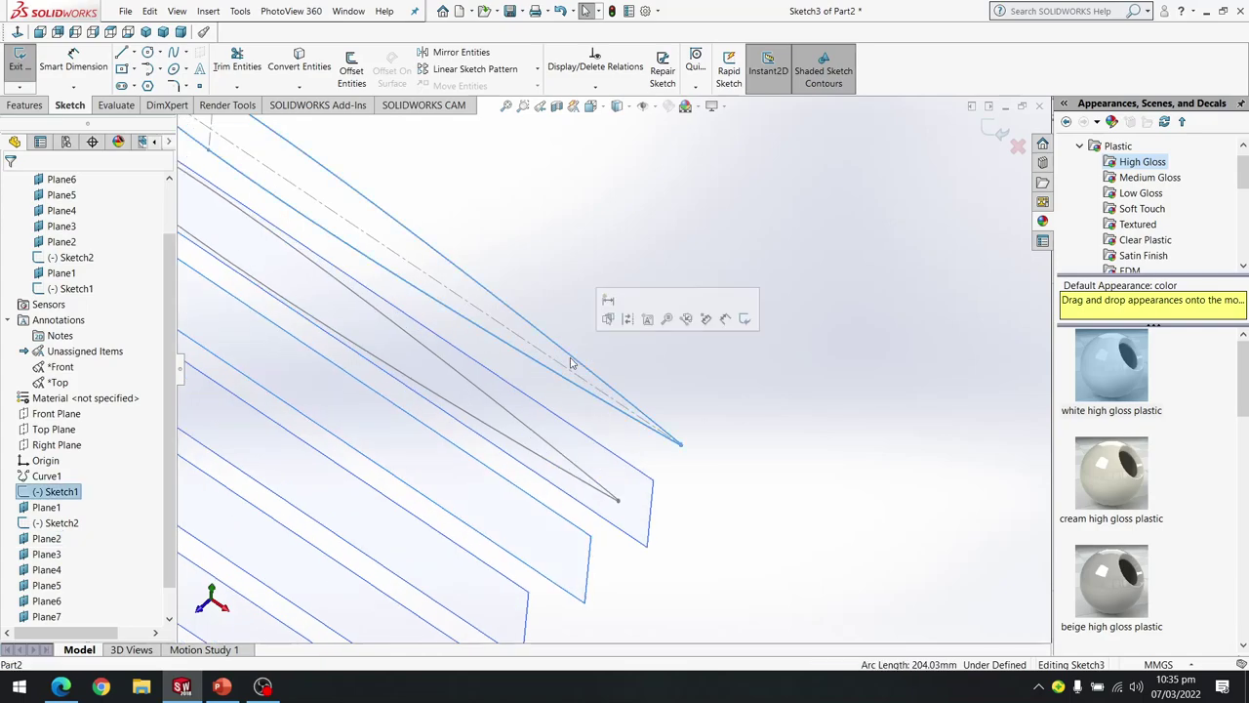
pyautogui.scroll(-4, 678, 434)
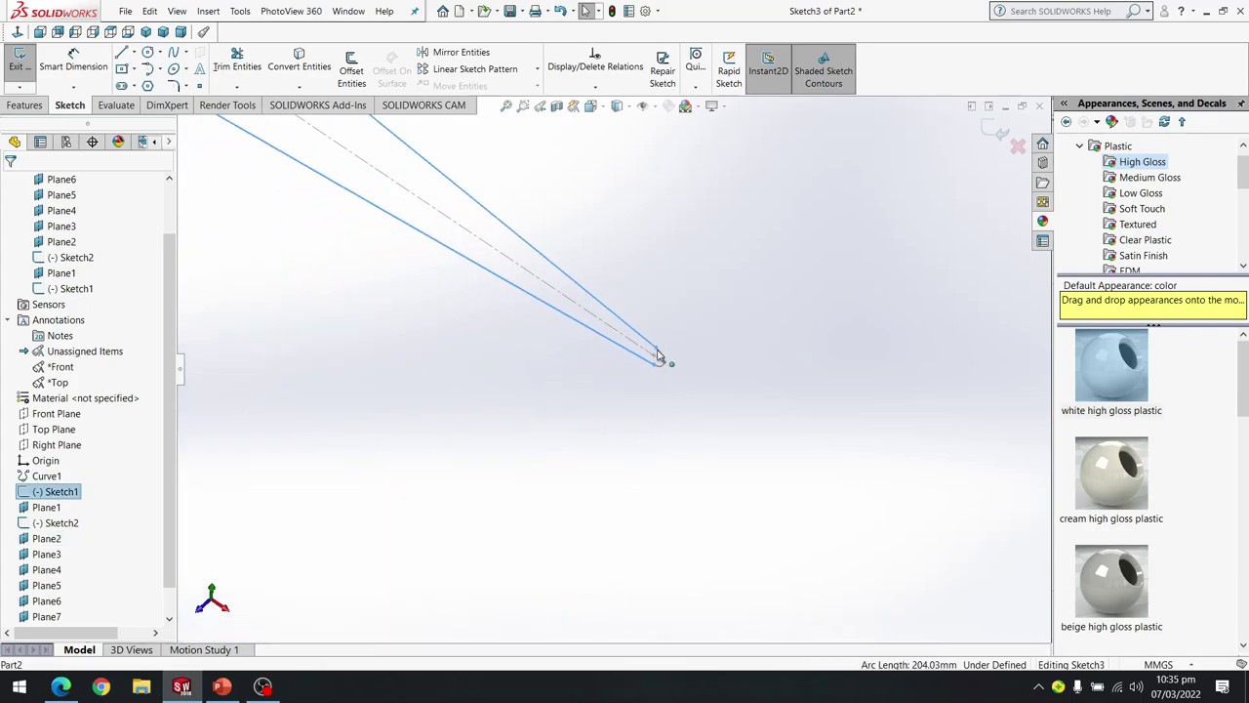
pyautogui.scroll(10, 585, 375)
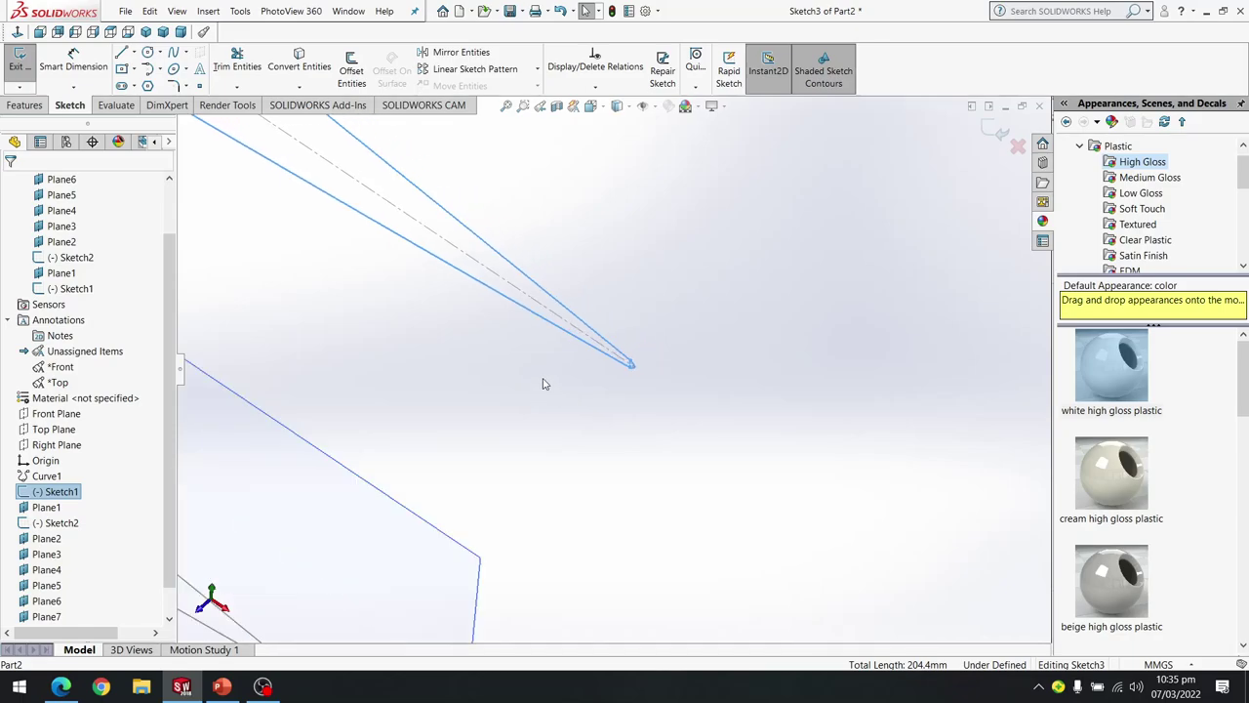
pyautogui.click(298, 61)
pyautogui.scroll(-2, 509, 417)
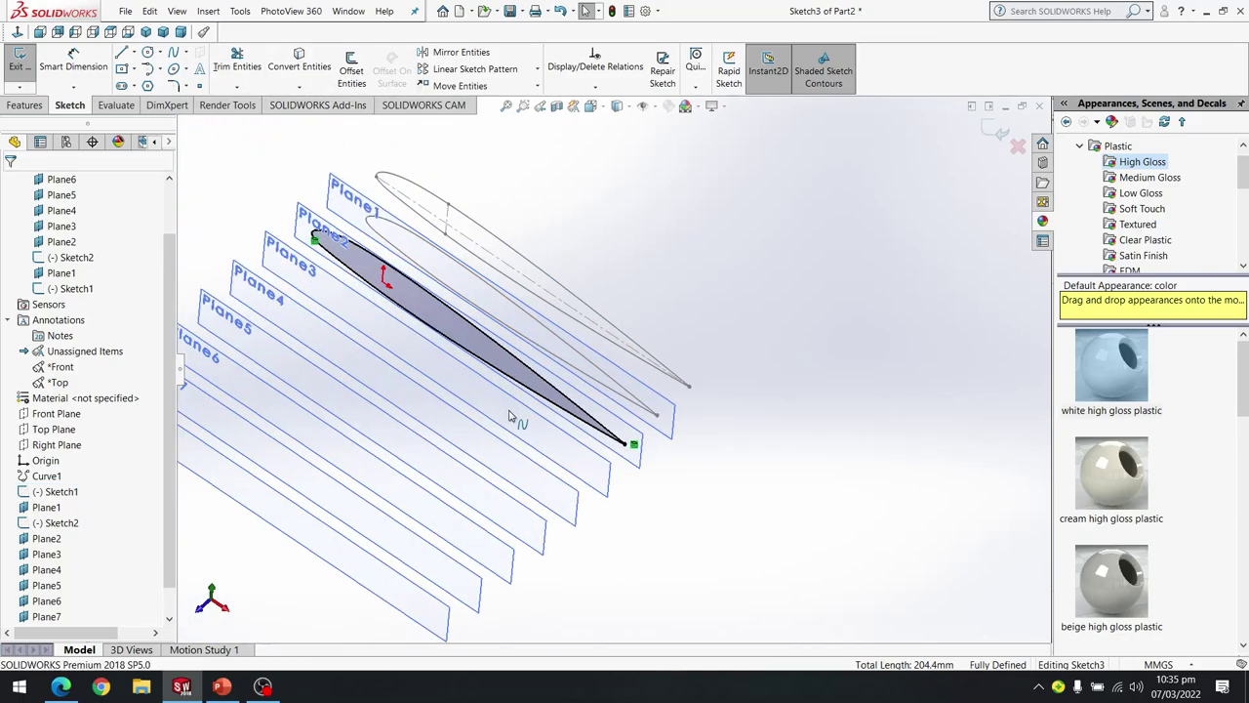
# Close the Plane2 sketch, and in a new sketch on Plane3 convert the complete scaled airfoil outline from Plane1.
pyautogui.click(570, 459)
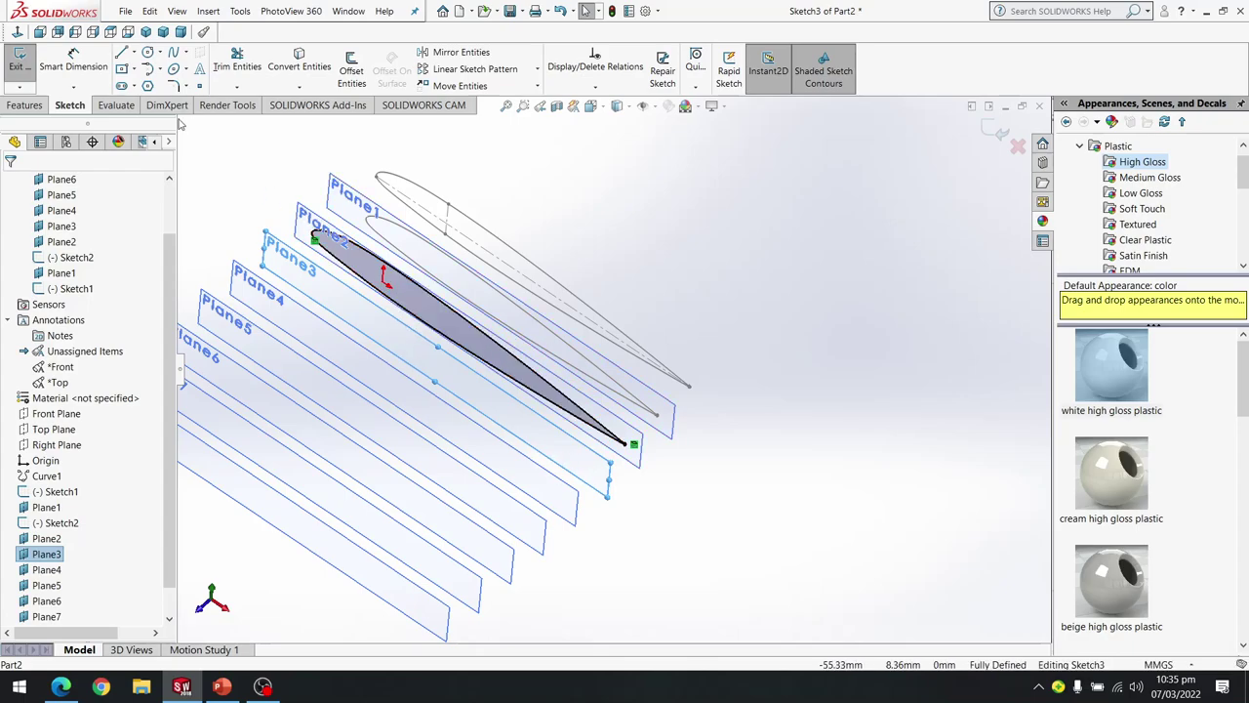
pyautogui.click(21, 62)
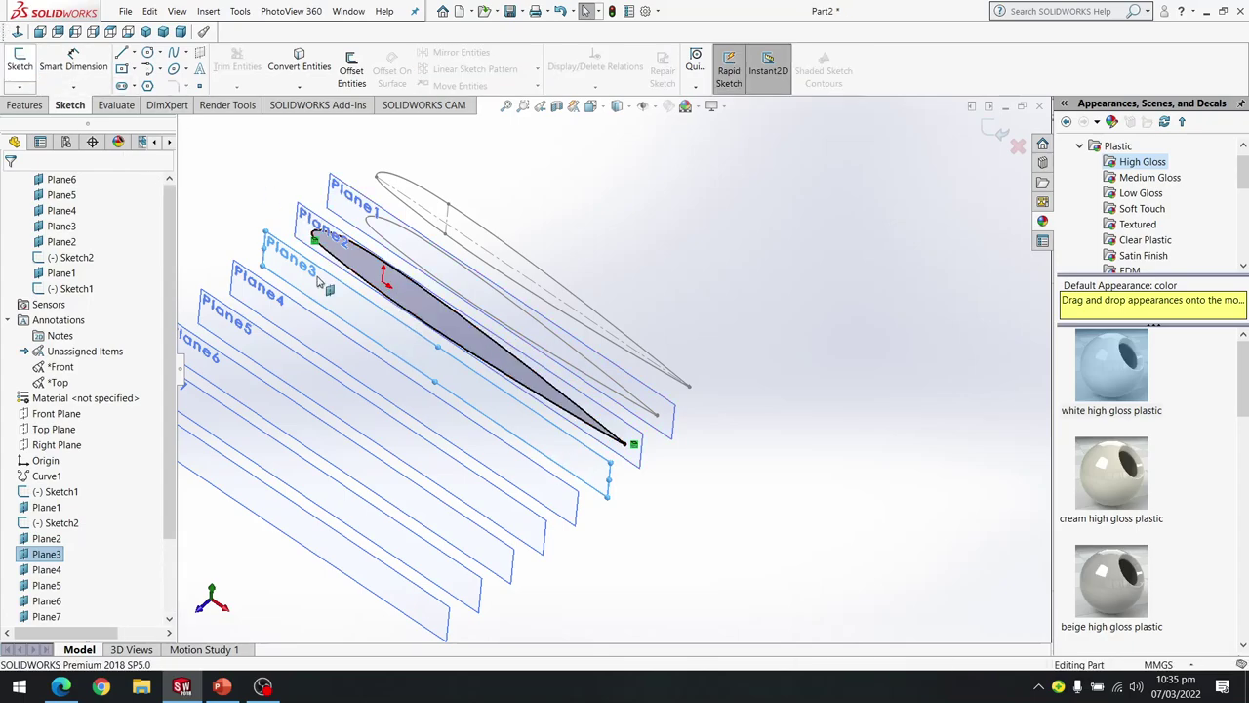
pyautogui.click(20, 61)
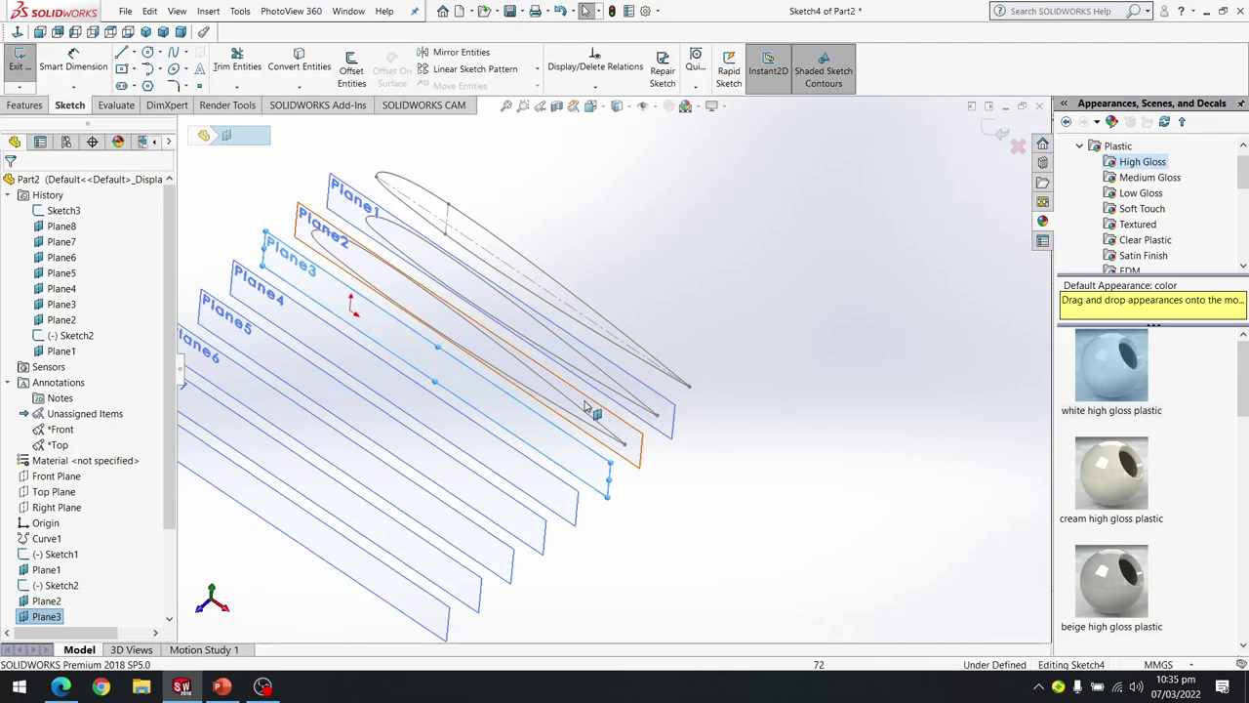
pyautogui.scroll(-5, 619, 400)
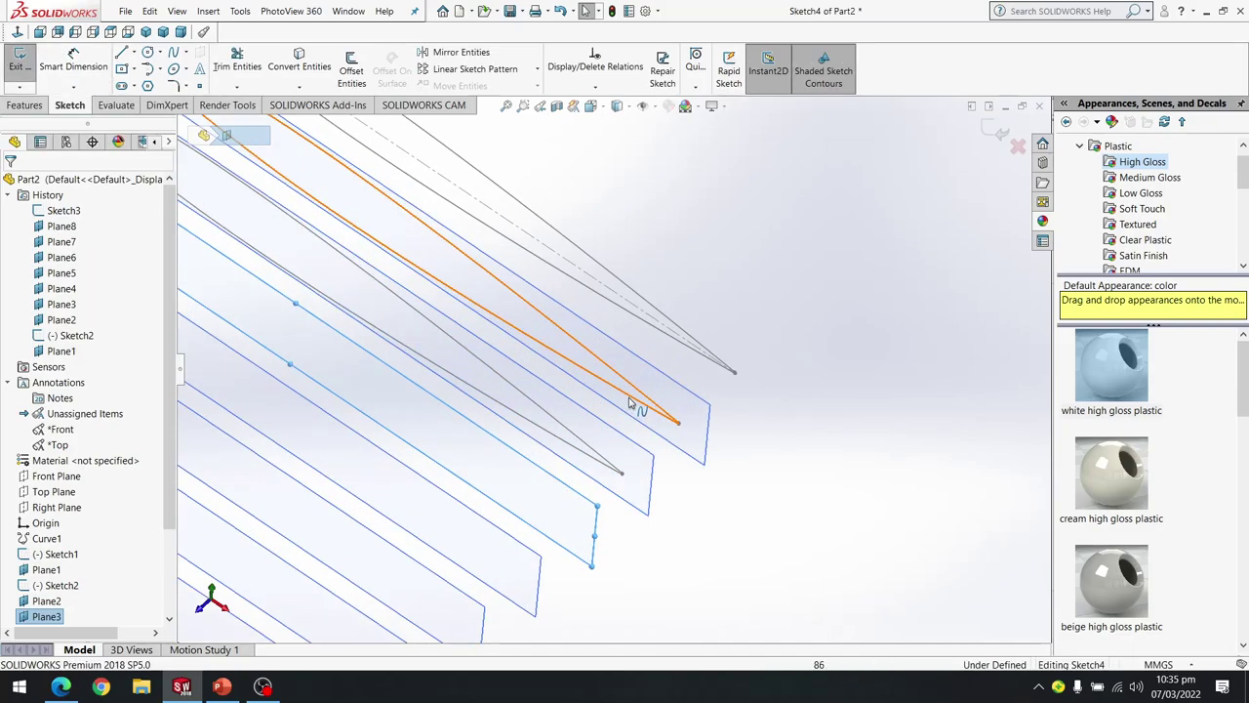
pyautogui.click(628, 399)
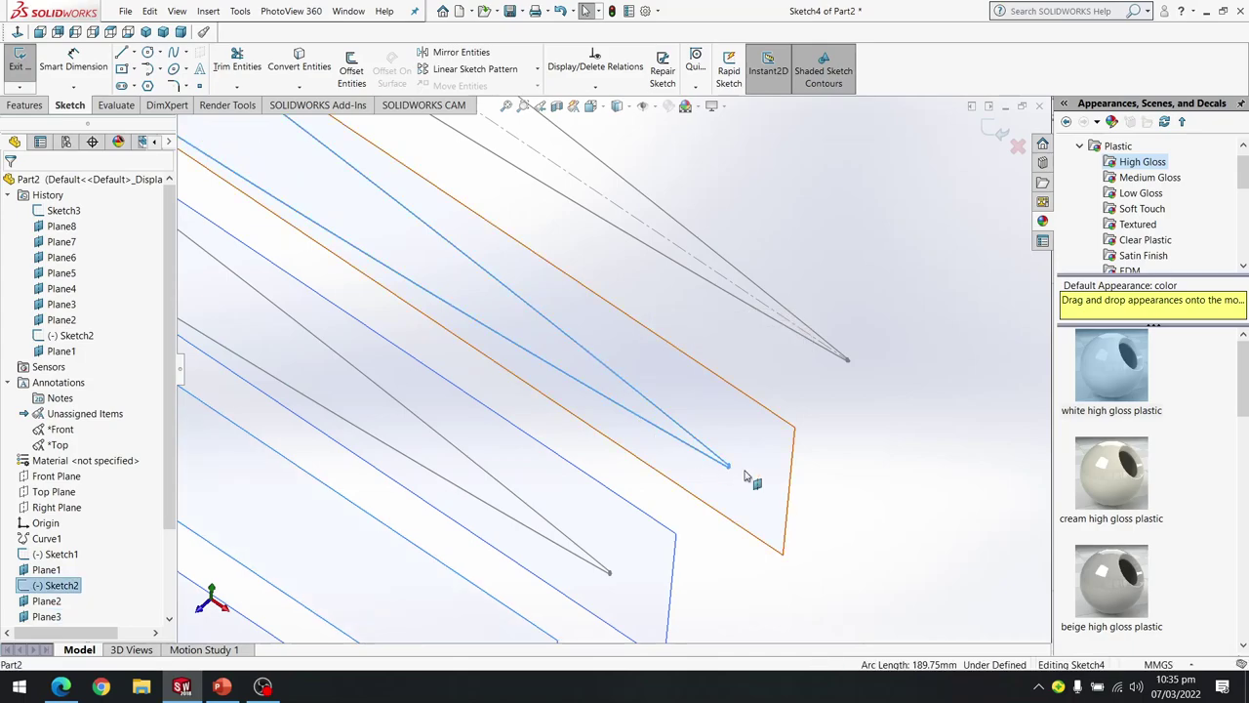
pyautogui.scroll(-6, 731, 460)
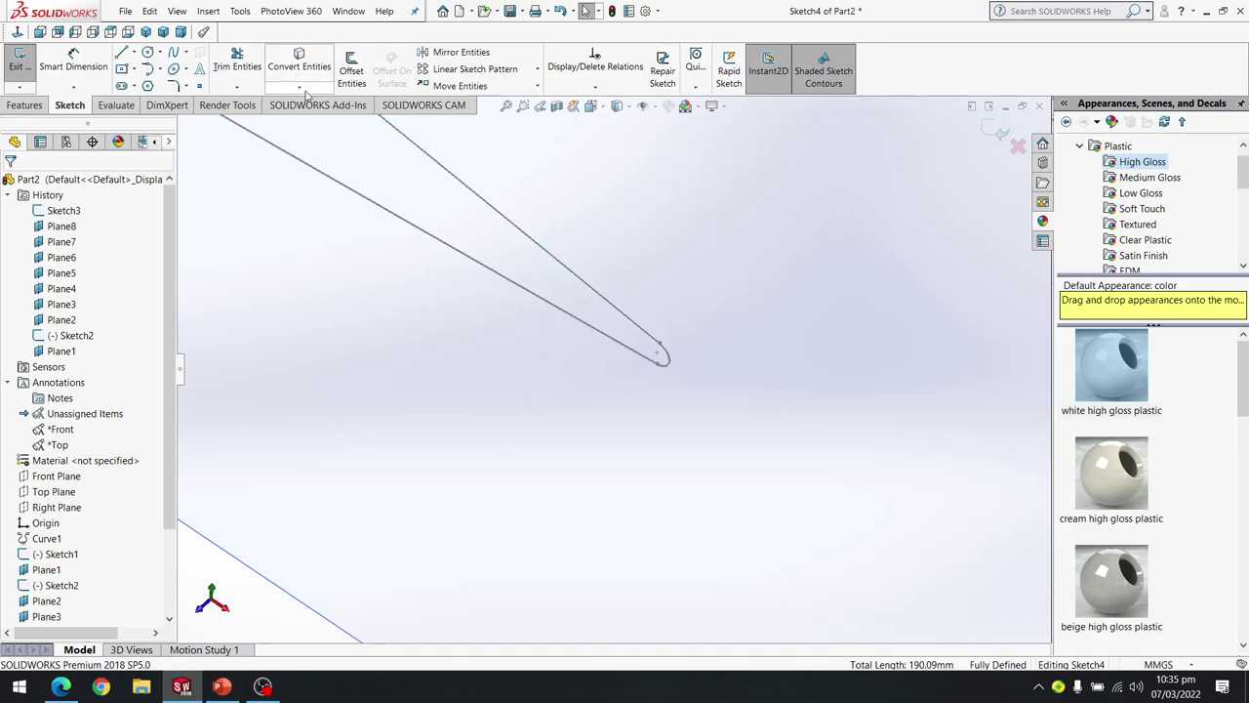
pyautogui.scroll(4, 485, 342)
pyautogui.scroll(5, 478, 327)
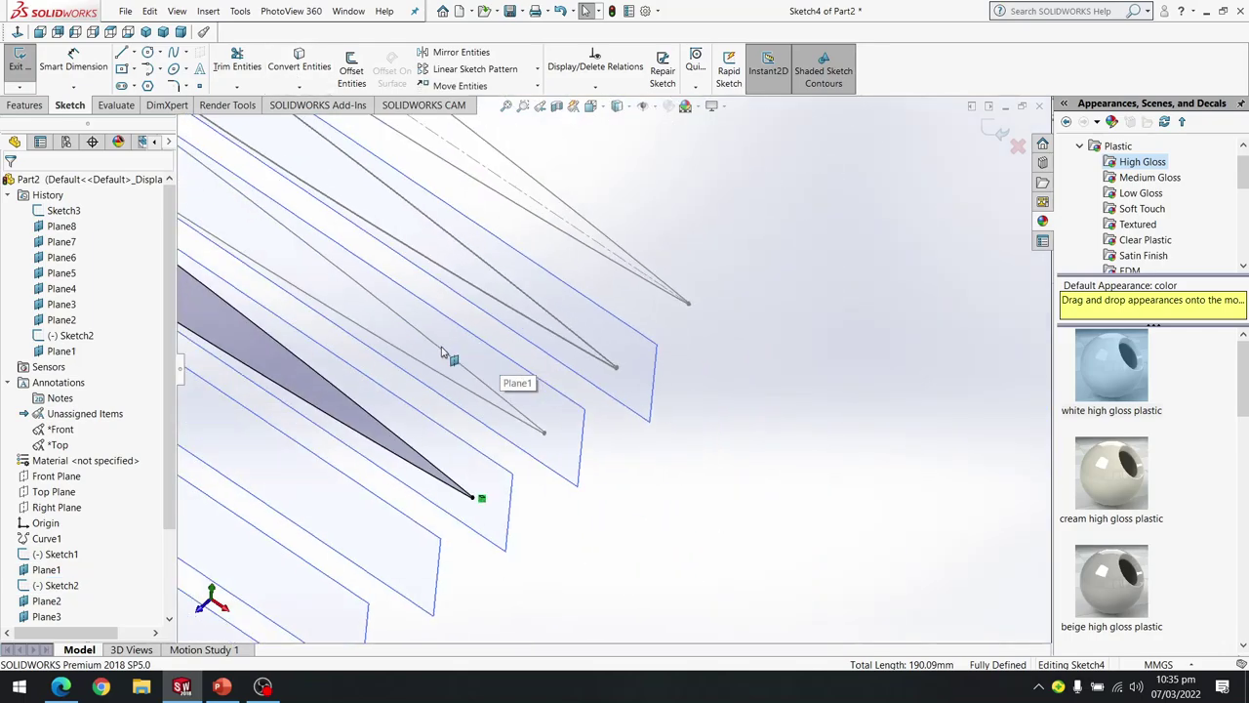
pyautogui.click(17, 63)
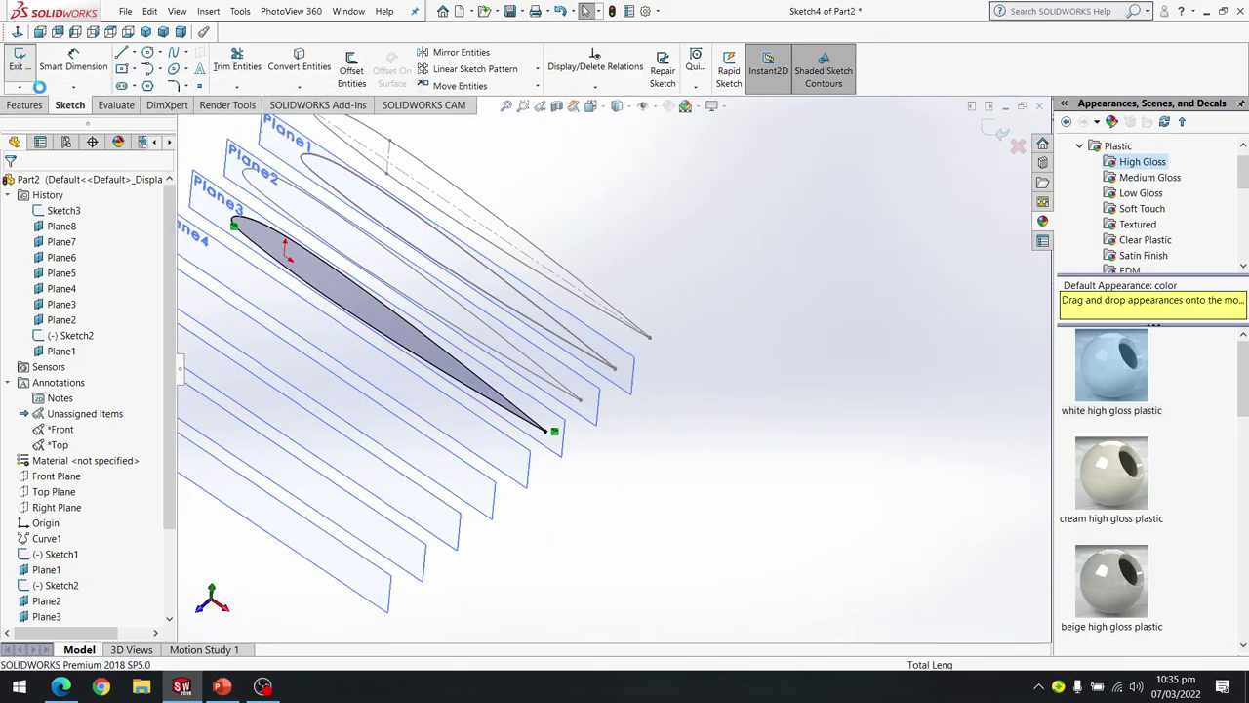
# Create a sketch on Plane4 by converting the full-size airfoil outline and trailing-edge arc from Plane2, and exit the sketch.
pyautogui.click(391, 382)
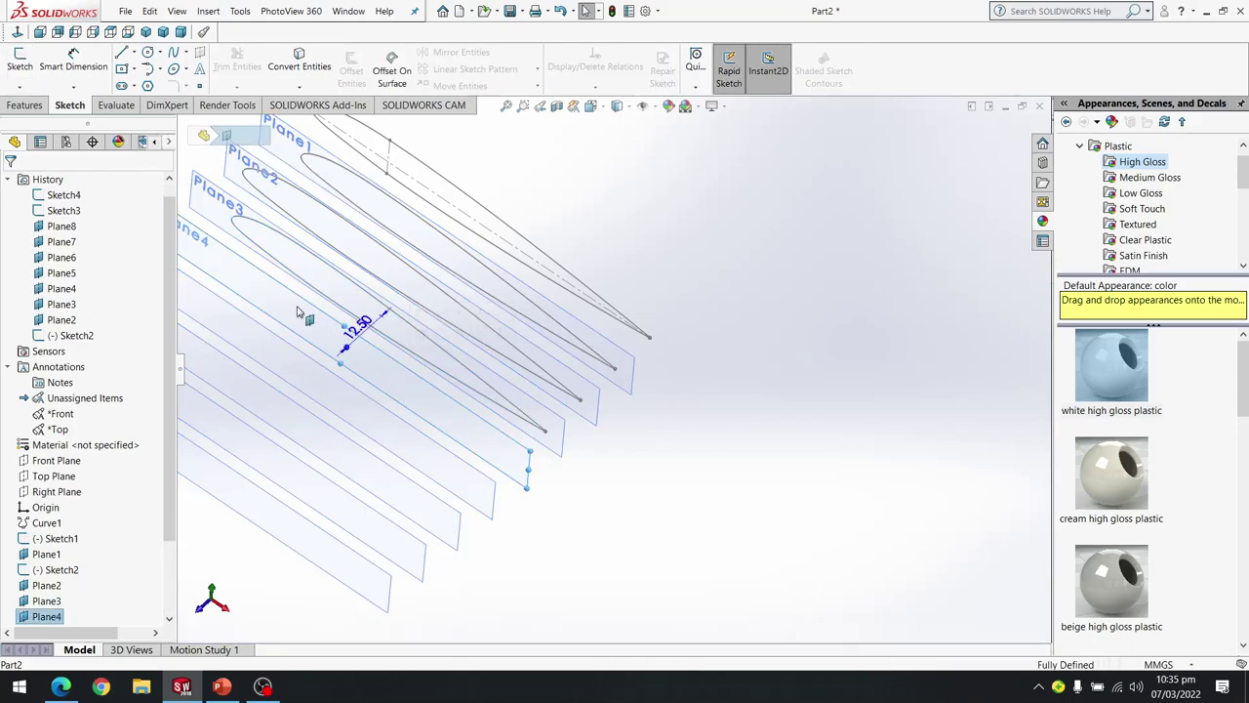
pyautogui.click(17, 63)
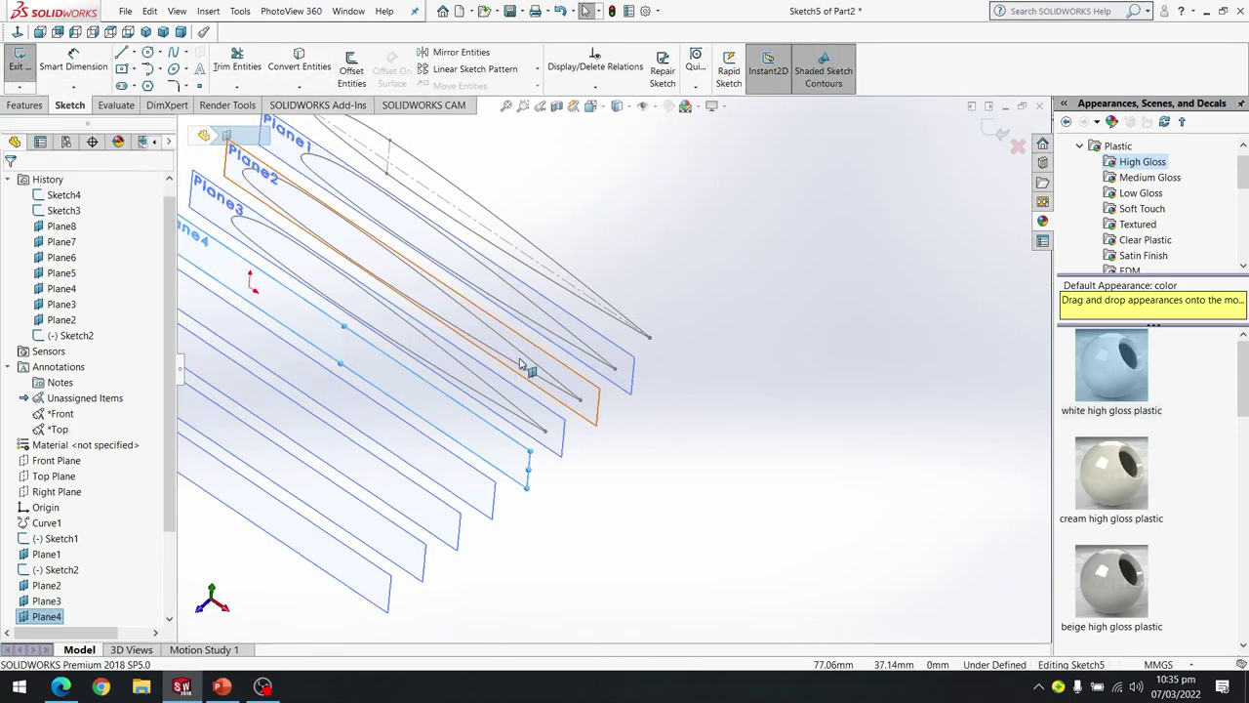
pyautogui.scroll(-2, 528, 346)
pyautogui.scroll(-2, 504, 361)
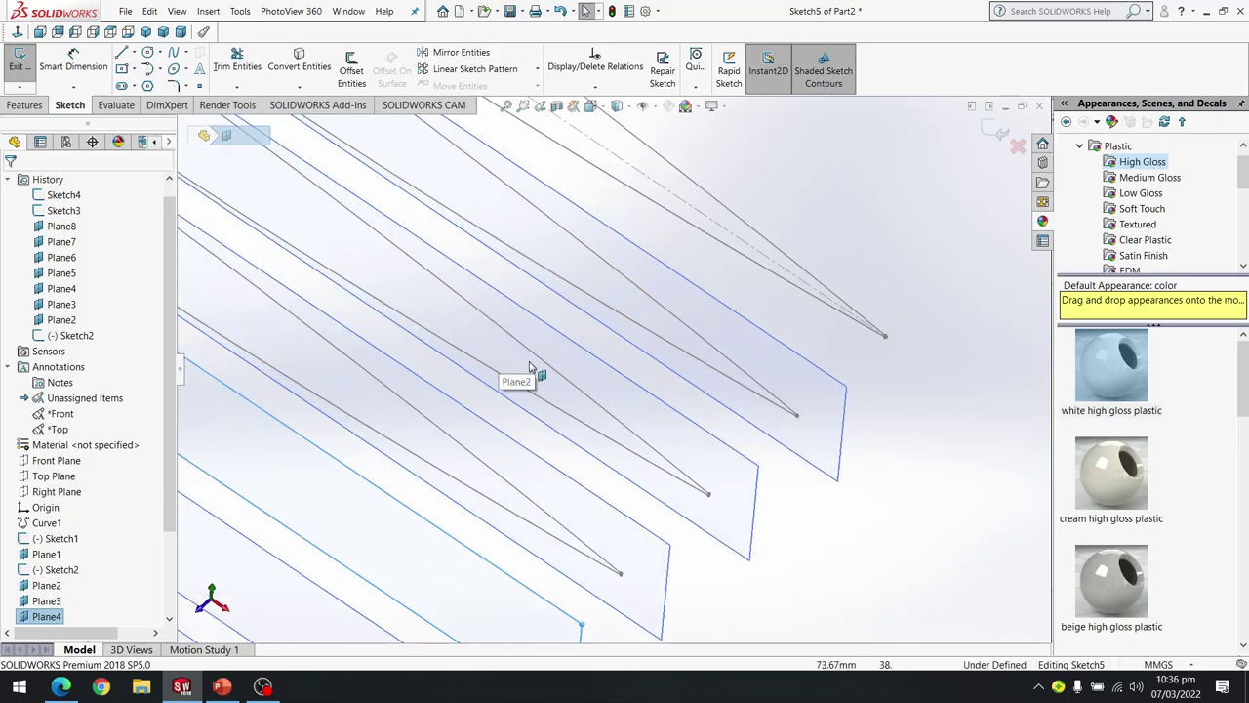
pyautogui.click(571, 387)
pyautogui.scroll(-5, 733, 516)
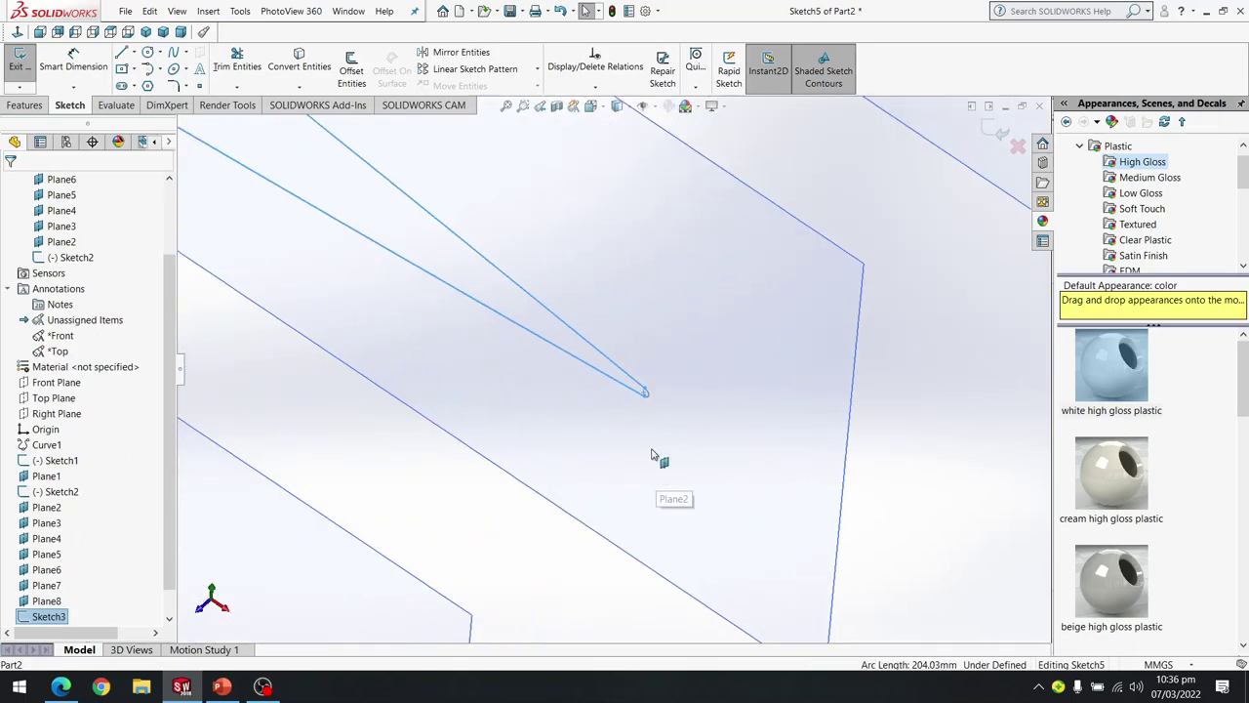
pyautogui.scroll(5, 519, 354)
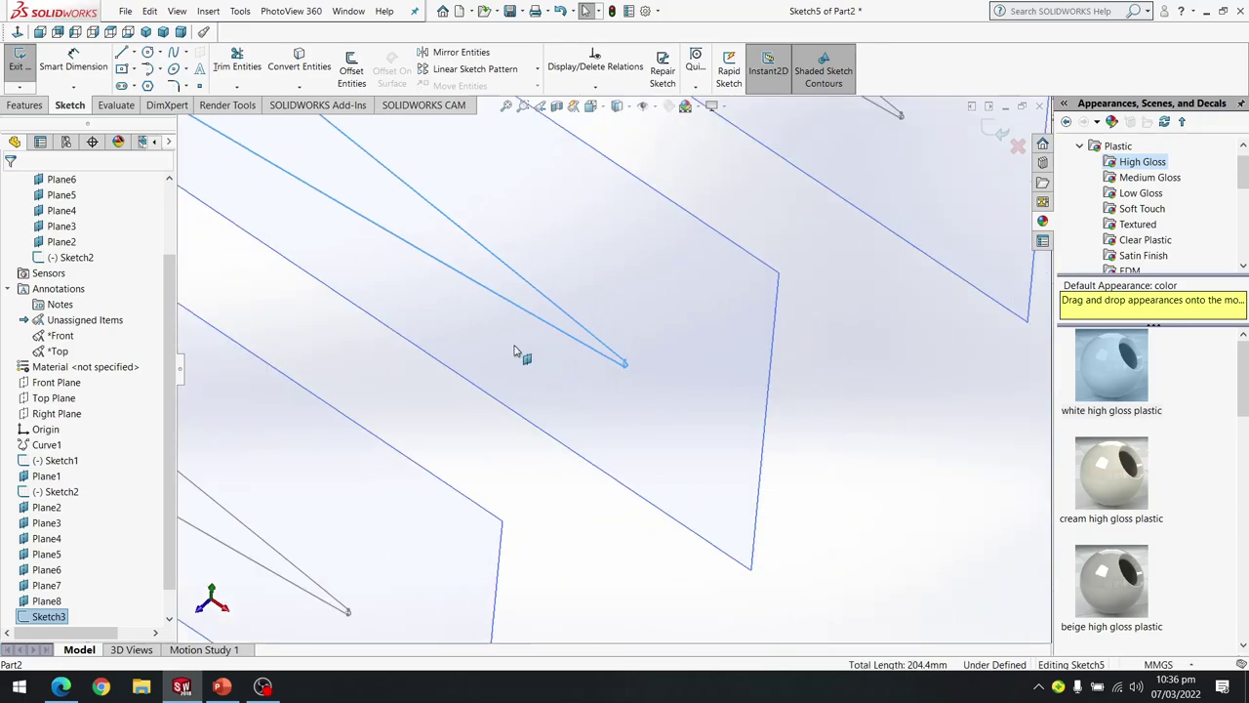
pyautogui.click(300, 60)
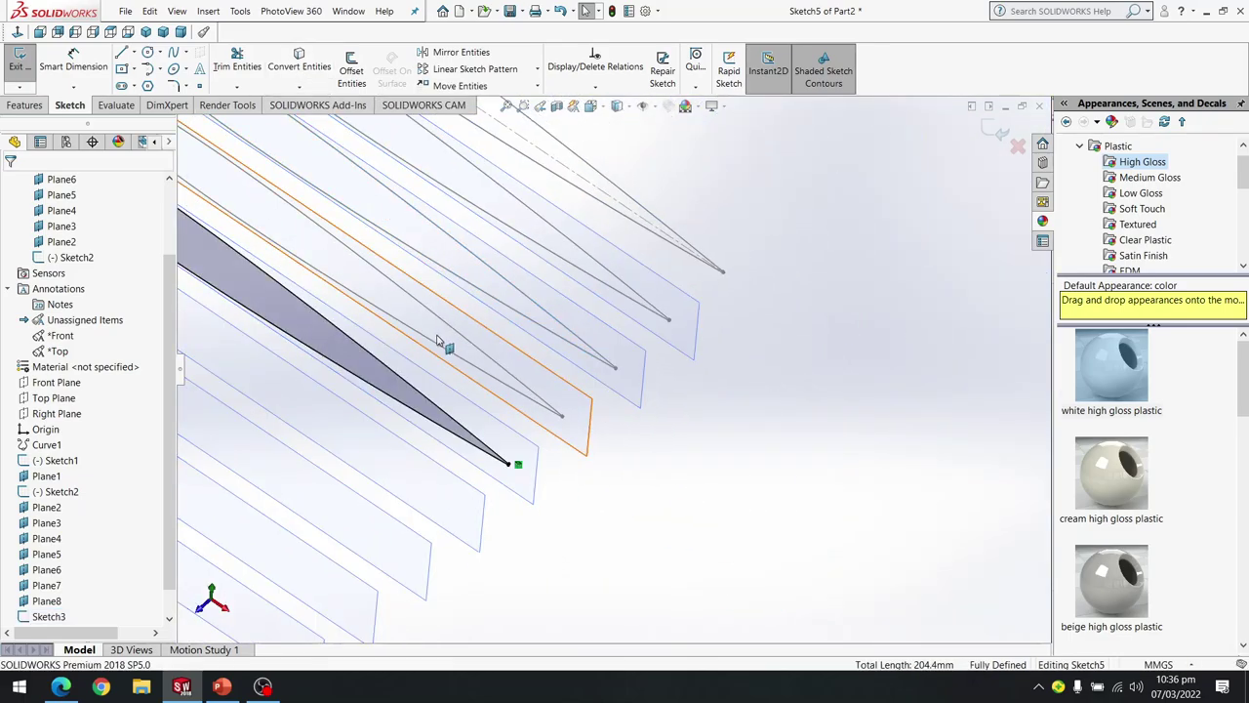
pyautogui.scroll(4, 459, 288)
pyautogui.scroll(-6, 469, 293)
pyautogui.scroll(3, 468, 293)
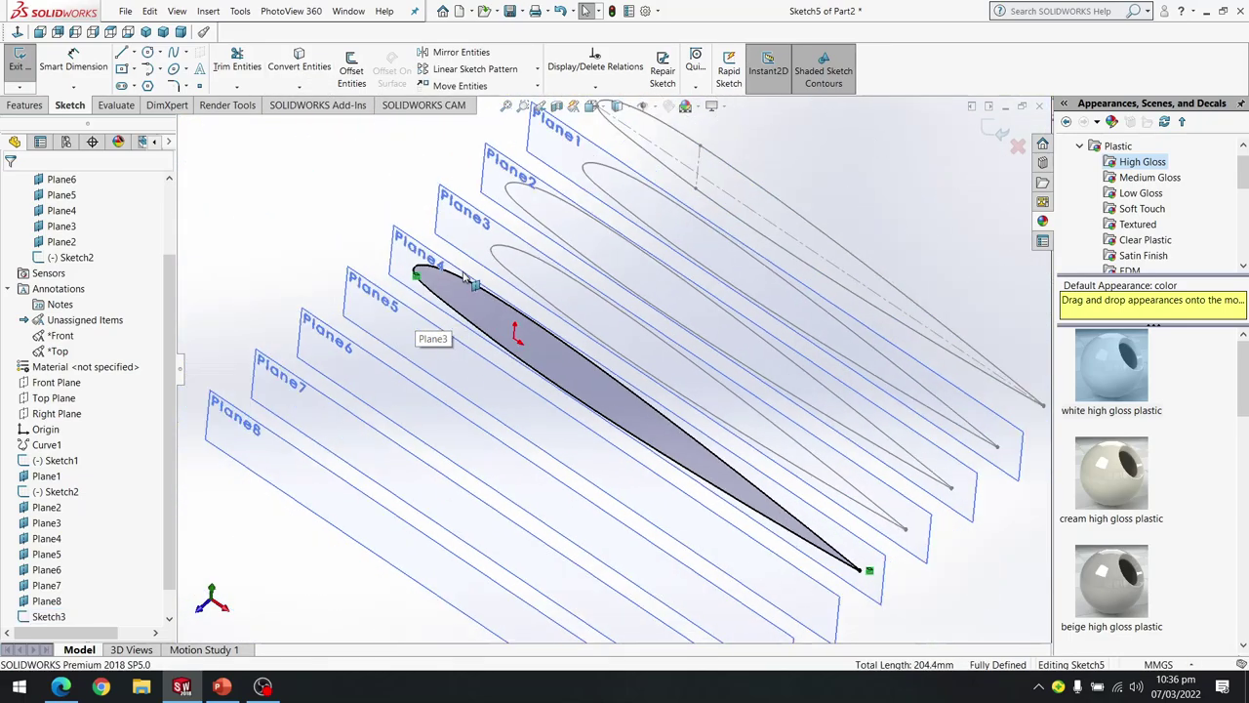
pyautogui.keyDown('ctrl'); pyautogui.moveTo(913, 608); pyautogui.dragTo(900, 438, button='middle'); pyautogui.keyUp('ctrl')
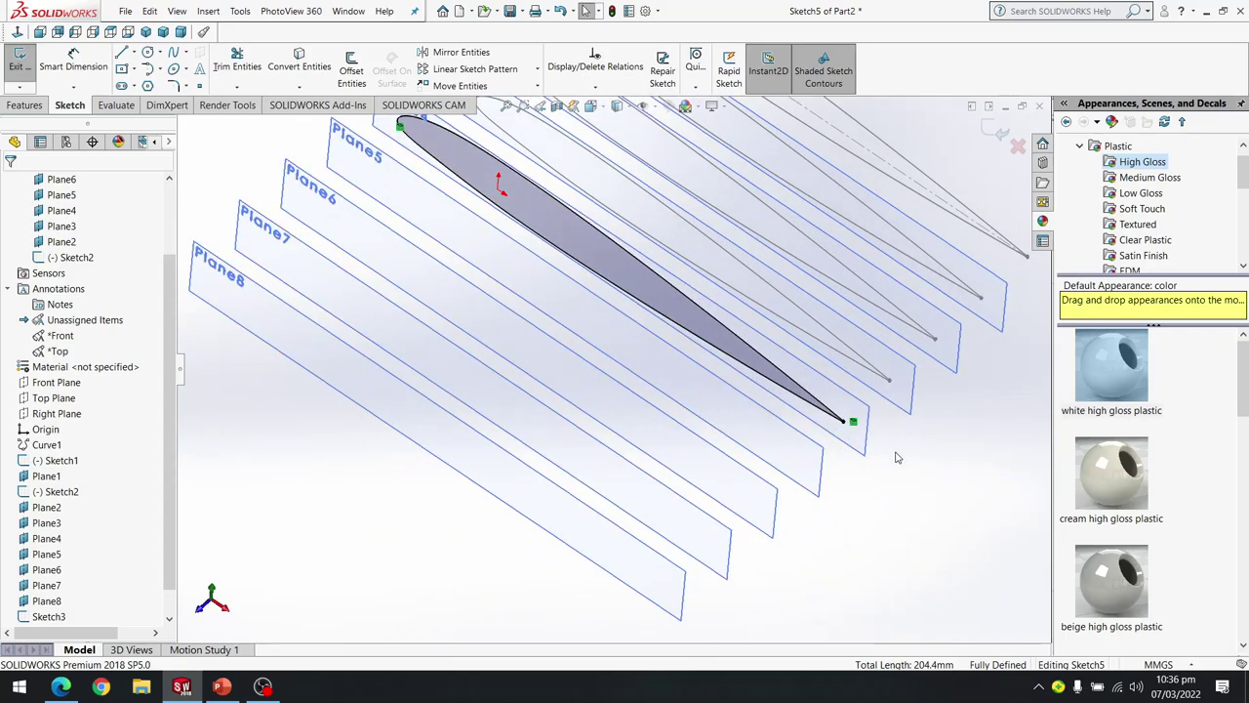
pyautogui.scroll(-2, 897, 458)
pyautogui.hotkey('ctrl', 'b')
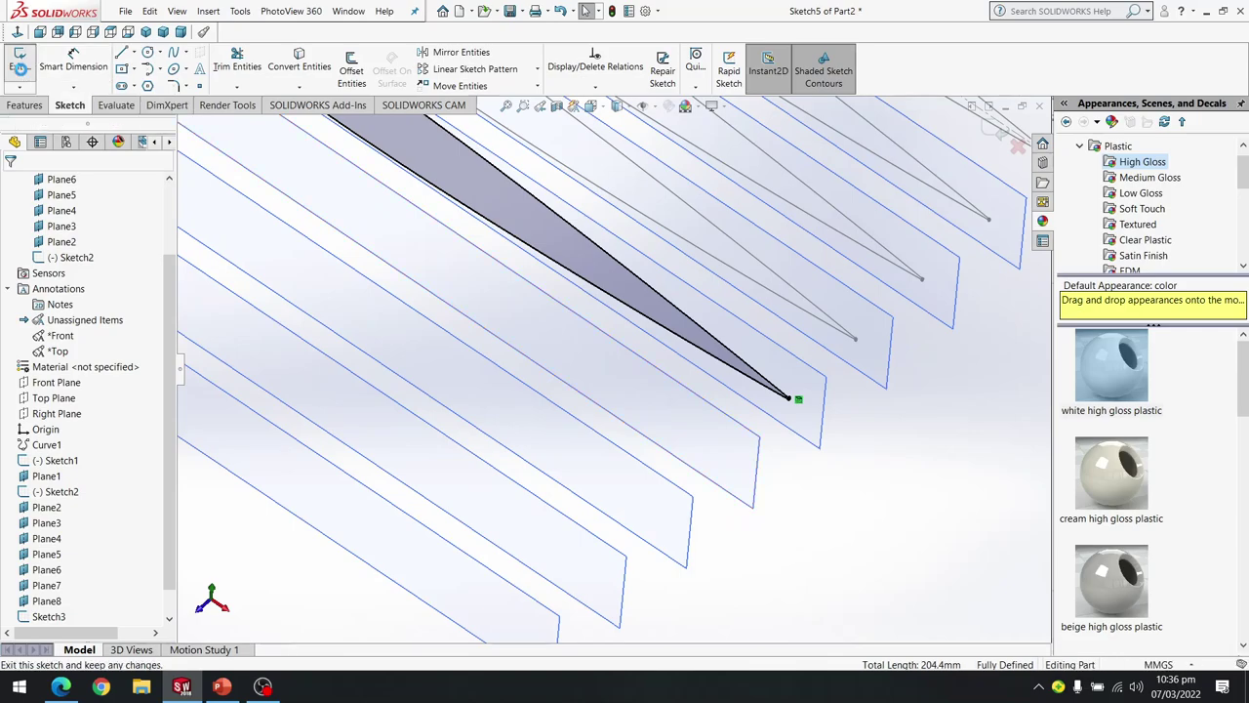
# Create a sketch on Plane5 by converting the scaled airfoil outline and trailing-edge arc from Plane3, and exit the sketch.
pyautogui.click(682, 431)
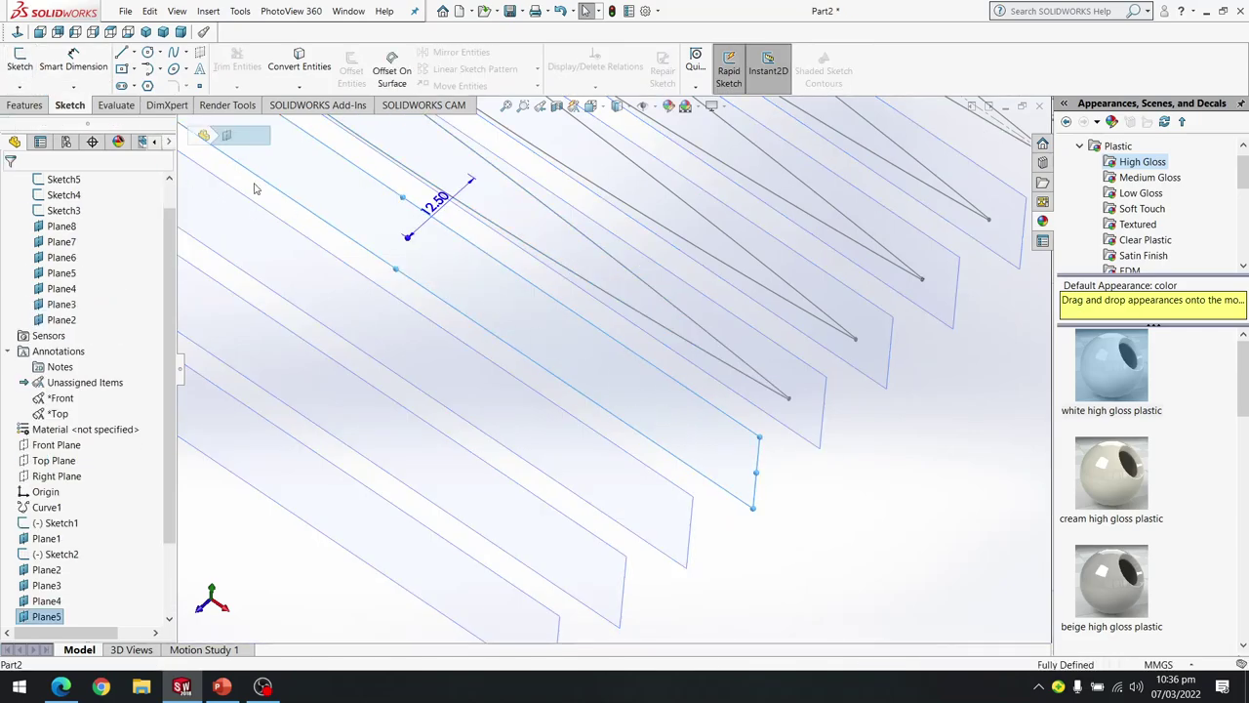
pyautogui.click(22, 61)
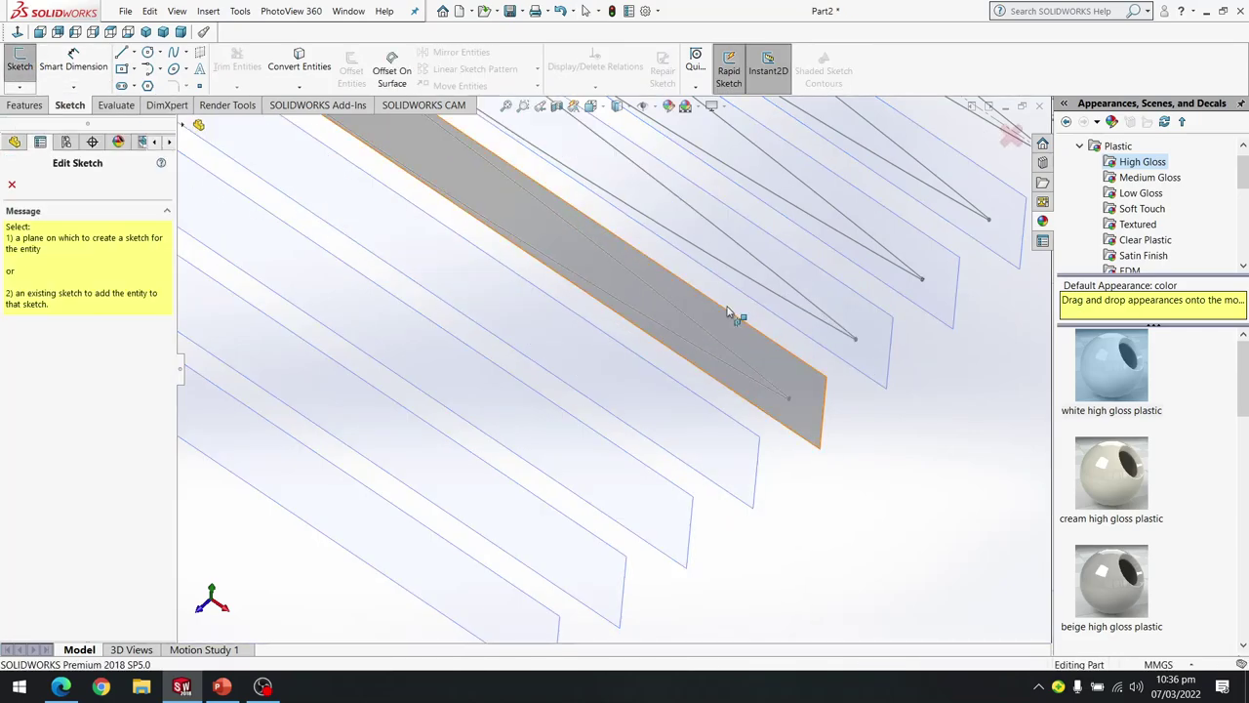
pyautogui.click(811, 309)
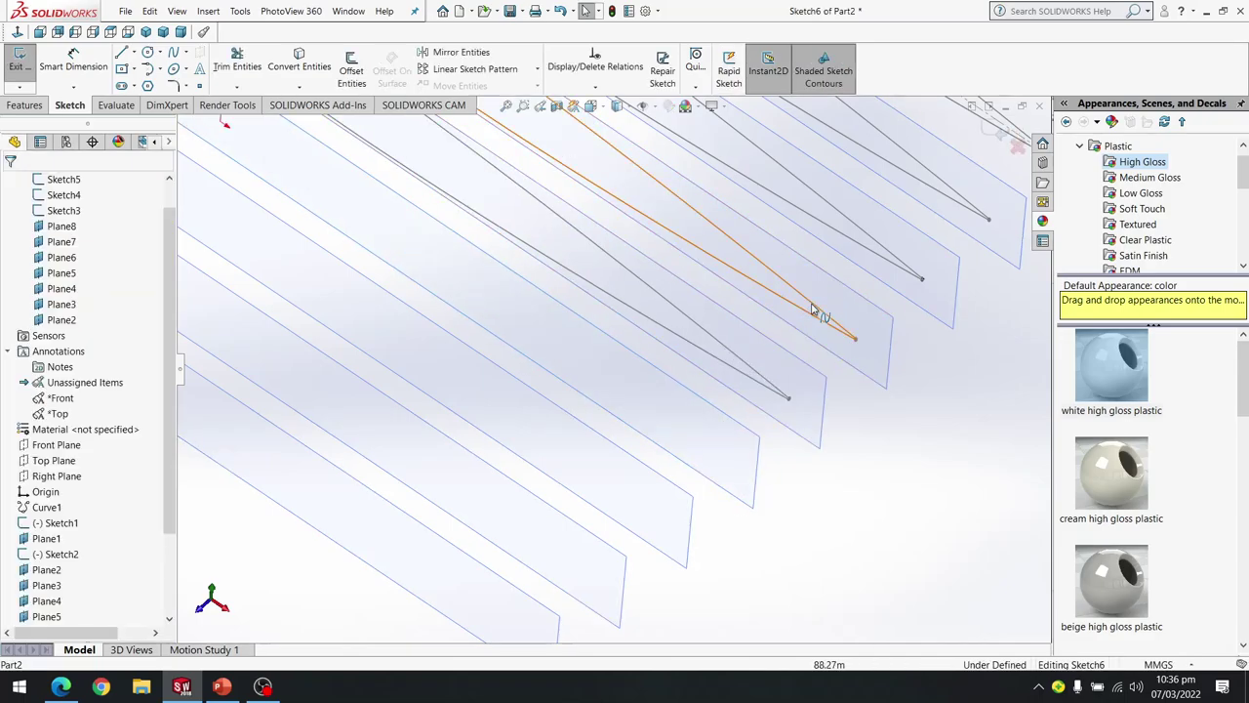
pyautogui.scroll(-8, 859, 435)
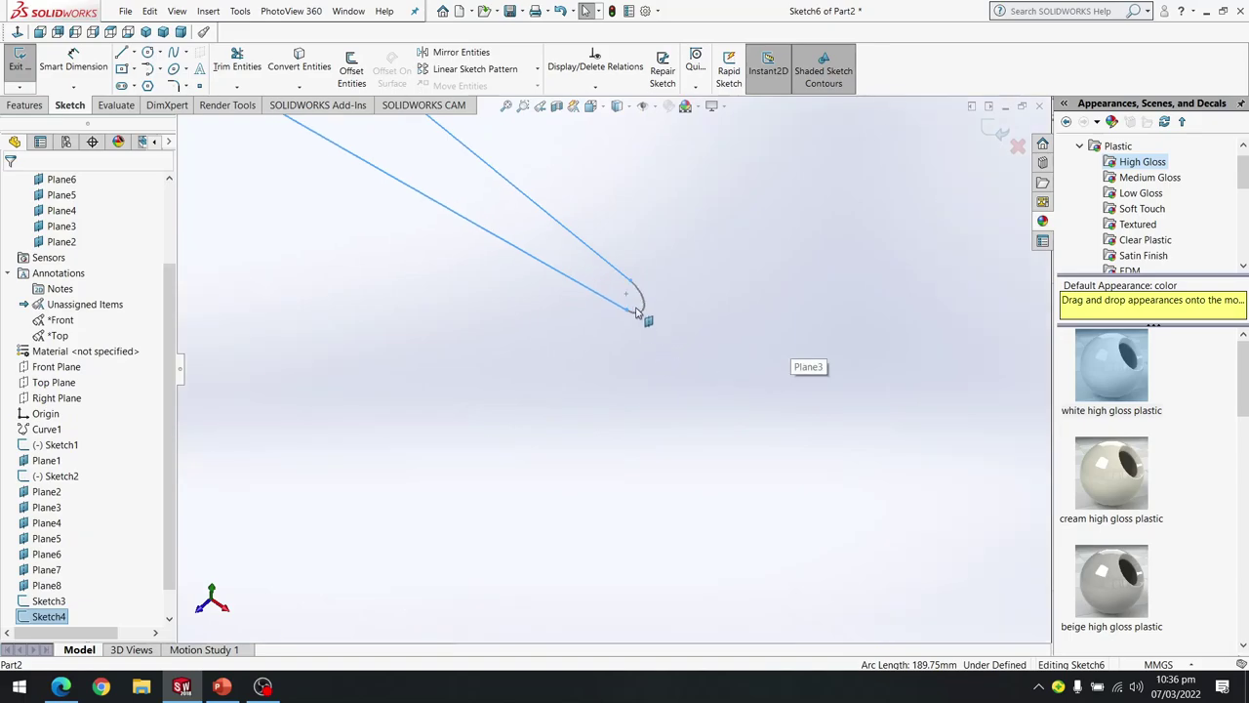
pyautogui.scroll(6, 650, 323)
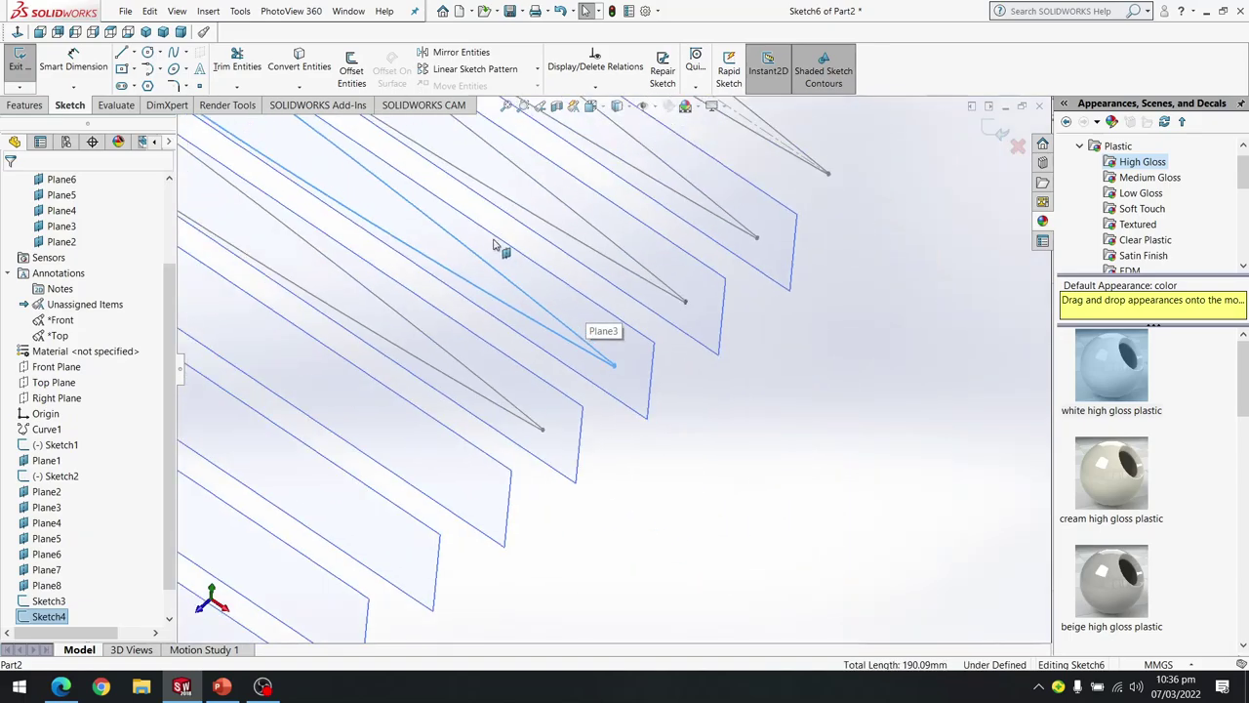
pyautogui.click(298, 60)
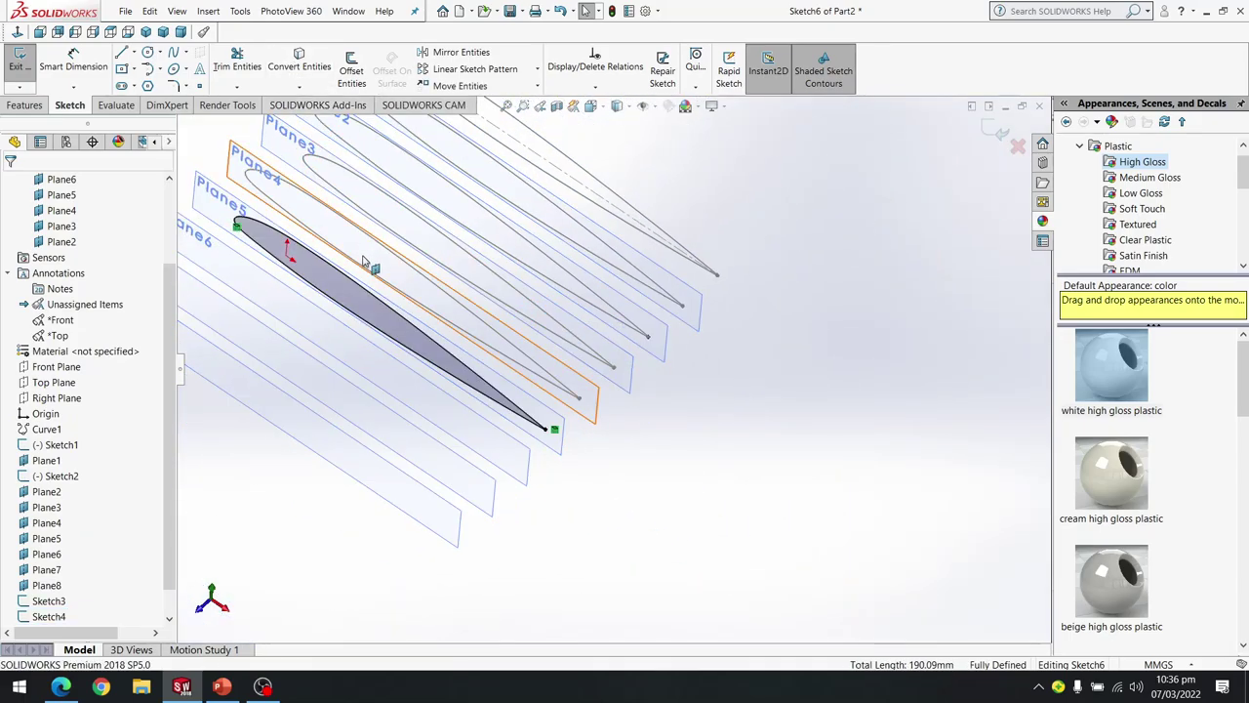
pyautogui.hotkey('ctrl', 'b')
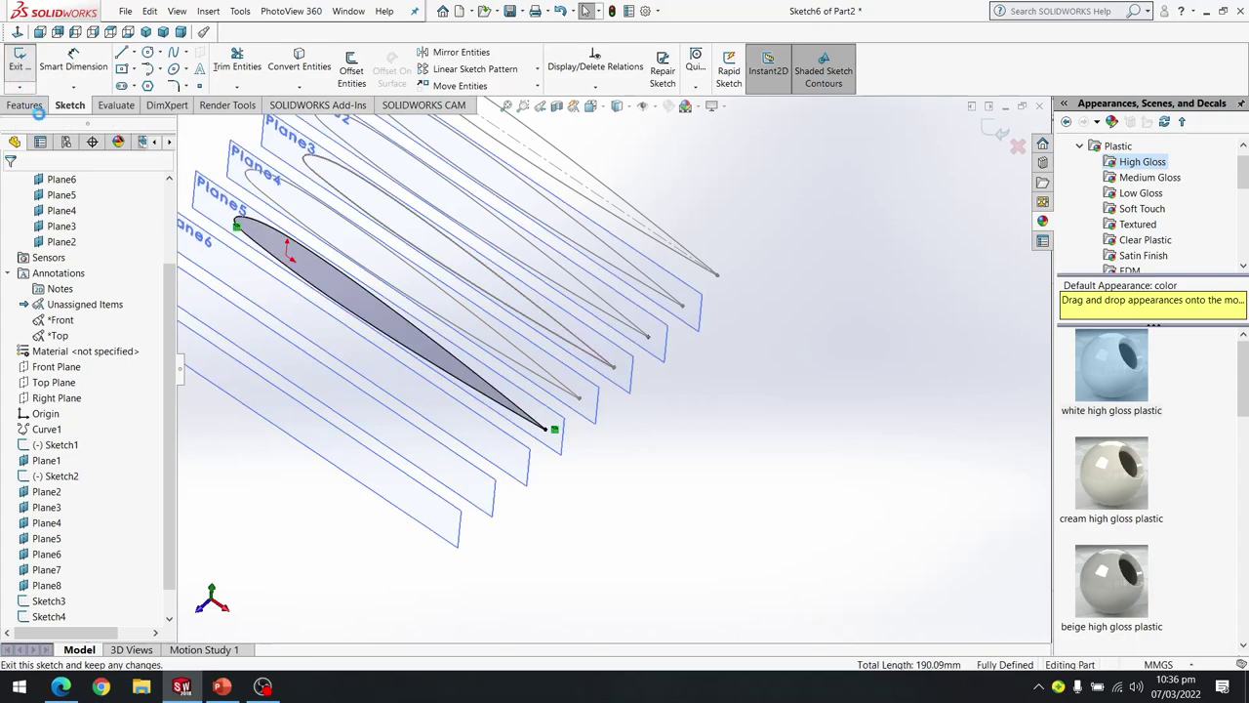
# Create a sketch on Plane6 by converting the full-size airfoil outline and trailing-edge arc from Plane4, and exit the sketch.
pyautogui.click(431, 412)
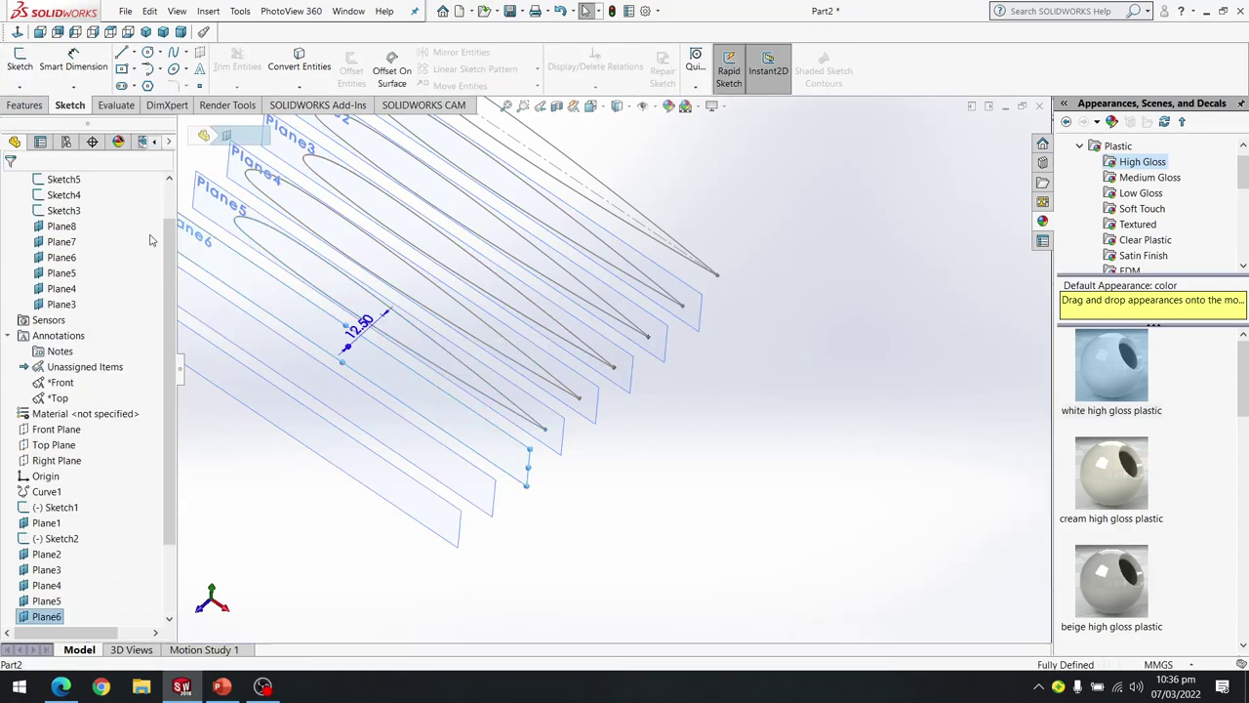
pyautogui.click(23, 60)
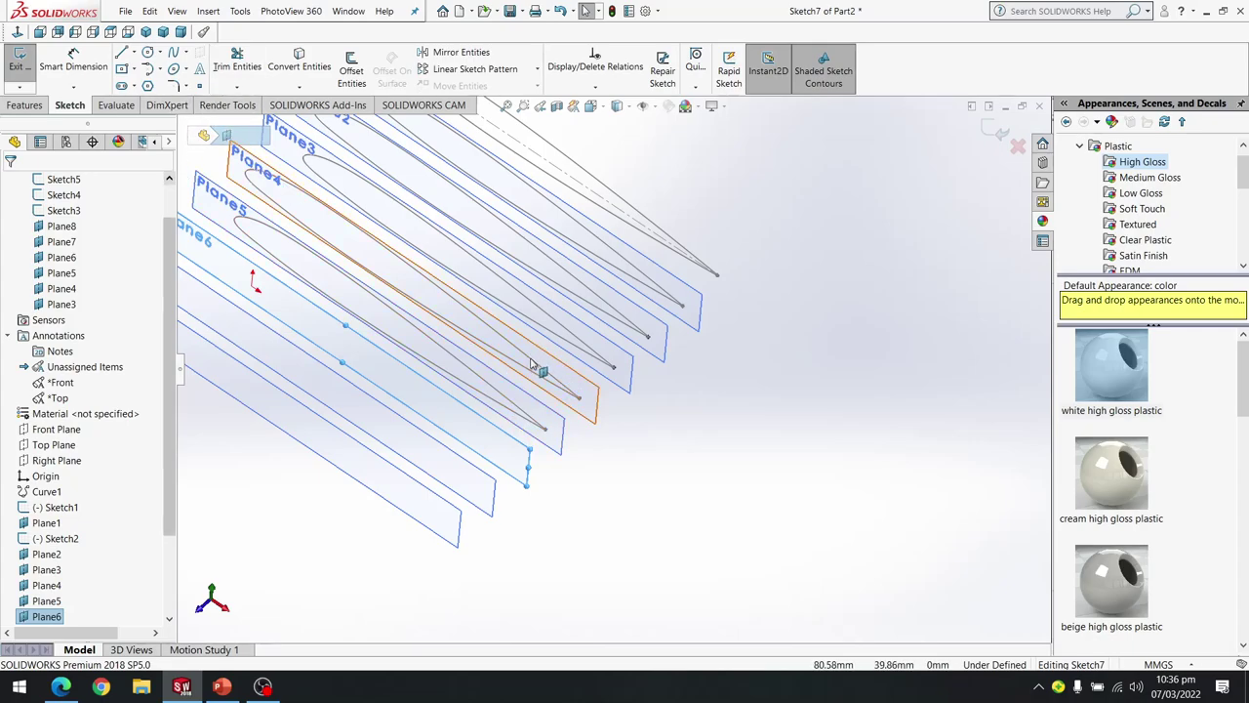
pyautogui.scroll(-5, 532, 364)
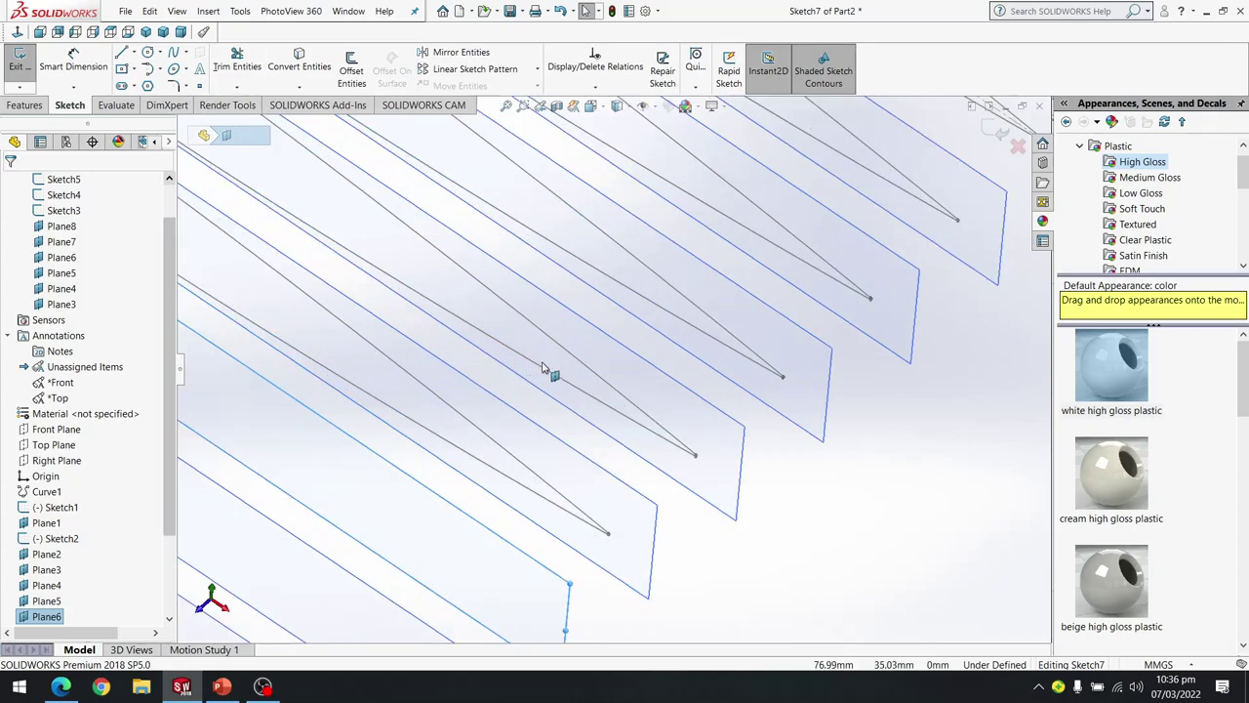
pyautogui.click(652, 376)
pyautogui.scroll(-6, 891, 549)
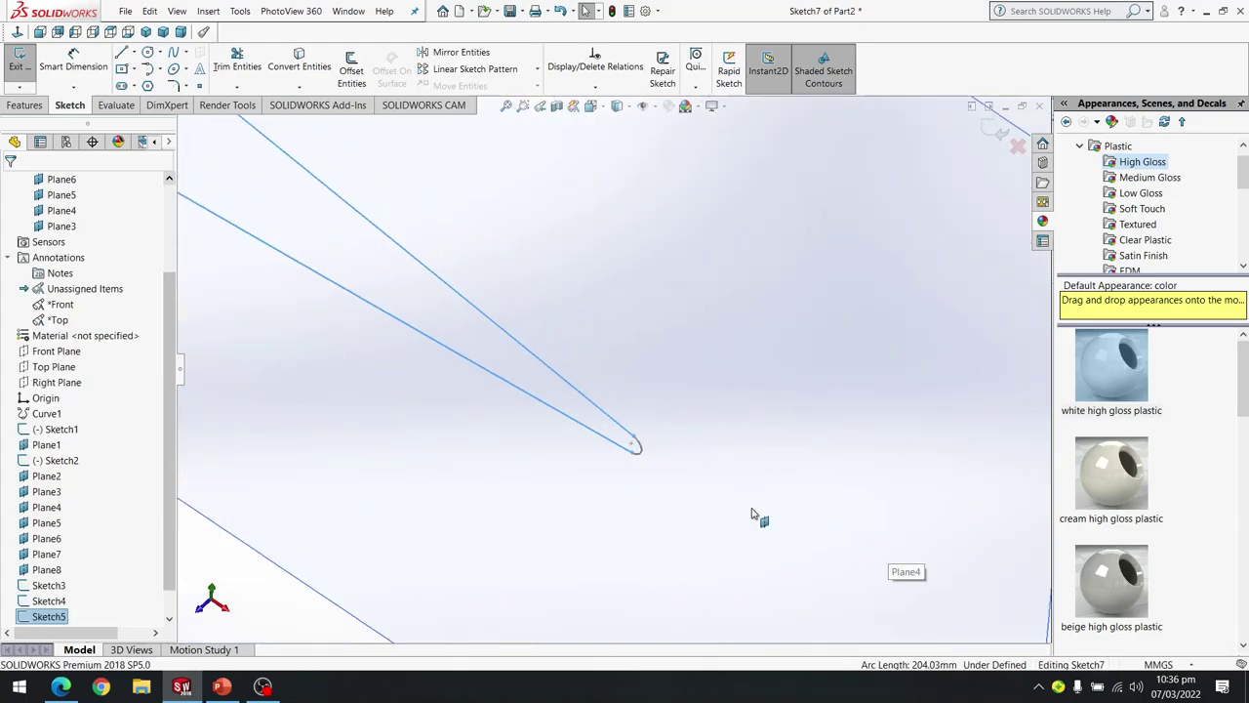
pyautogui.click(561, 408)
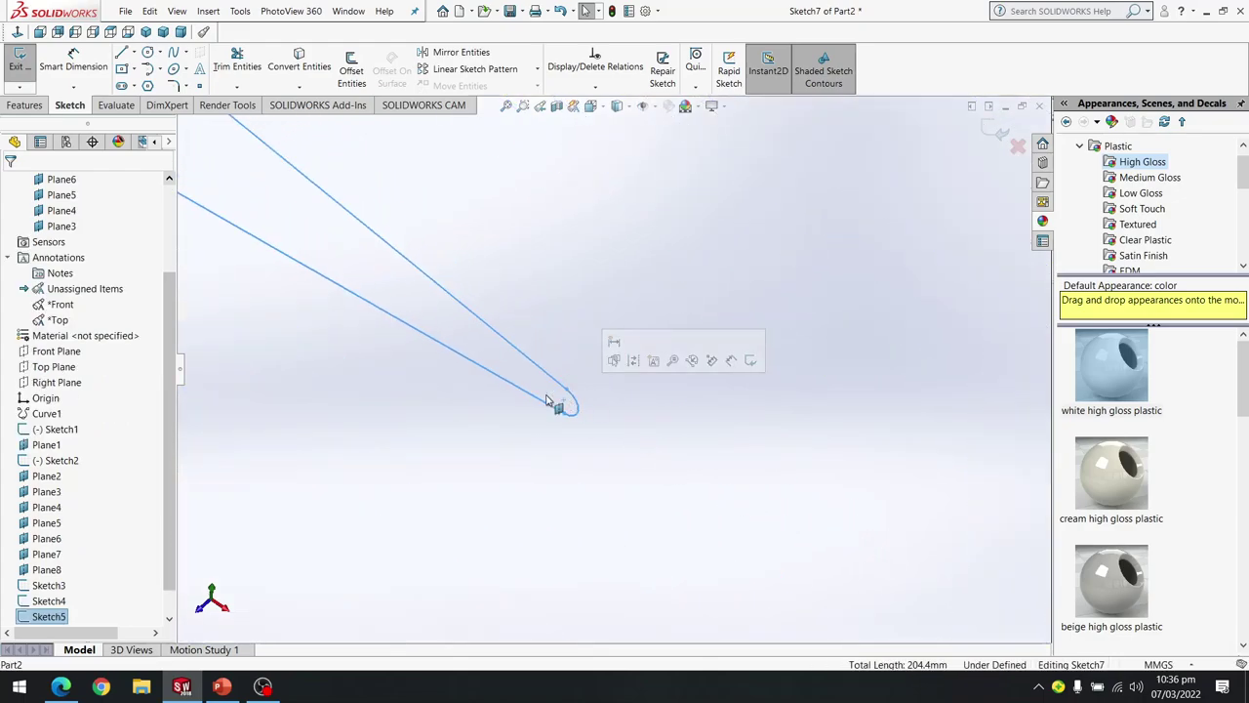
pyautogui.scroll(5, 482, 369)
pyautogui.scroll(3, 438, 335)
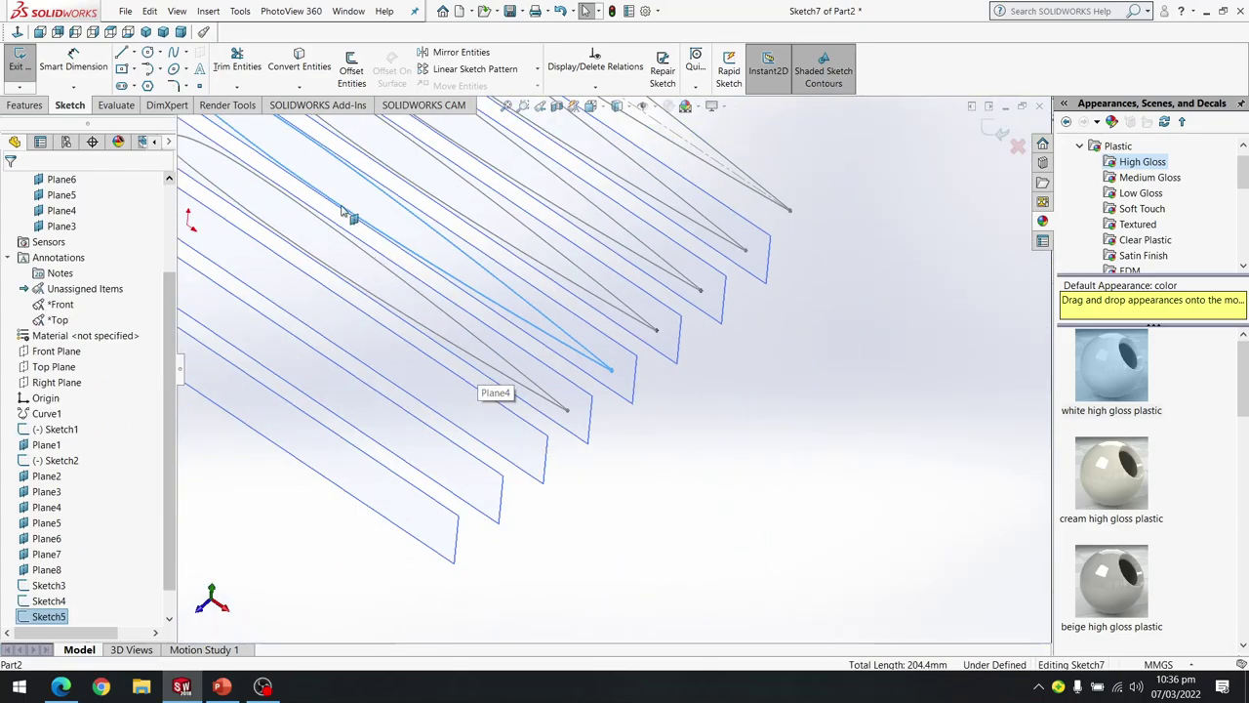
pyautogui.click(299, 66)
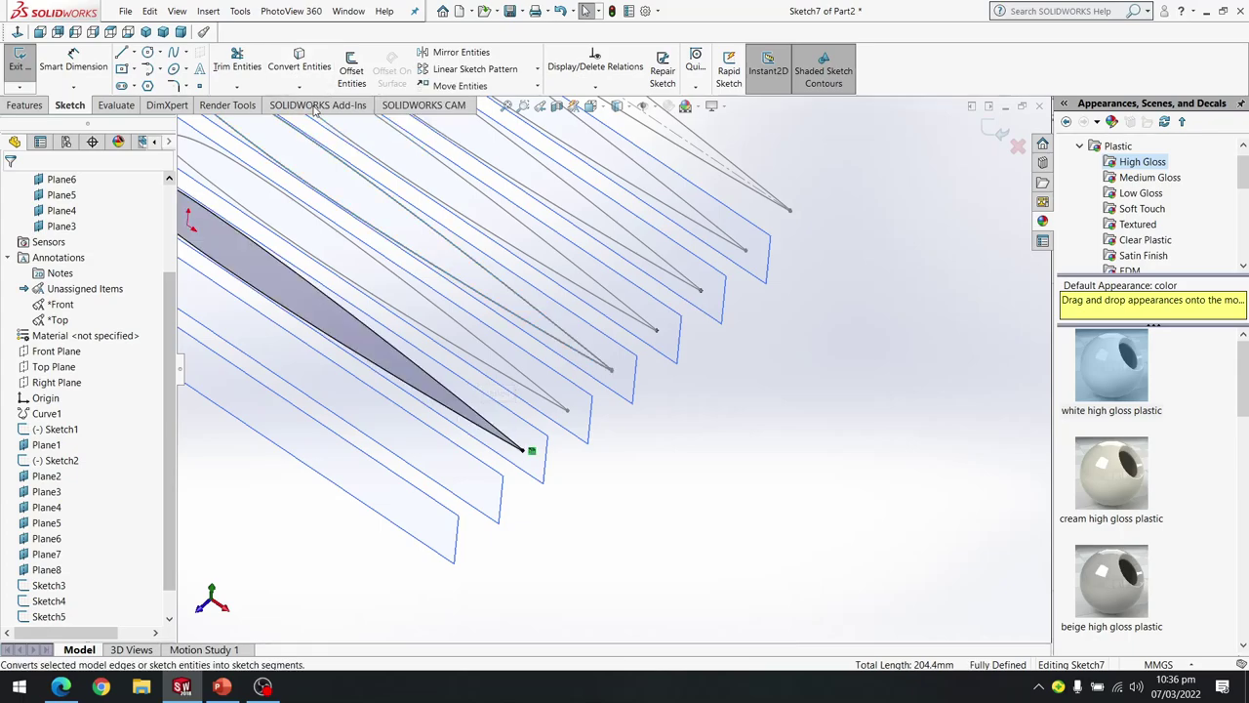
pyautogui.click(16, 61)
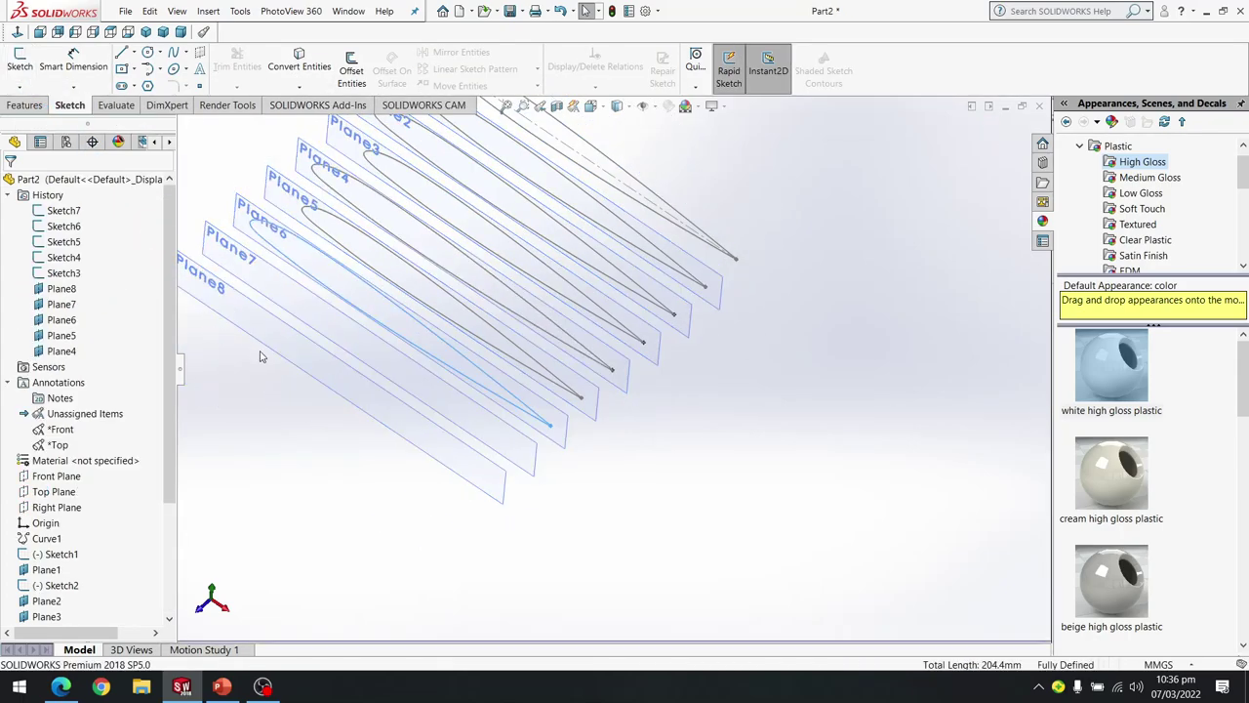
# Create a sketch on Plane7 by converting the scaled airfoil outline and trailing-edge arc from Plane5, and exit the sketch.
pyautogui.click(376, 361)
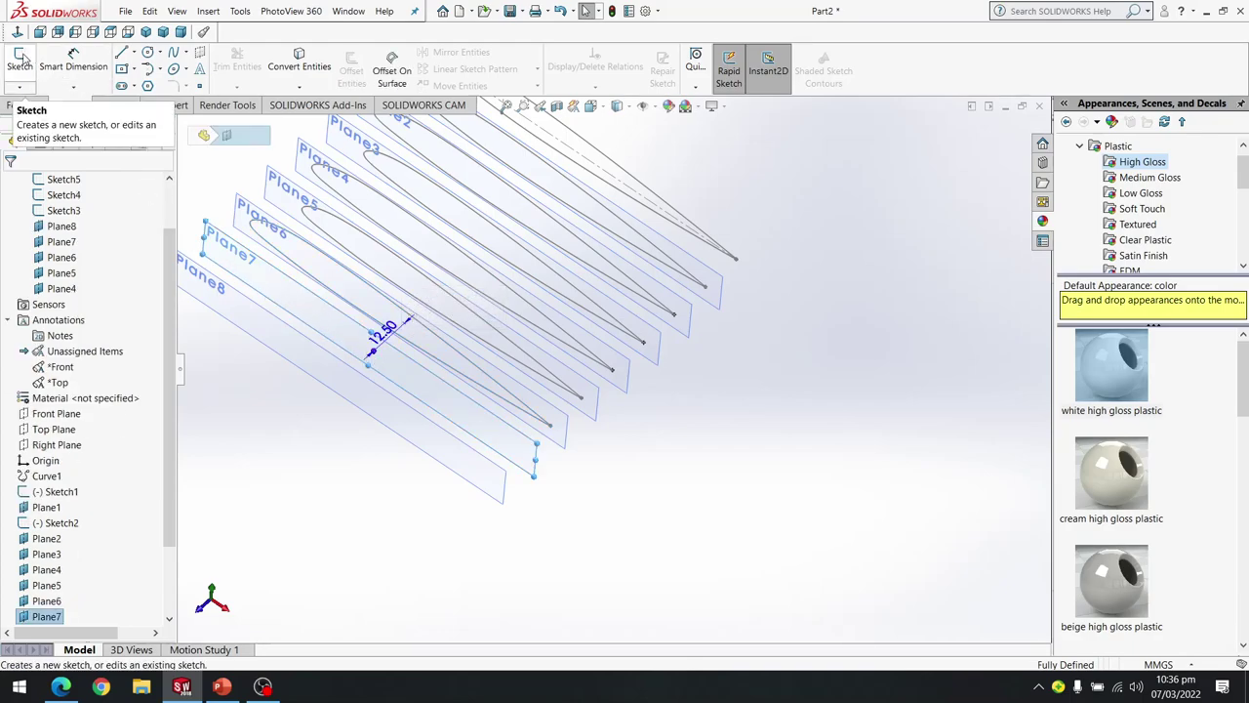
pyautogui.click(20, 60)
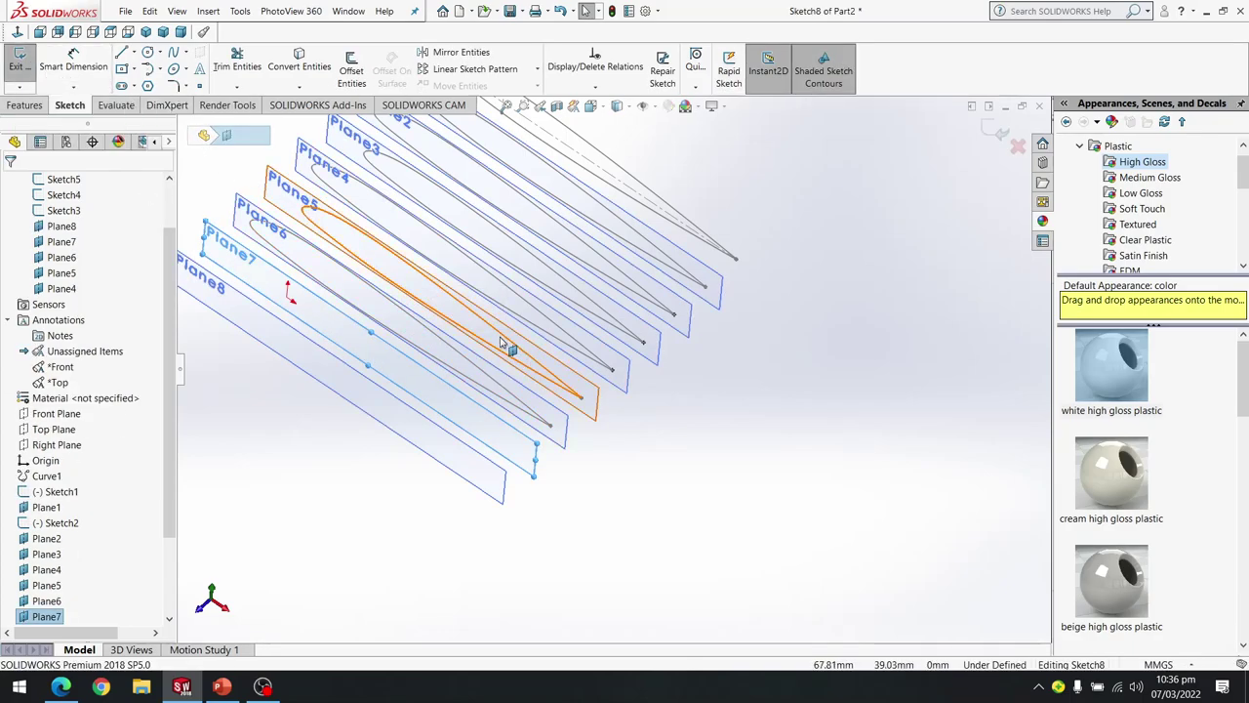
pyautogui.scroll(-3, 499, 341)
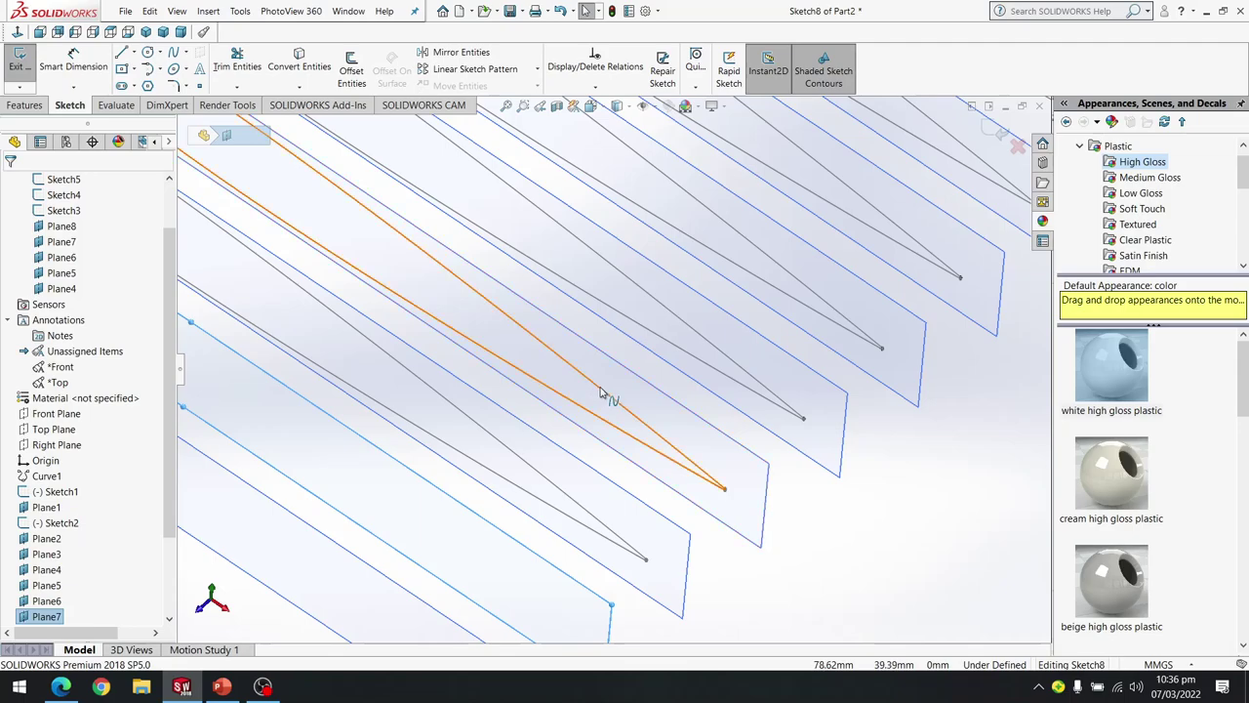
pyautogui.scroll(-6, 712, 479)
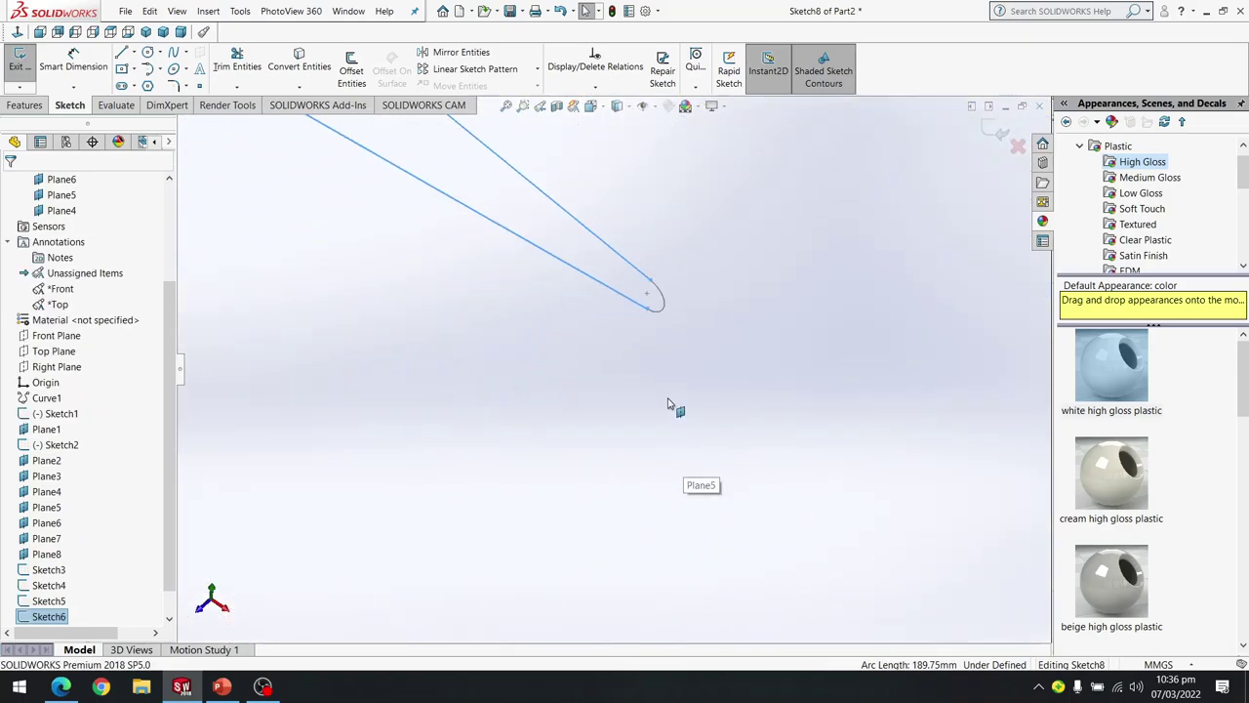
pyautogui.scroll(10, 668, 307)
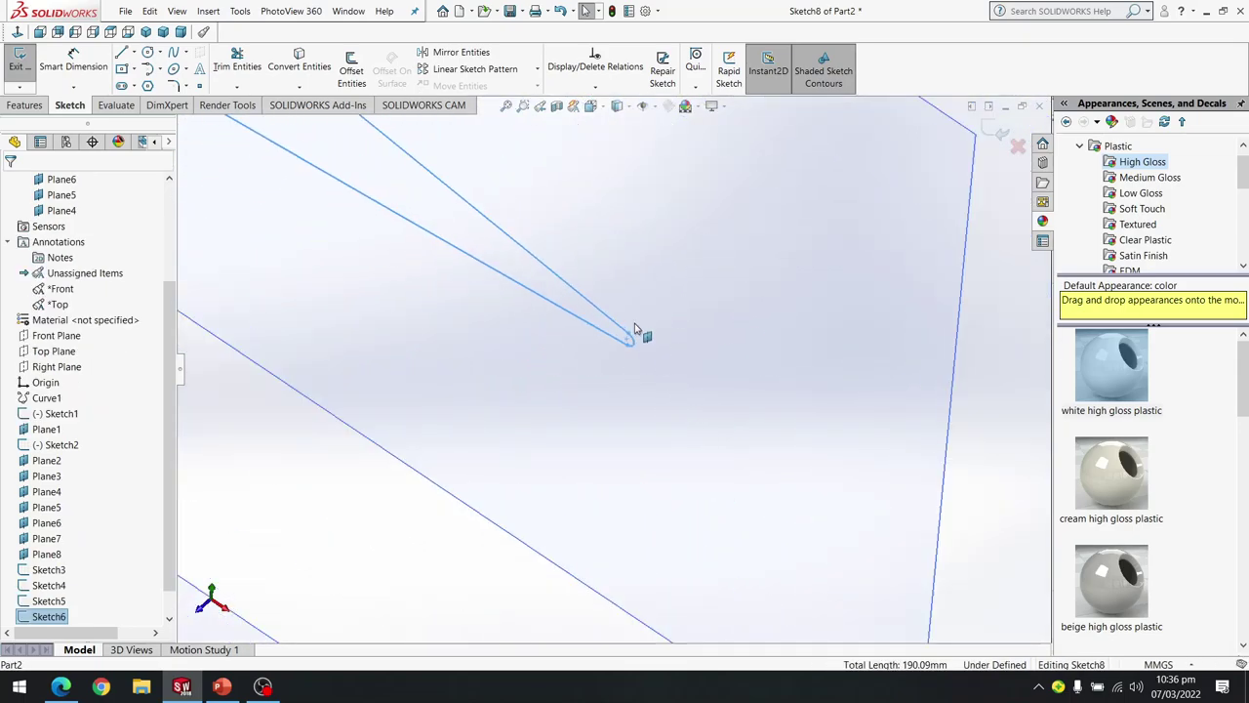
pyautogui.scroll(3, 419, 234)
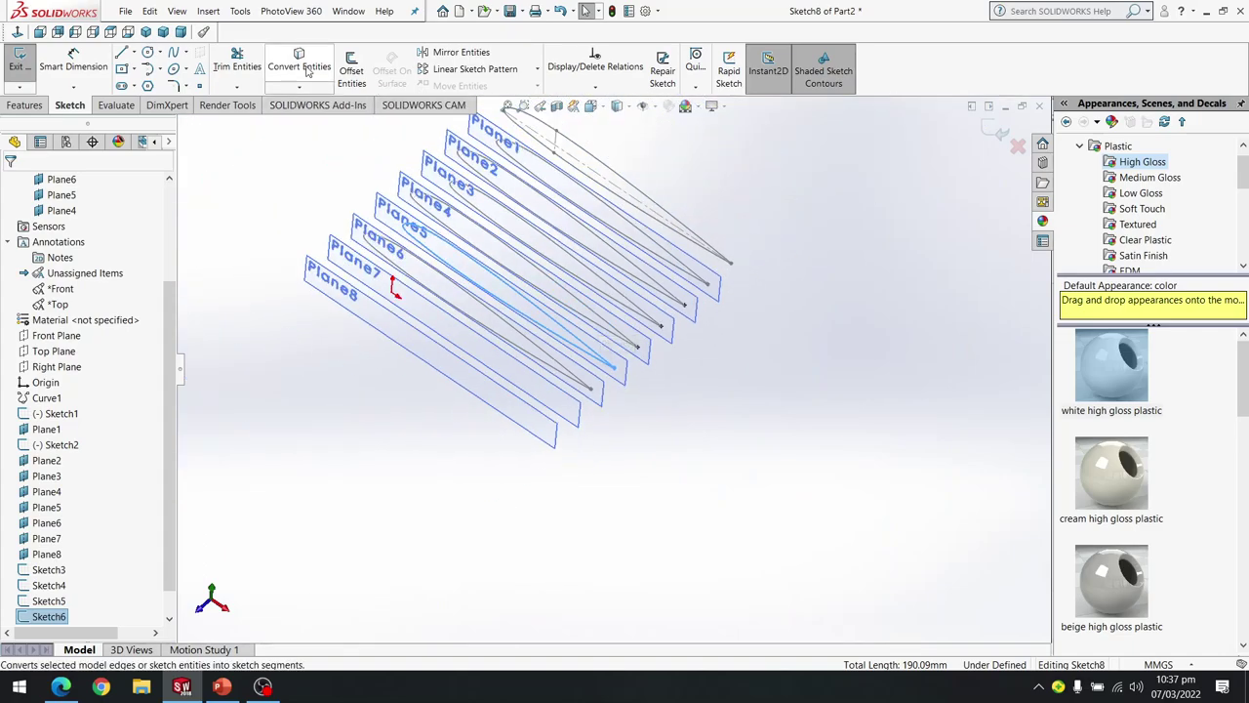
pyautogui.scroll(-2, 327, 193)
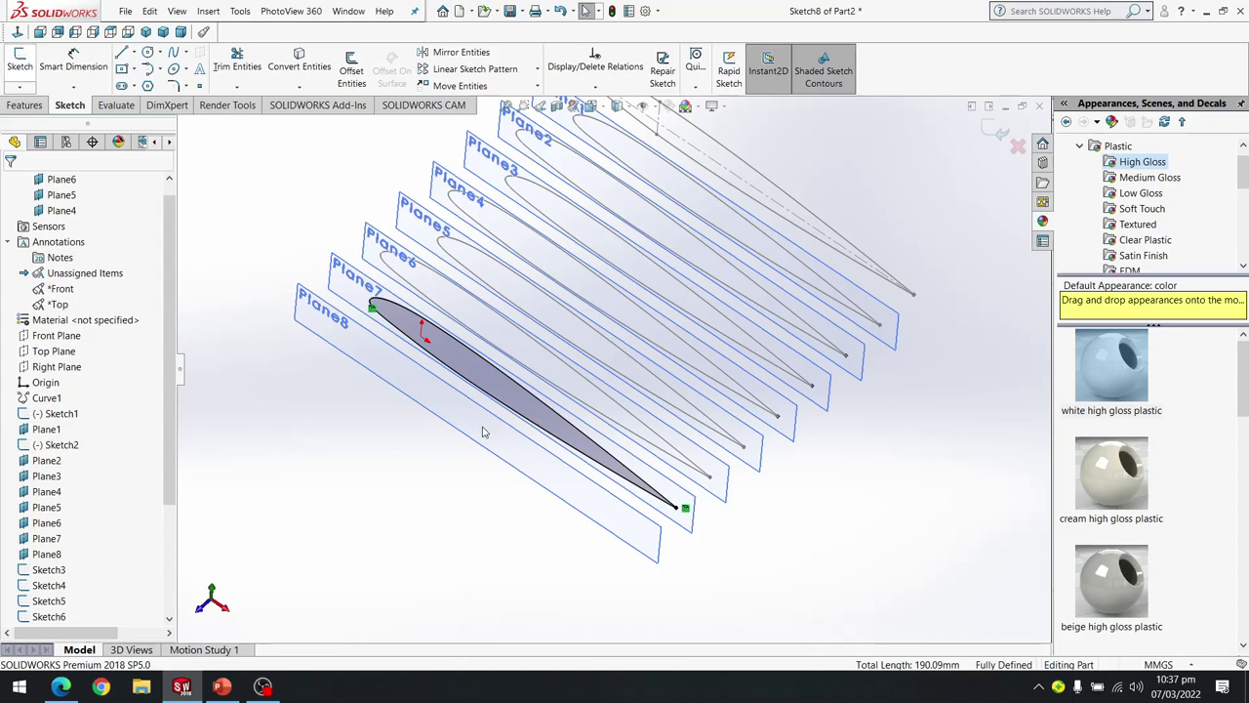
pyautogui.click(16, 63)
# Create a sketch on Plane8 by converting the full-size airfoil outline and trailing-edge arc from Plane6, and exit the sketch.
pyautogui.click(482, 432)
pyautogui.click(520, 388)
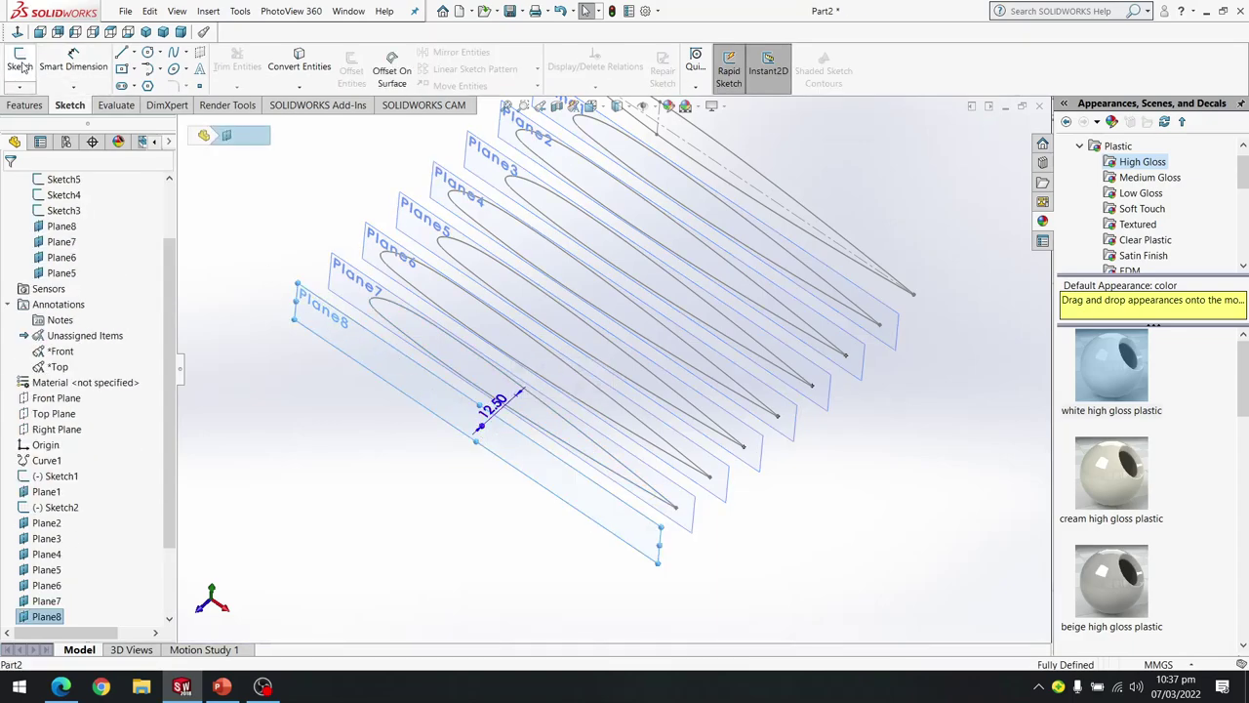
pyautogui.scroll(-3, 660, 433)
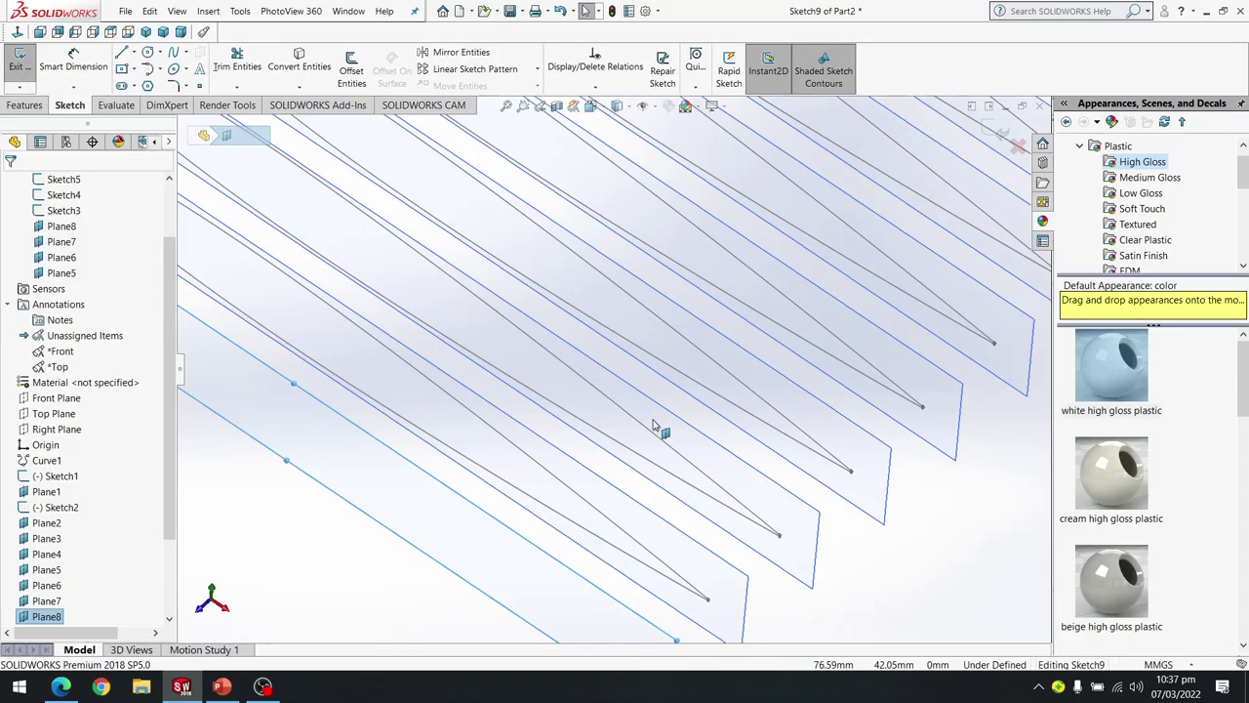
pyautogui.click(663, 434)
pyautogui.scroll(-2, 773, 537)
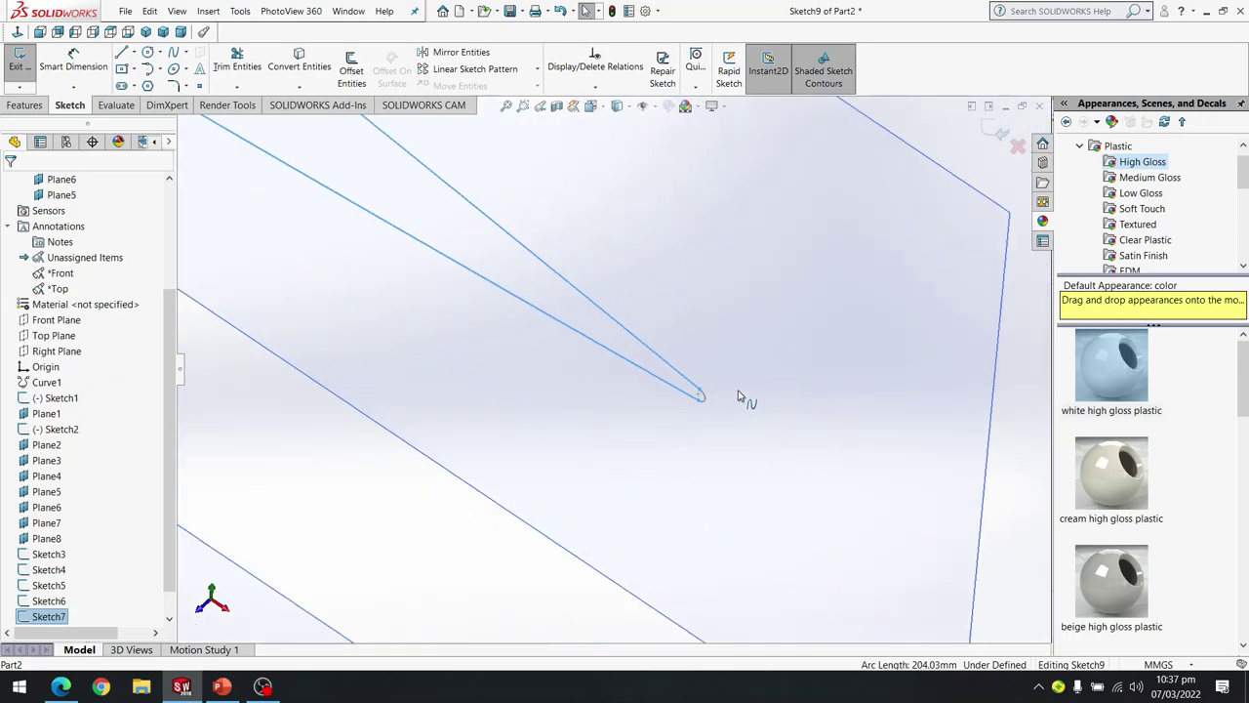
pyautogui.scroll(-2, 630, 400)
pyautogui.click(636, 404)
pyautogui.scroll(5, 588, 399)
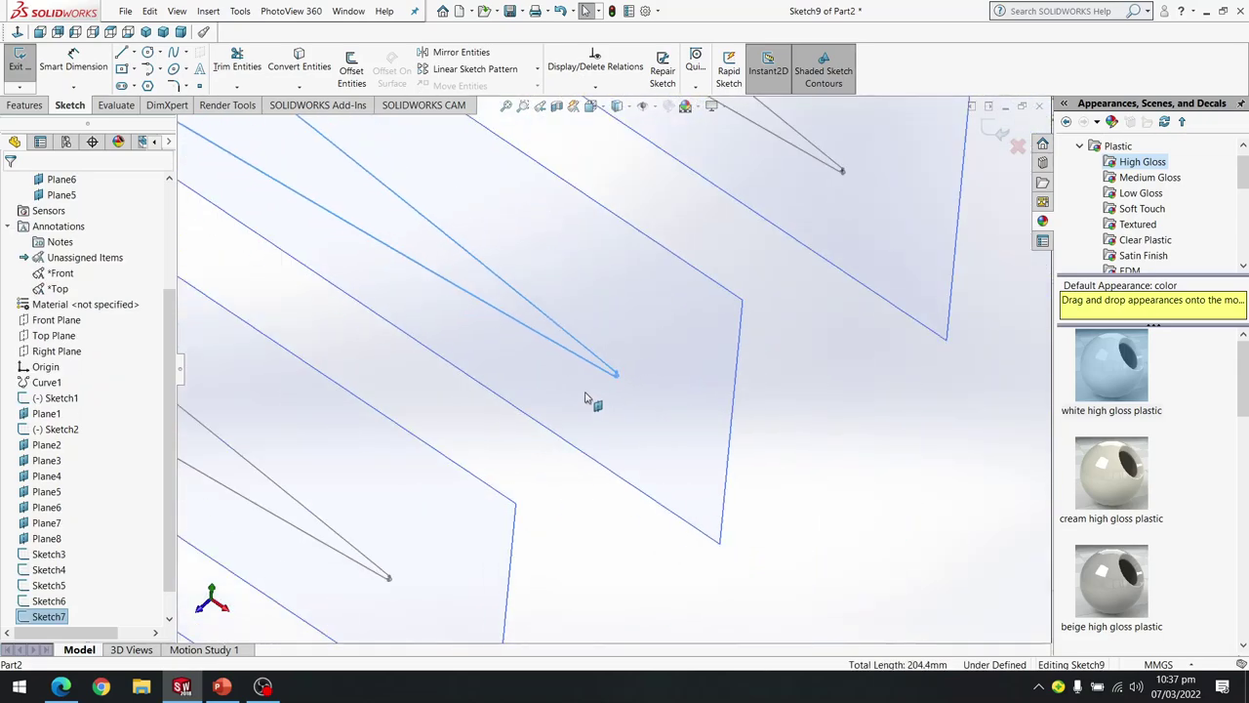
pyautogui.click(299, 61)
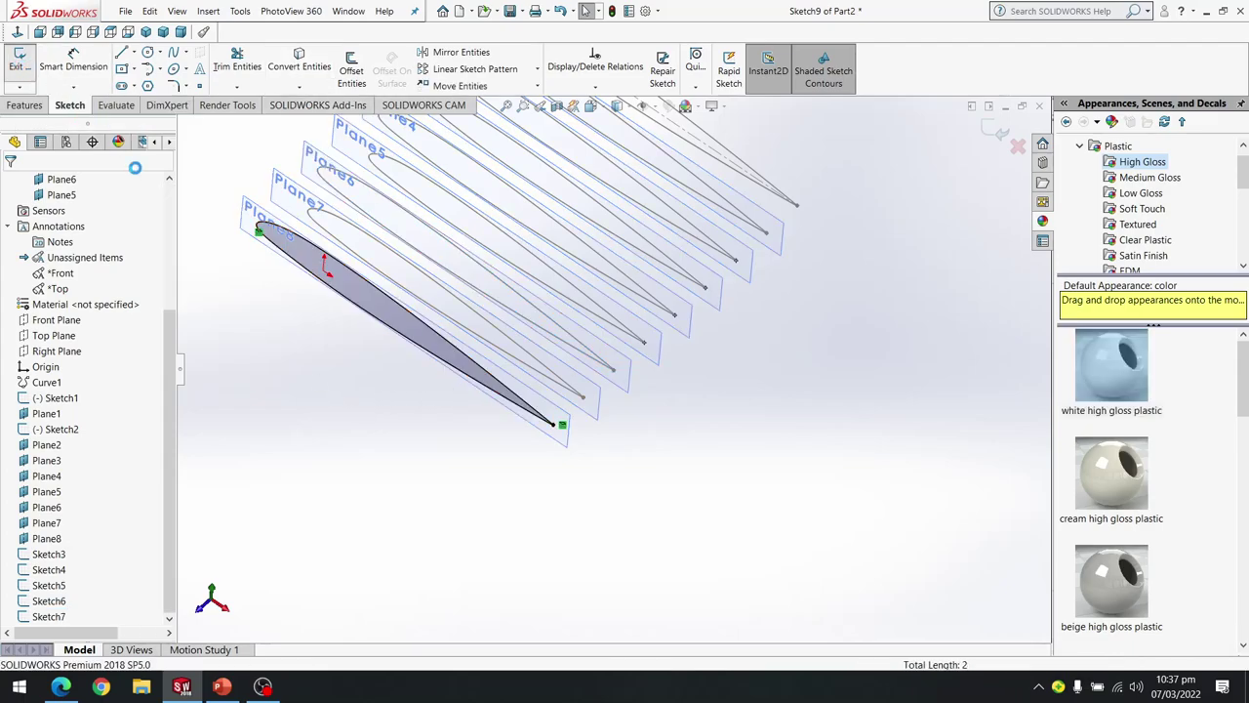
pyautogui.click(19, 65)
pyautogui.scroll(3, 753, 337)
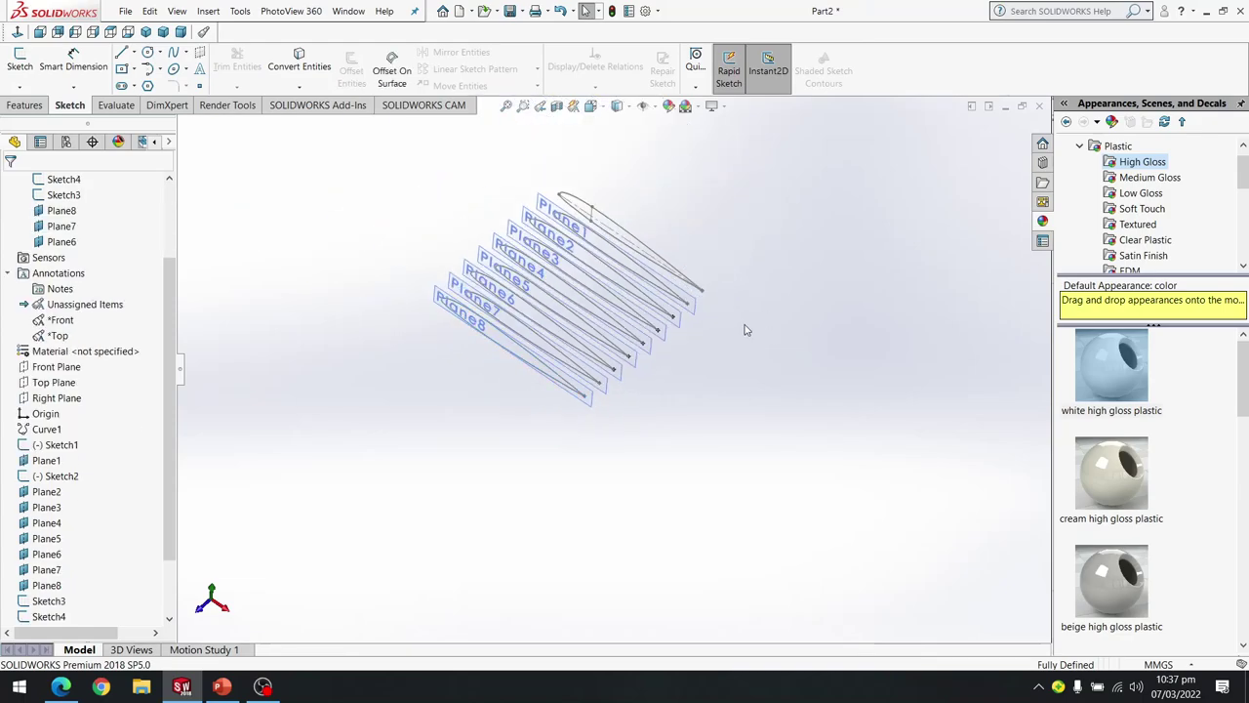
pyautogui.scroll(-3, 517, 237)
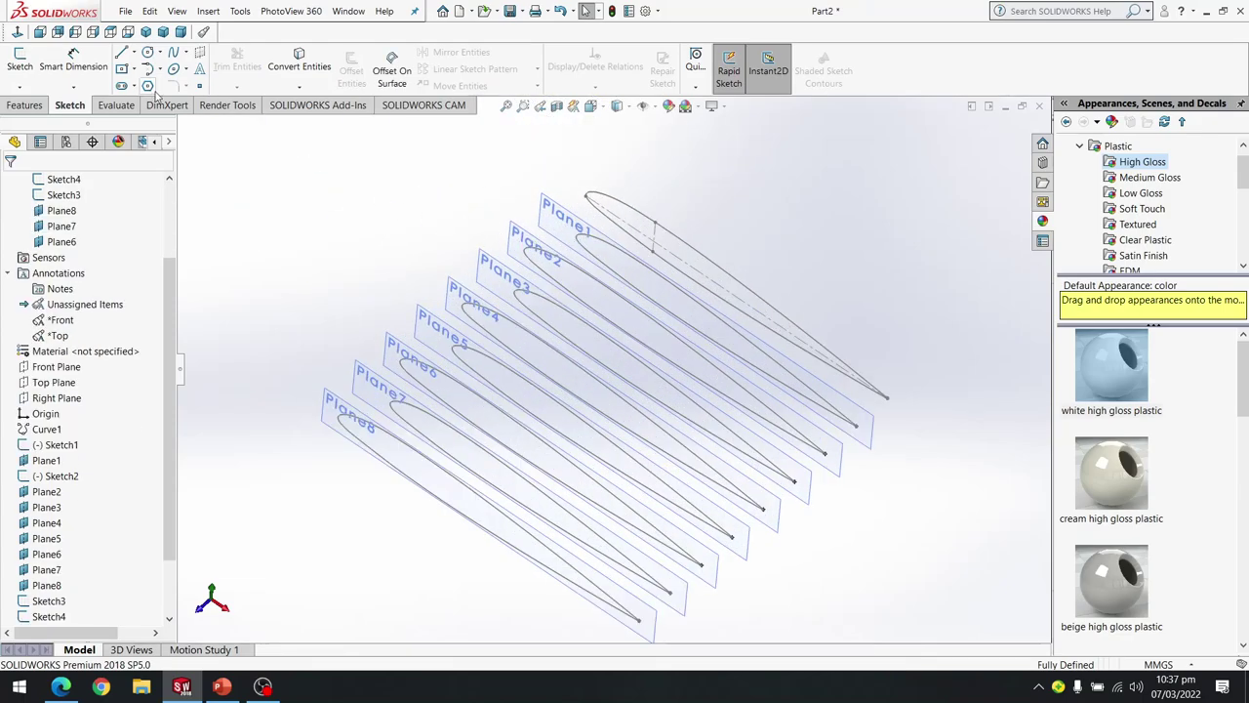
# Switch to PowerPoint to review the tubercle requirement in the first slide's wing specification, and return to SOLIDWORKS.
pyautogui.click(26, 105)
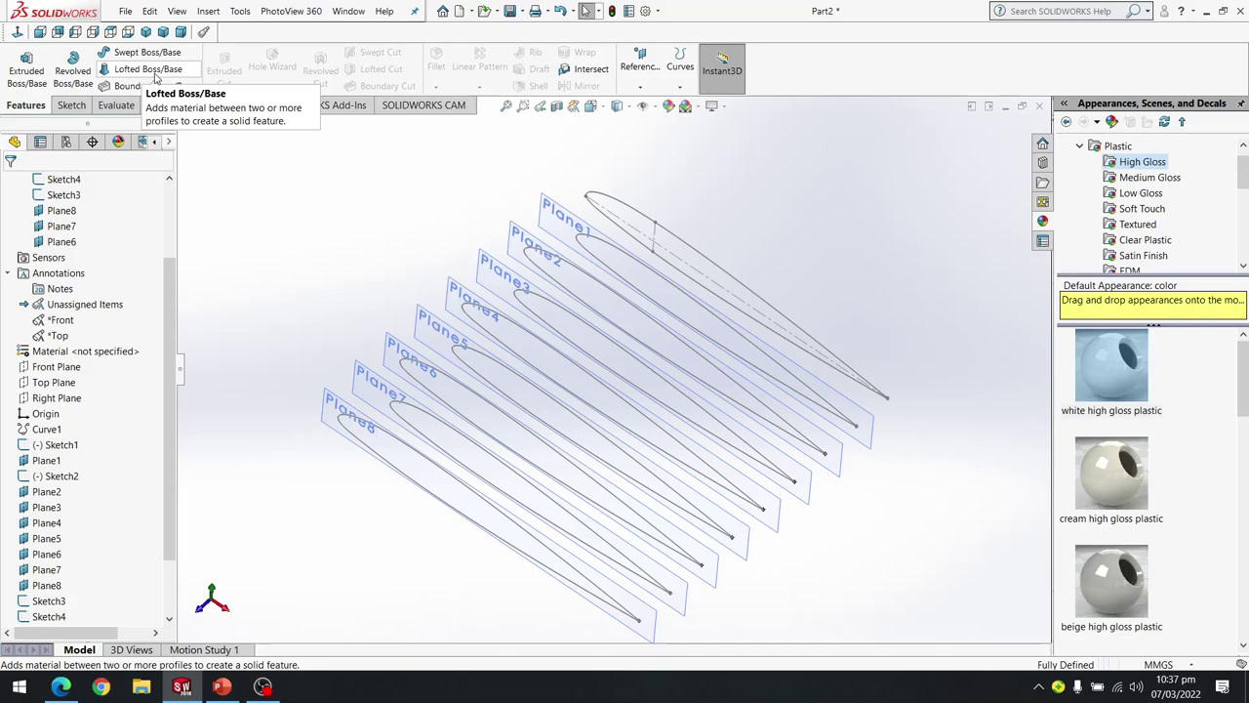
pyautogui.click(223, 686)
pyautogui.click(110, 208)
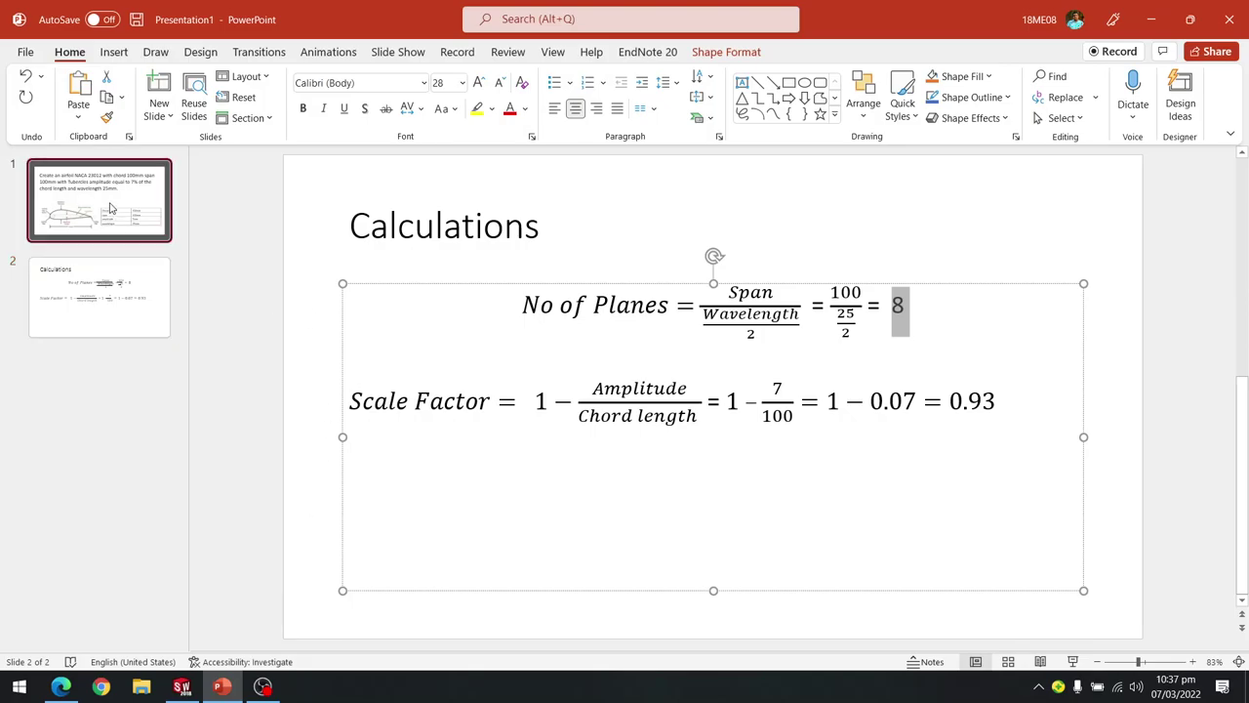
pyautogui.doubleClick(537, 278)
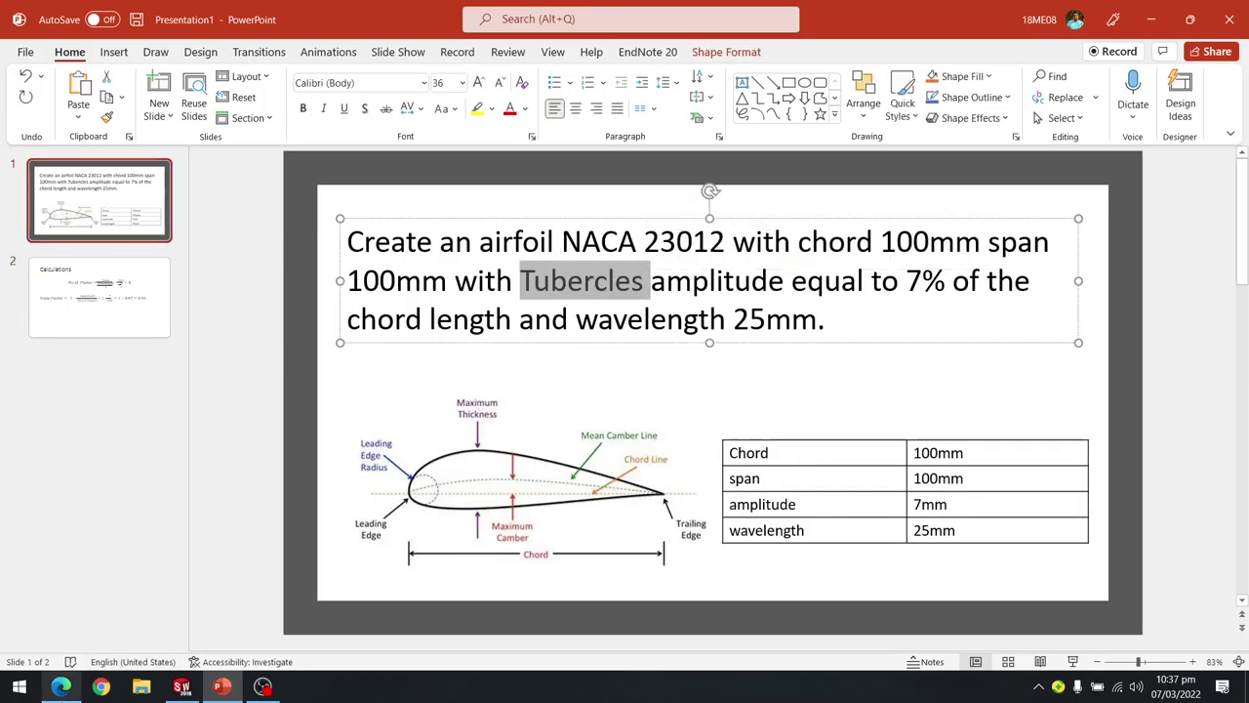
pyautogui.moveTo(191, 671)
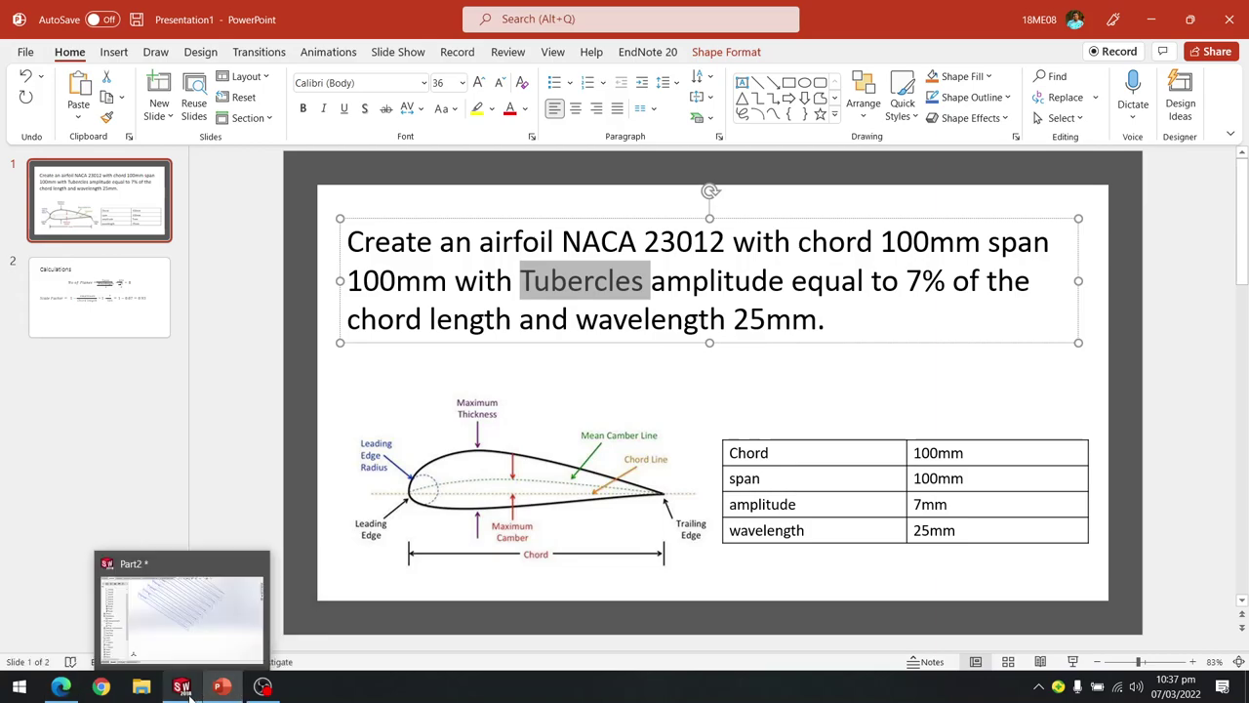
pyautogui.click(196, 640)
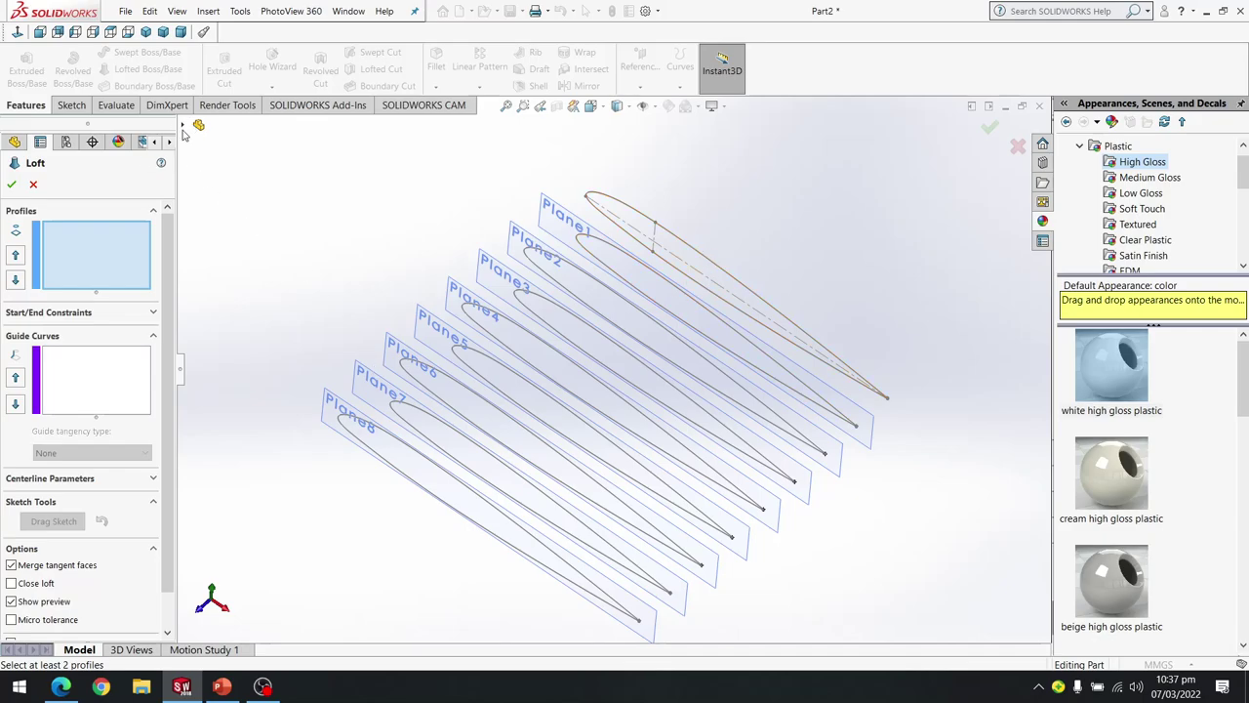
# Loft a solid wing through all nine airfoil profiles in order, from Sketch1 to Sketch9, keeping tangent faces merged.
pyautogui.click(182, 125)
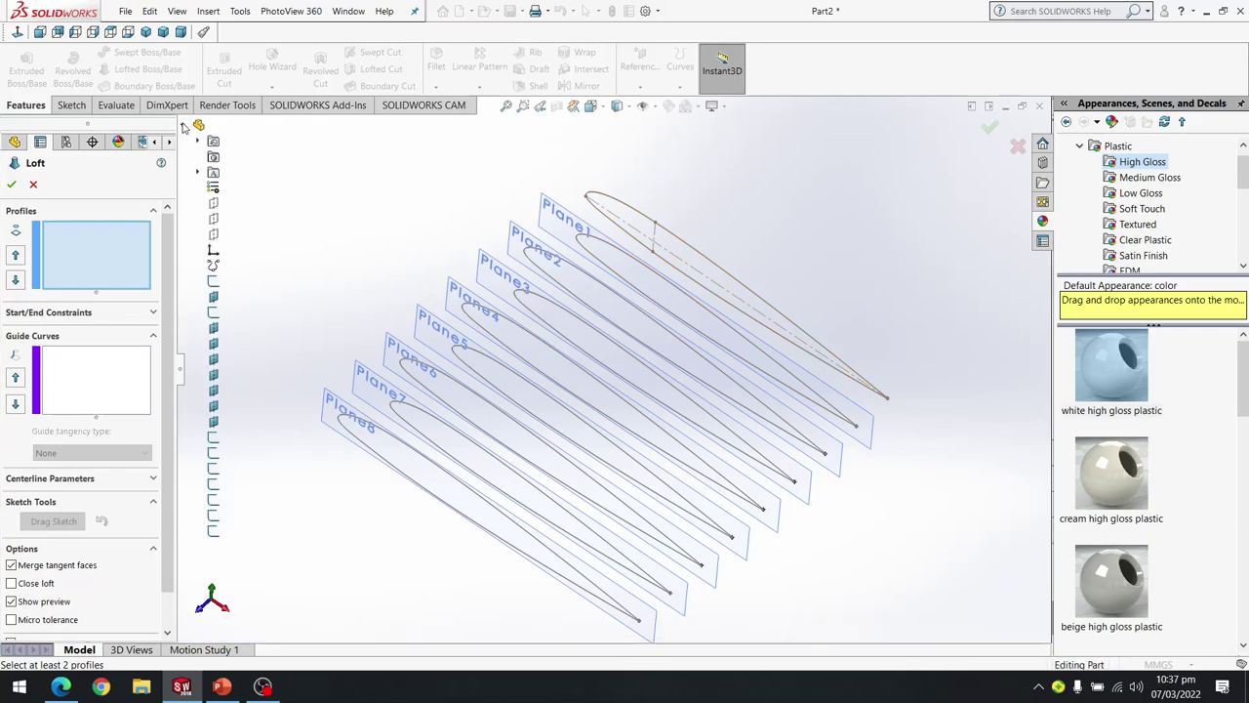
pyautogui.click(215, 284)
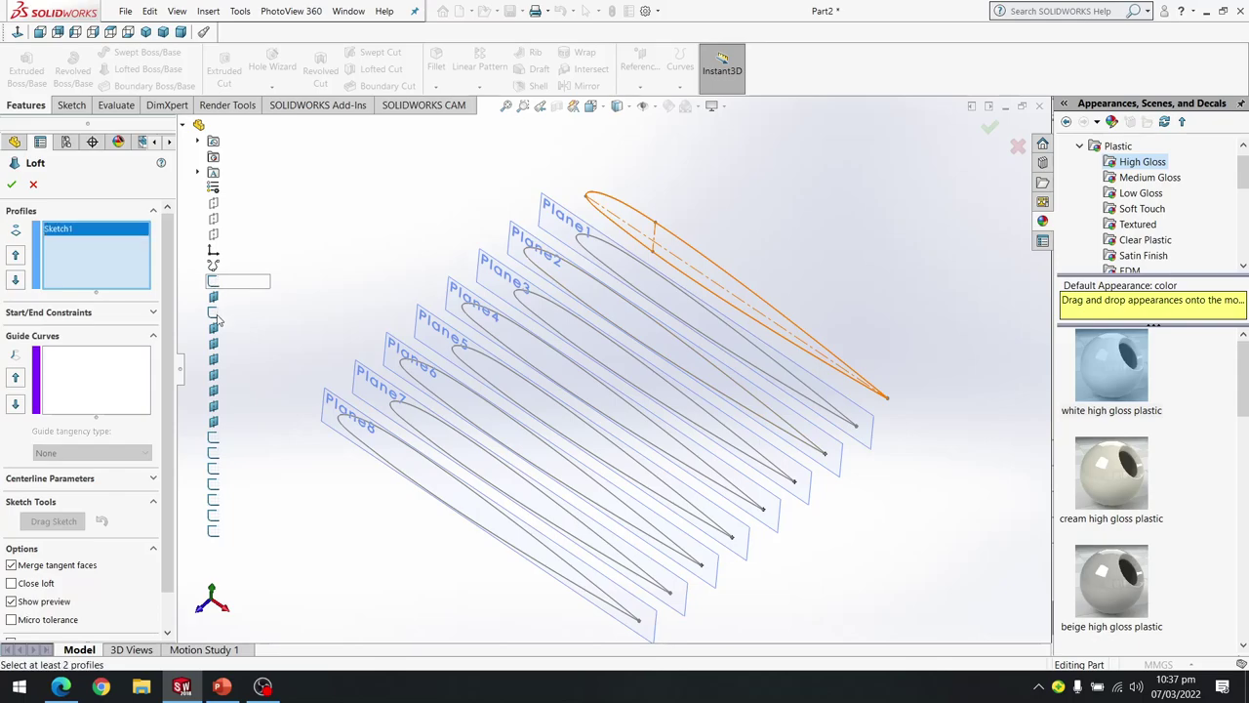
pyautogui.click(215, 313)
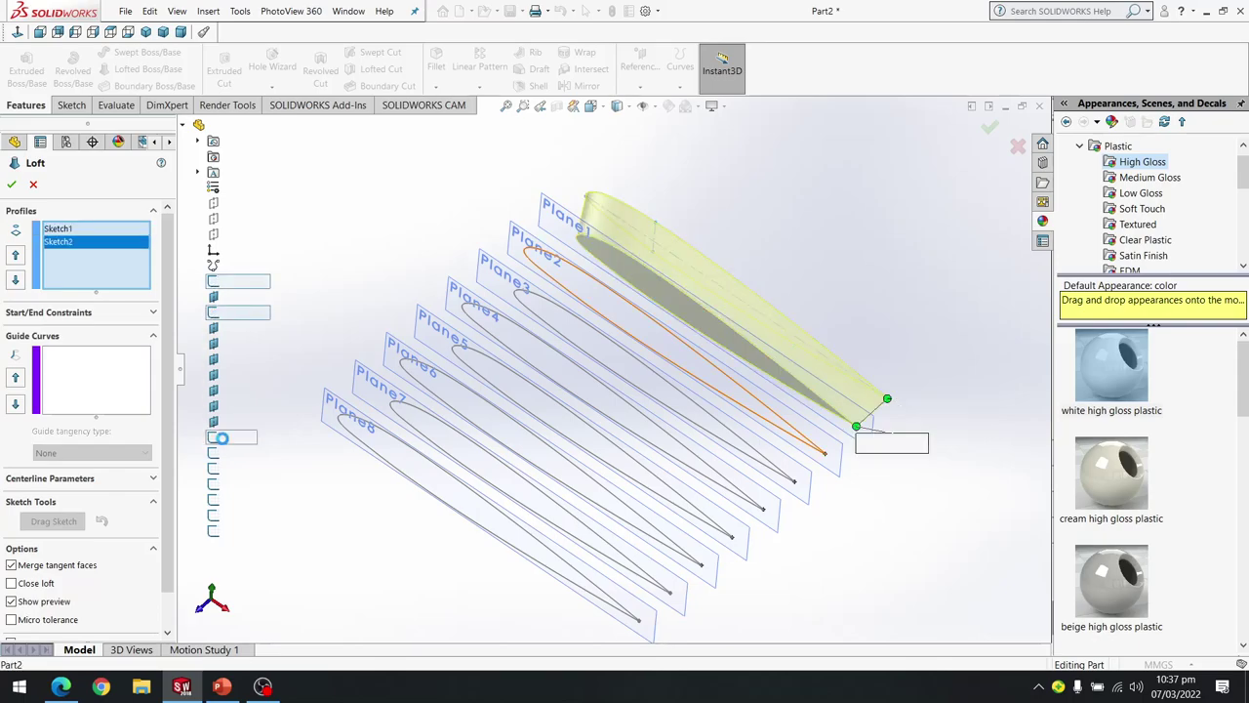
pyautogui.click(215, 437)
pyautogui.click(216, 454)
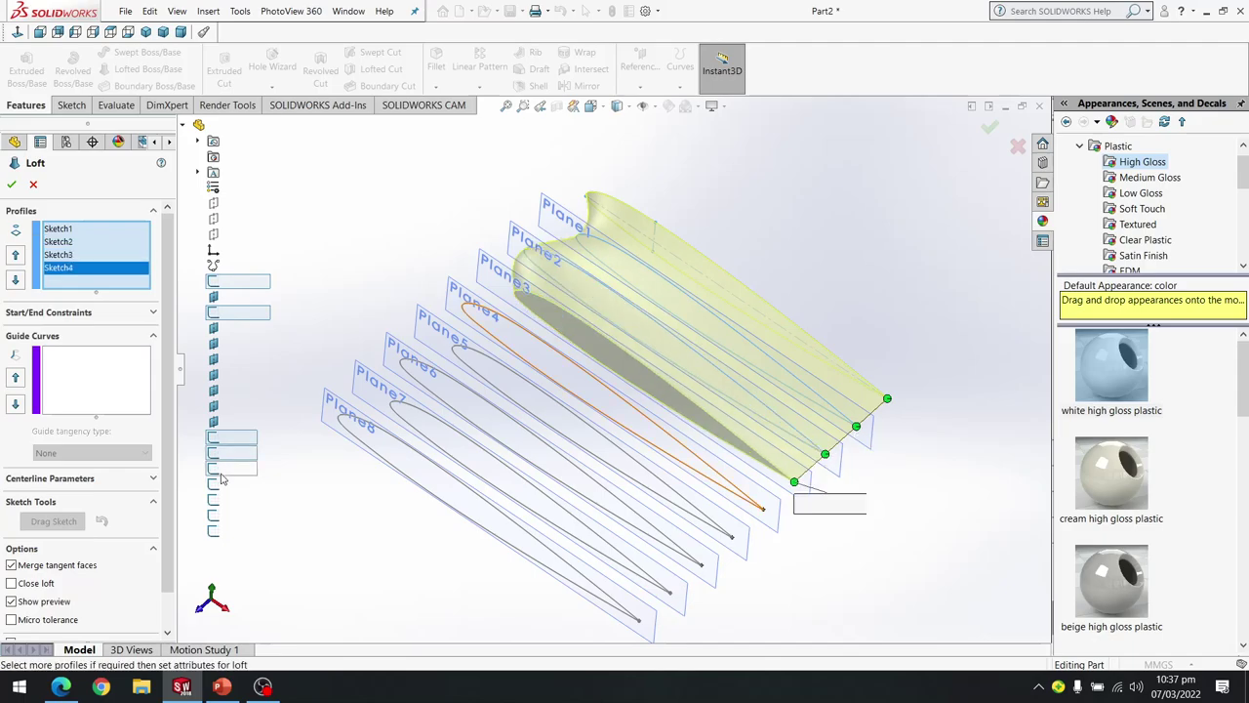
pyautogui.click(216, 469)
pyautogui.click(216, 485)
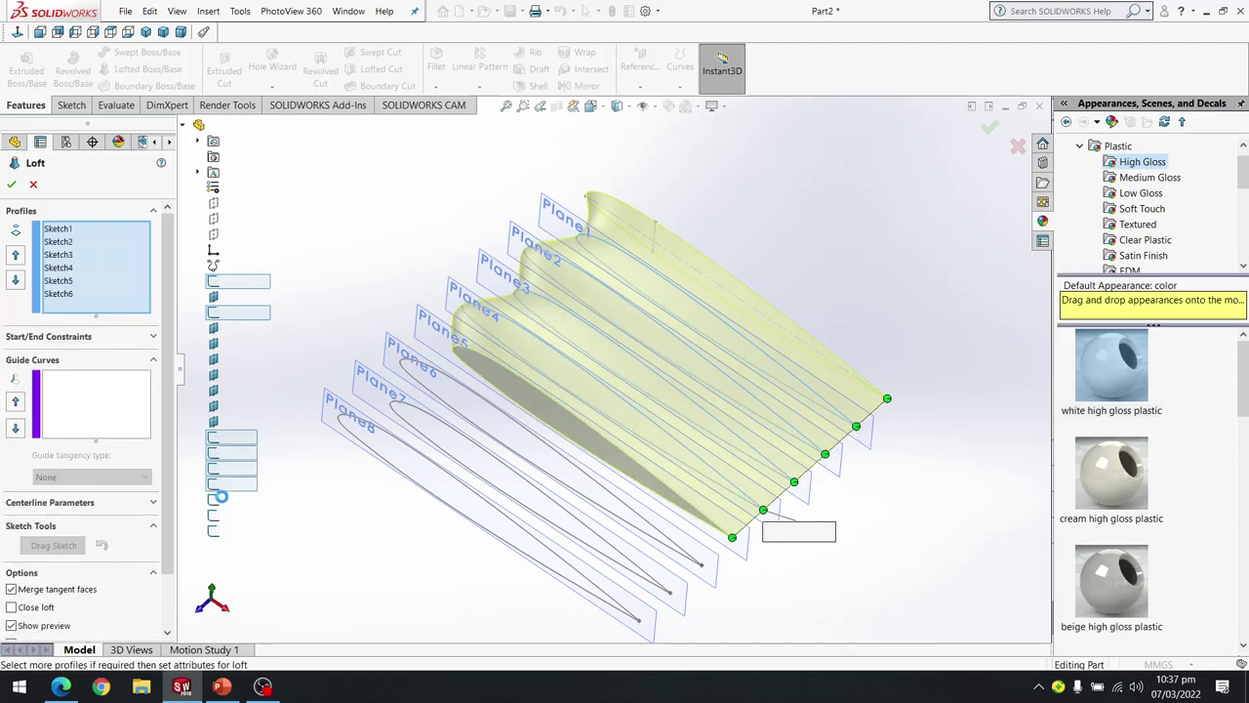
pyautogui.click(220, 500)
pyautogui.click(221, 518)
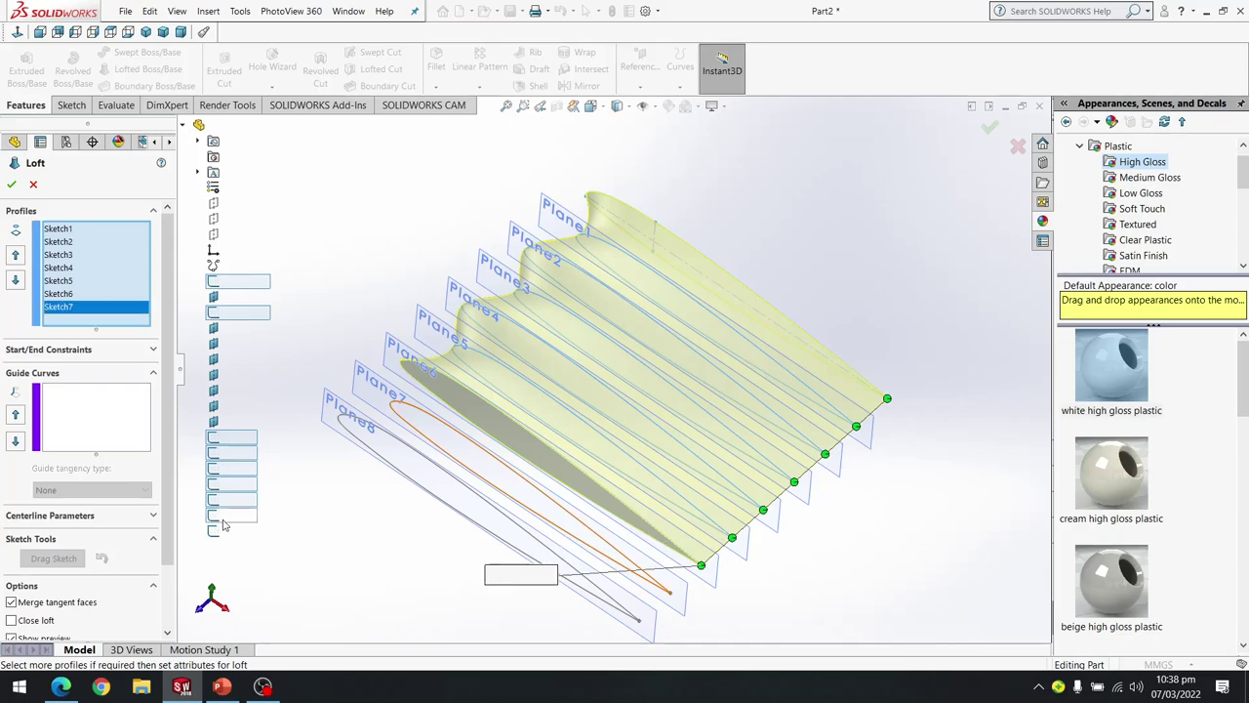
pyautogui.click(217, 530)
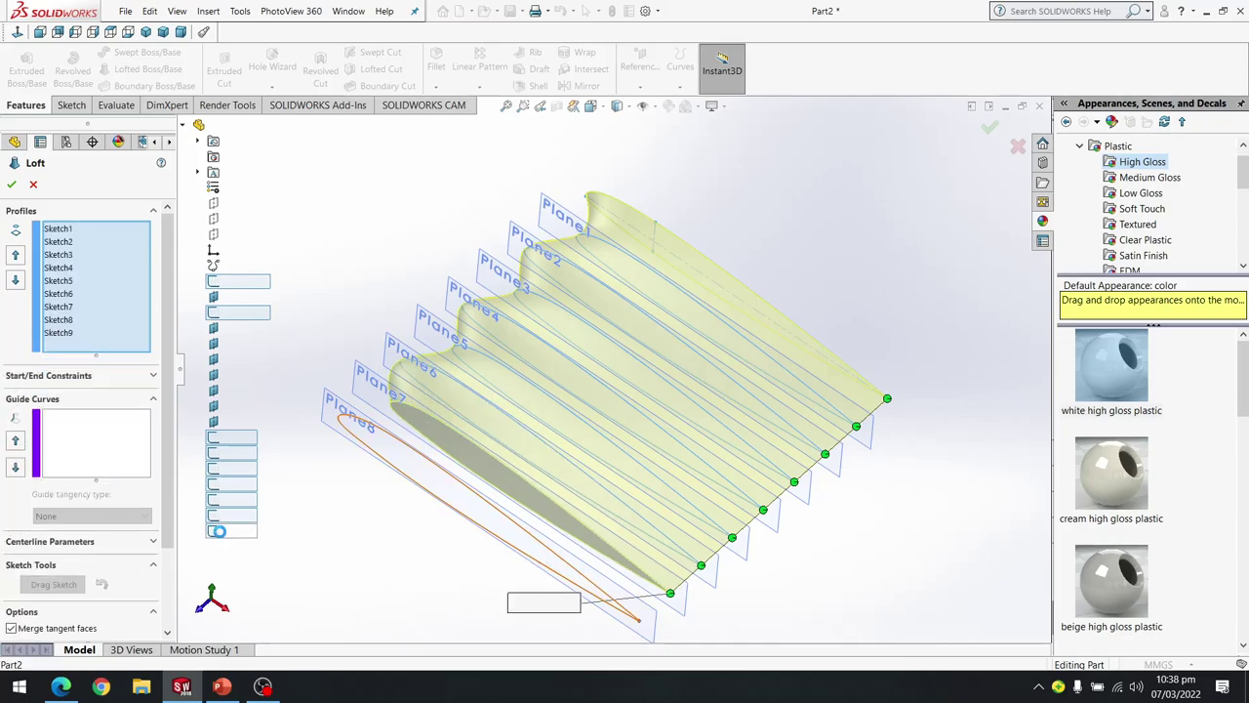
pyautogui.click(11, 185)
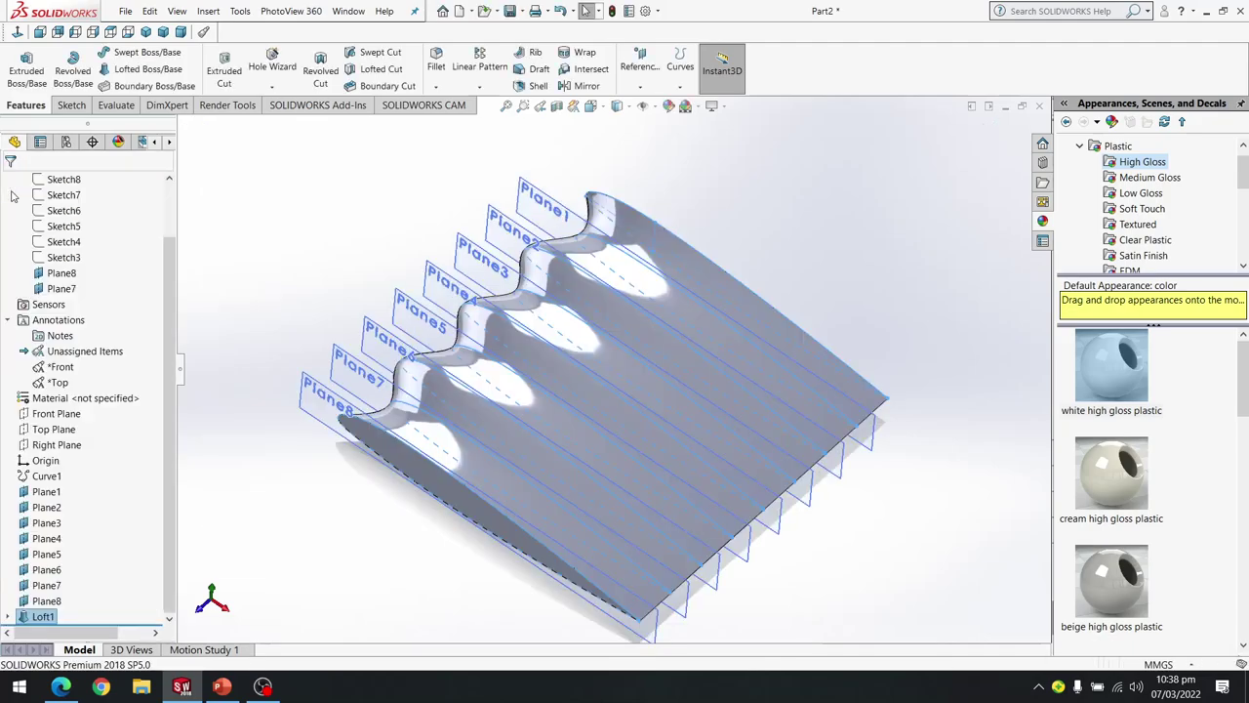
# Hide all reference planes and inspect the lofted wing from its other side.
pyautogui.click(795, 229)
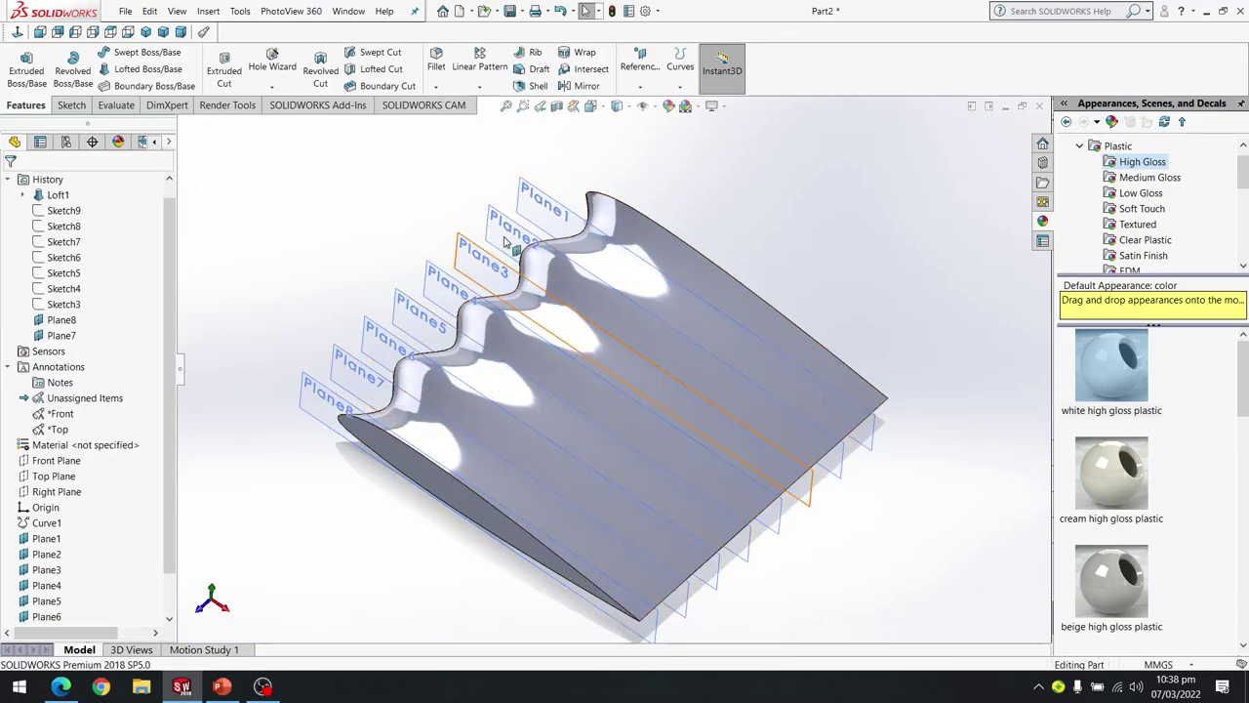
pyautogui.click(647, 105)
pyautogui.click(643, 125)
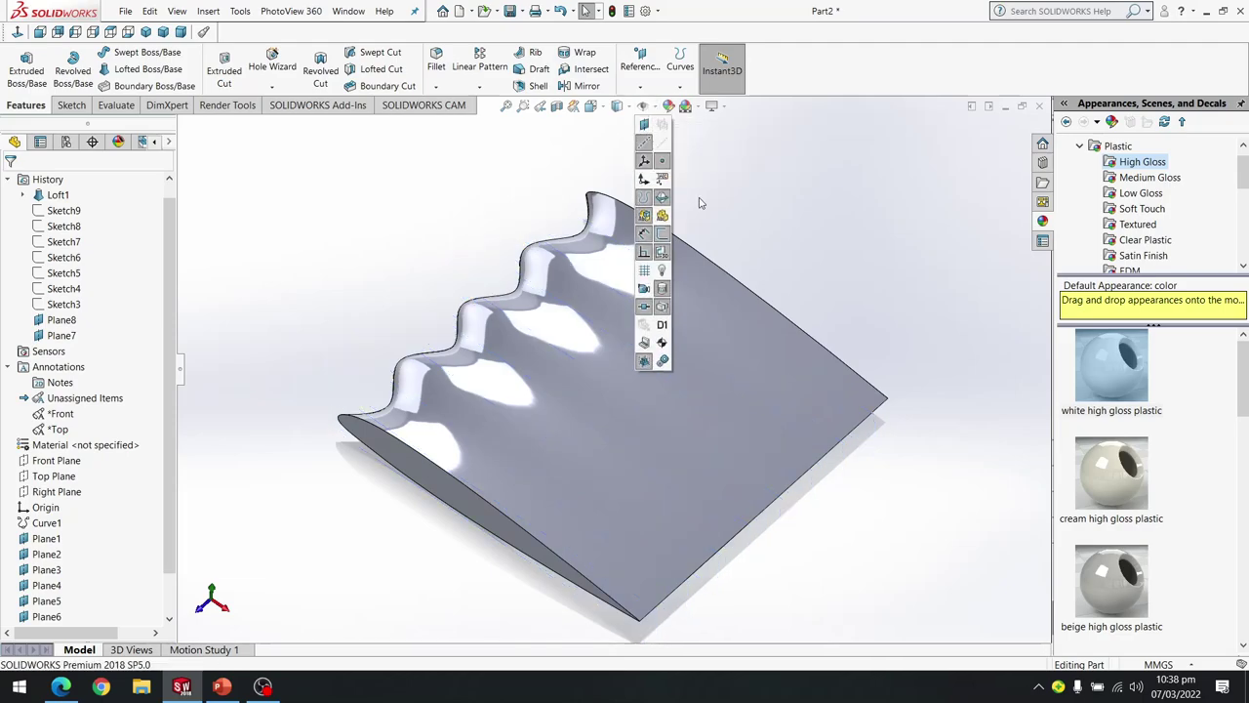
pyautogui.moveTo(499, 247)
pyautogui.mouseDown(button='middle')
pyautogui.moveTo(471, 259)
pyautogui.moveTo(580, 438)
pyautogui.moveTo(628, 332)
pyautogui.moveTo(703, 357)
pyautogui.moveTo(511, 341)
pyautogui.moveTo(521, 377)
pyautogui.moveTo(508, 353)
pyautogui.moveTo(591, 282)
pyautogui.moveTo(456, 243)
pyautogui.moveTo(489, 301)
pyautogui.moveTo(474, 343)
pyautogui.moveTo(797, 312)
pyautogui.moveTo(867, 331)
pyautogui.moveTo(777, 333)
pyautogui.moveTo(833, 510)
pyautogui.moveTo(741, 478)
pyautogui.mouseUp(button='middle')
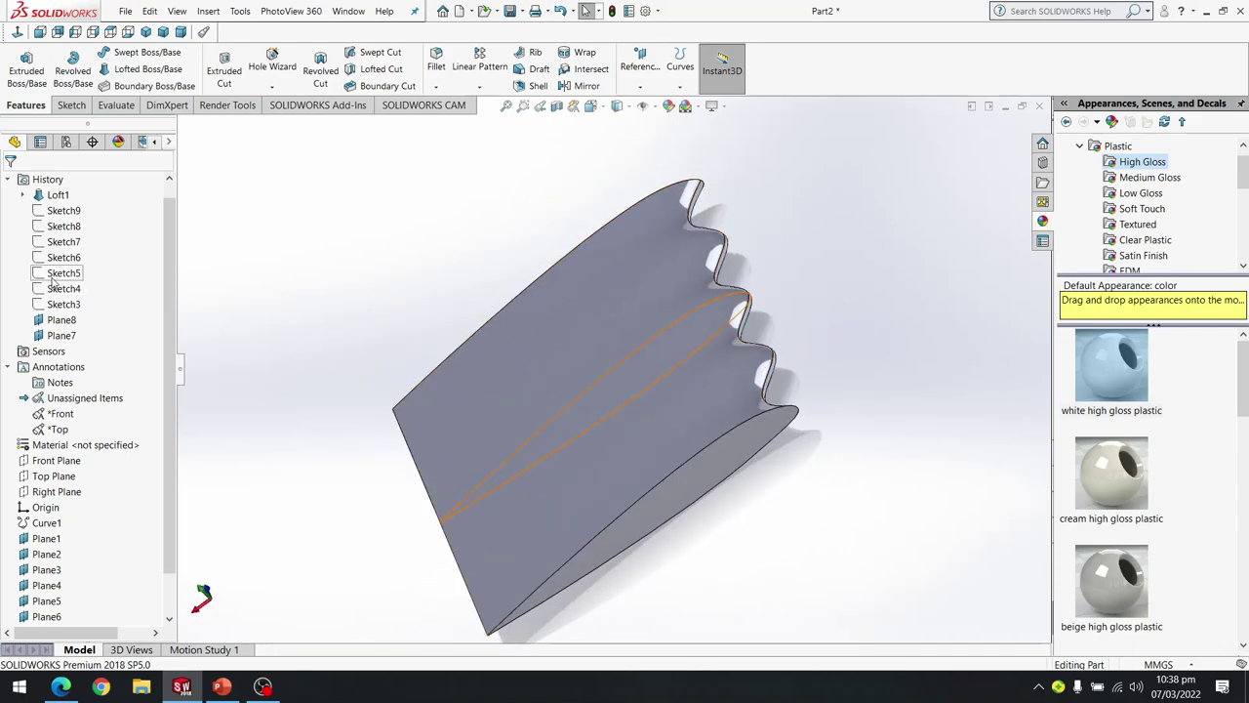
pyautogui.scroll(1, 51, 280)
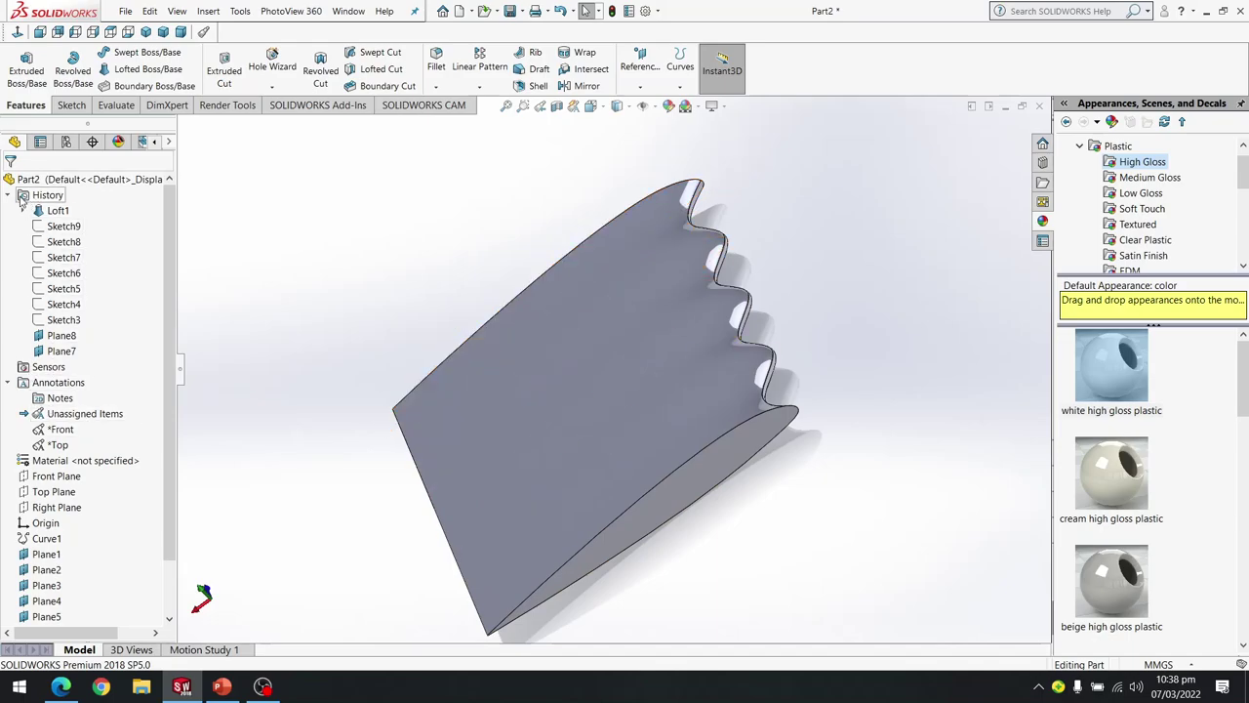
# Orient the view normal to the Top Plane and start a sketch on it.
pyautogui.click(54, 491)
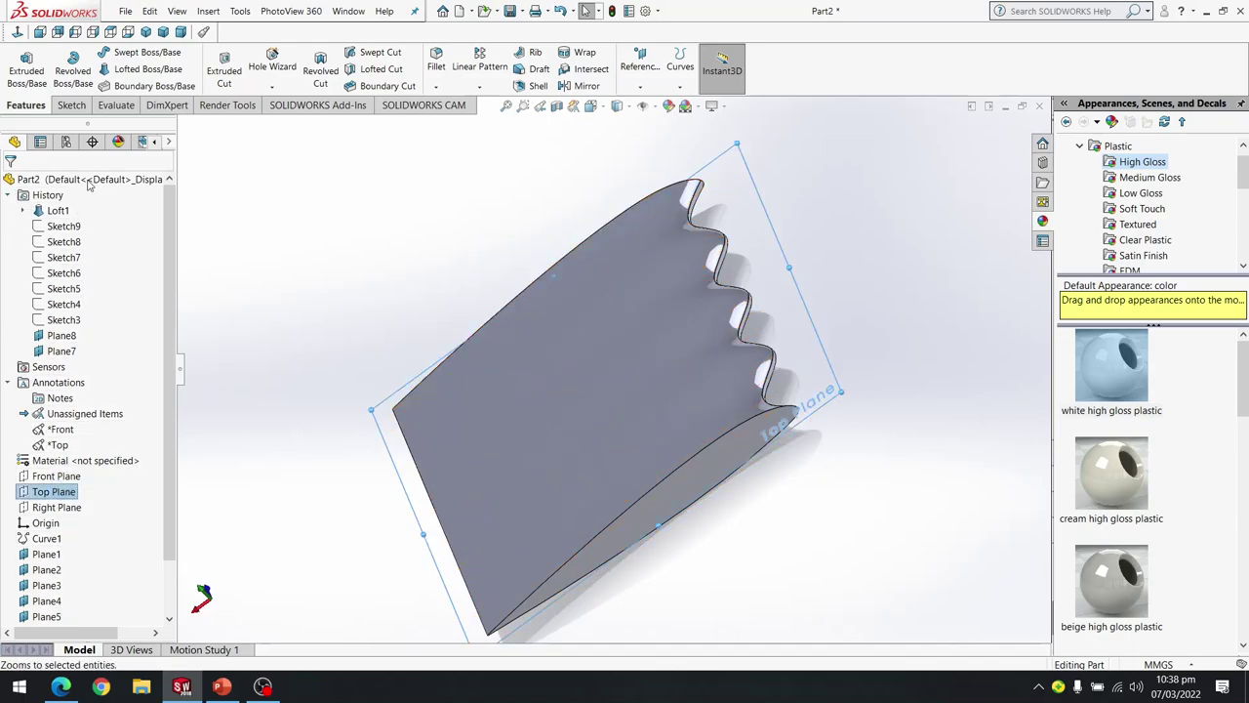
pyautogui.rightClick(66, 491)
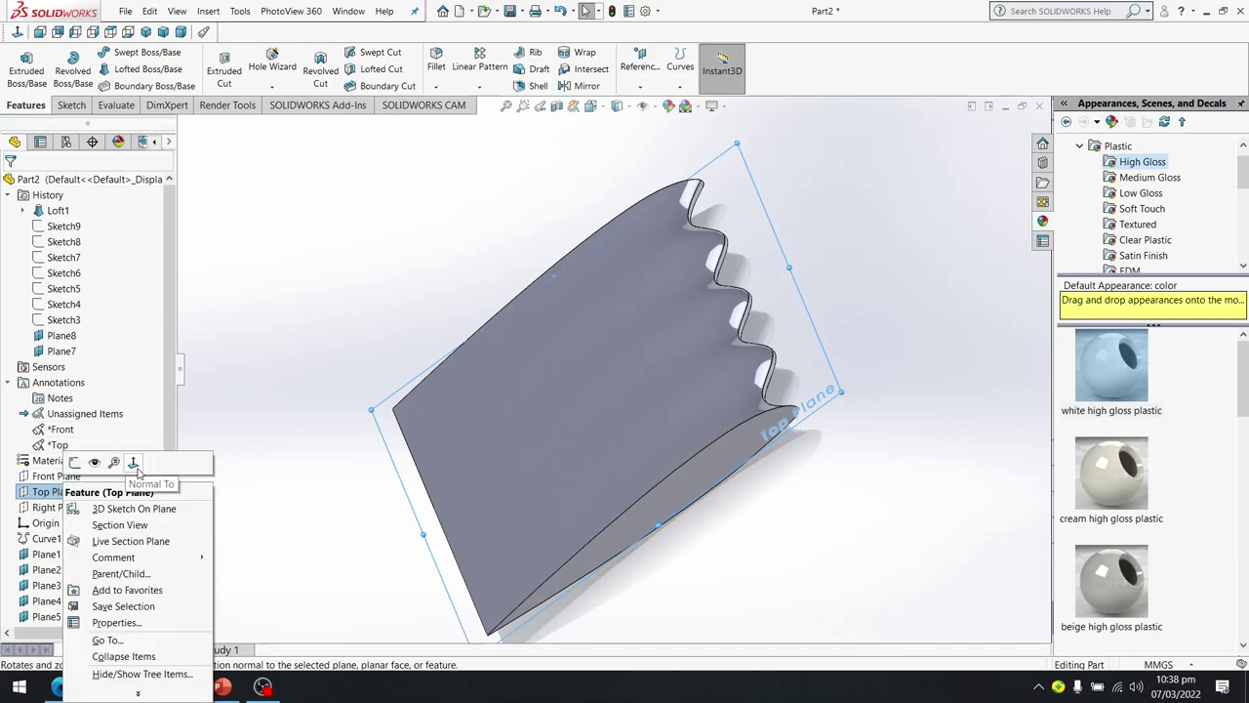
pyautogui.click(130, 455)
pyautogui.click(71, 104)
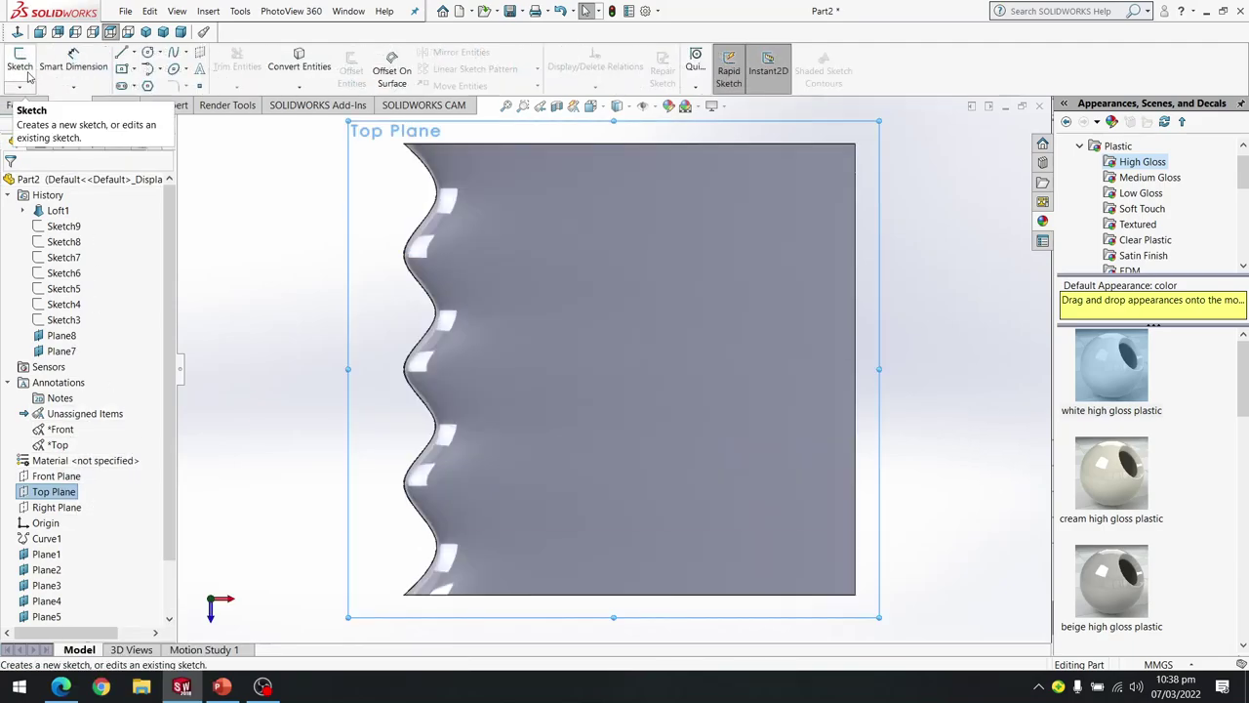
pyautogui.click(19, 61)
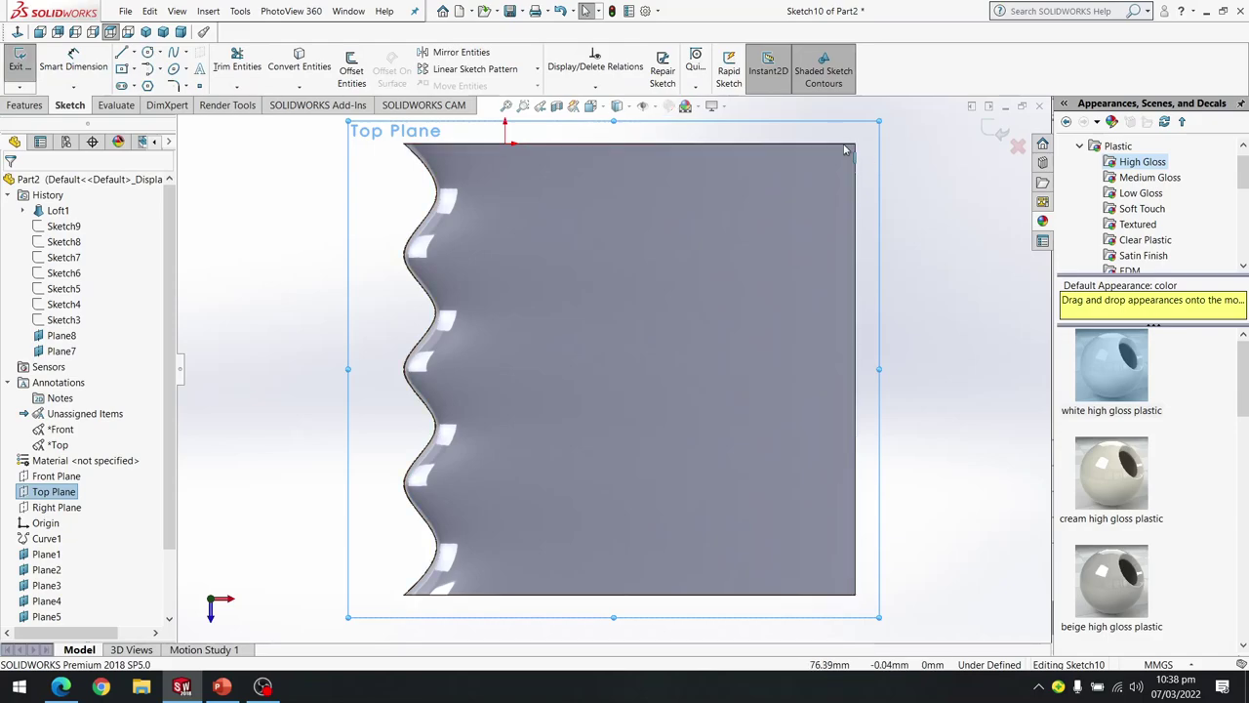
pyautogui.click(595, 86)
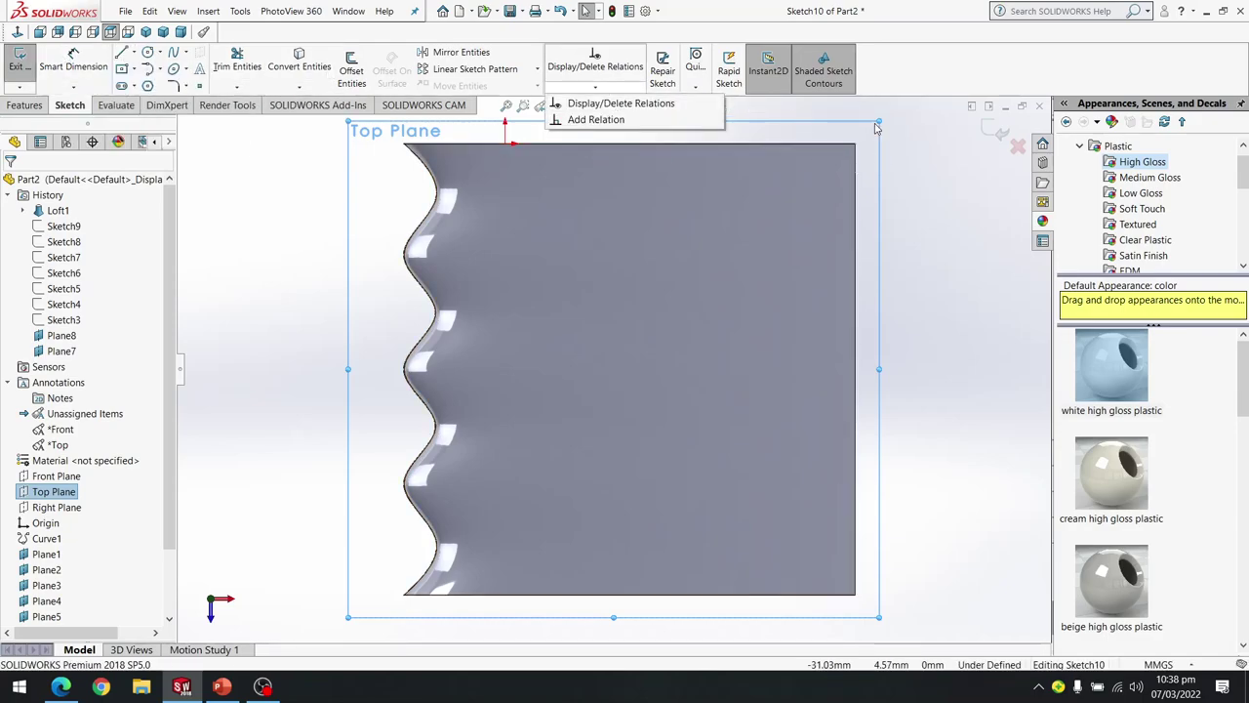
# Try to sketch a vertical line along the wing's trailing edge, about 100 mm long from corner to corner.
pyautogui.click(122, 54)
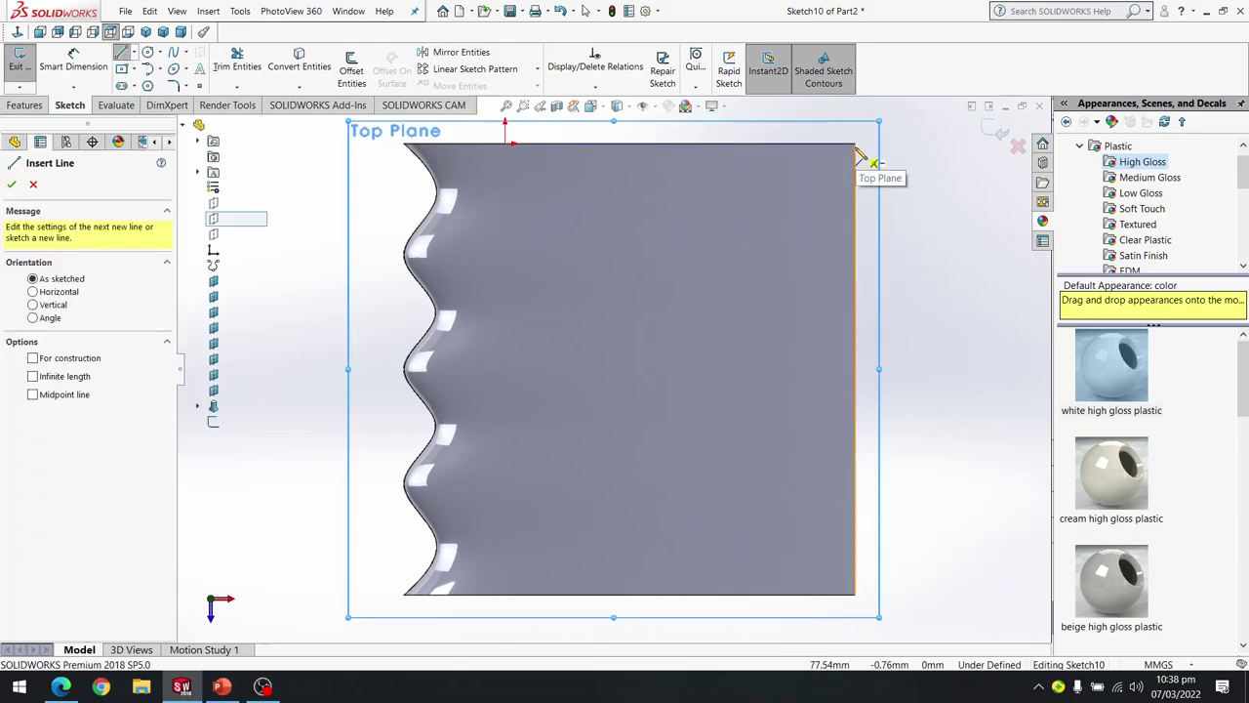
pyautogui.scroll(-4, 857, 148)
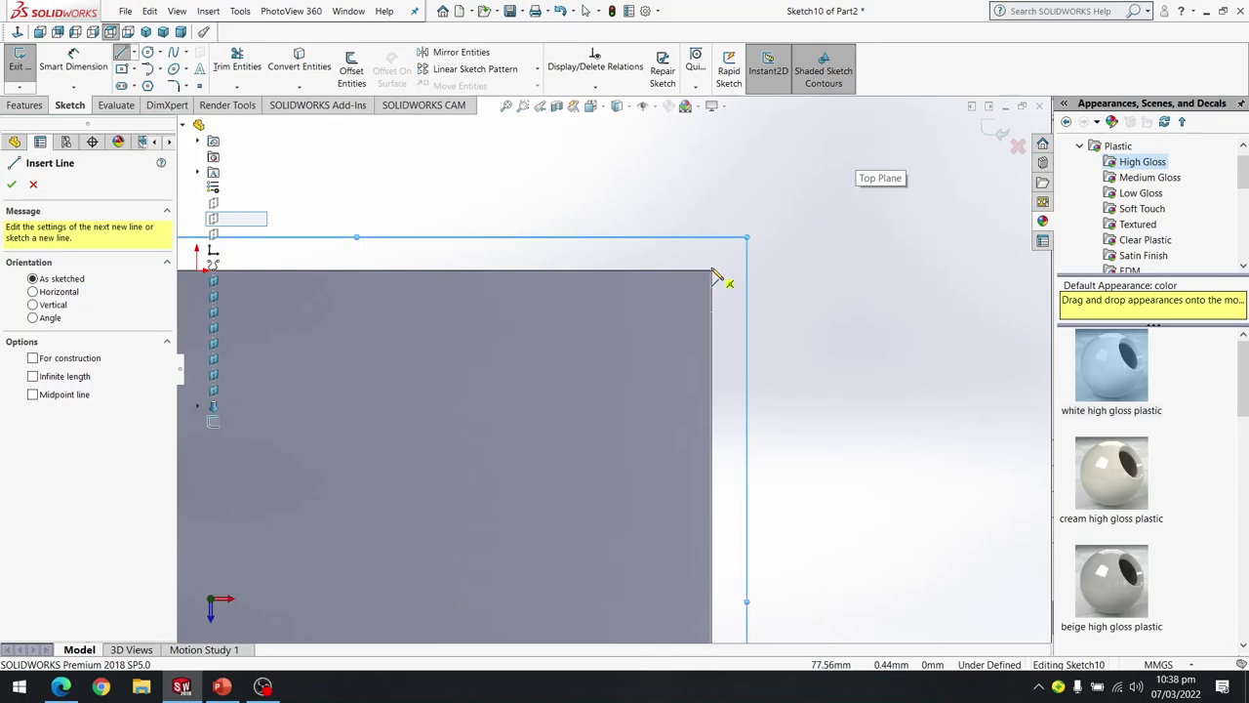
pyautogui.click(712, 271)
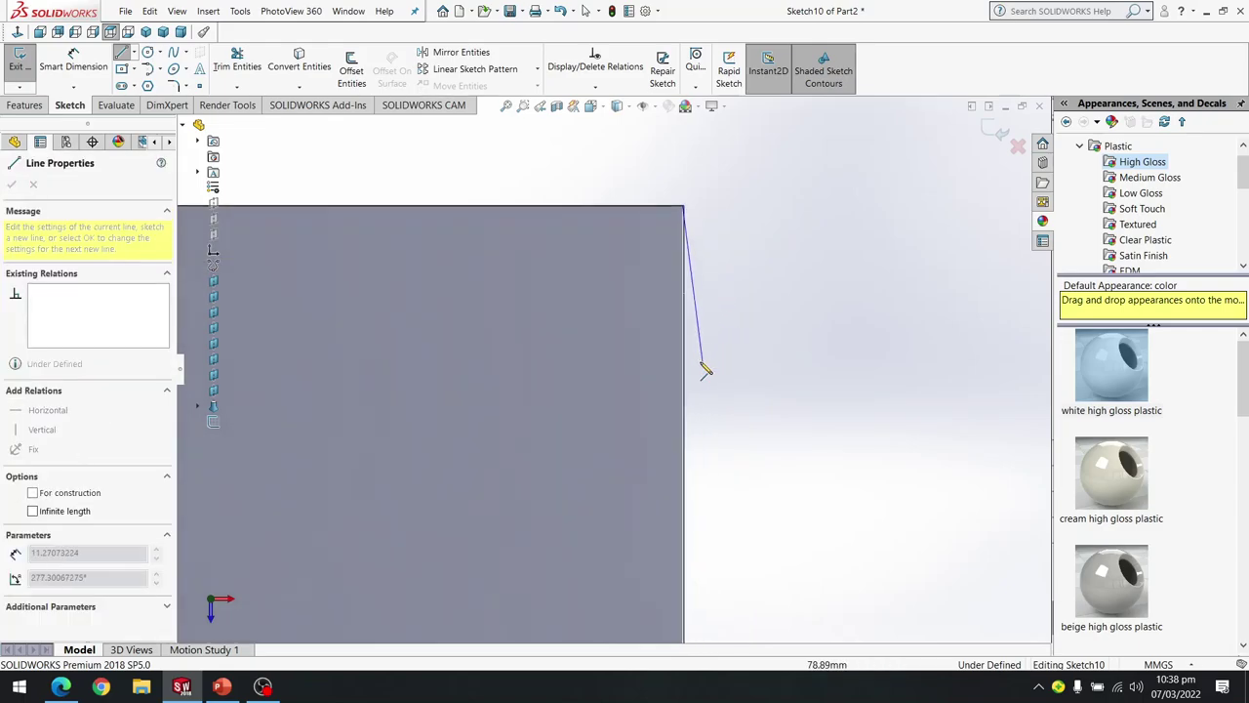
pyautogui.scroll(1, 583, 514)
pyautogui.keyDown('ctrl'); pyautogui.moveTo(584, 528); pyautogui.dragTo(585, 307, button='middle'); pyautogui.keyUp('ctrl')
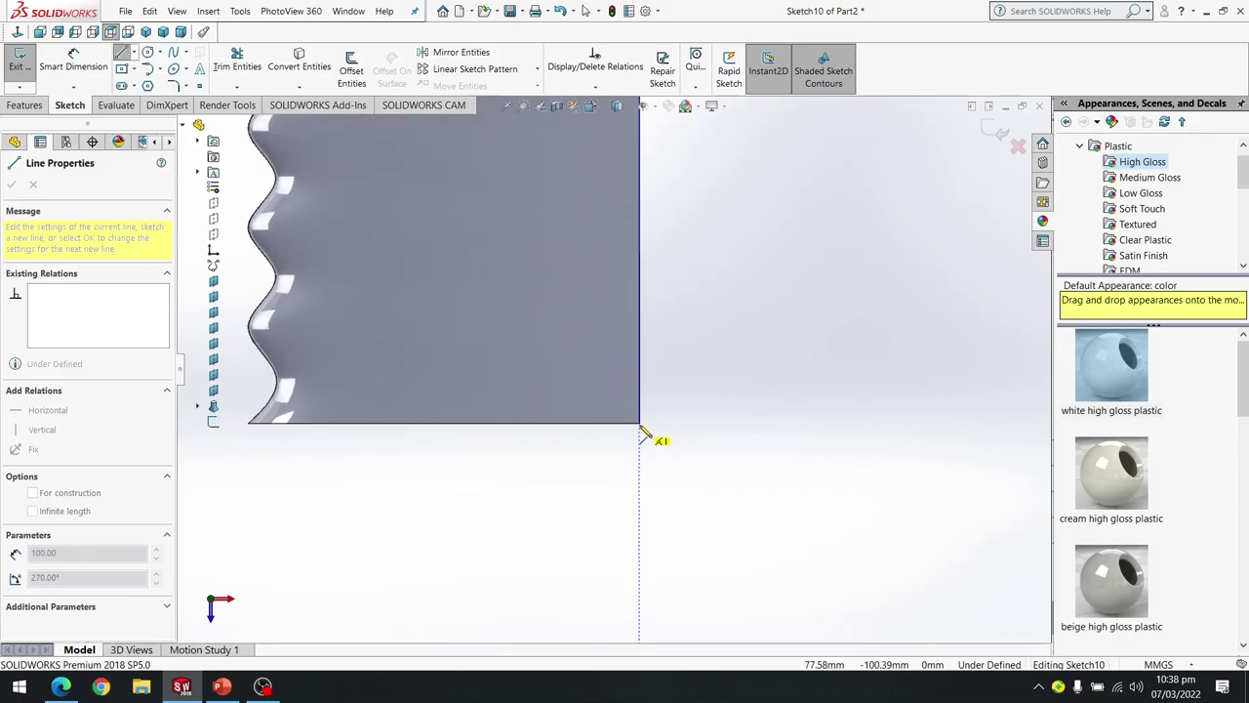
pyautogui.scroll(-3, 639, 420)
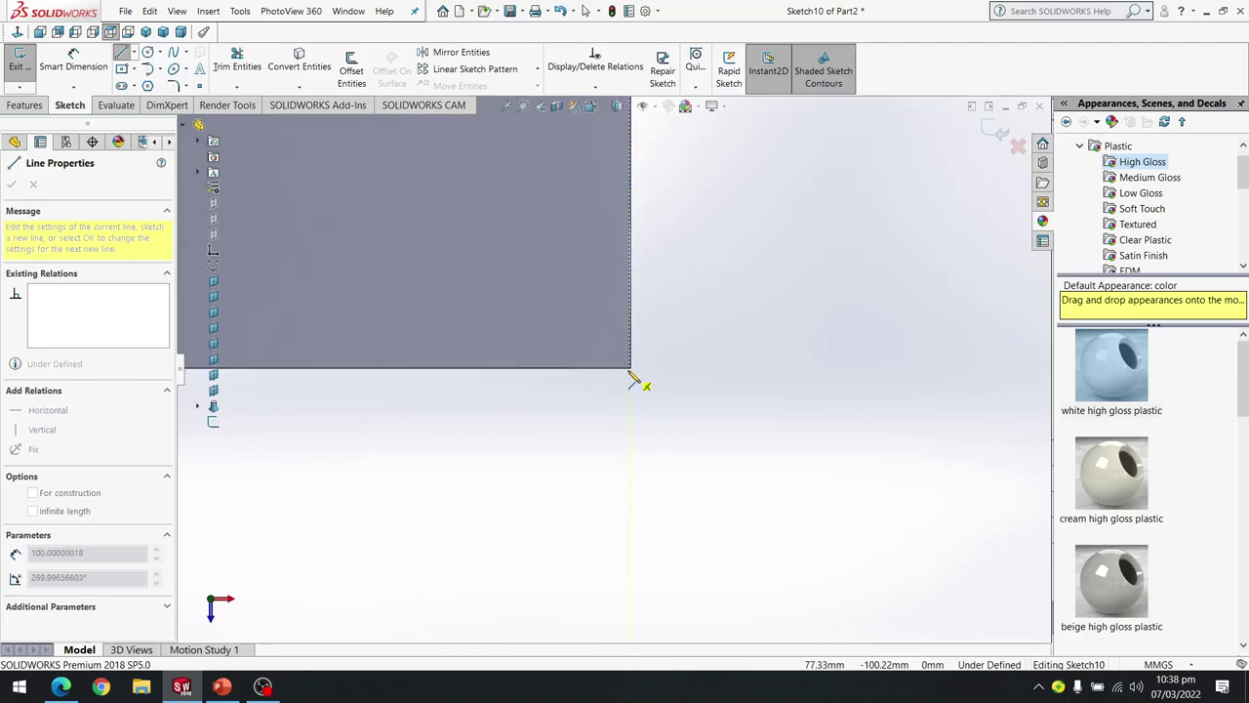
pyautogui.click(631, 373)
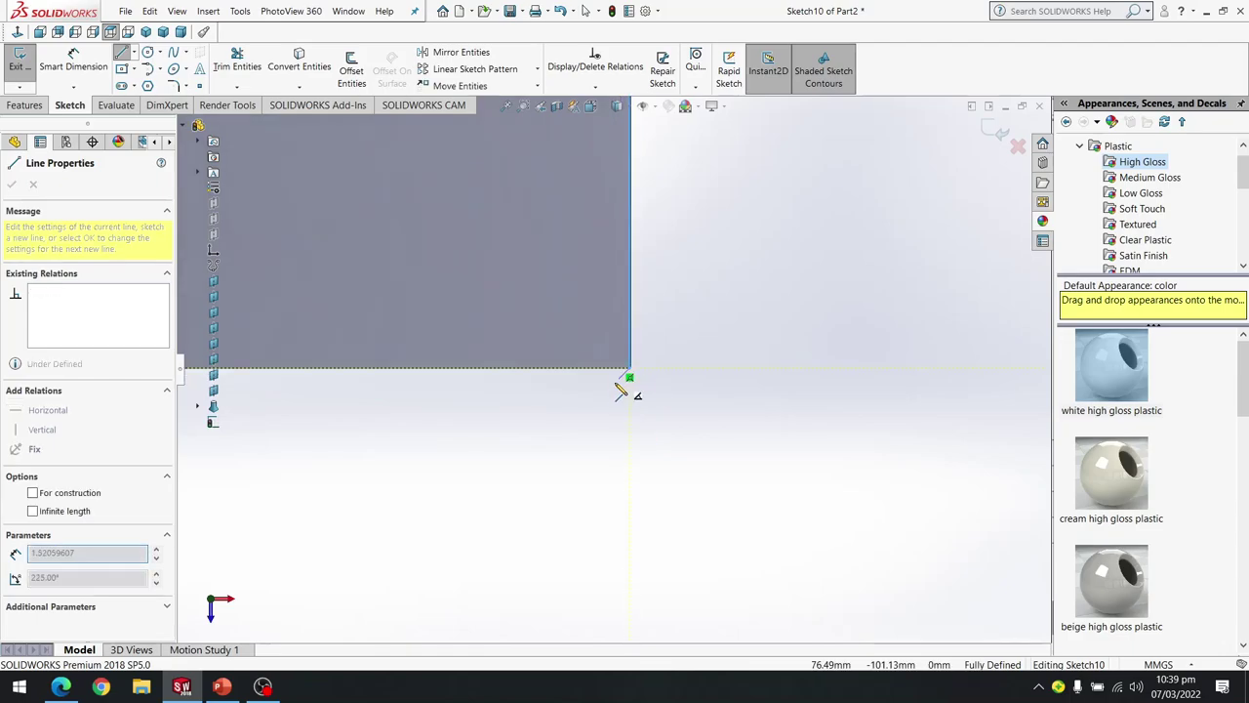
pyautogui.press('Escape')
pyautogui.scroll(4, 605, 400)
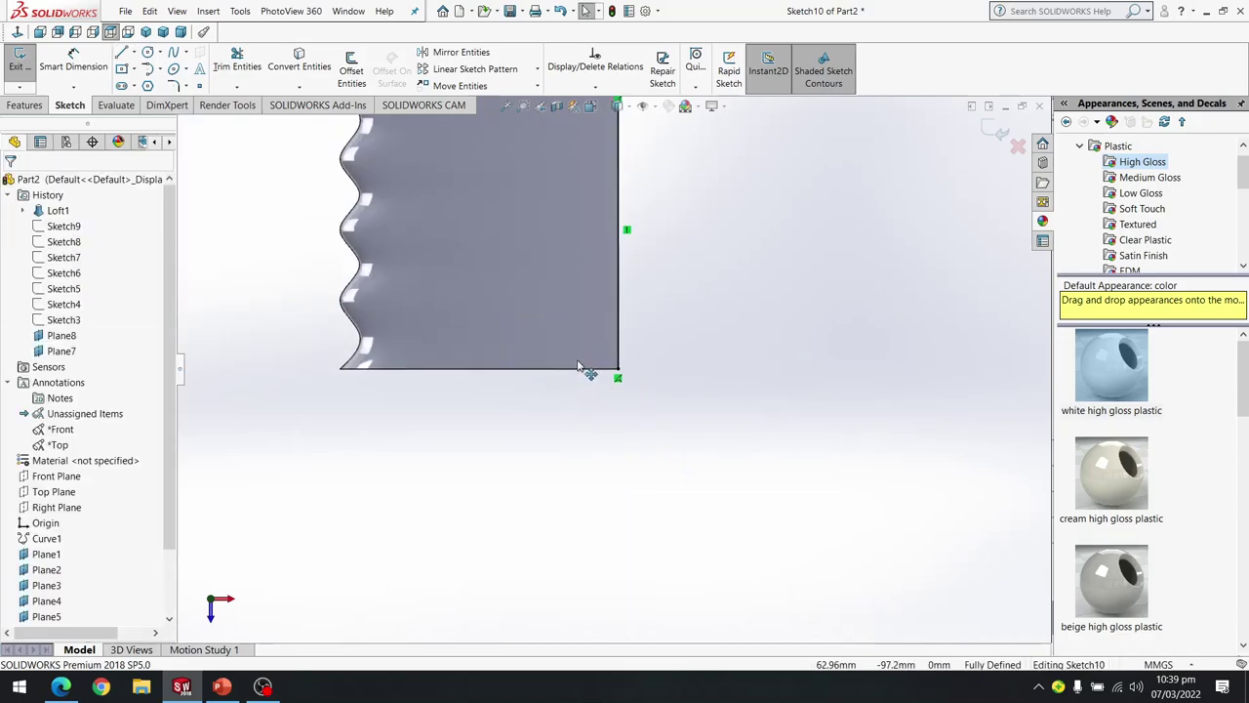
# Check the line's upper end against the wing's trailing-edge corner and delete the misaligned line.
pyautogui.scroll(-2, 586, 288)
pyautogui.scroll(-5, 624, 361)
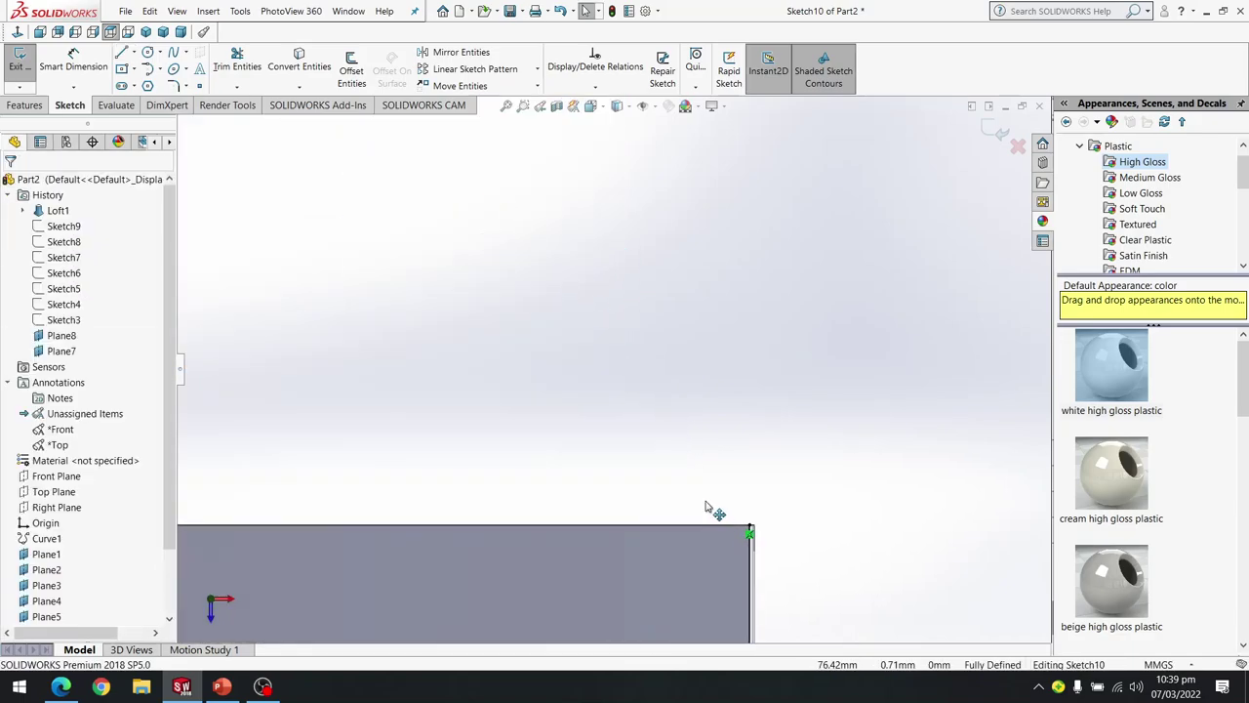
pyautogui.scroll(-5, 629, 351)
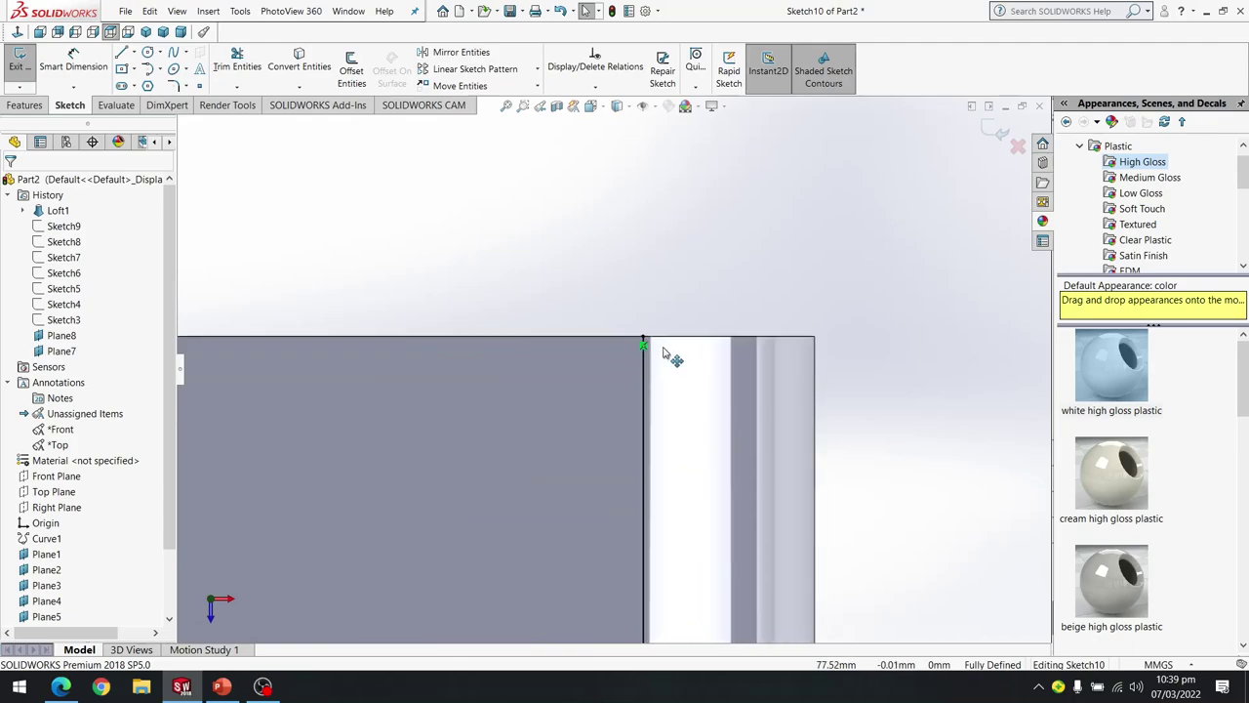
pyautogui.scroll(4, 615, 343)
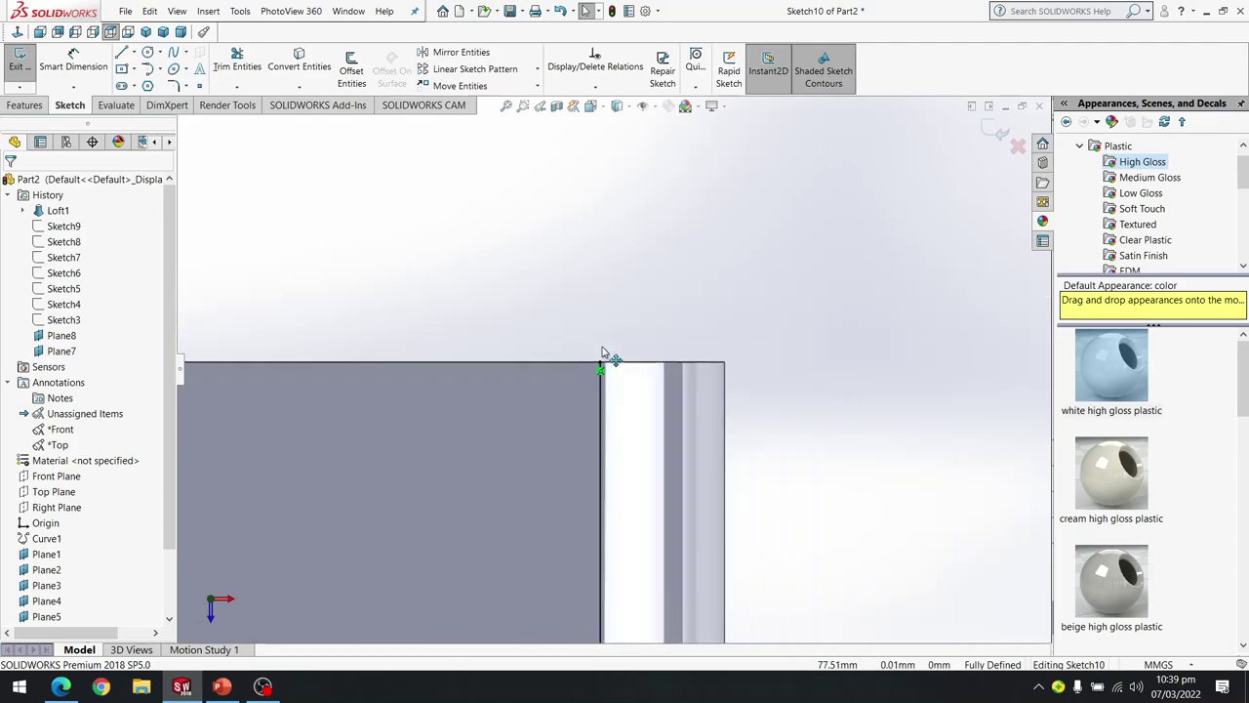
pyautogui.scroll(-2, 615, 382)
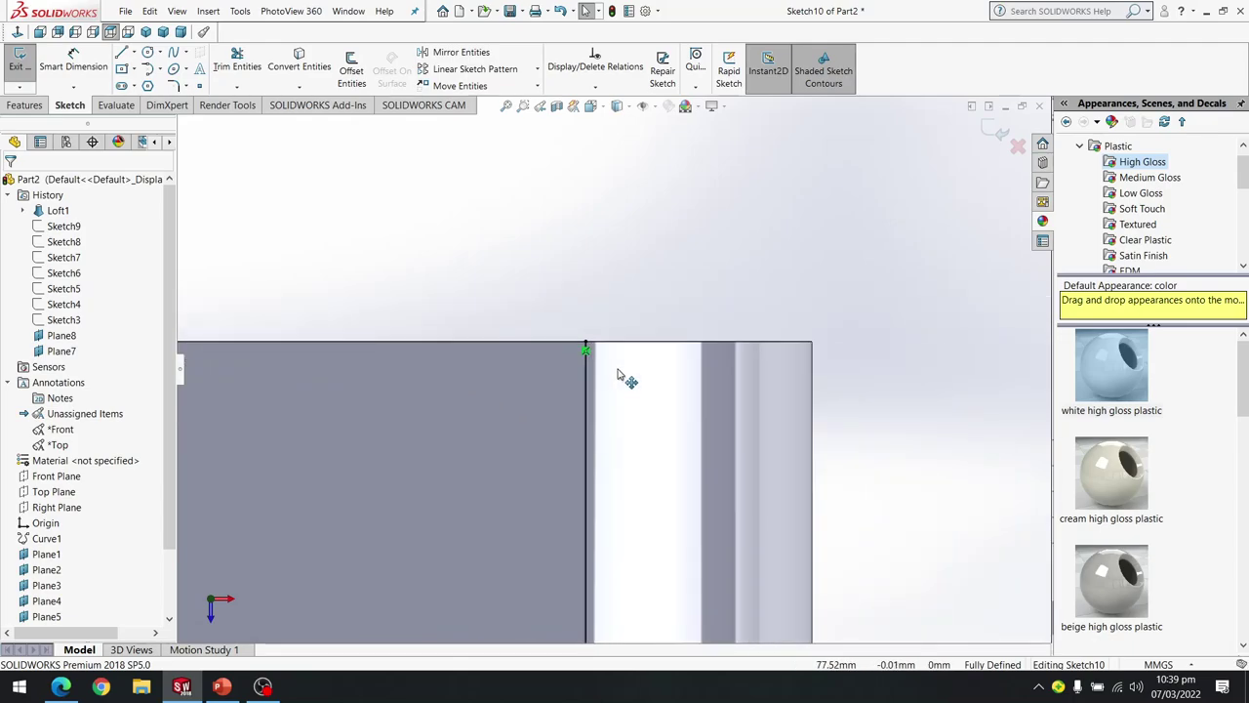
pyautogui.click(597, 386)
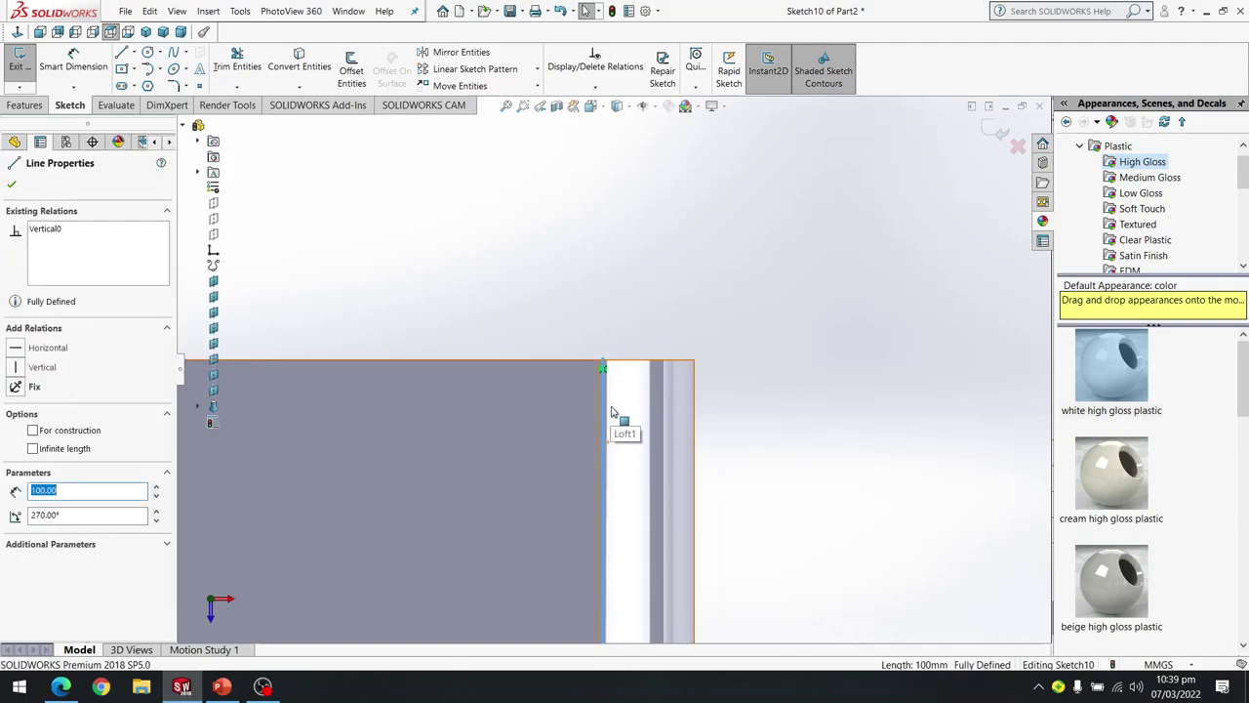
pyautogui.press('Escape')
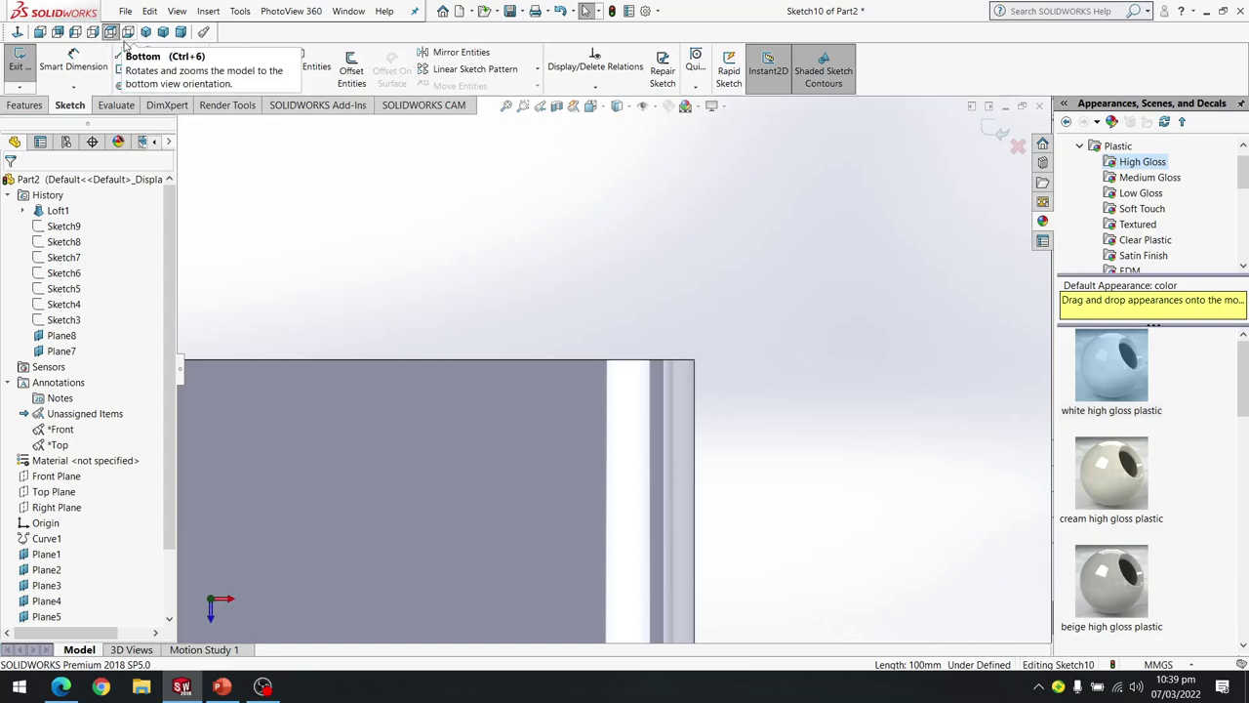
# Sketch a vertical line about 100 mm long on the wing's outermost trailing edge, from its upper corner to its lower corner.
pyautogui.click(695, 368)
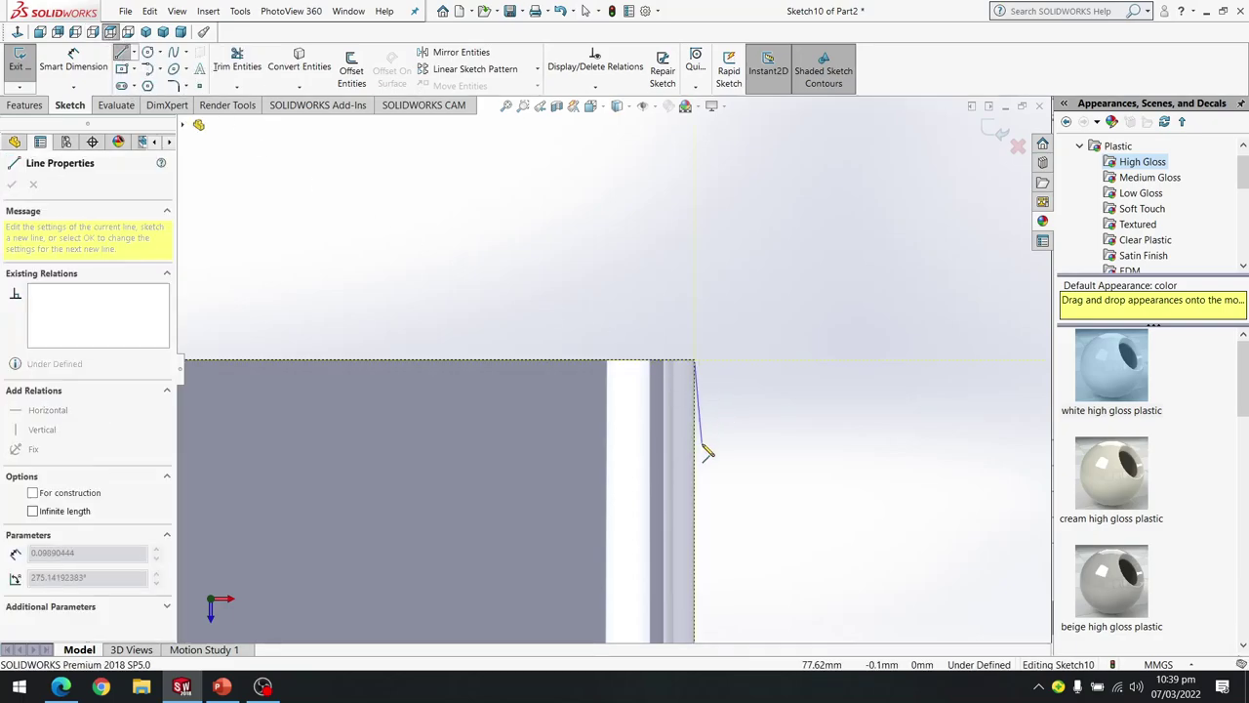
pyautogui.scroll(2, 690, 418)
pyautogui.hotkey('ctrl', '8')
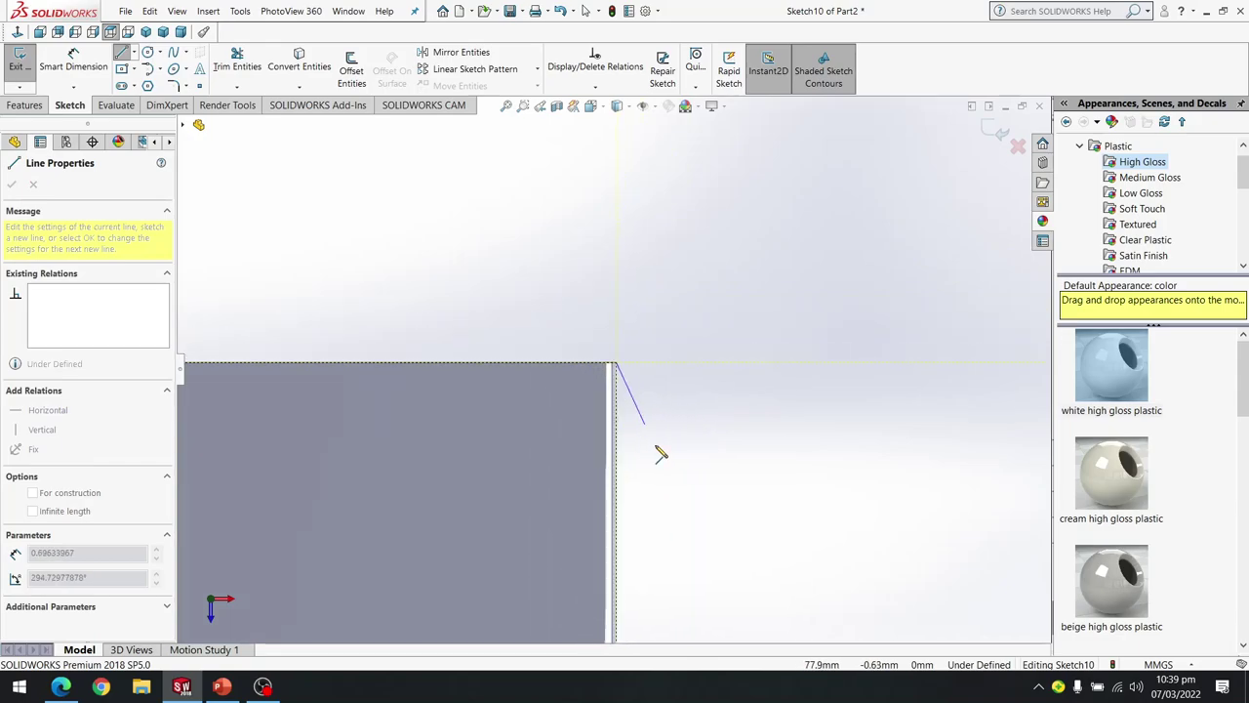
pyautogui.scroll(3, 649, 455)
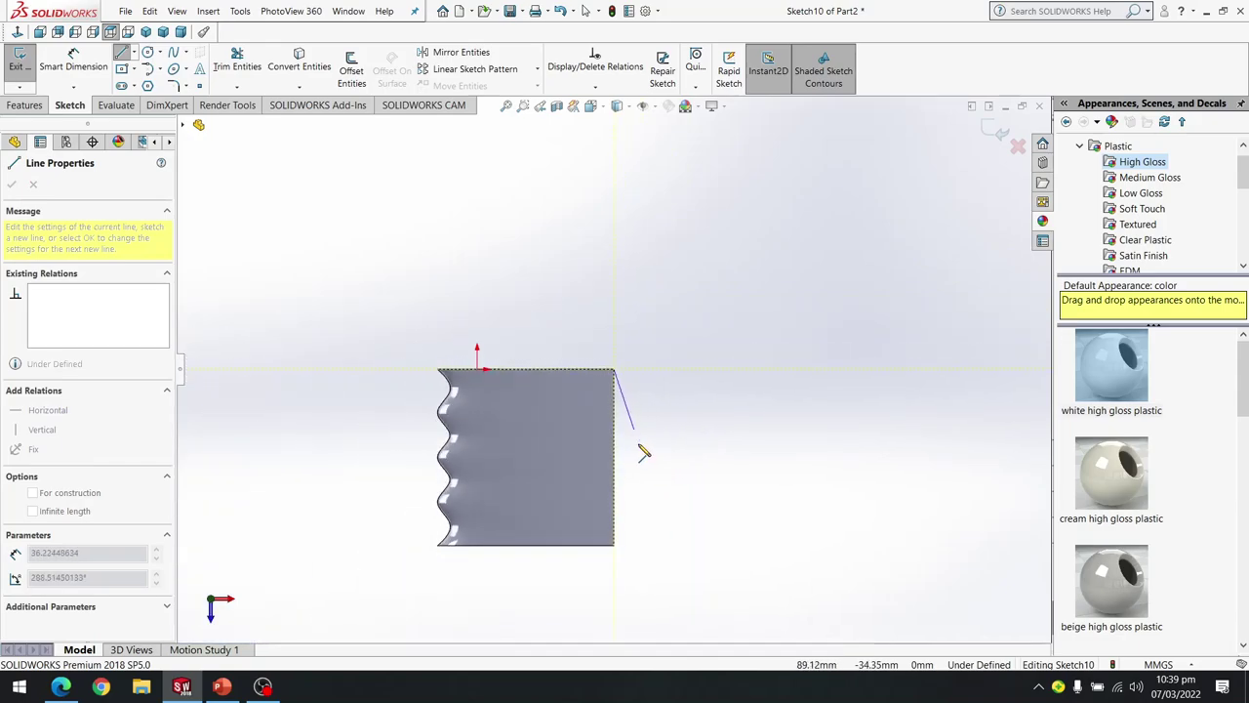
pyautogui.scroll(-4, 629, 410)
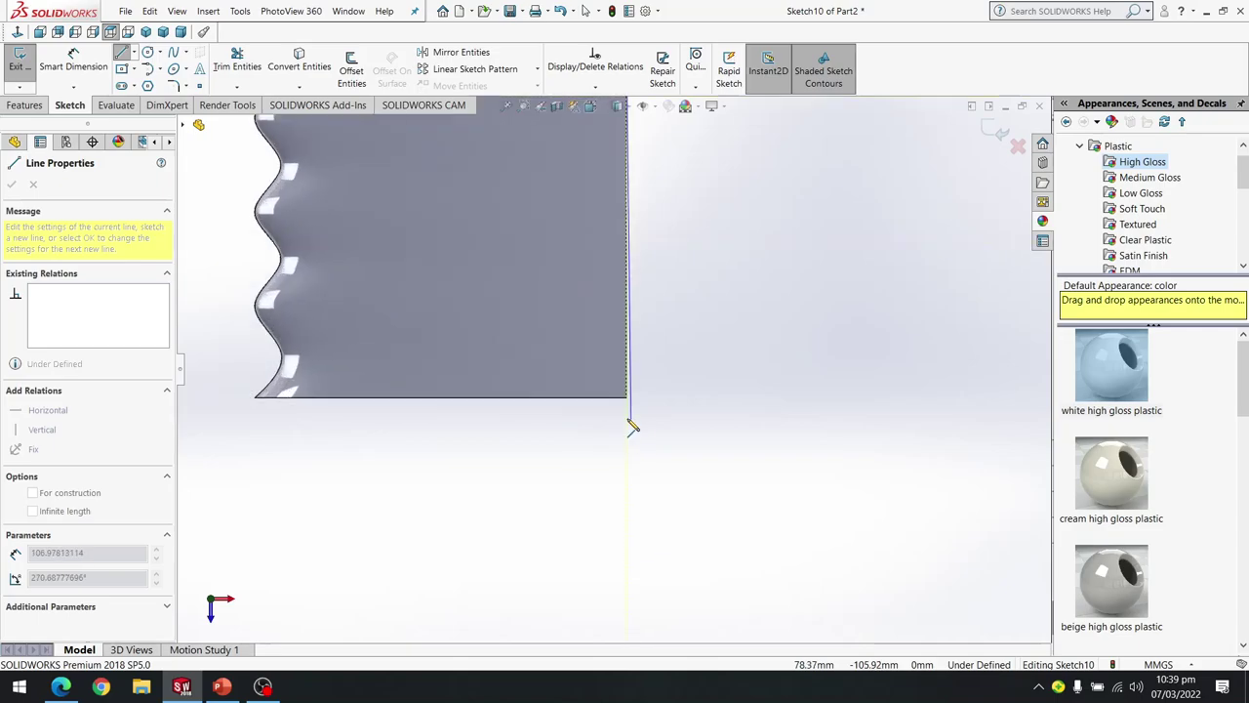
pyautogui.scroll(-2, 624, 410)
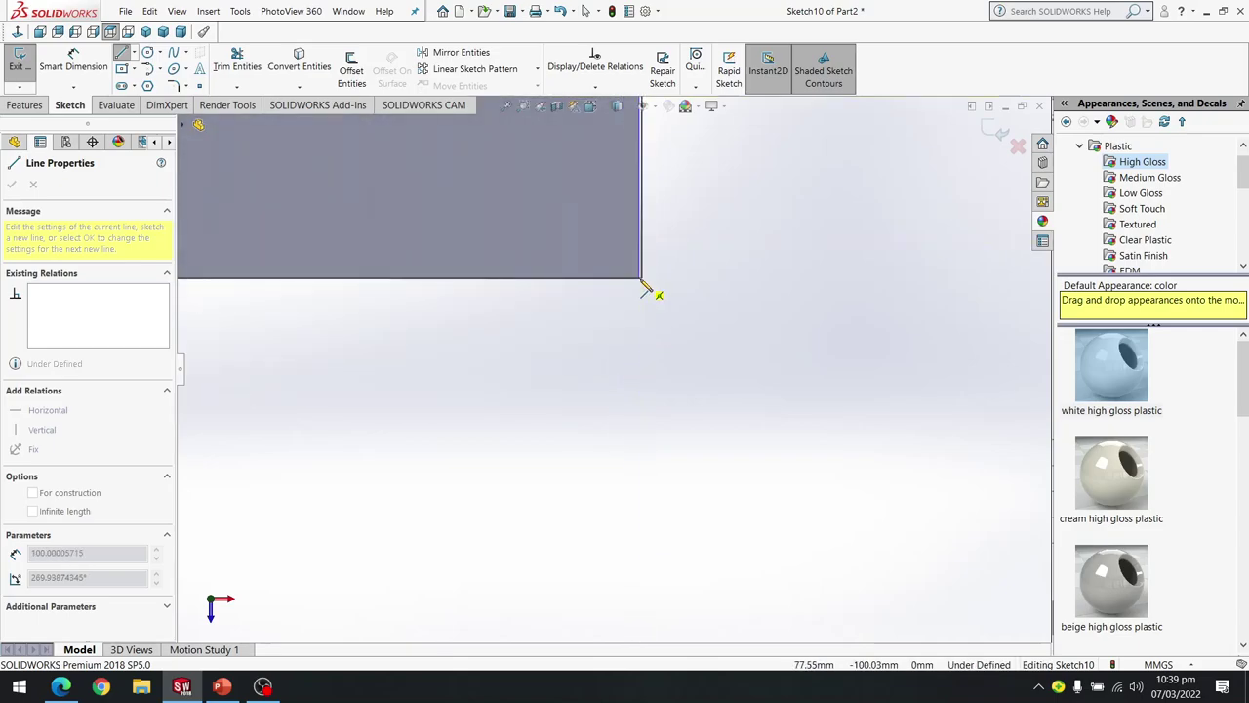
pyautogui.scroll(1, 646, 283)
pyautogui.scroll(-3, 640, 283)
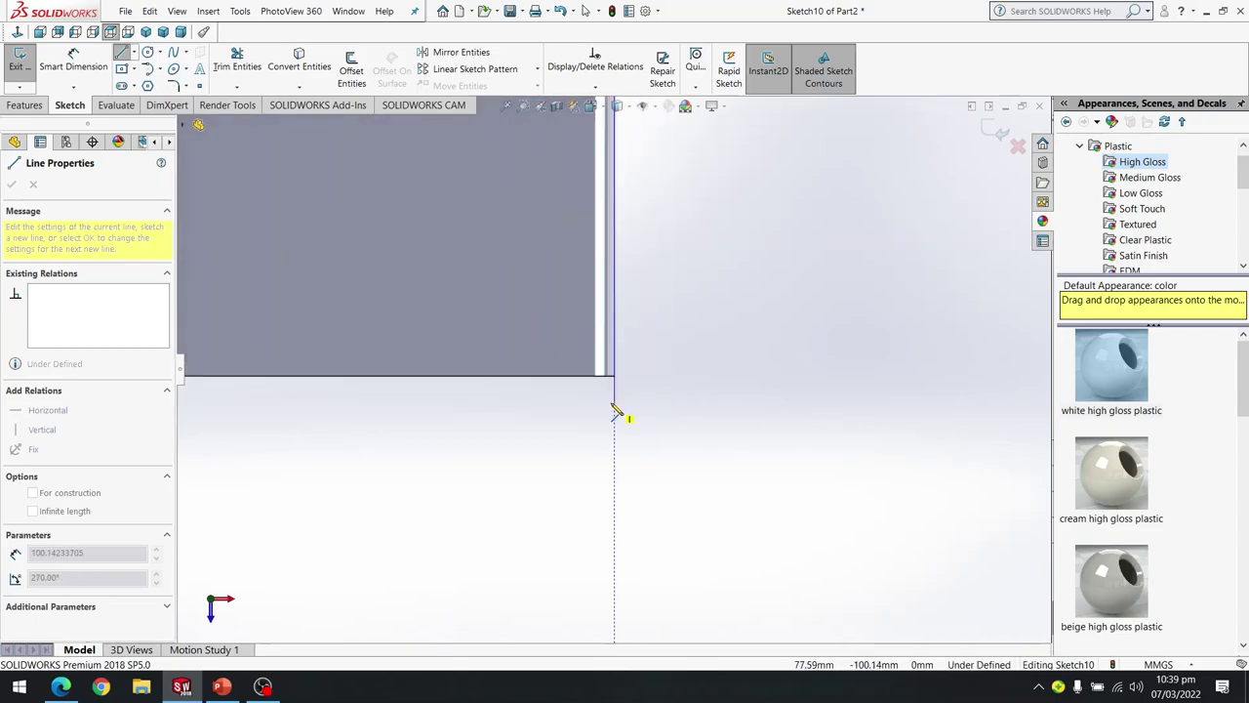
pyautogui.click(616, 380)
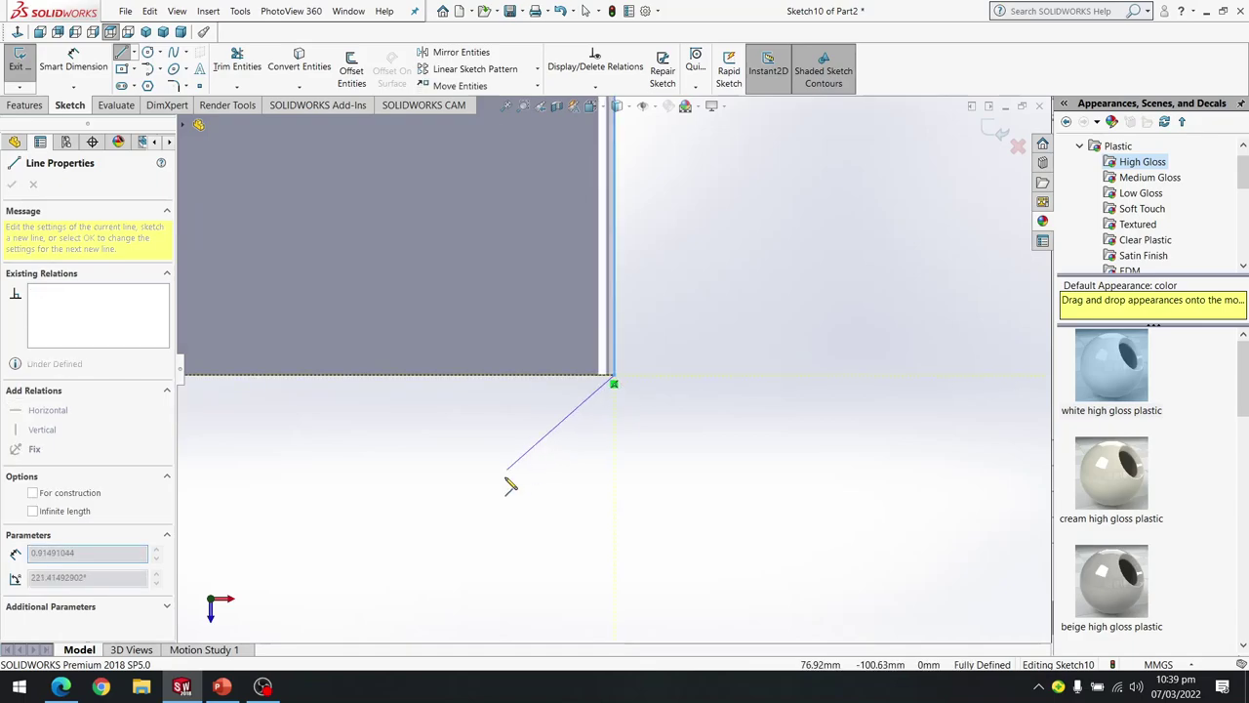
pyautogui.press('Escape')
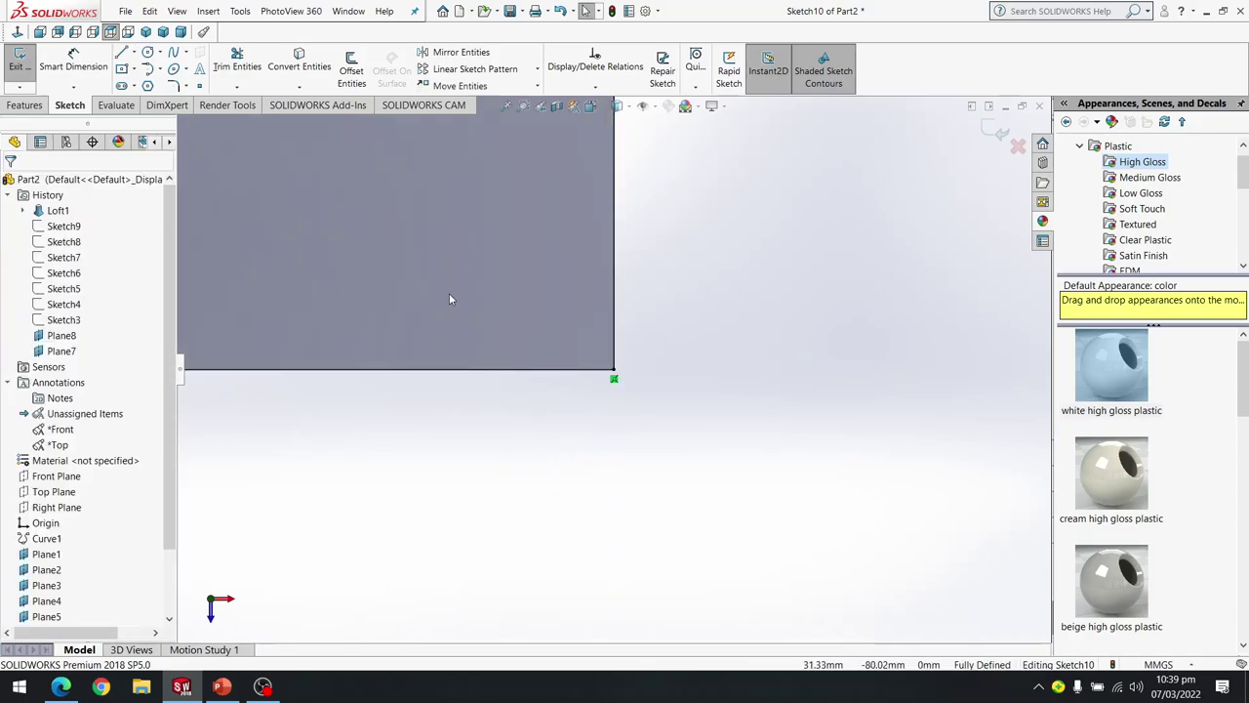
# Check the trailing-edge line's length with Smart Dimension, without placing the dimension.
pyautogui.press('z')
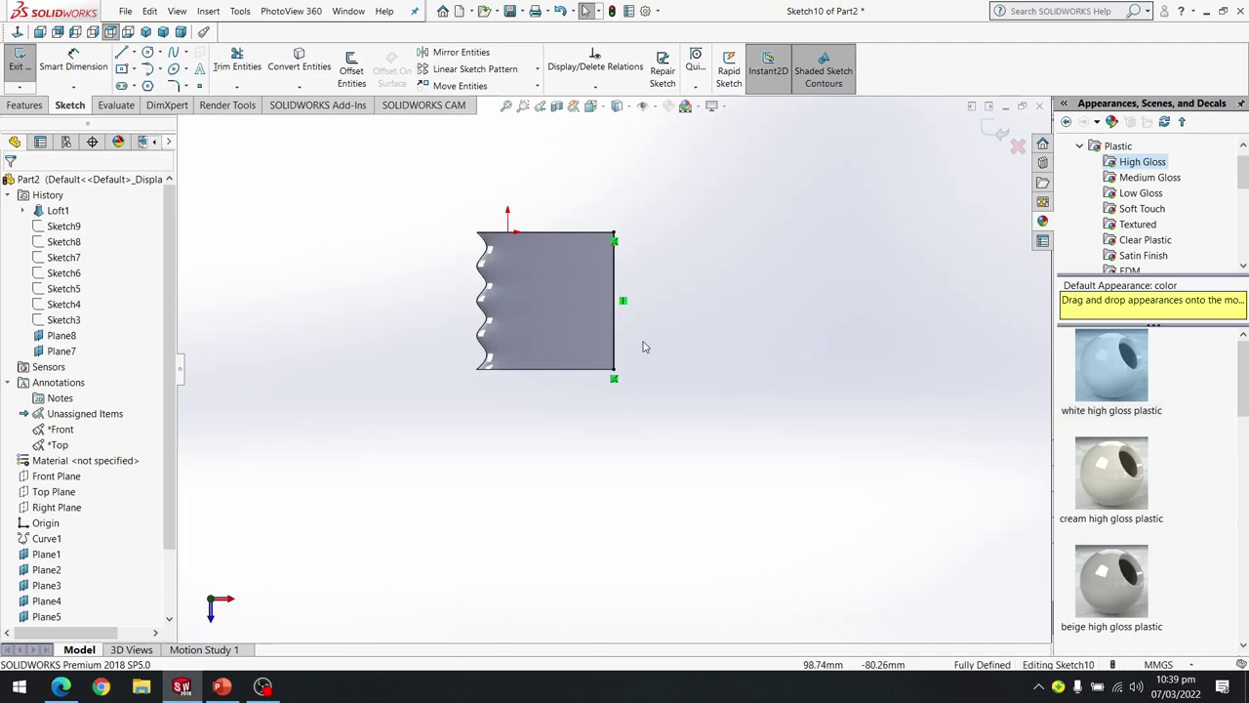
pyautogui.press('d')
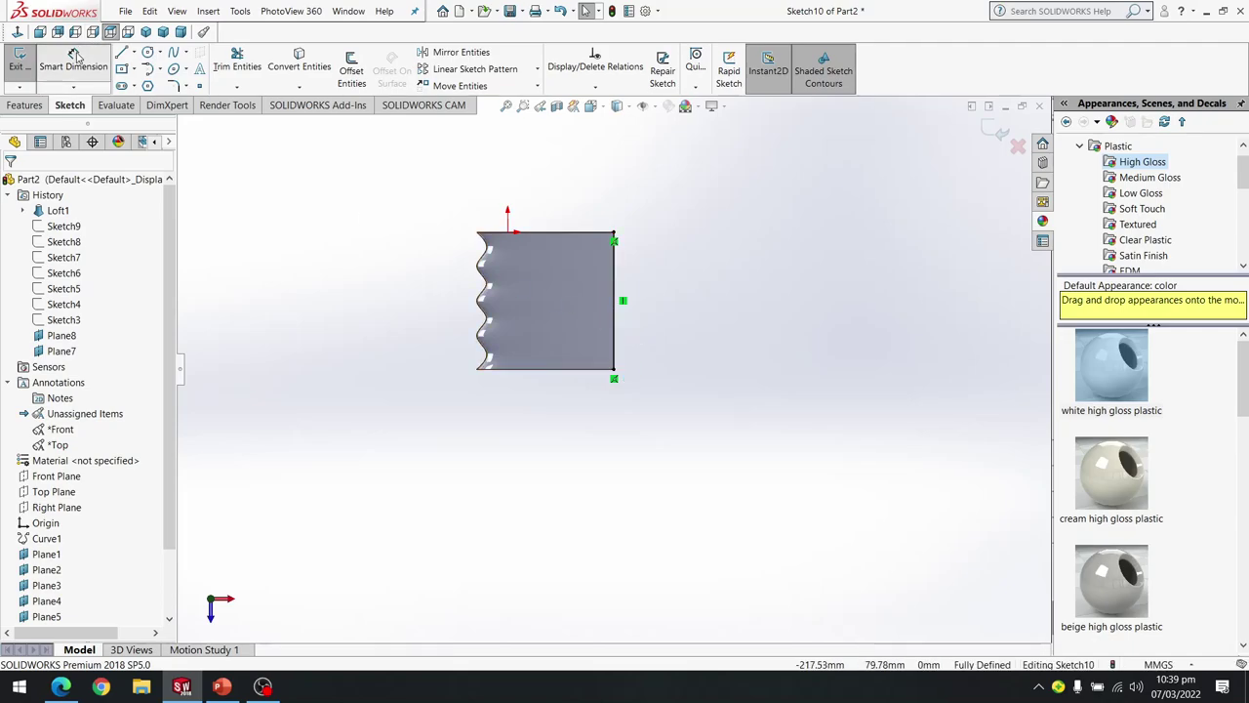
pyautogui.click(615, 322)
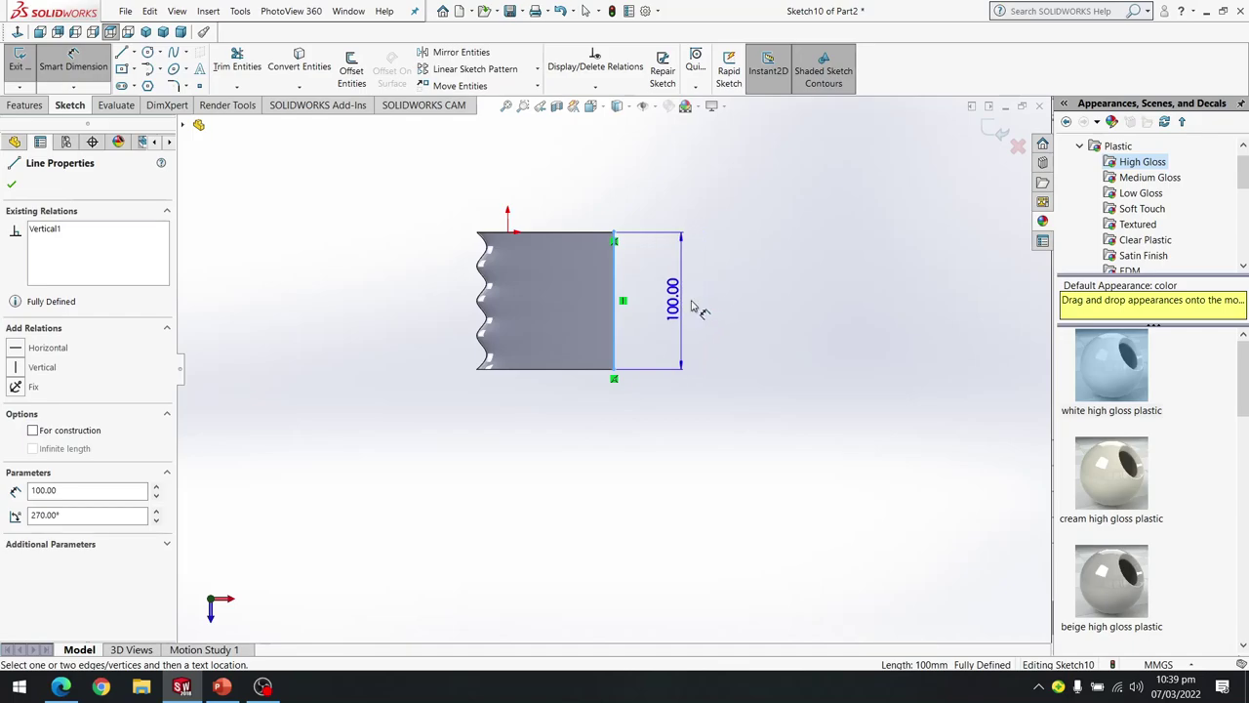
pyautogui.press('Escape')
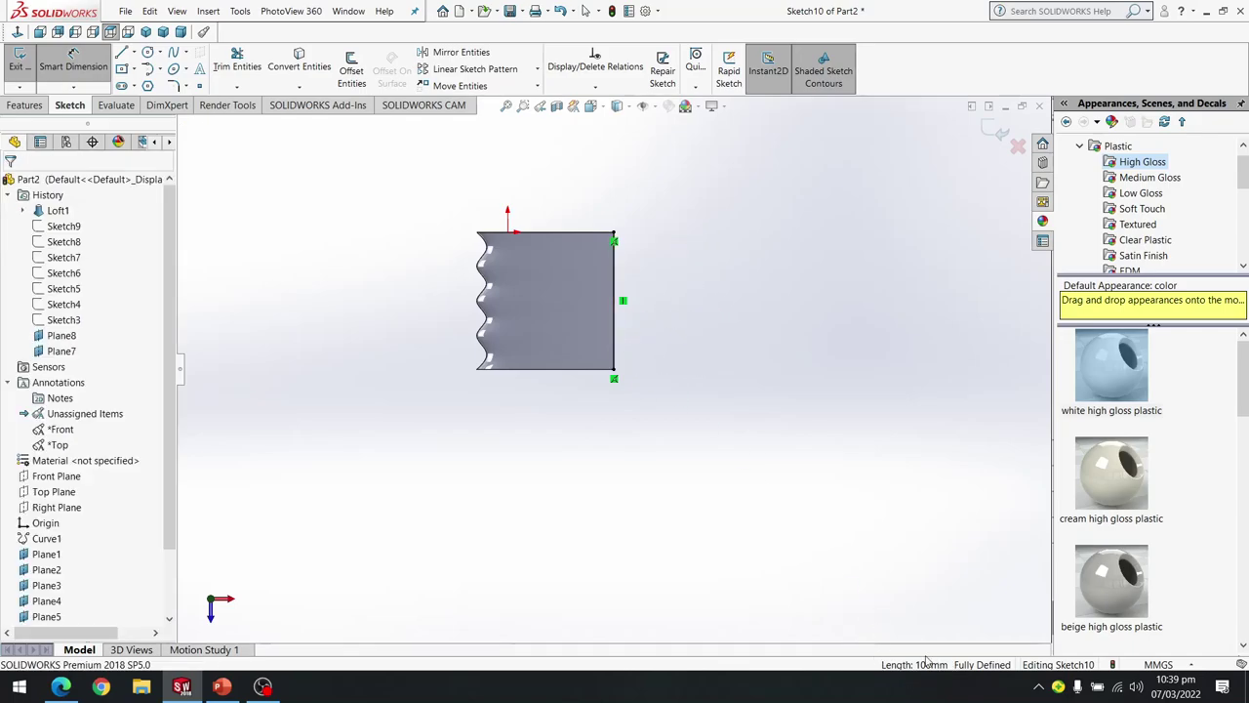
pyautogui.press('Escape')
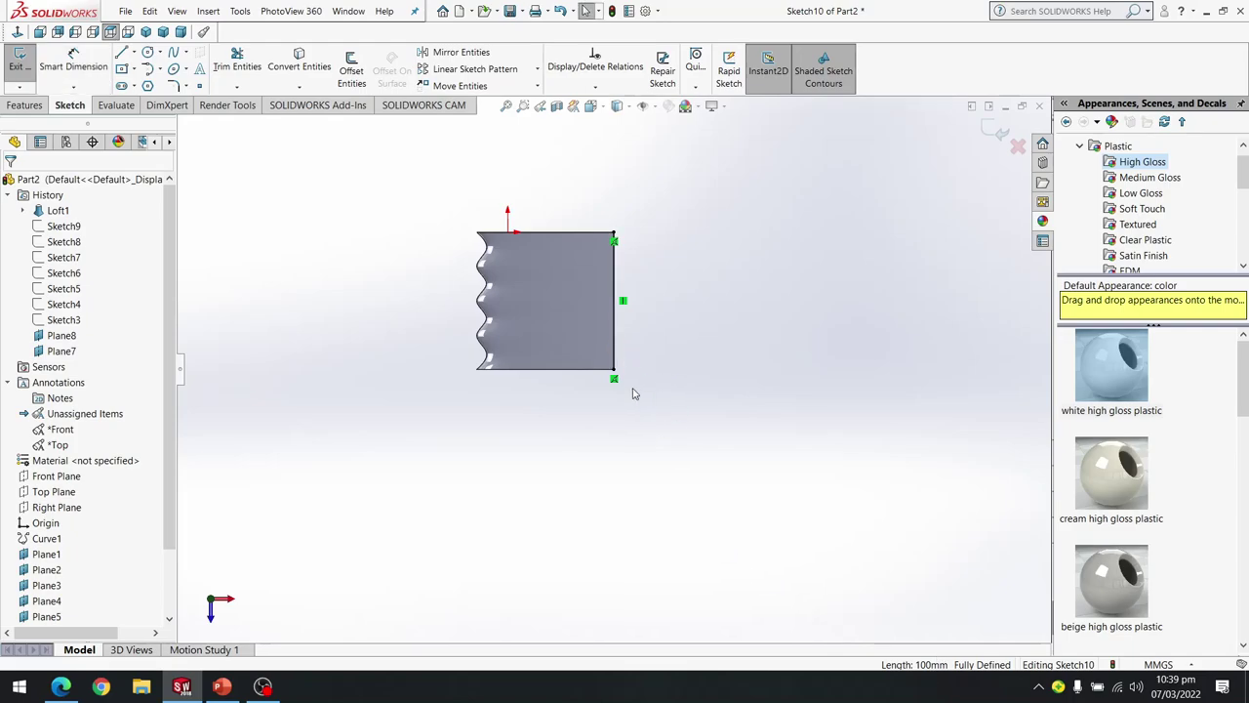
# Delete the vertical check line on the wing's trailing edge and exit the sketch with the wing in isometric view.
pyautogui.click(630, 361)
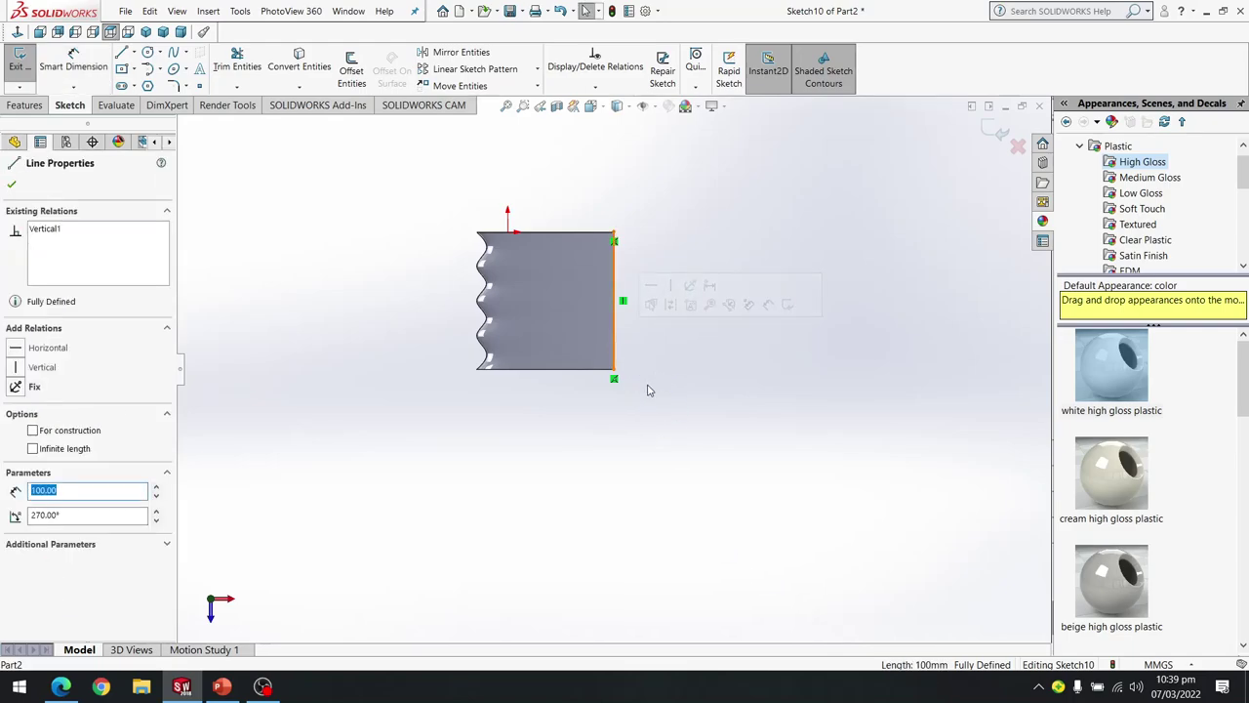
pyautogui.press('Escape')
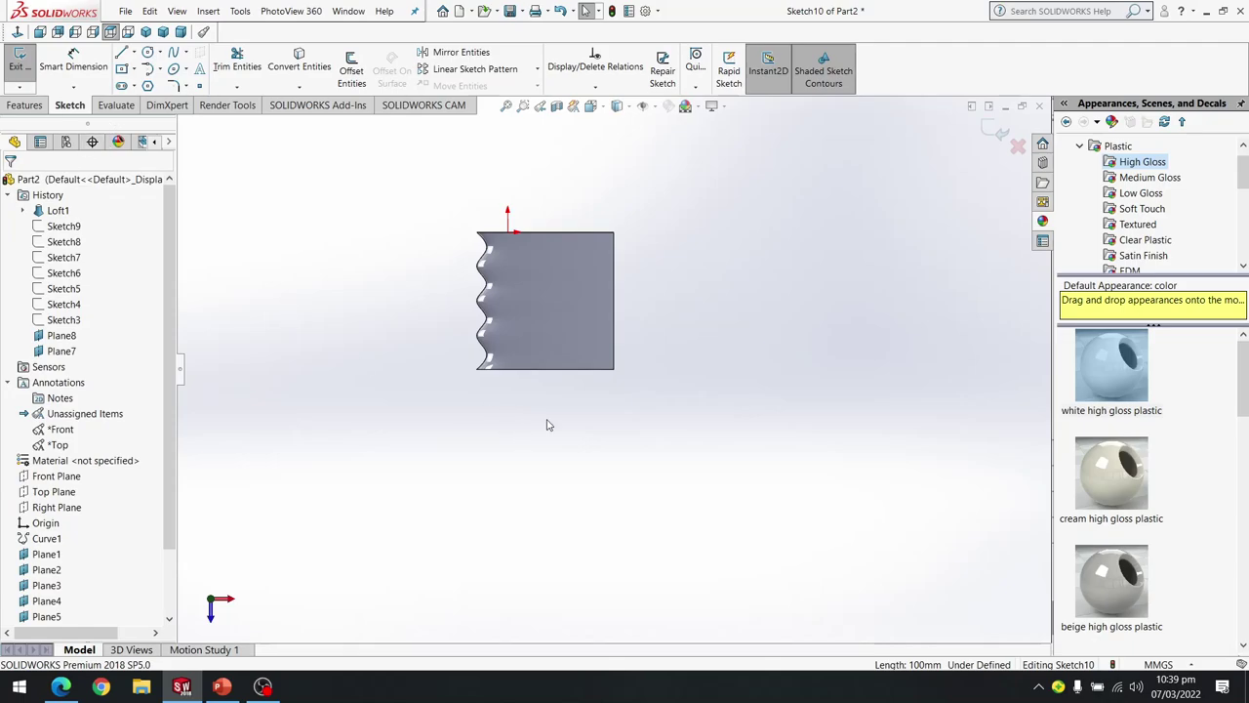
pyautogui.press('space')
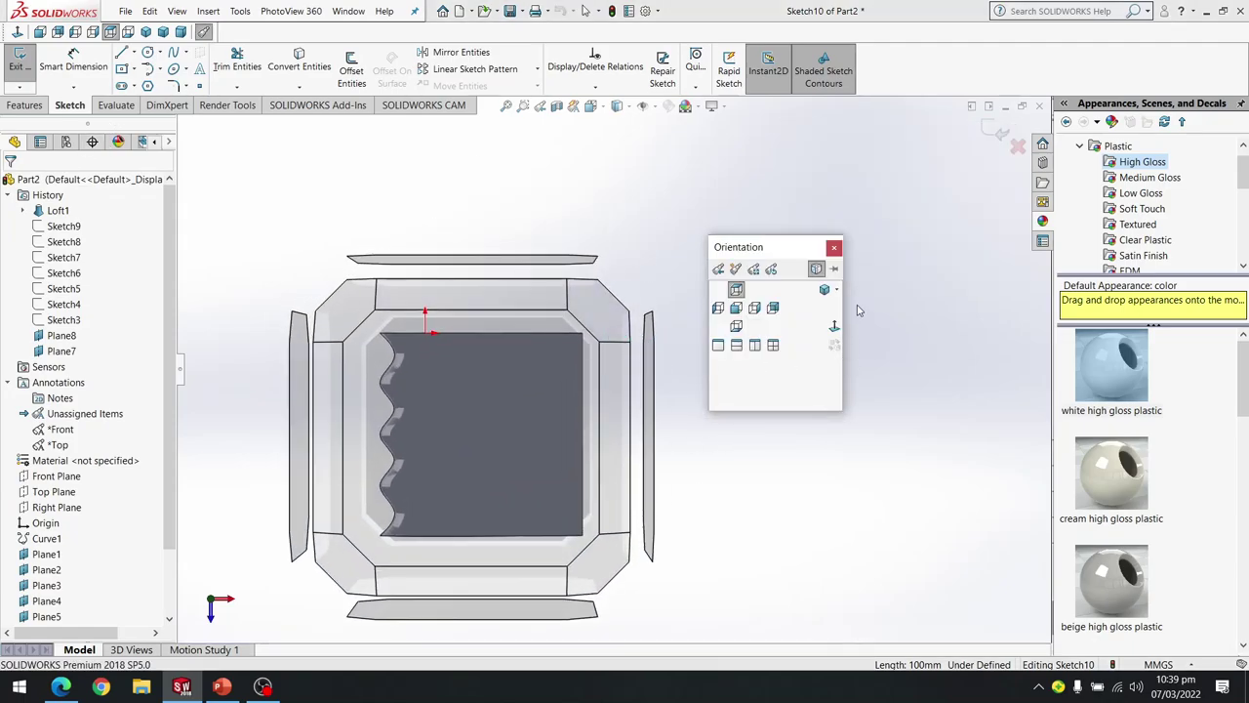
pyautogui.click(824, 291)
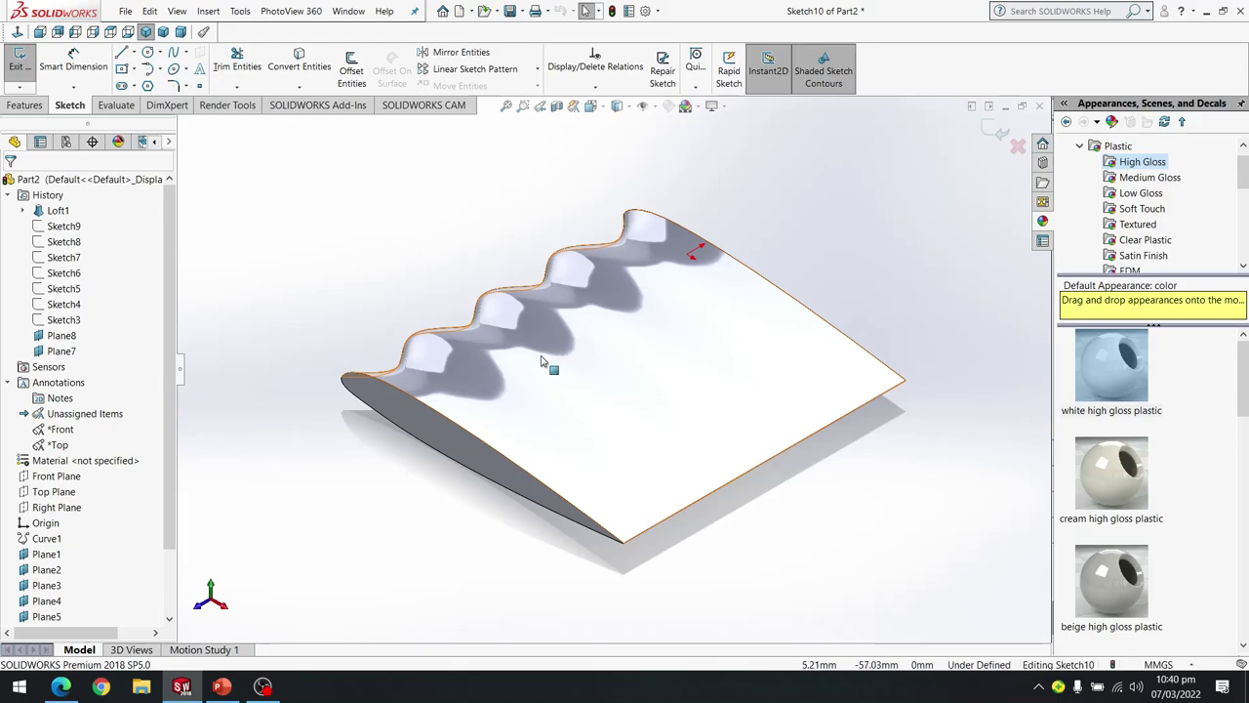
pyautogui.hotkey('ctrl', 'b')
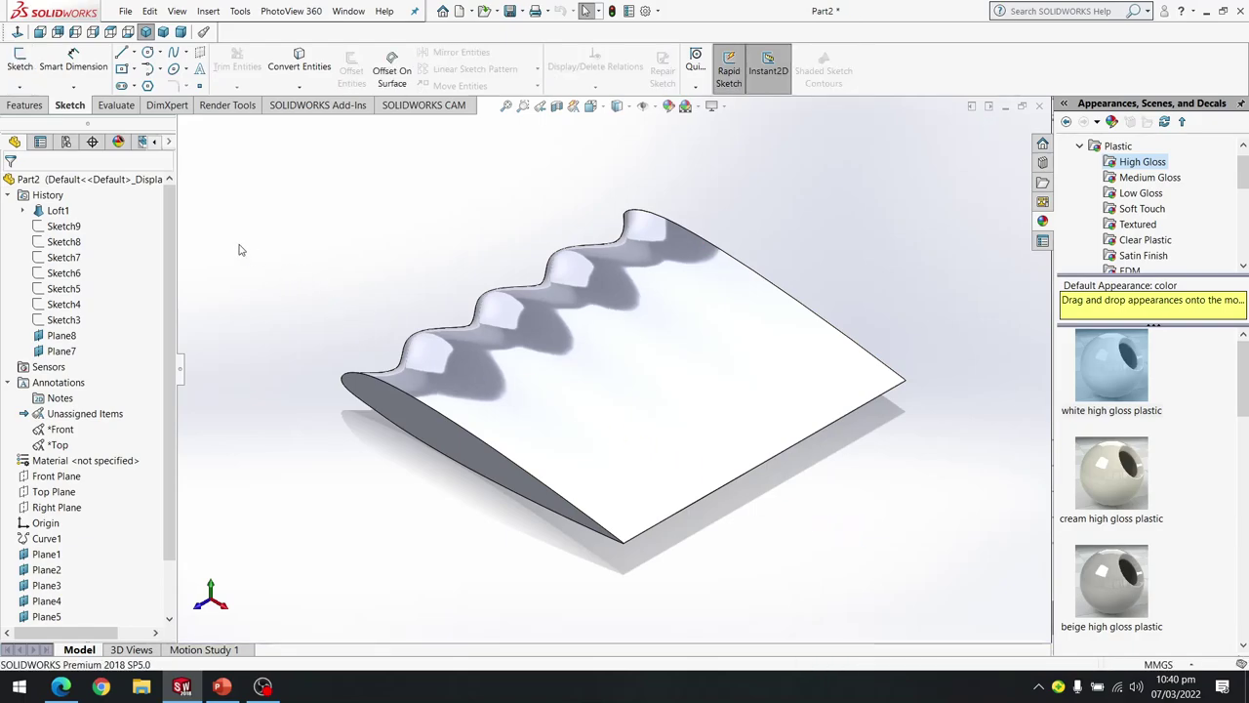
pyautogui.click(262, 686)
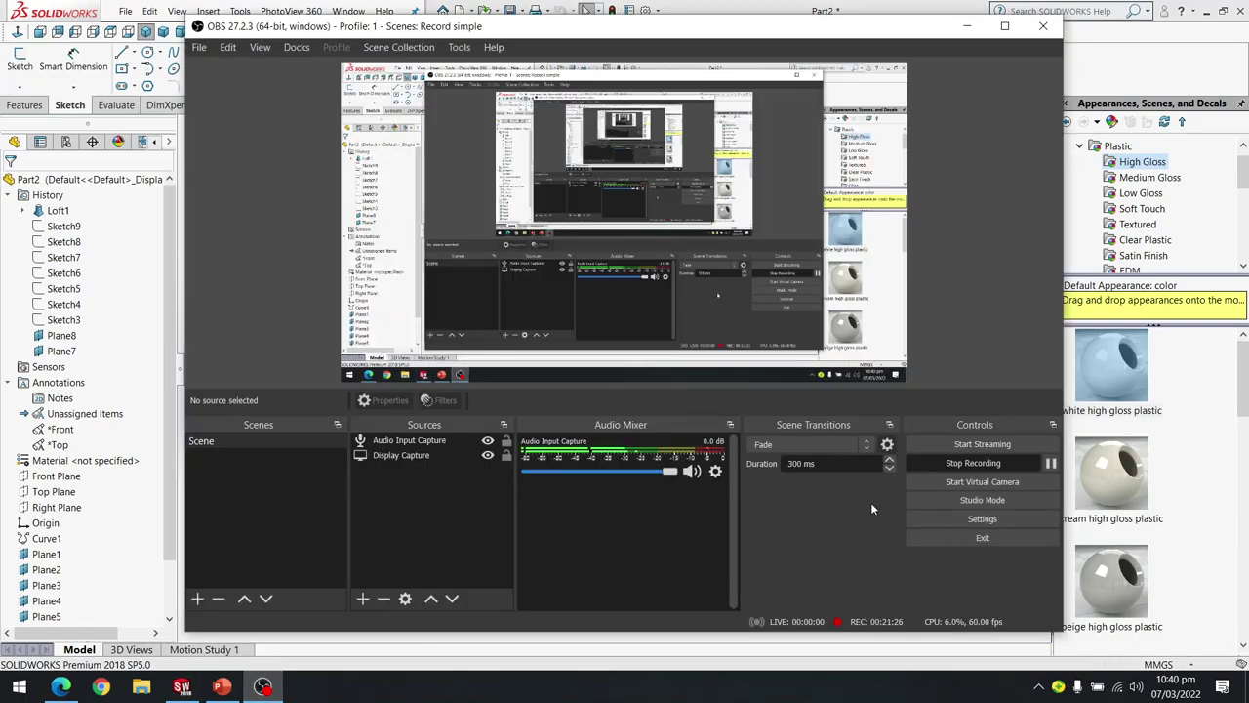